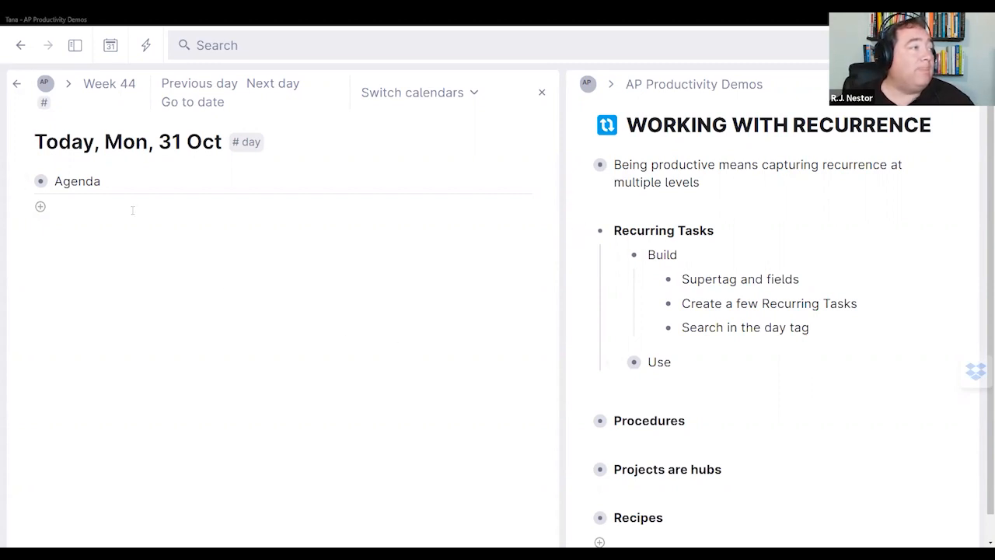
# - Add a blank node tagged #recurring task below Agenda on today's page and open that supertag's configuration
pyautogui.write('#recurring')
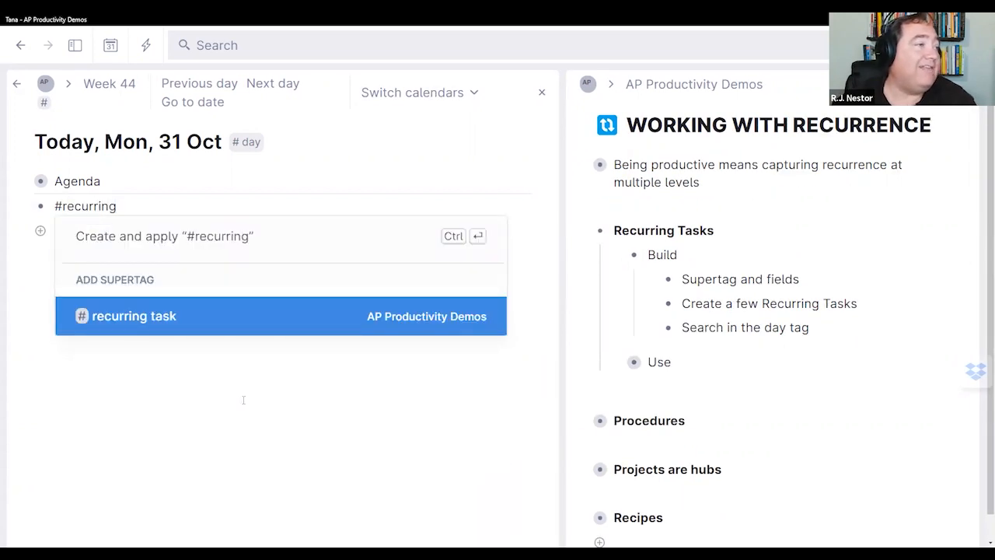
pyautogui.click(227, 317)
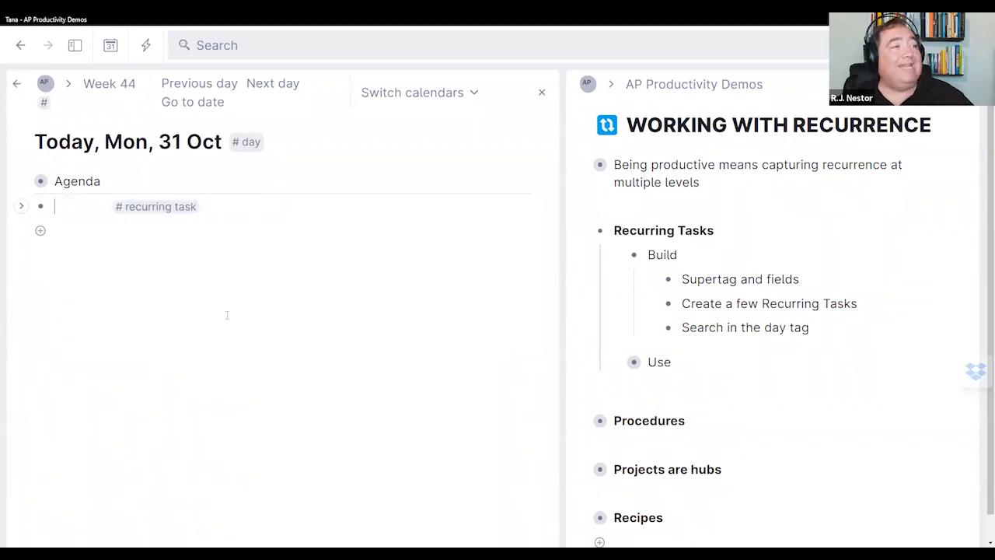
pyautogui.moveTo(159, 207)
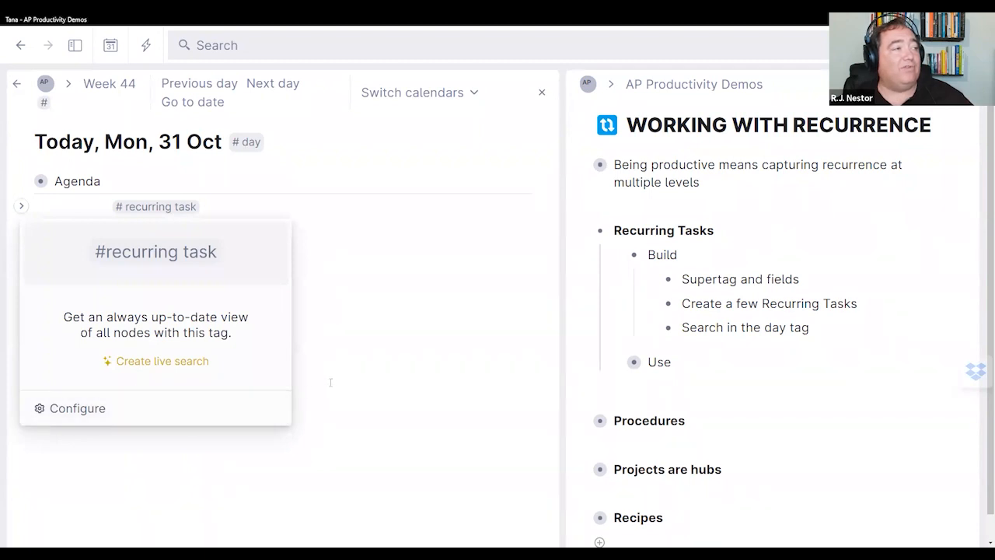
pyautogui.click(85, 409)
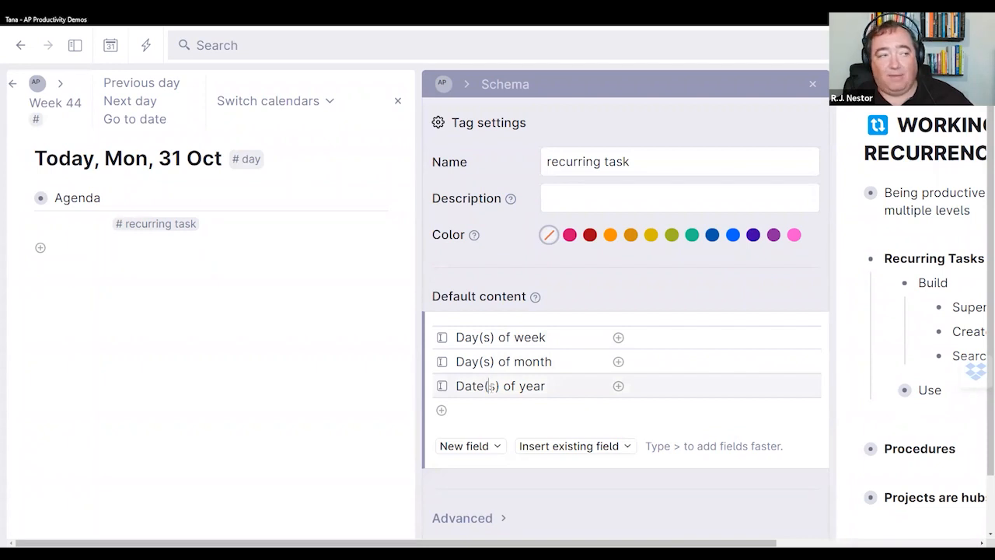
pyautogui.click(472, 414)
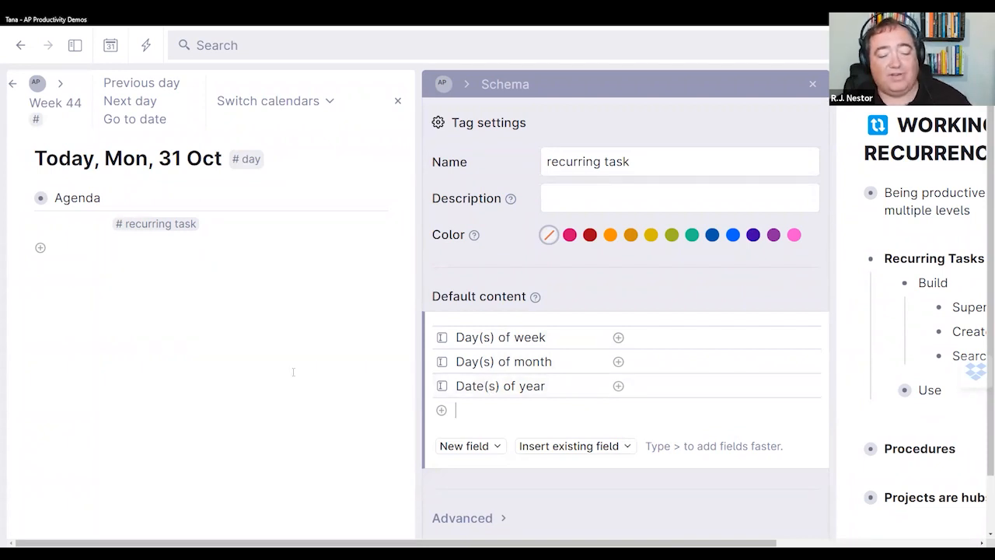
pyautogui.write('>')
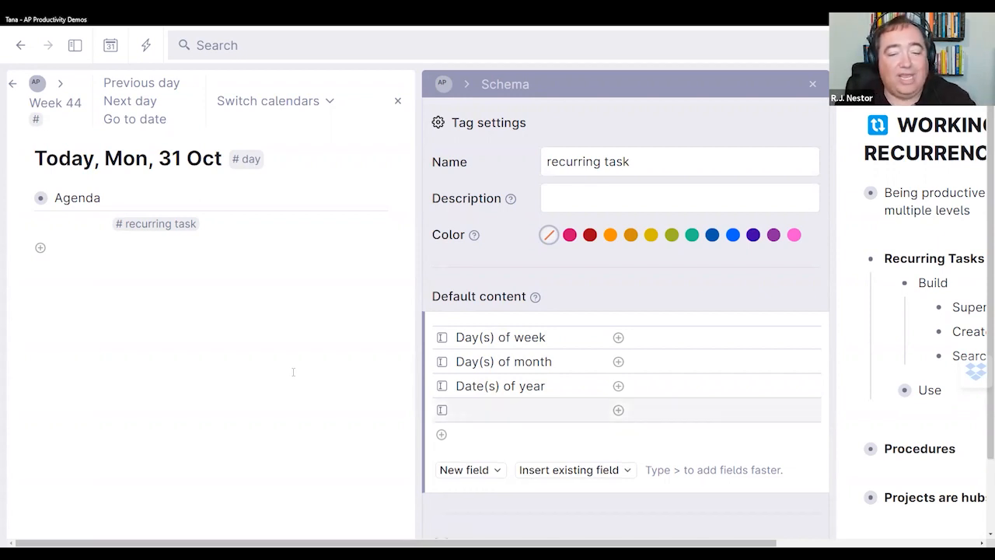
pyautogui.press('BackSpace')
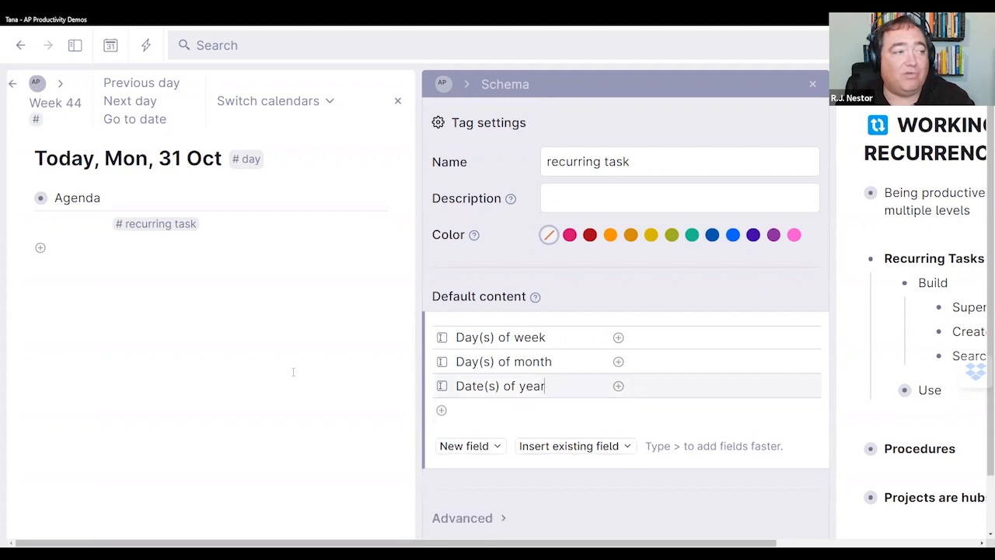
pyautogui.click(456, 336)
pyautogui.press('Down')
pyautogui.press('Down')
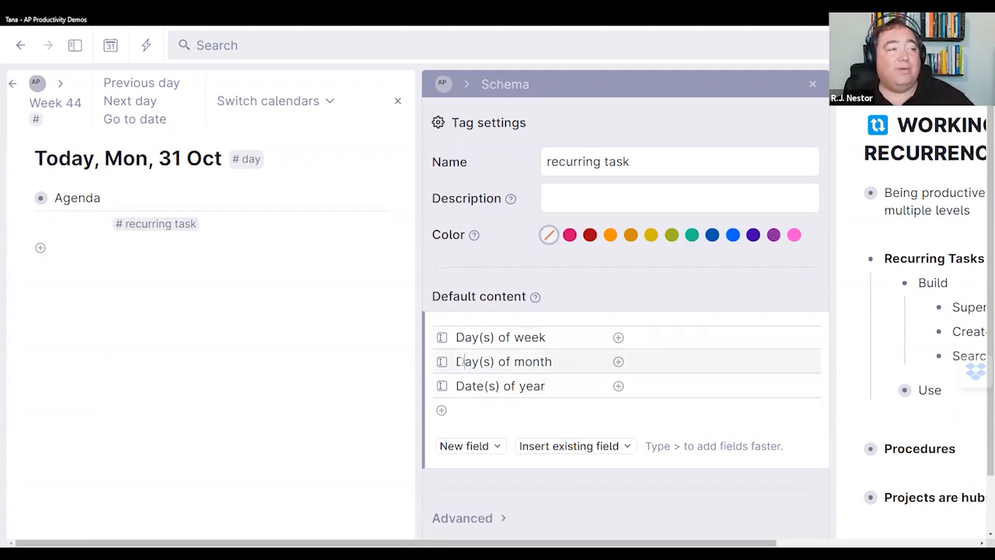
pyautogui.click(699, 342)
pyautogui.click(525, 338)
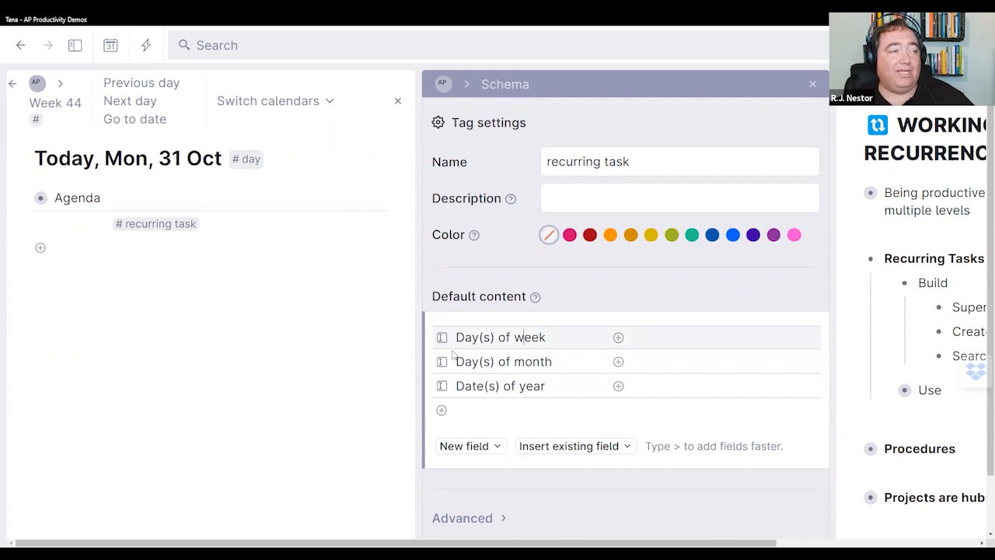
# - Review the fixed options of the Day(s) of week field, and return to the recurring task tag settings
pyautogui.moveTo(444, 340)
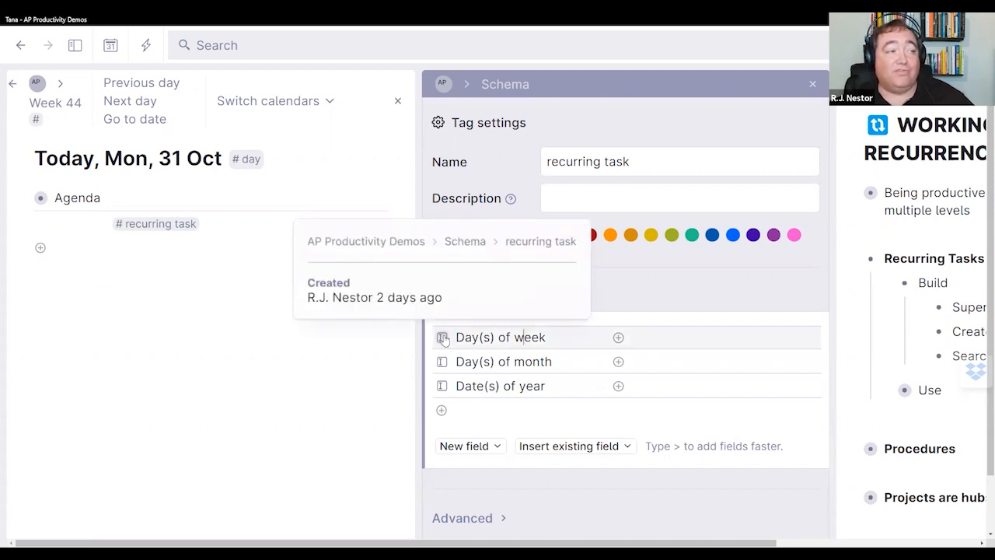
pyautogui.click(444, 340)
pyautogui.scroll(-3, 562, 364)
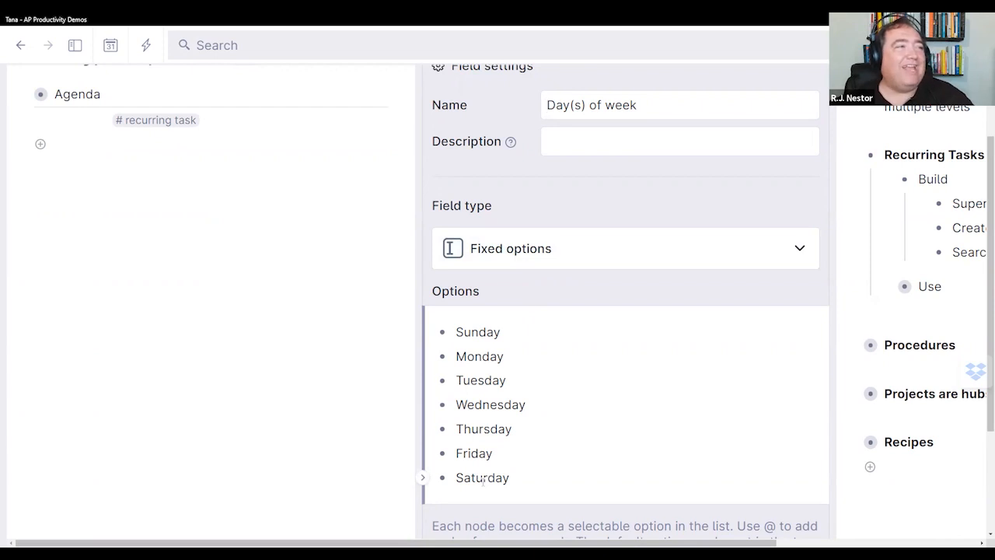
pyautogui.scroll(3, 483, 482)
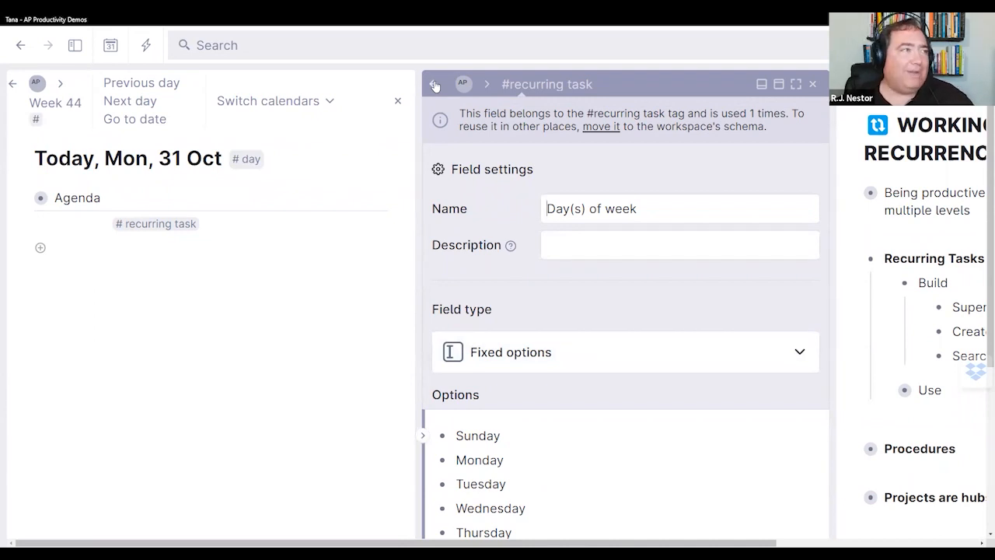
pyautogui.click(434, 85)
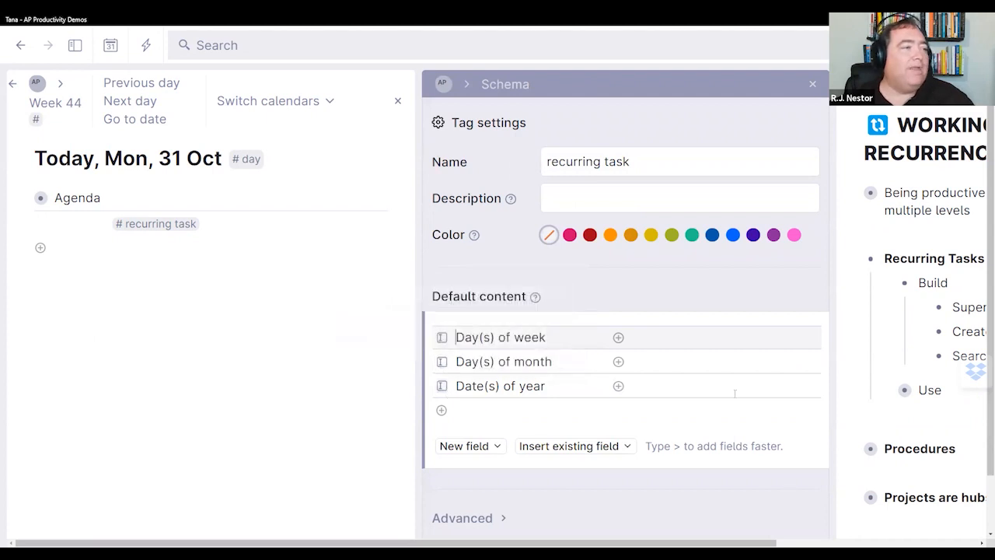
# - Add the fixed options 5, 6, 7 and 31 to the Day(s) of month field and return to the tag settings
pyautogui.click(443, 363)
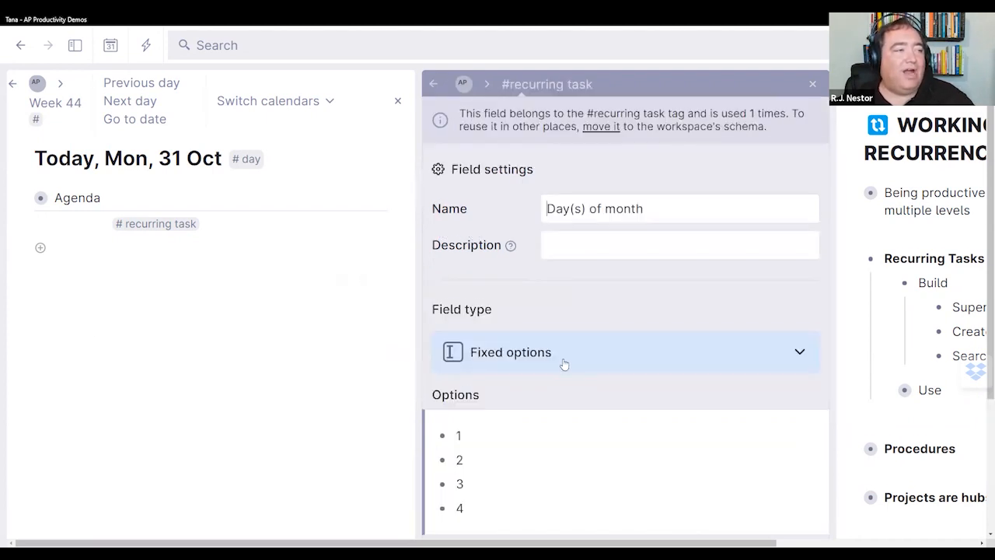
pyautogui.scroll(-2, 509, 410)
pyautogui.click(504, 405)
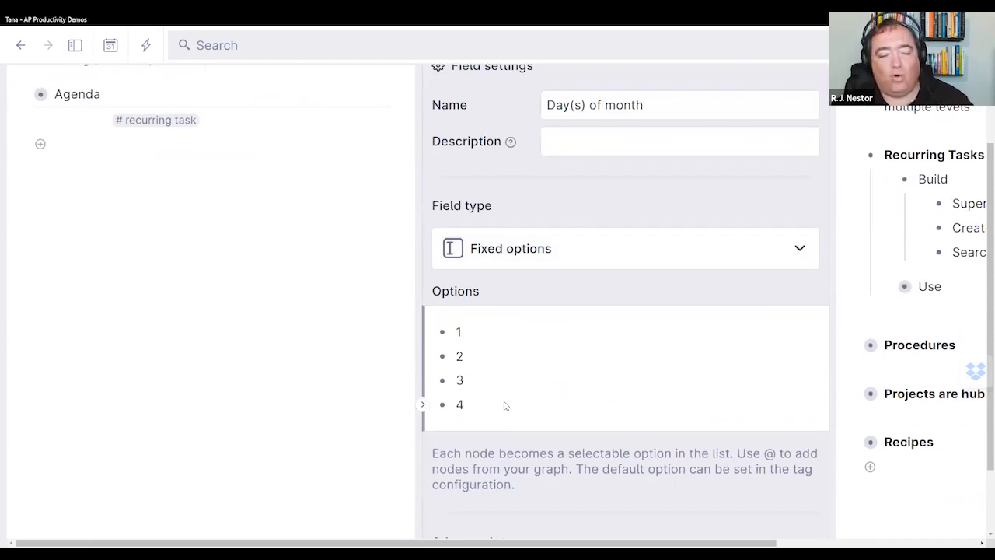
pyautogui.press('Return')
pyautogui.write('5')
pyautogui.press('Return')
pyautogui.write('6')
pyautogui.press('Return')
pyautogui.write('7')
pyautogui.press('Return')
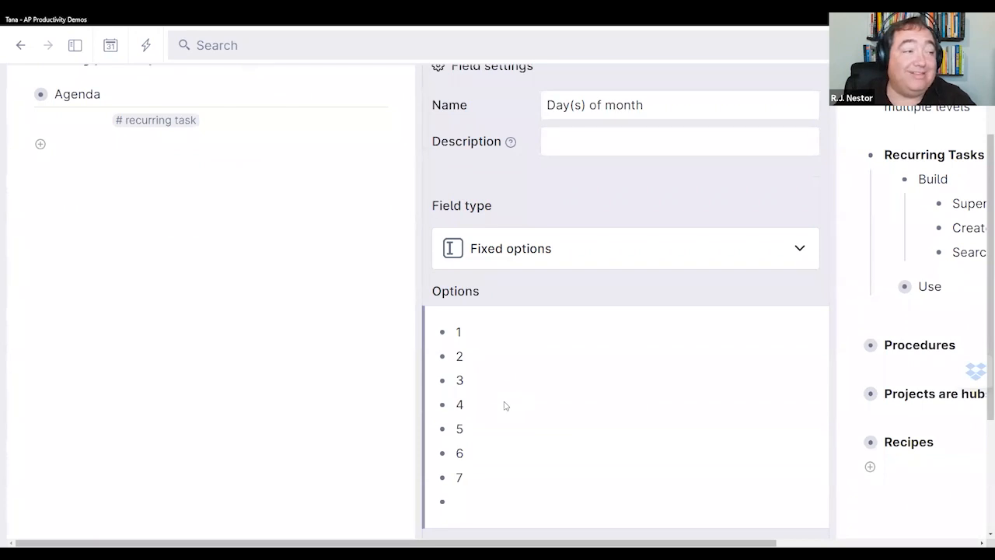
pyautogui.write('31')
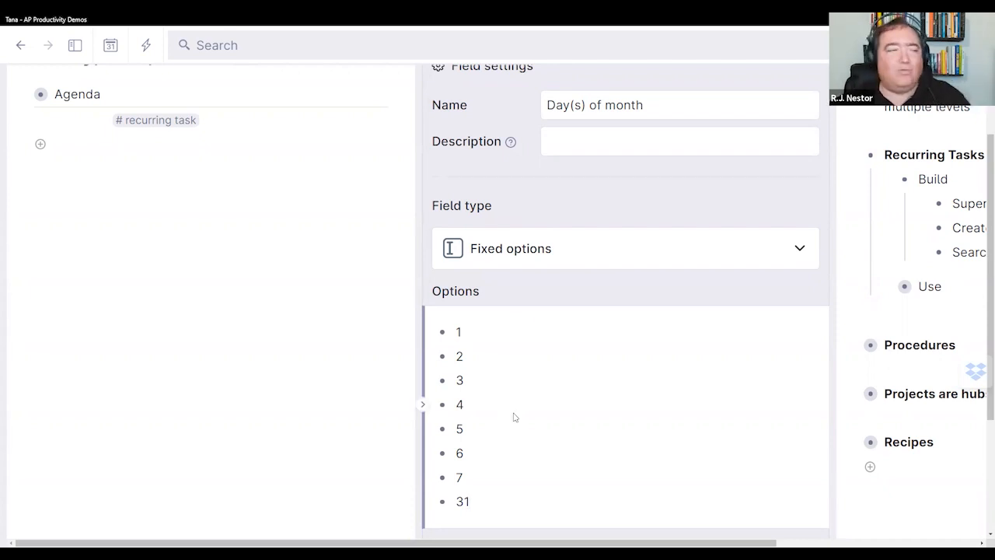
pyautogui.scroll(1, 543, 396)
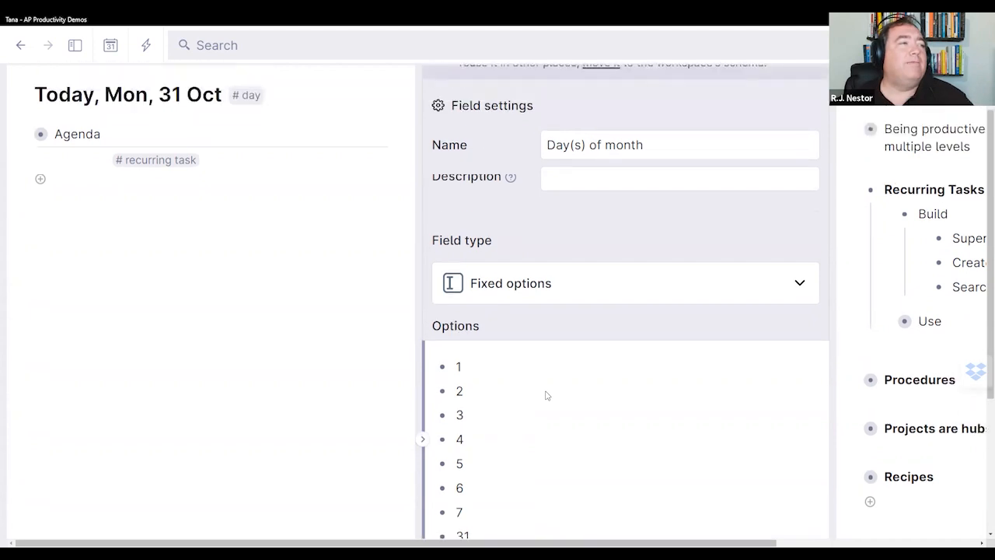
pyautogui.scroll(2, 546, 395)
pyautogui.click(433, 83)
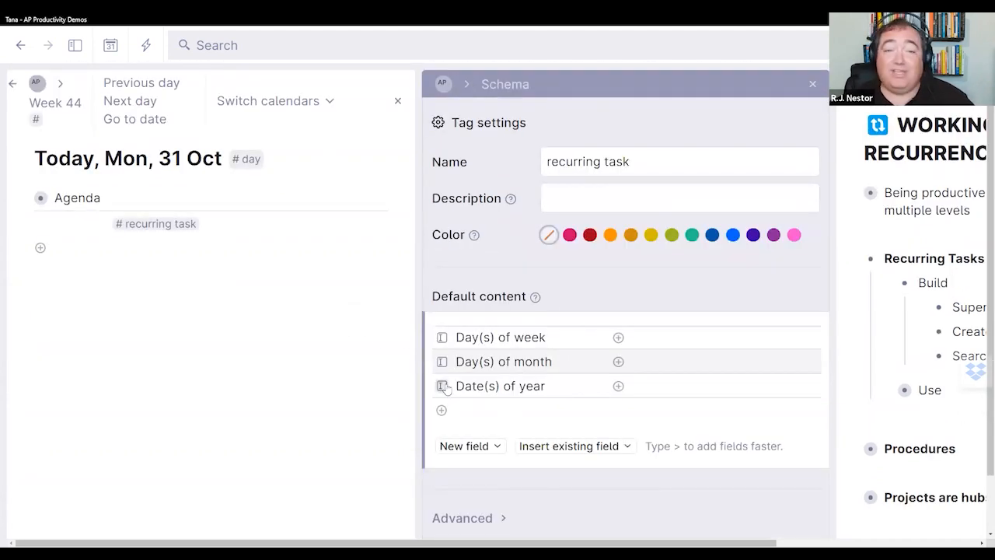
# - Add the fixed options 01/03 and 01/04 to the Date(s) of year field
pyautogui.click(441, 385)
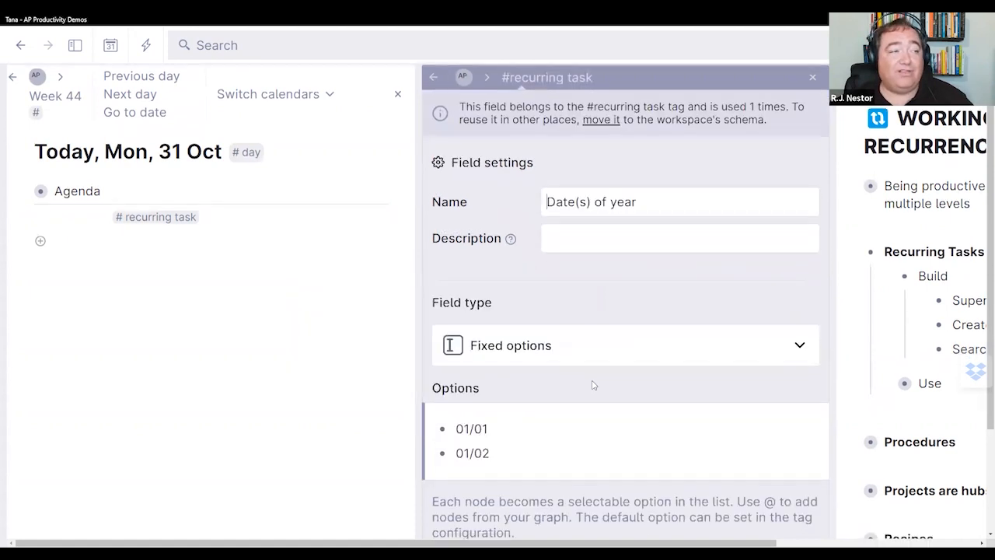
pyautogui.scroll(-1, 593, 385)
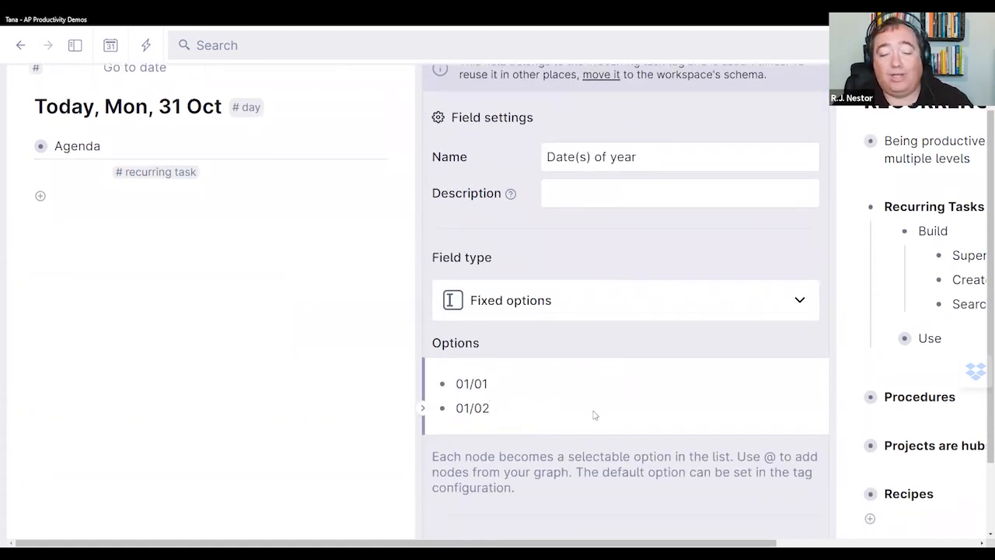
pyautogui.press('Return')
pyautogui.write('01/0')
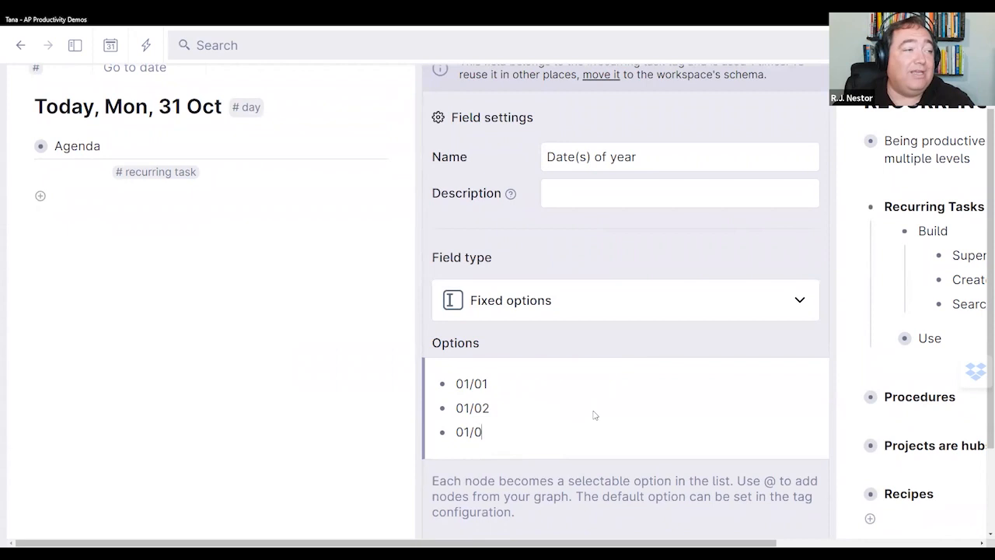
pyautogui.write('3')
pyautogui.press('Return')
pyautogui.write('01/04')
pyautogui.press('Return')
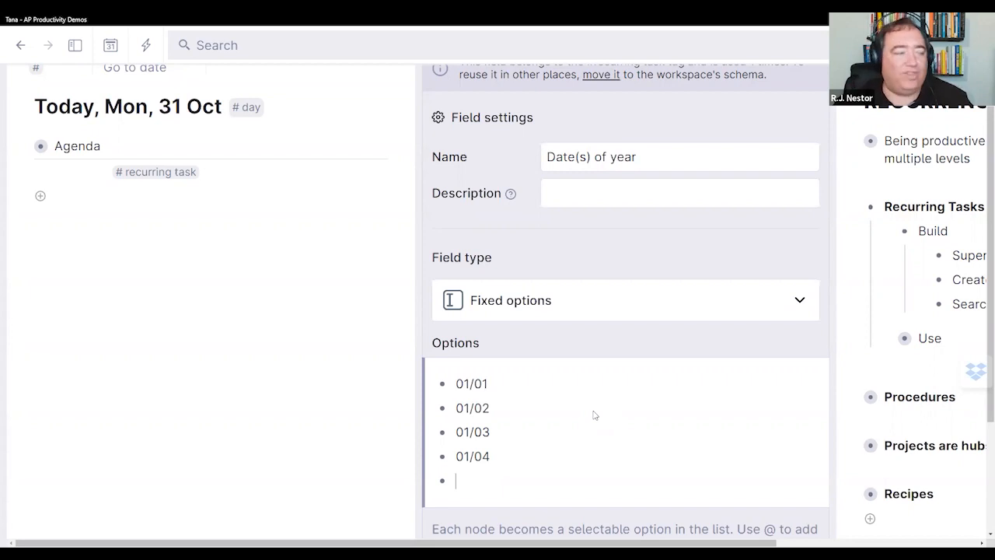
# - Add the options 10/31, 11/01 and 11/02 to the Date(s) of year field and return to the tag settings
pyautogui.write('10/31')
pyautogui.press('Return')
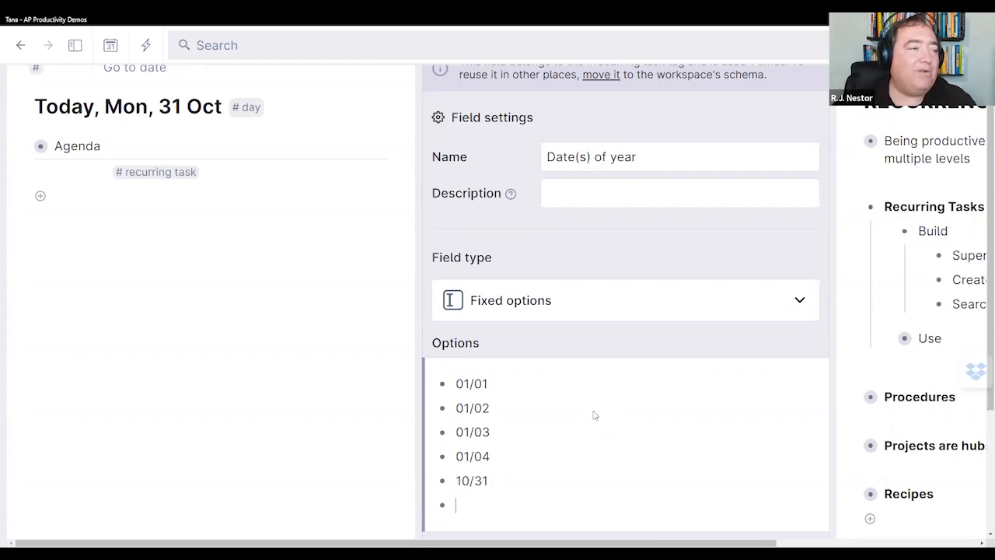
pyautogui.write('11/01')
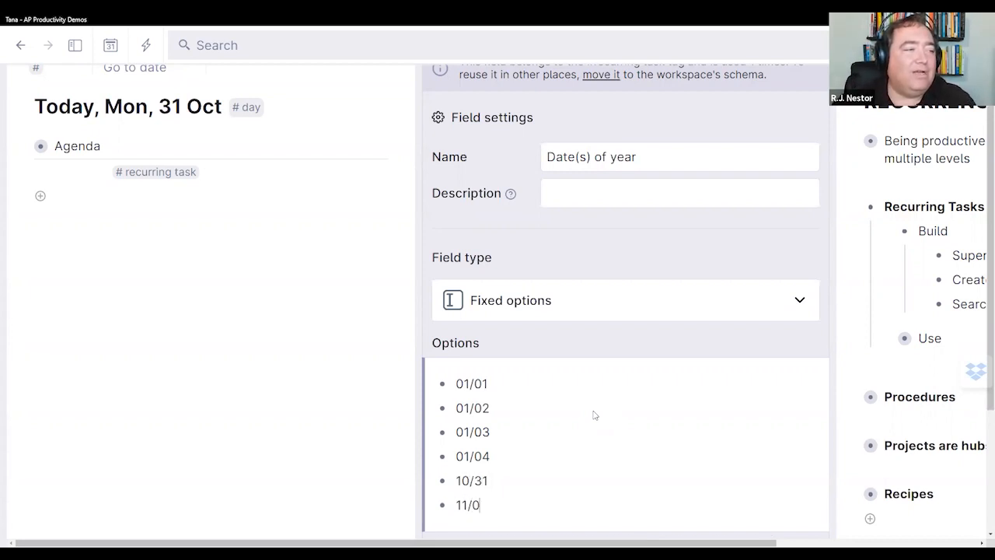
pyautogui.press('Return')
pyautogui.write('11/02')
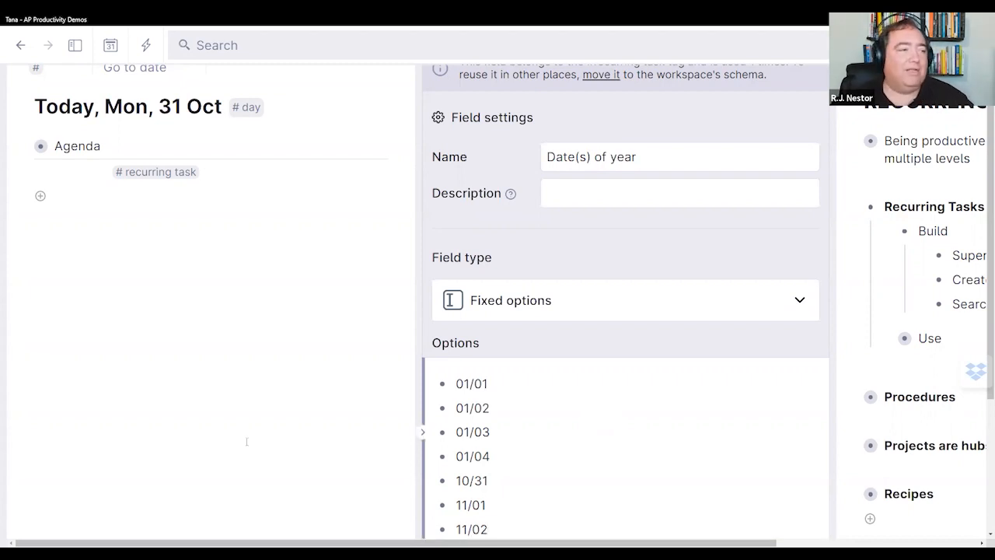
pyautogui.scroll(-1, 615, 451)
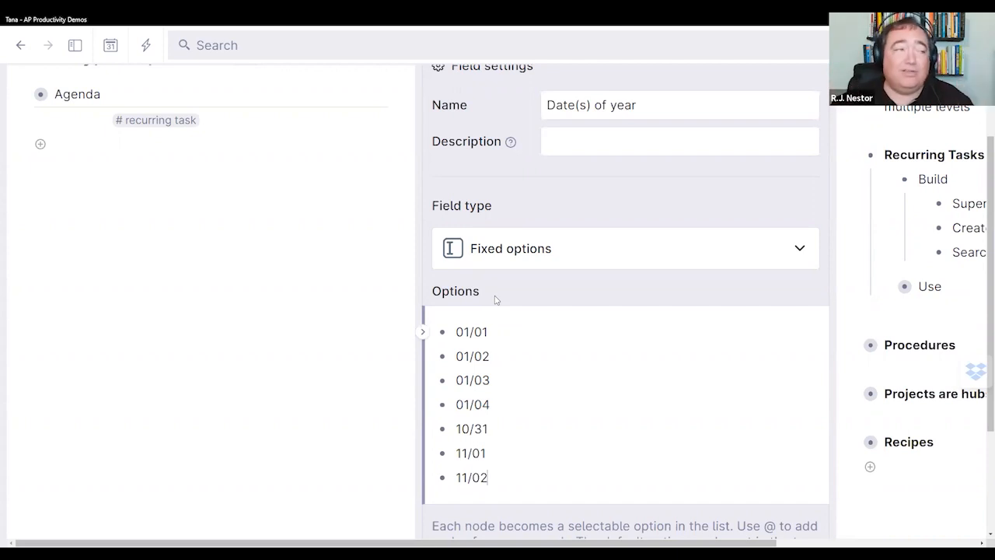
pyautogui.scroll(3, 560, 308)
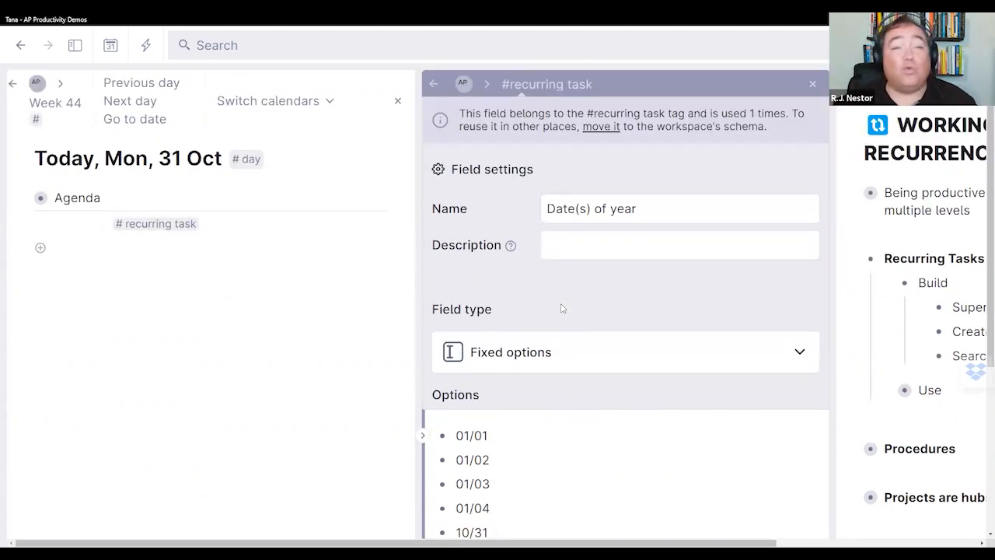
pyautogui.scroll(-3, 609, 309)
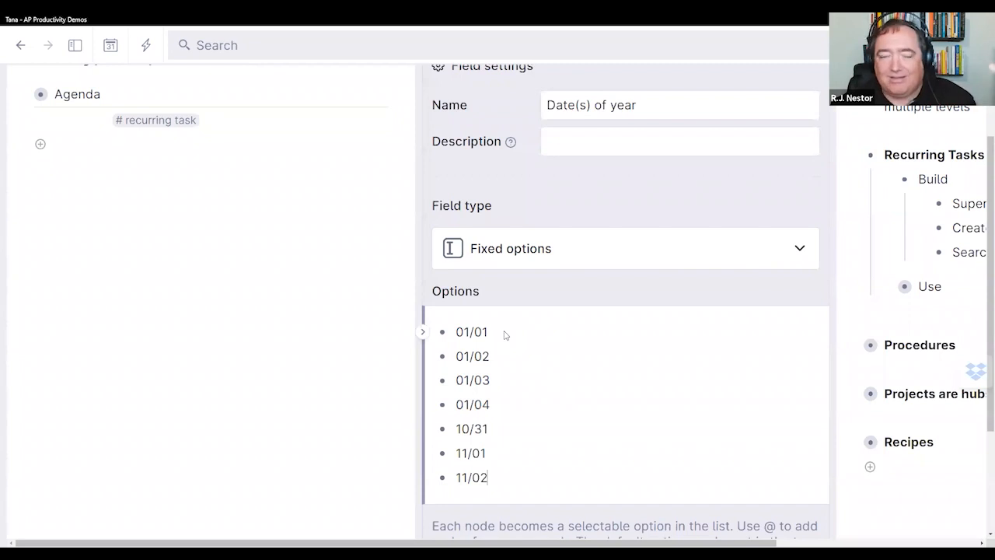
pyautogui.scroll(3, 508, 376)
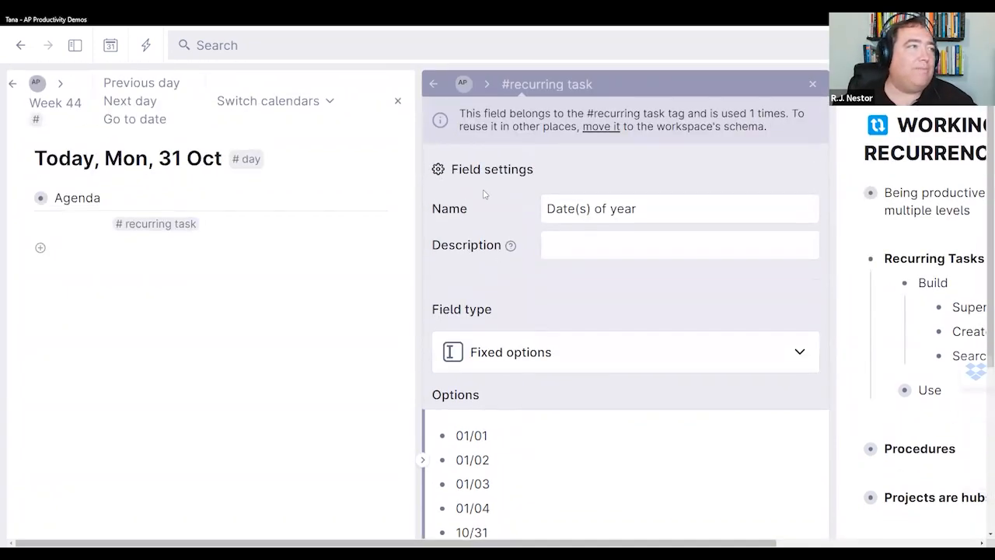
pyautogui.click(435, 85)
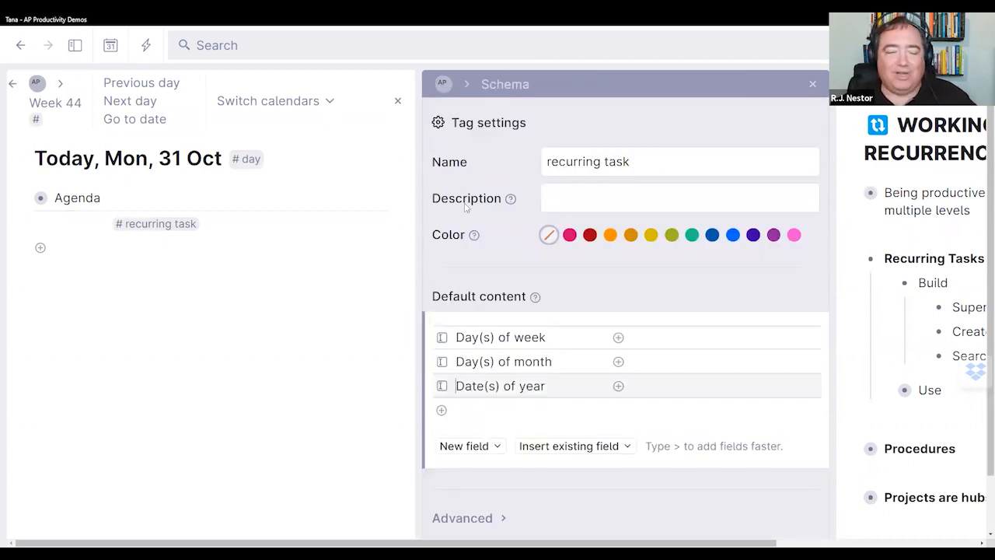
# - Close the recurring task tag's configuration and open the blank recurring task node below Agenda for editing
pyautogui.scroll(-1, 517, 286)
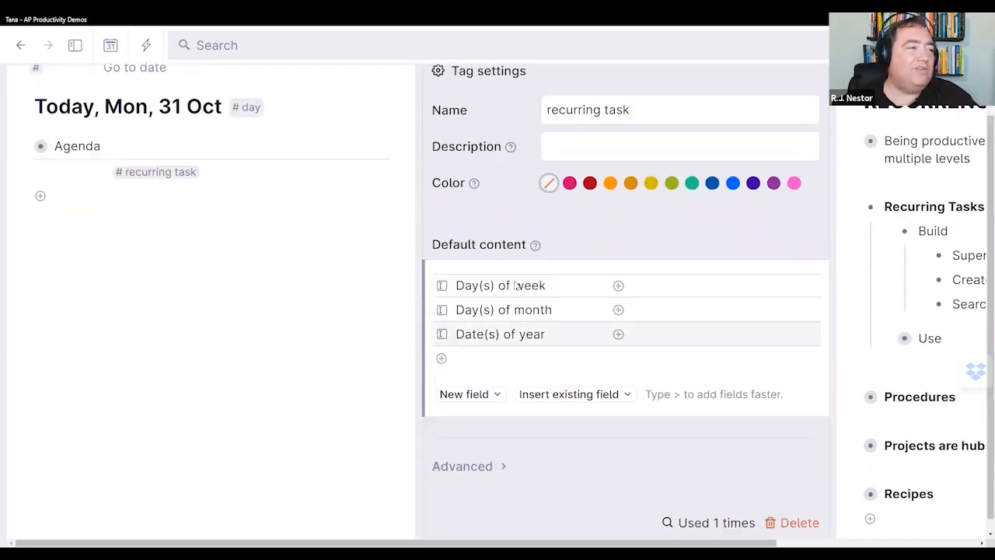
pyautogui.scroll(1, 599, 454)
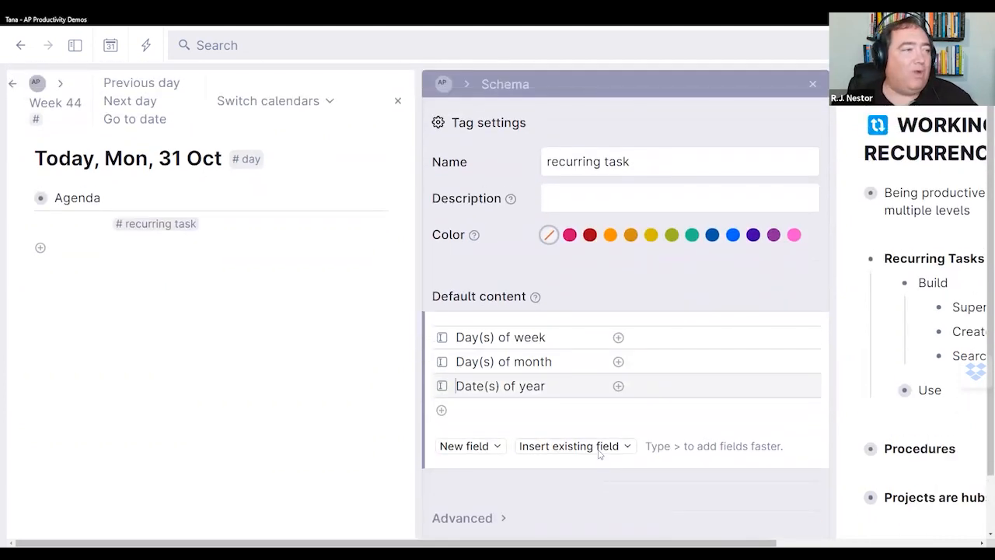
pyautogui.click(814, 84)
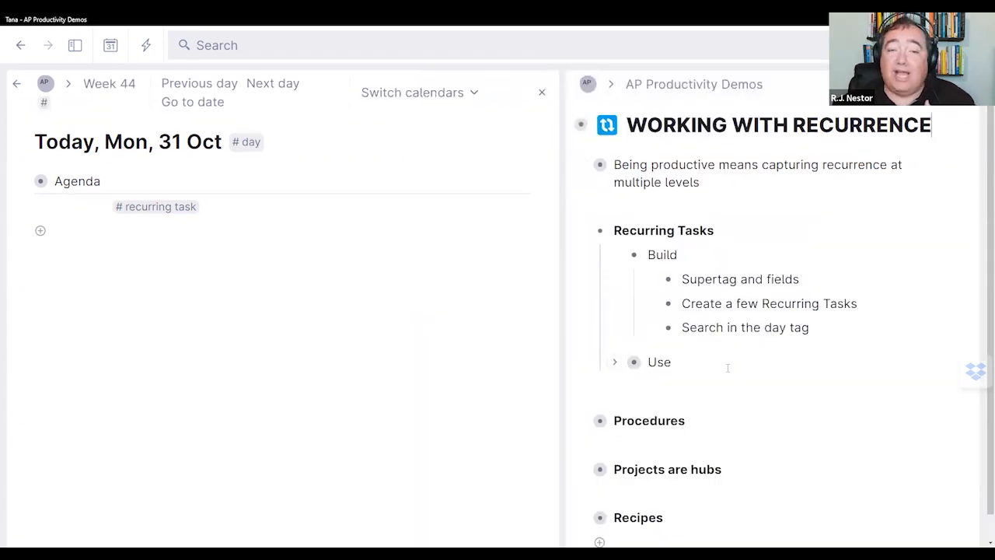
pyautogui.click(84, 206)
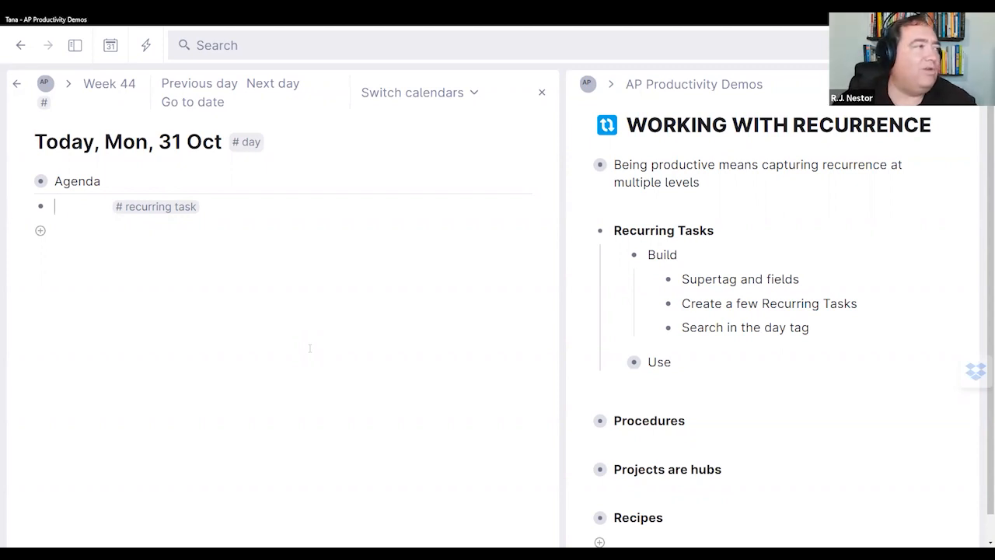
# - Name the blank recurring task "Put out the trash" and expand its fields
pyautogui.write('Put out the trash')
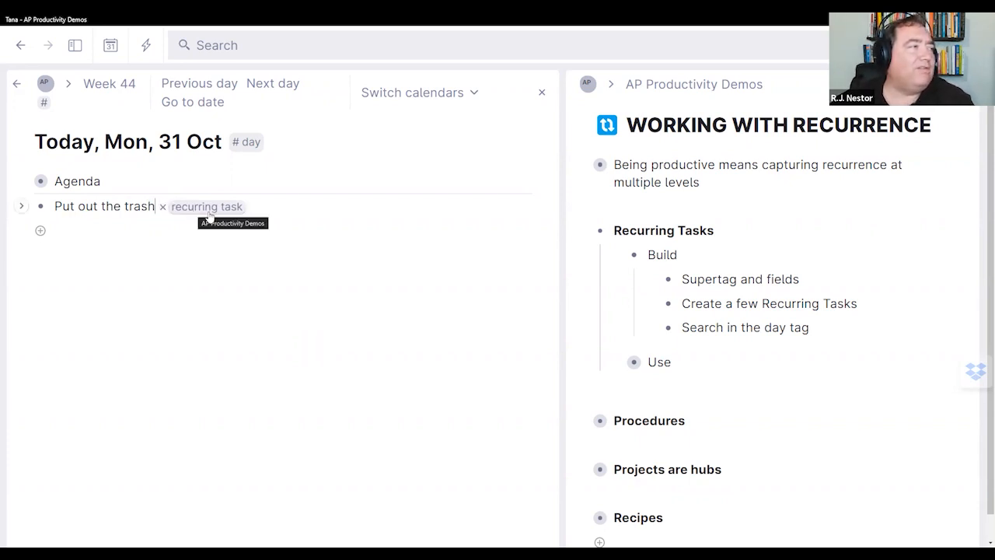
pyautogui.hotkey('ctrl', 'Down')
pyautogui.press('Down')
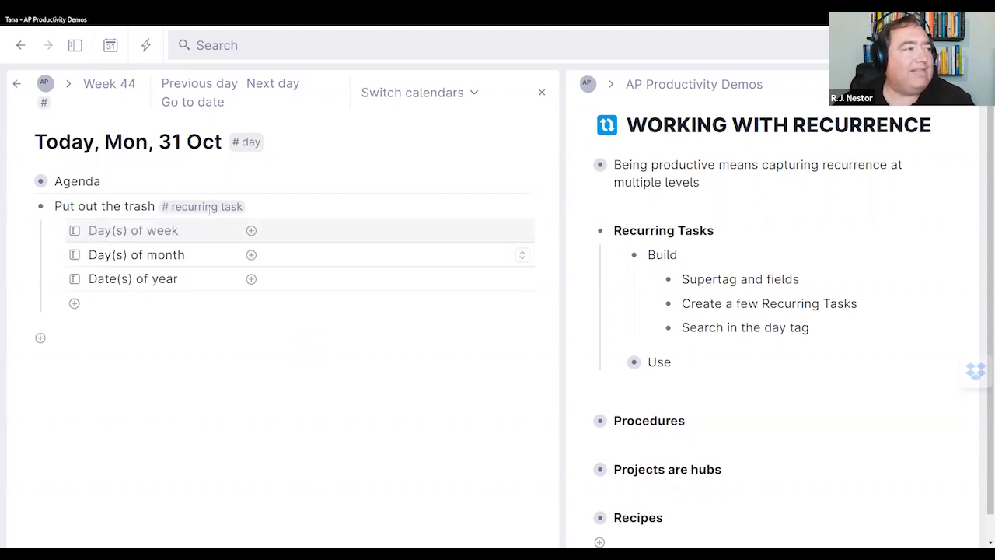
pyautogui.press('Right')
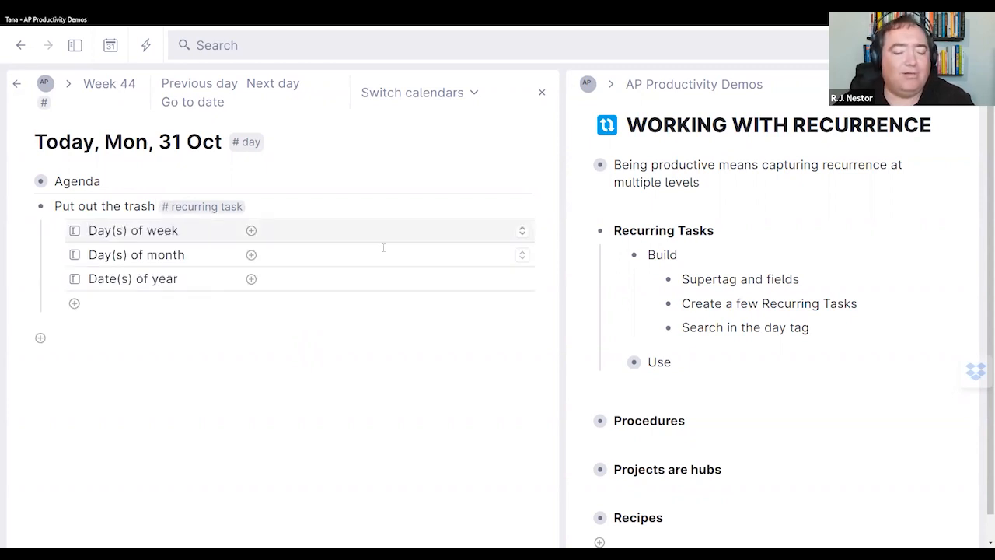
pyautogui.write('M')
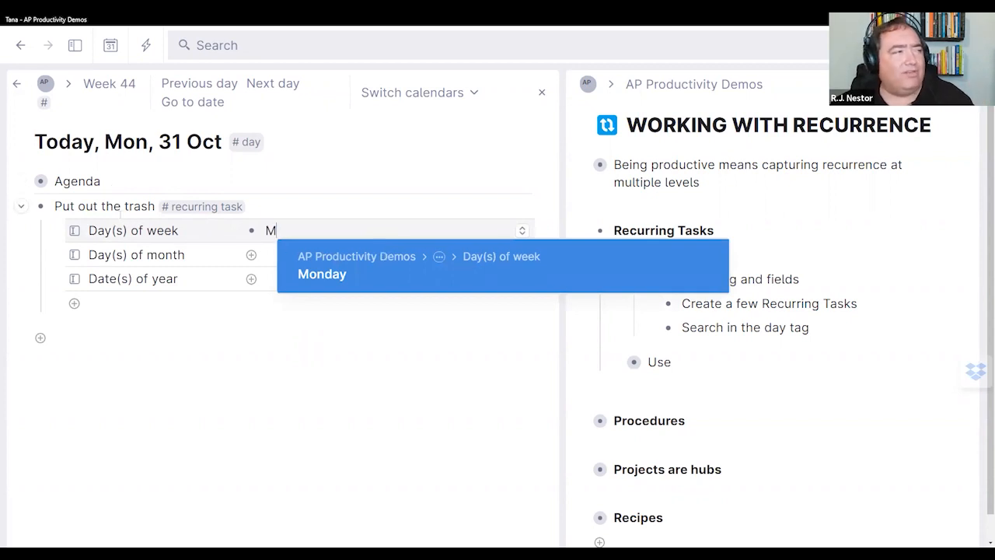
pyautogui.press('BackSpace')
pyautogui.click(105, 207)
pyautogui.hotkey('ctrl', 'Up')
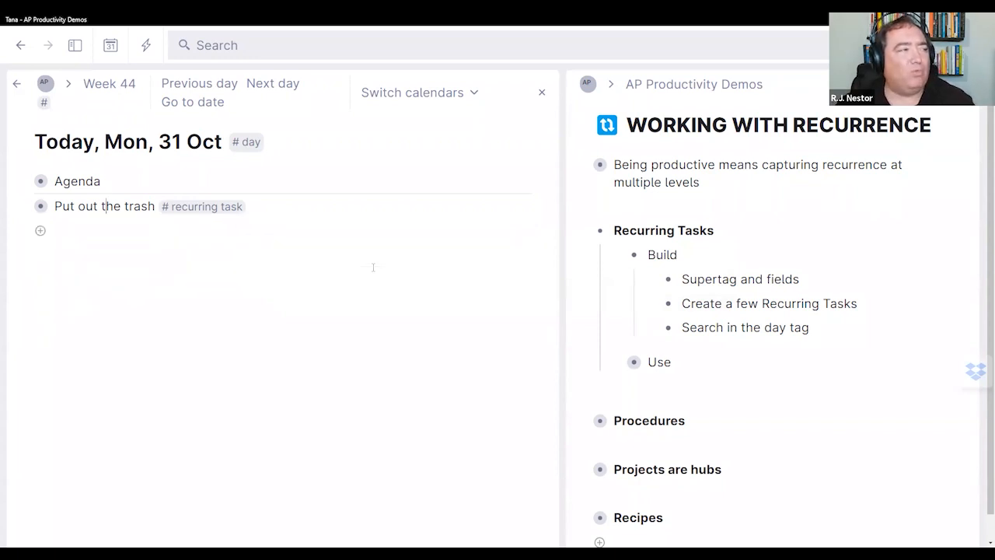
# - Expand and collapse the fields of the "Put out the trash" task several times, leaving them collapsed
pyautogui.hotkey('ctrl', 'Down')
pyautogui.hotkey('ctrl', 'Up')
pyautogui.hotkey('ctrl', 'Down')
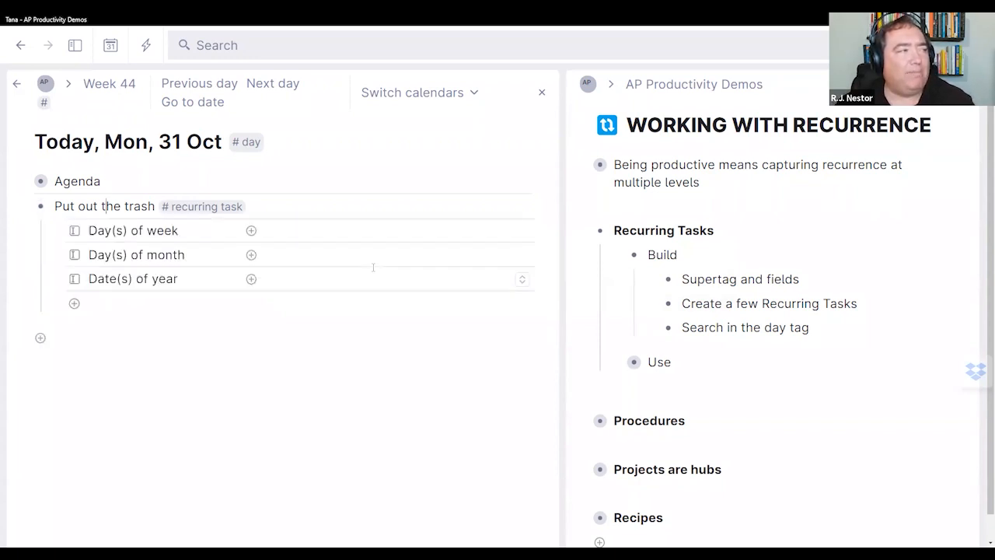
pyautogui.hotkey('ctrl', 'Up')
pyautogui.hotkey('ctrl', 'Down')
pyautogui.hotkey('ctrl', 'Up')
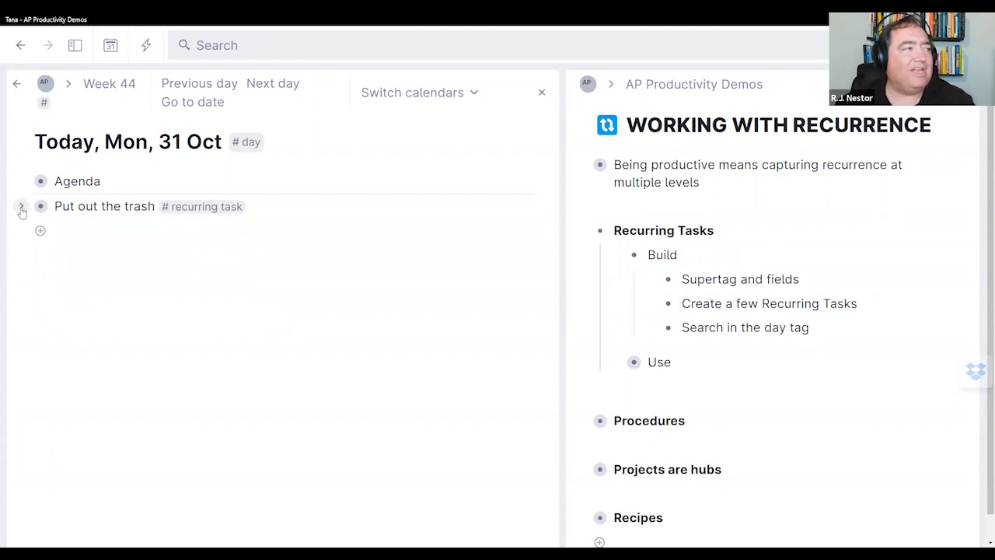
# - Expand the "Put out the trash" task and look through the list of options for its Day(s) of week field
pyautogui.click(21, 208)
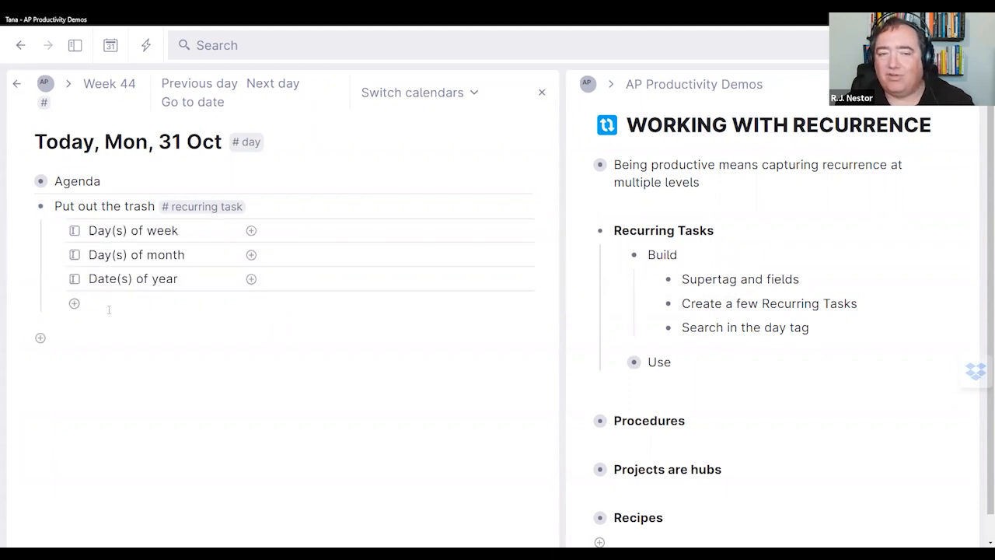
pyautogui.click(288, 230)
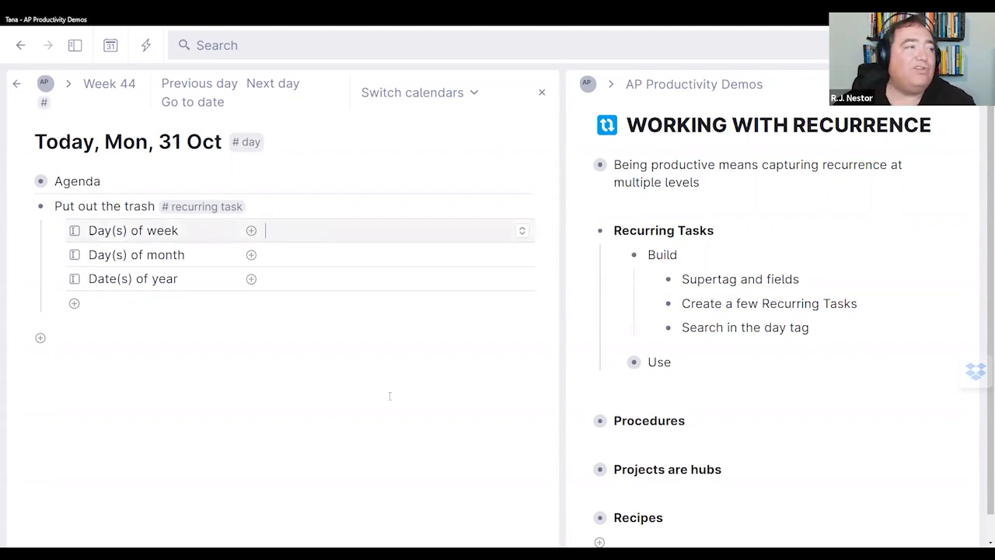
pyautogui.click(522, 230)
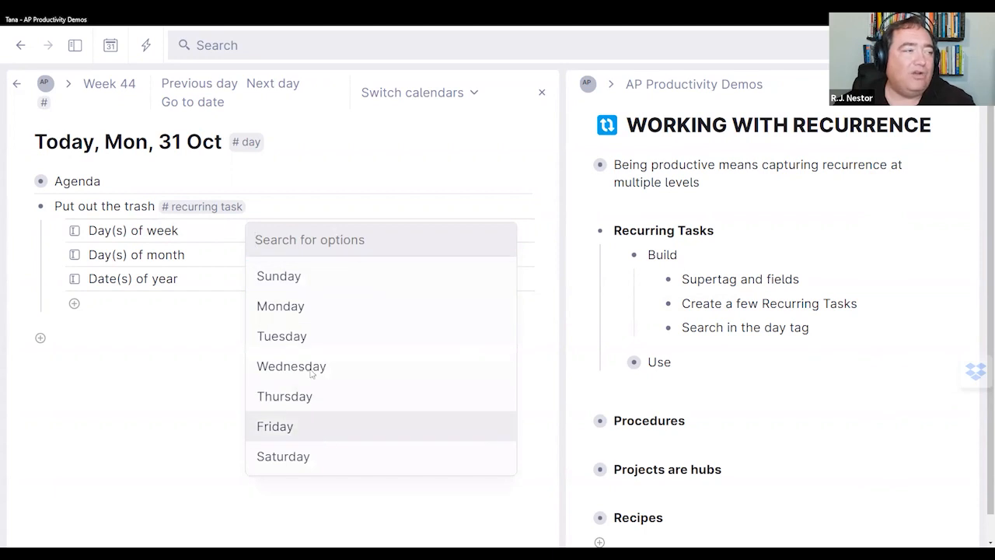
pyautogui.click(205, 440)
# - Set Day(s) of week to Monday for the "Put out the trash" task and collapse its fields
pyautogui.click(291, 233)
pyautogui.write('m')
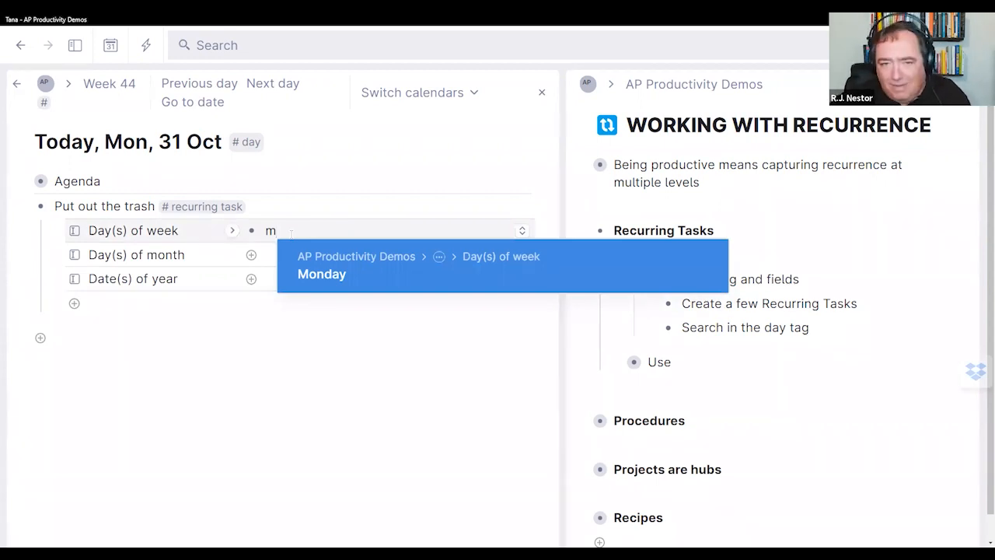
pyautogui.press('Return')
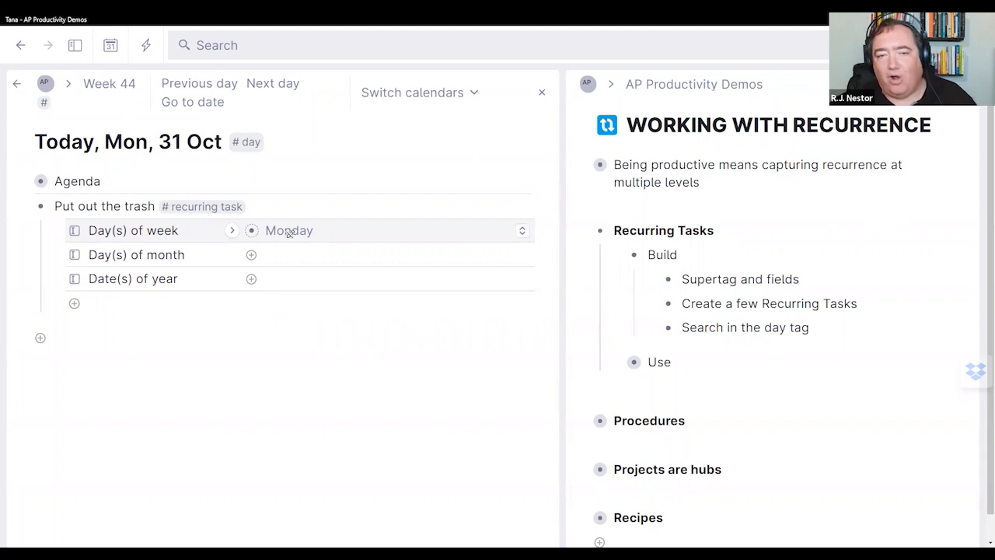
pyautogui.press('Down')
pyautogui.press('Down')
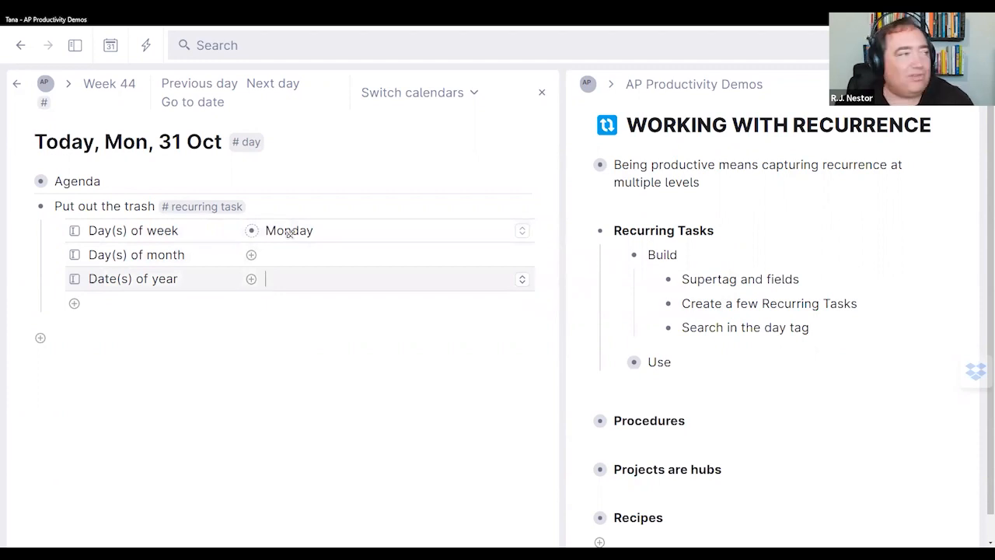
pyautogui.press('Up')
pyautogui.press('Up')
pyautogui.press('Up')
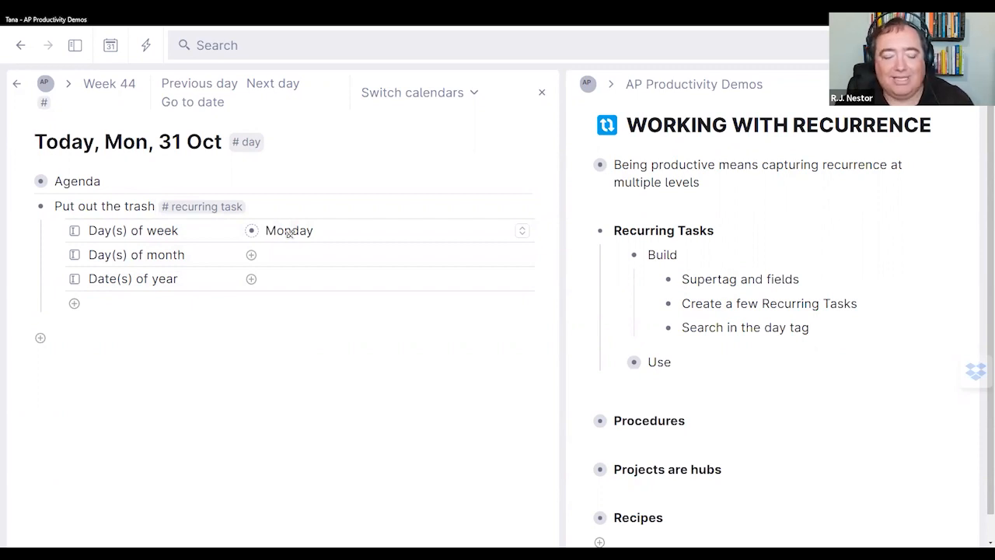
pyautogui.hotkey('ctrl', 'Up')
# - Add the nodes "Pay the credit card bill", "Pay the mortgage" and "Go to the grocery store" below the trash task
pyautogui.press('Return')
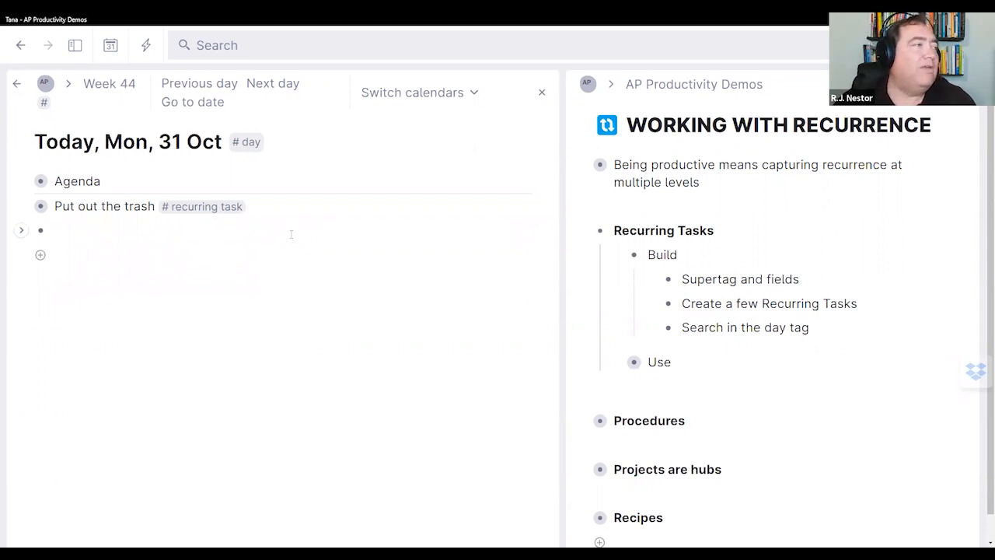
pyautogui.write('Pay ')
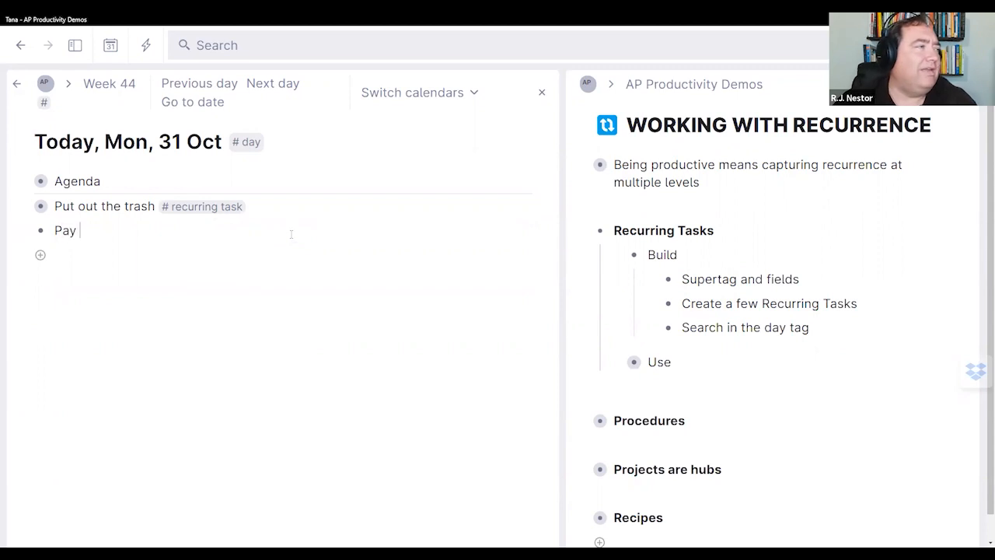
pyautogui.write('the cred')
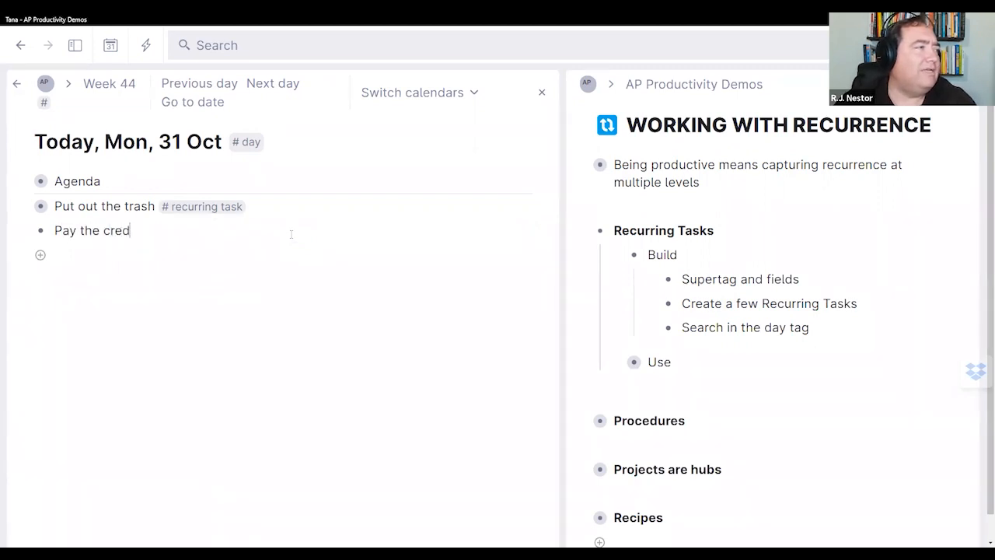
pyautogui.write('it card bill')
pyautogui.press('Return')
pyautogui.write('Pay the mortgage')
pyautogui.press('Return')
pyautogui.write('Go to the grocery store')
# - Add the nodes "Prepare a project for this year's taxes", "Get the car inspected" and "Get the car's oil changed" below the grocery node
pyautogui.press('Return')
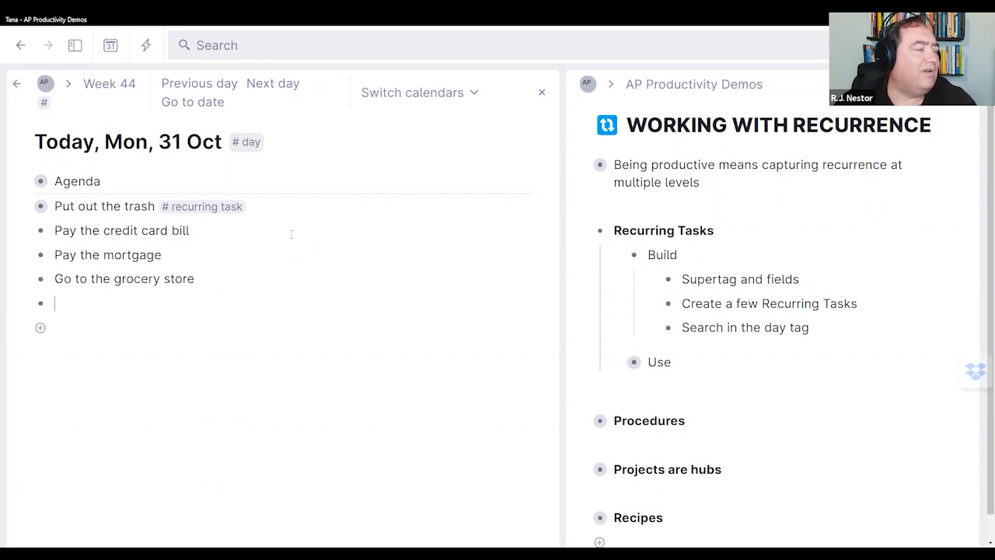
pyautogui.write('Prepare a project for this ')
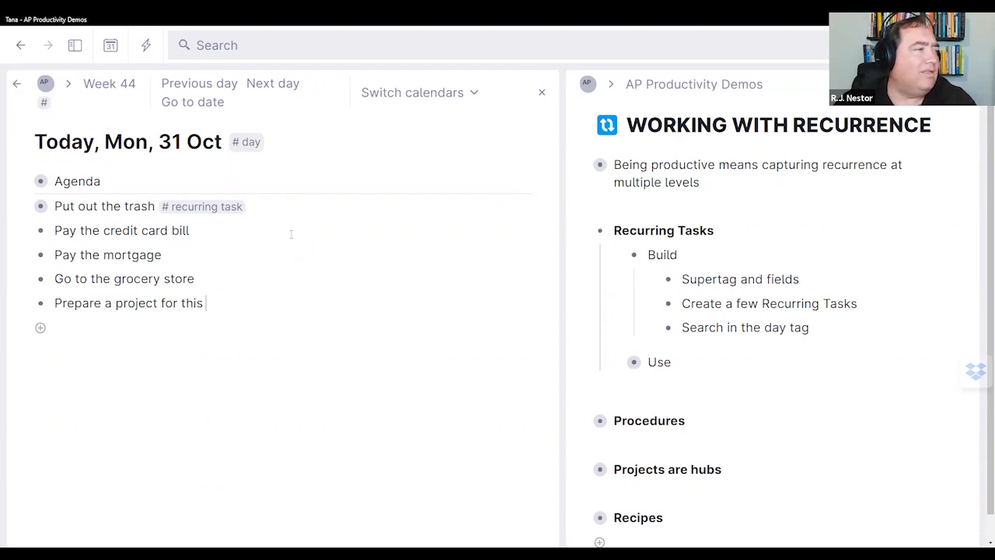
pyautogui.write("year's taxes")
pyautogui.press('Return')
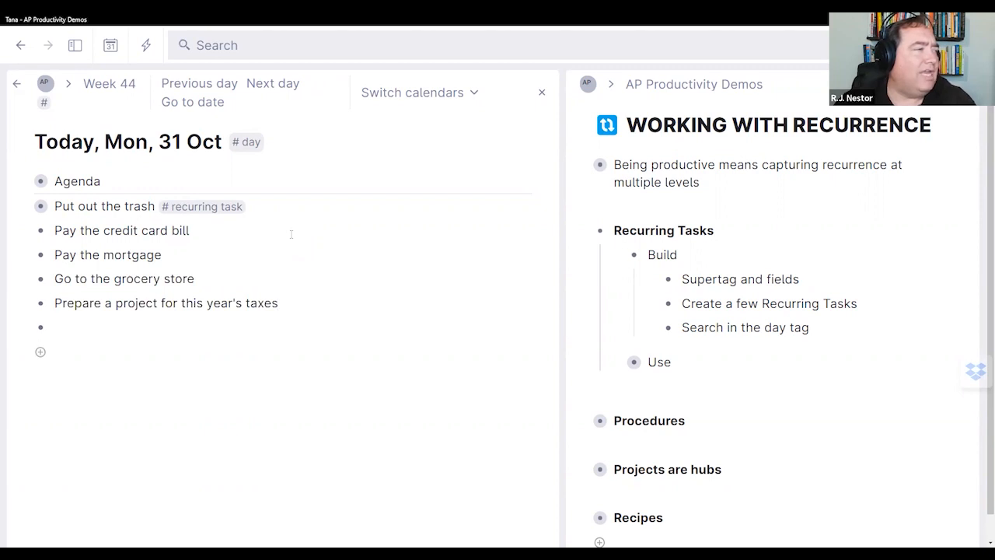
pyautogui.write('Get the car')
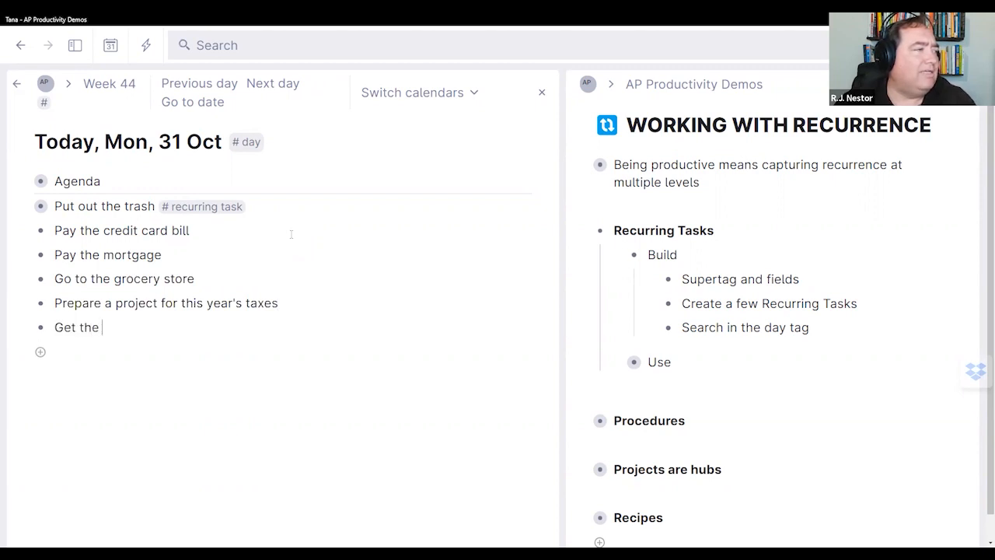
pyautogui.write('cted')
pyautogui.press('Return')
pyautogui.write("Get the car's oil changed")
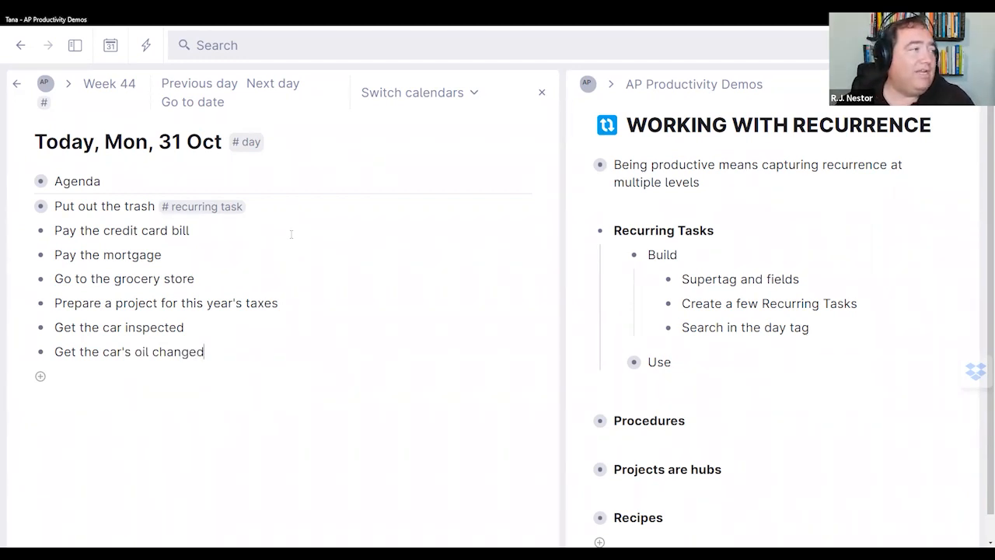
# - Apply the recurring task tag to all six untagged nodes, from "Pay the credit card bill" to "Get the car's oil changed"
pyautogui.press('Escape')
pyautogui.hotkey('shift', 'Up')
pyautogui.hotkey('shift', 'Up')
pyautogui.hotkey('shift', 'Up')
pyautogui.hotkey('shift', 'Up')
pyautogui.hotkey('shift', 'Up')
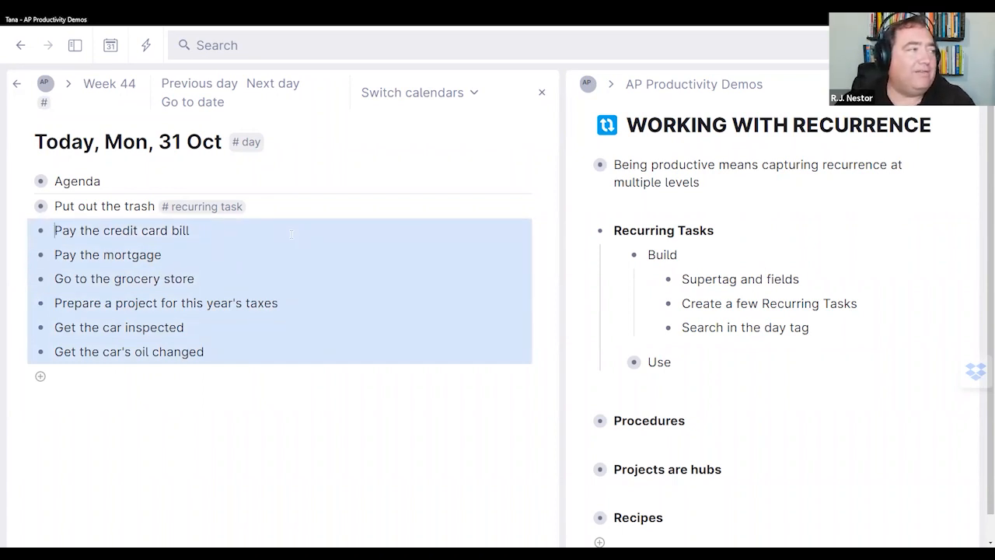
pyautogui.hotkey('shift', '3')
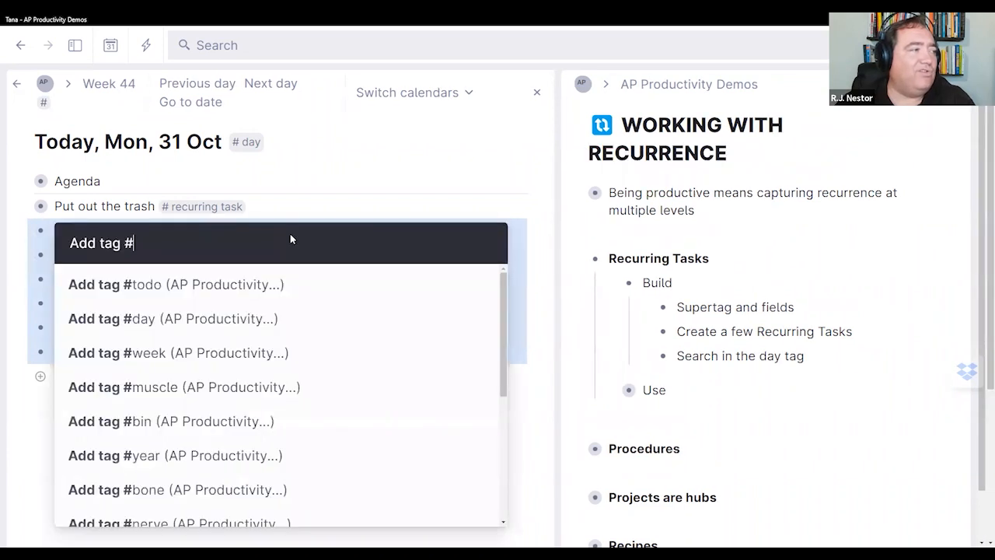
pyautogui.write('rec')
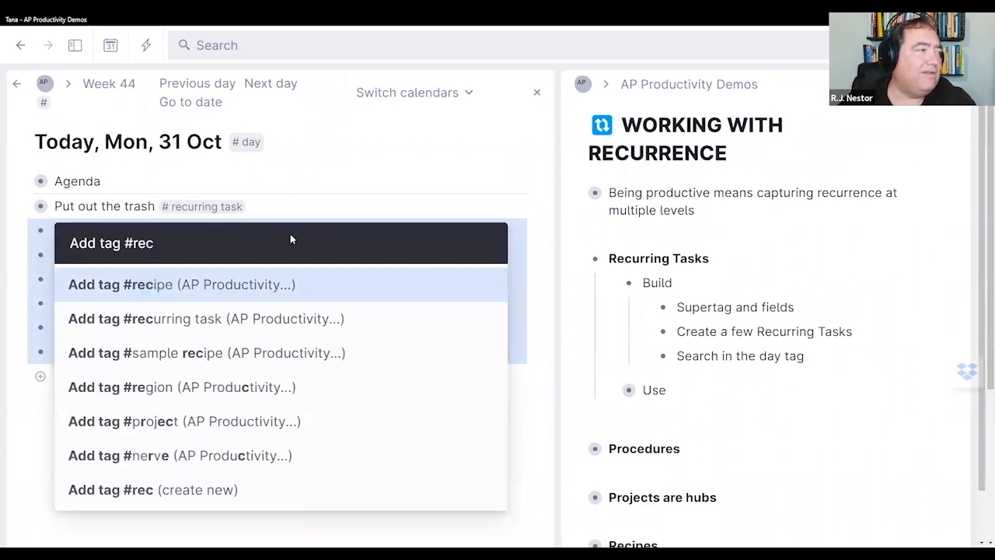
pyautogui.press('Down')
pyautogui.press('Return')
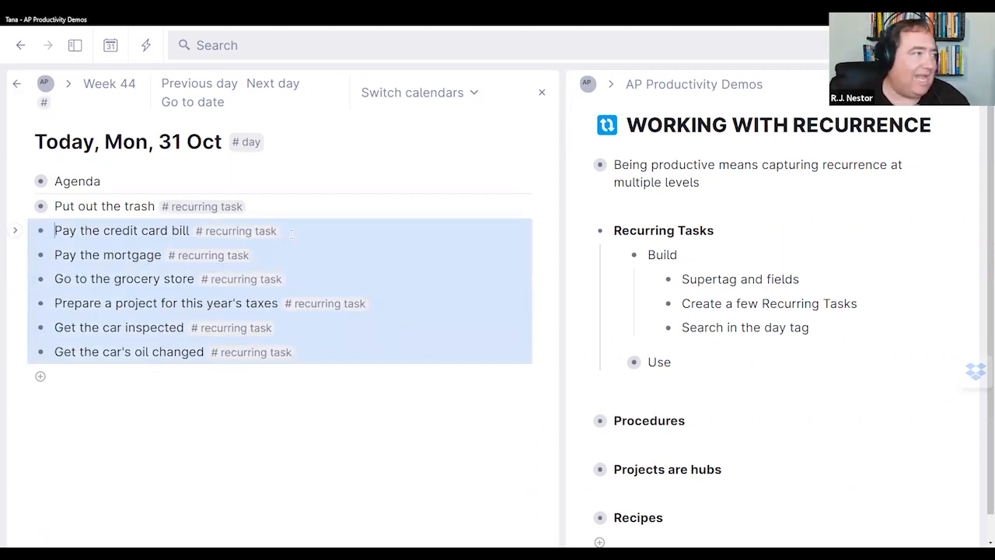
# - Set Day(s) of month to 31 for the "Pay the credit card bill" task and collapse its fields
pyautogui.click(104, 231)
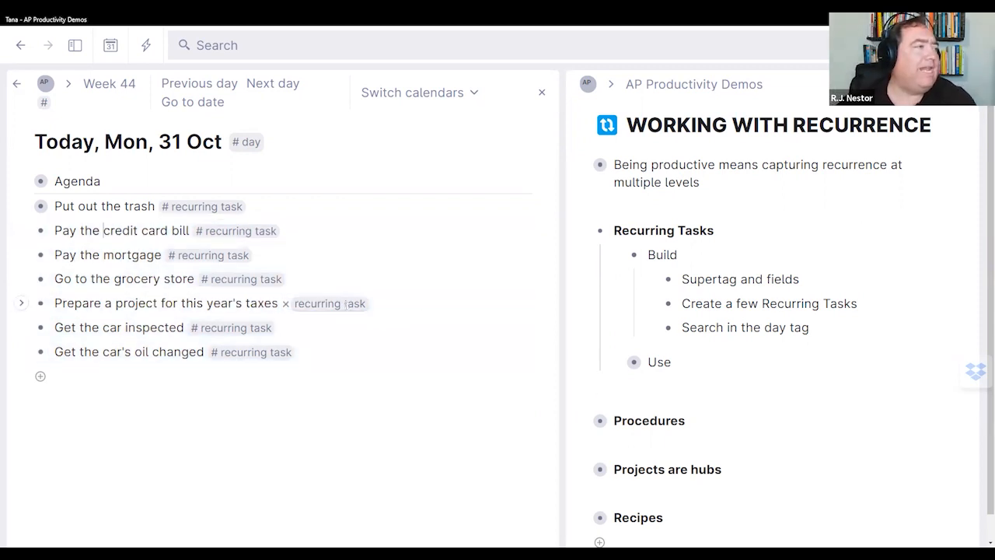
pyautogui.hotkey('ctrl', 'Down')
pyautogui.press('Right')
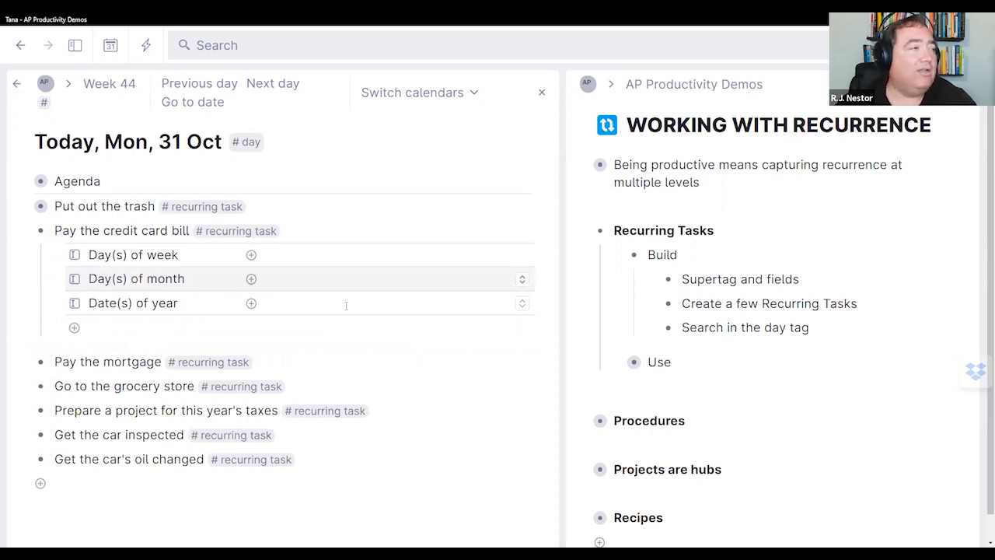
pyautogui.write('31')
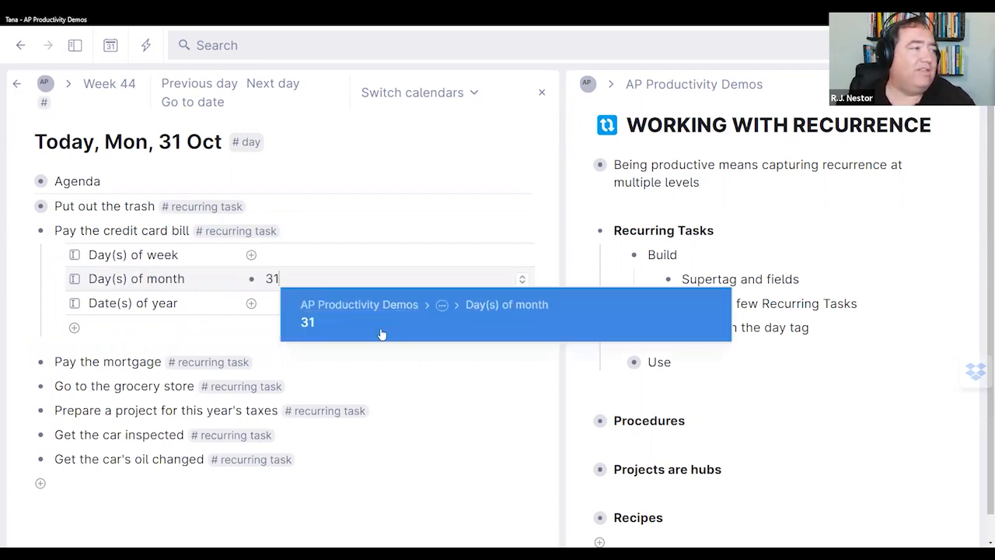
pyautogui.press('Escape')
pyautogui.click(88, 230)
pyautogui.hotkey('ctrl', 'Up')
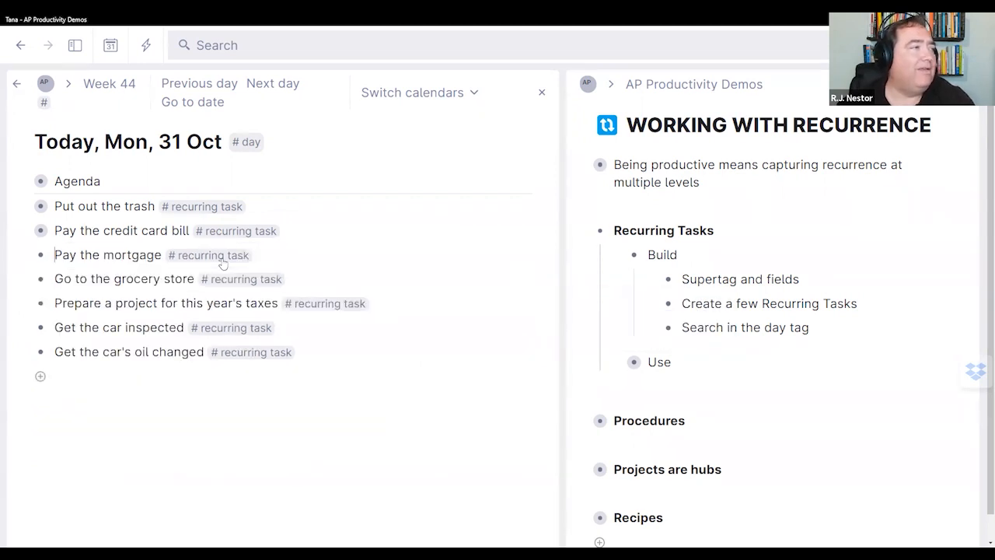
# - Set Day(s) of month to 1 for the "Pay the mortgage" task and collapse its fields
pyautogui.hotkey('ctrl', 'Down')
pyautogui.press('Down')
pyautogui.press('Down')
pyautogui.write('1')
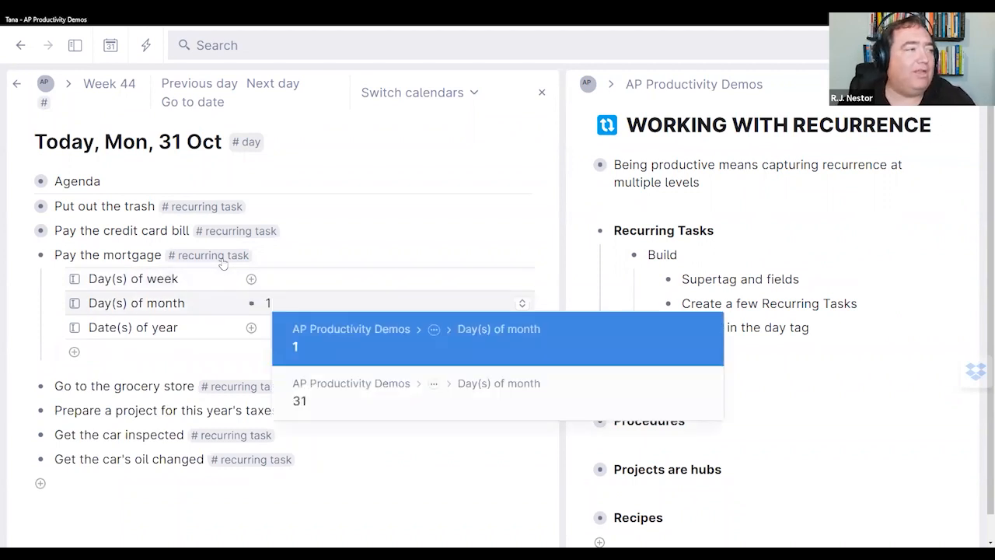
pyautogui.press('Escape')
pyautogui.click(123, 253)
pyautogui.hotkey('ctrl', 'Up')
# - Set Day(s) of week to Tuesday for the "Go to the grocery store" task and collapse its fields
pyautogui.press('Down')
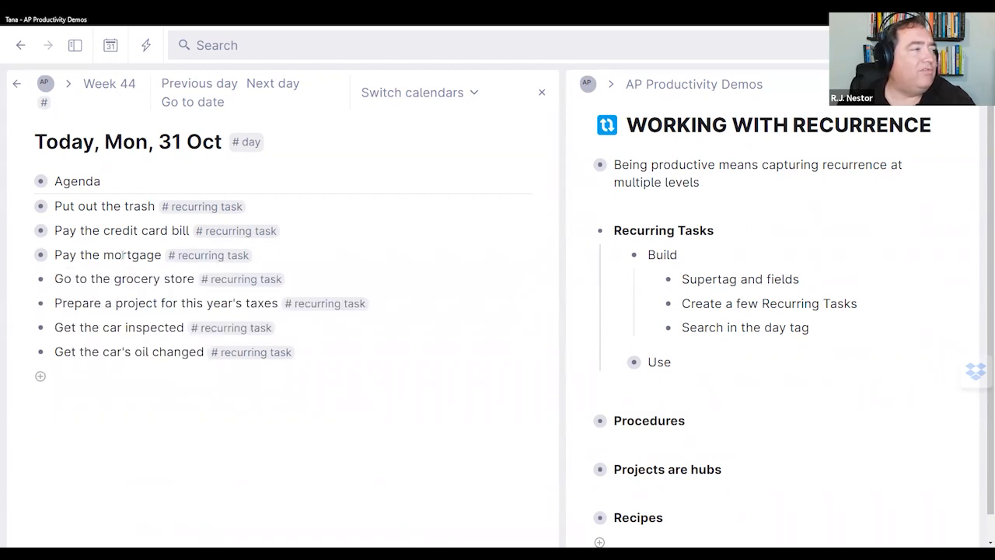
pyautogui.hotkey('ctrl', 'Down')
pyautogui.press('Down')
pyautogui.press('Down')
pyautogui.press('Up')
pyautogui.press('Tab')
pyautogui.write('tue')
pyautogui.press('Return')
pyautogui.press('Up')
pyautogui.press('Left')
pyautogui.hotkey('ctrl', 'Up')
# - Set Date(s) of year to 10/31 for the "Prepare a project for this year's taxes" task and collapse its fields
pyautogui.press('Down')
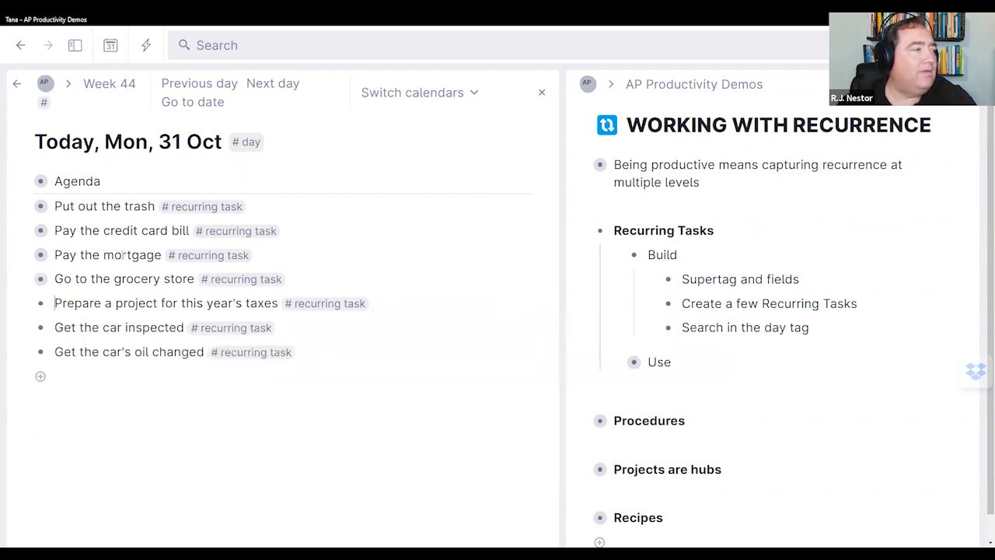
pyautogui.hotkey('ctrl', 'Down')
pyautogui.press('Down')
pyautogui.press('Down')
pyautogui.press('Down')
pyautogui.press('Tab')
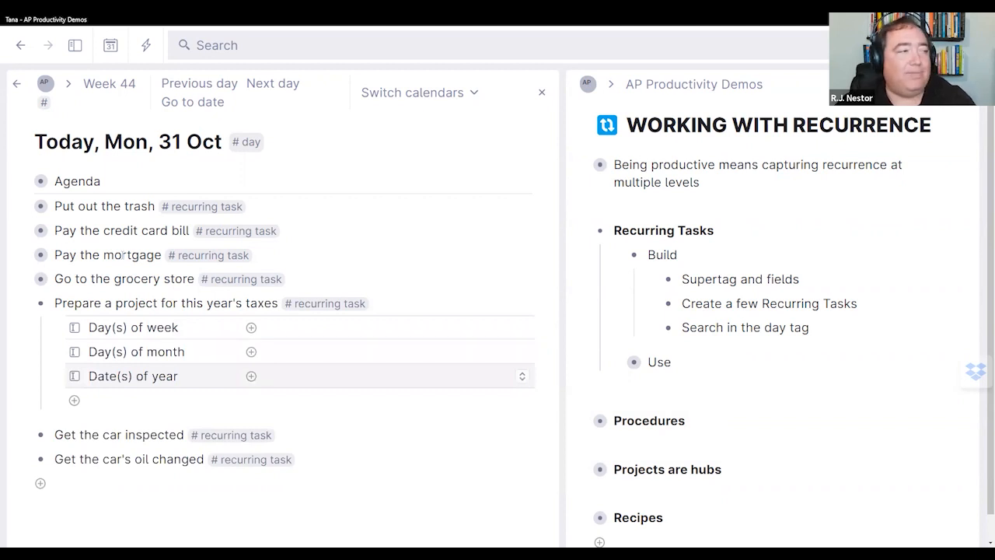
pyautogui.write('10/3')
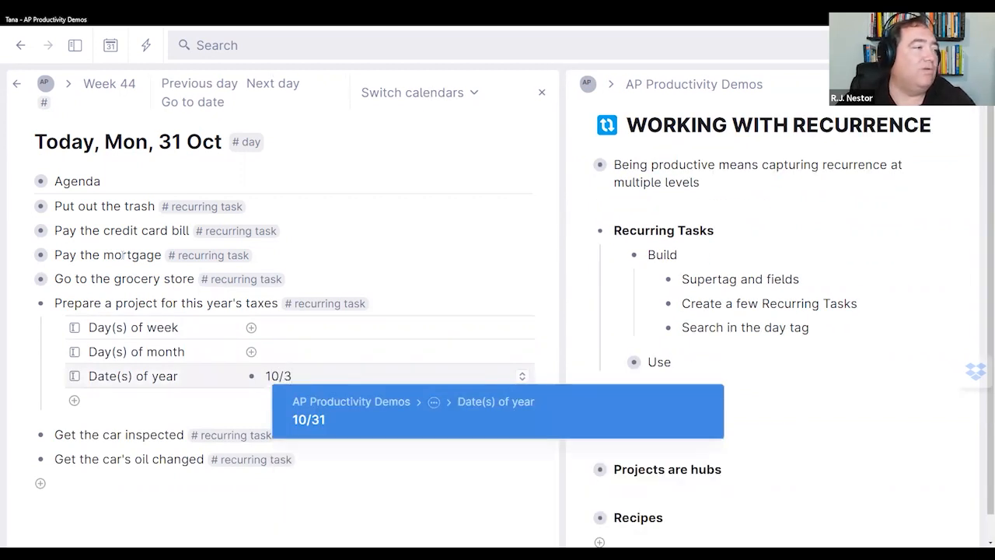
pyautogui.press('Return')
pyautogui.press('Up')
pyautogui.press('Up')
pyautogui.press('Up')
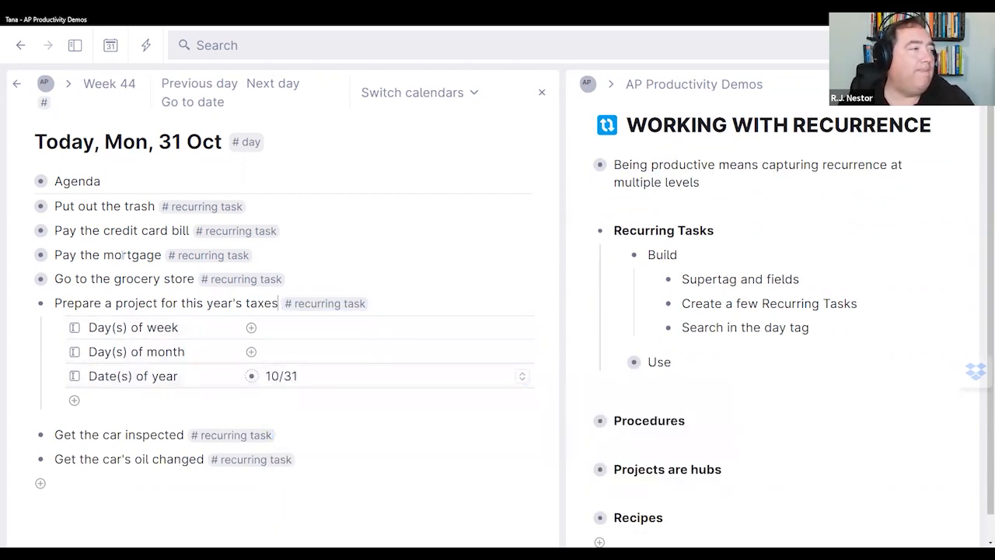
pyautogui.hotkey('ctrl', 'Up')
# - Expand the "Get the car inspected" task and set its Date(s) of year to 11/01
pyautogui.press('Down')
pyautogui.hotkey('ctrl', 'Down')
pyautogui.press('Down')
pyautogui.press('Down')
pyautogui.press('Down')
pyautogui.press('Tab')
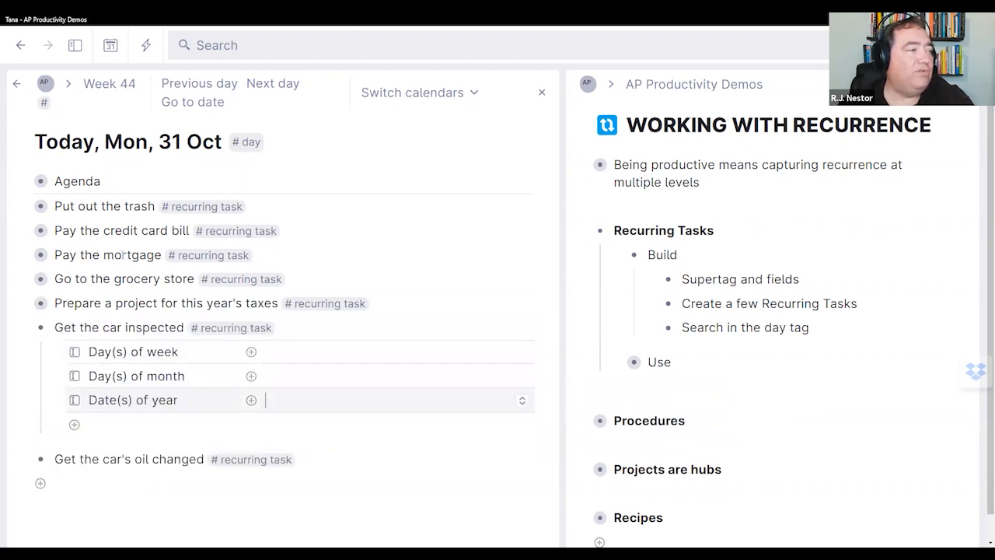
pyautogui.write('11/01')
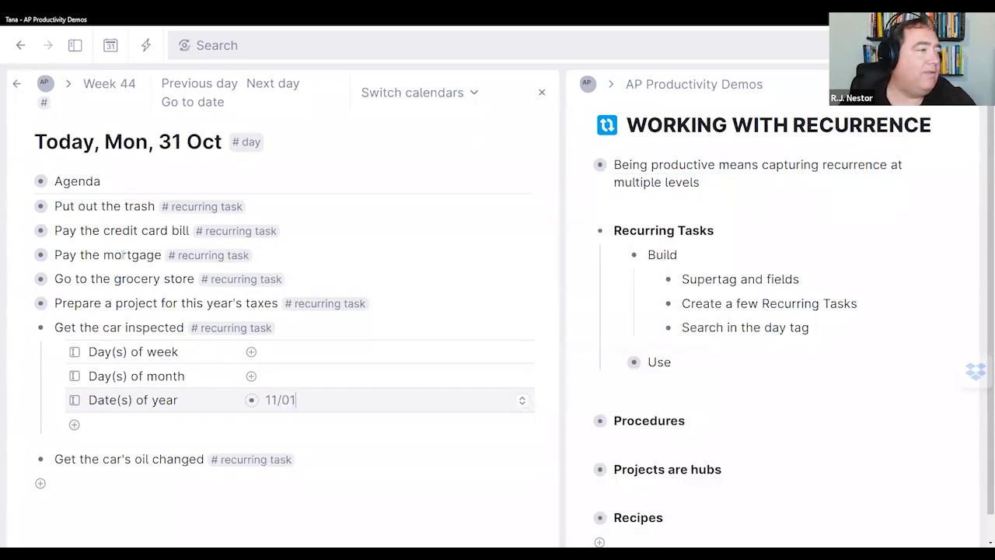
pyautogui.press('Down')
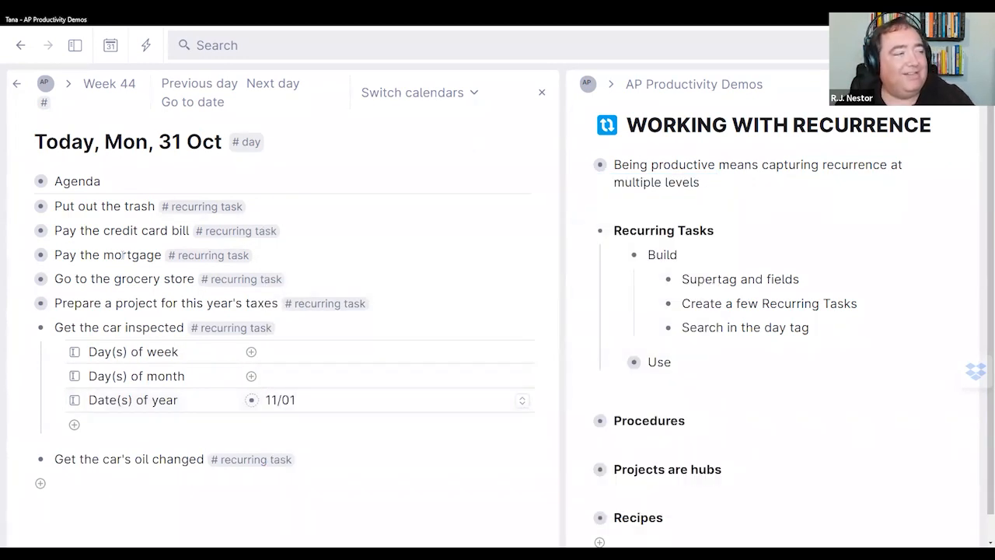
# - Expand the "Get the car's oil changed" task and set its Date(s) of year to 10/31
pyautogui.hotkey('ctrl', 'Down')
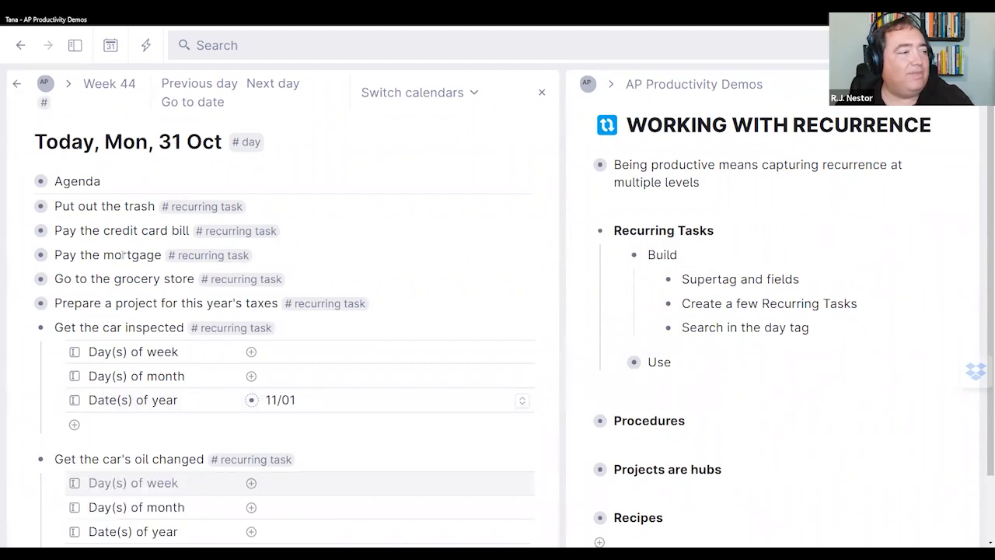
pyautogui.scroll(-2, 156, 276)
pyautogui.scroll(1, 210, 428)
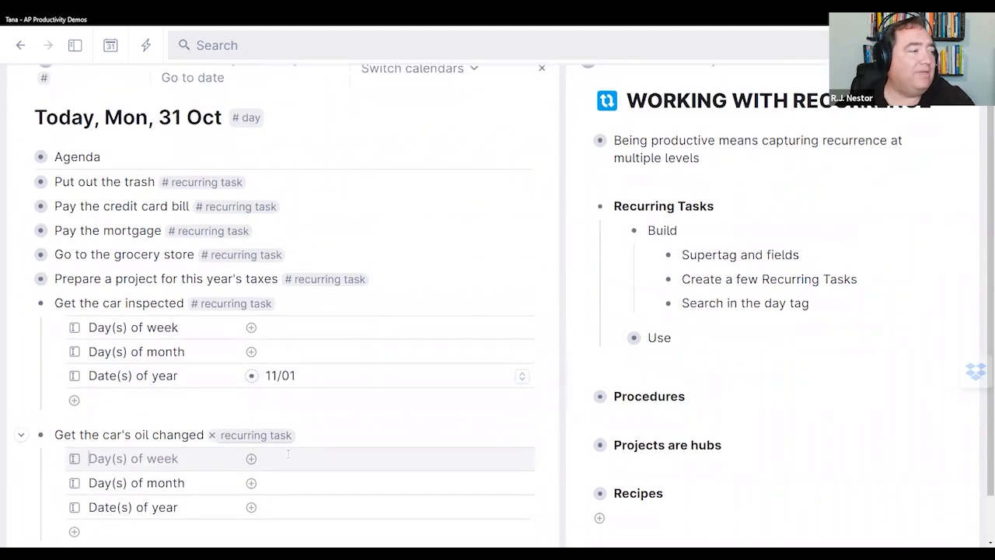
pyautogui.scroll(-1, 307, 476)
pyautogui.click(359, 458)
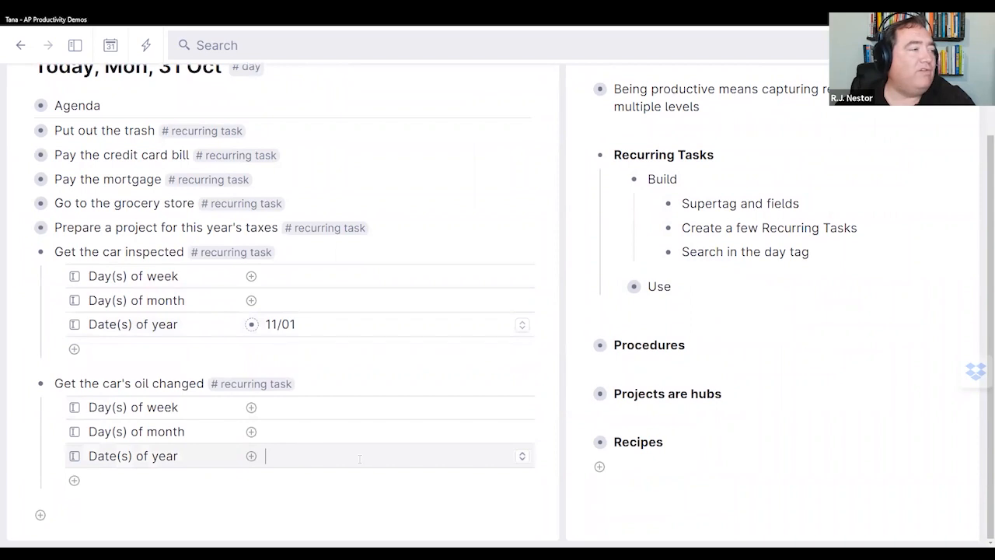
pyautogui.write('10/31')
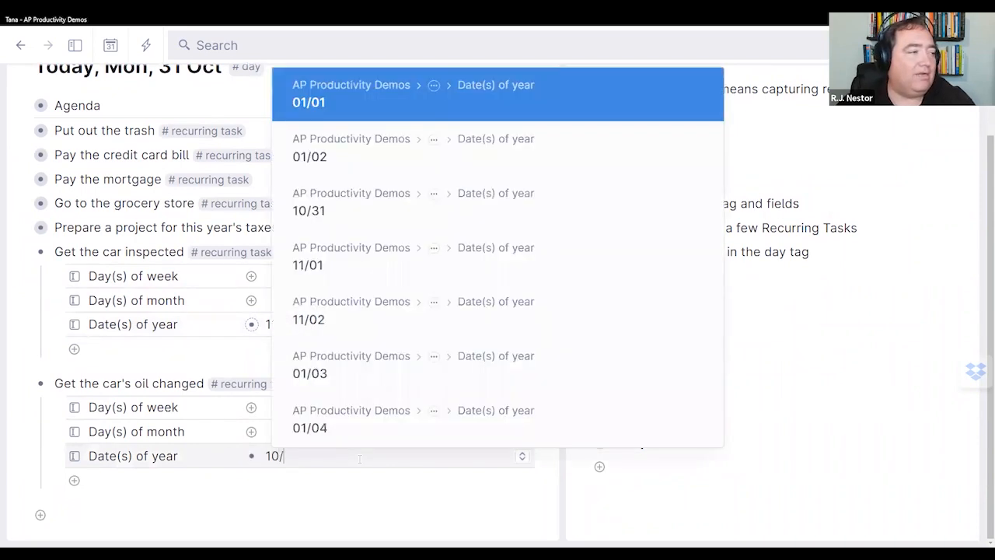
pyautogui.press('Escape')
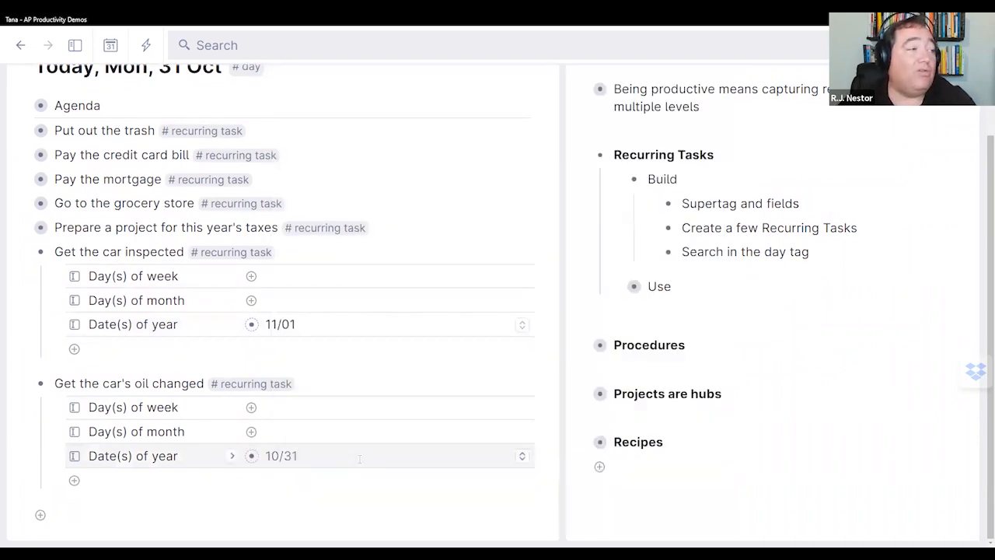
# - Add 01/01 and 11/02 as further Date(s) of year values for the "Get the car's oil changed" task
pyautogui.press('Return')
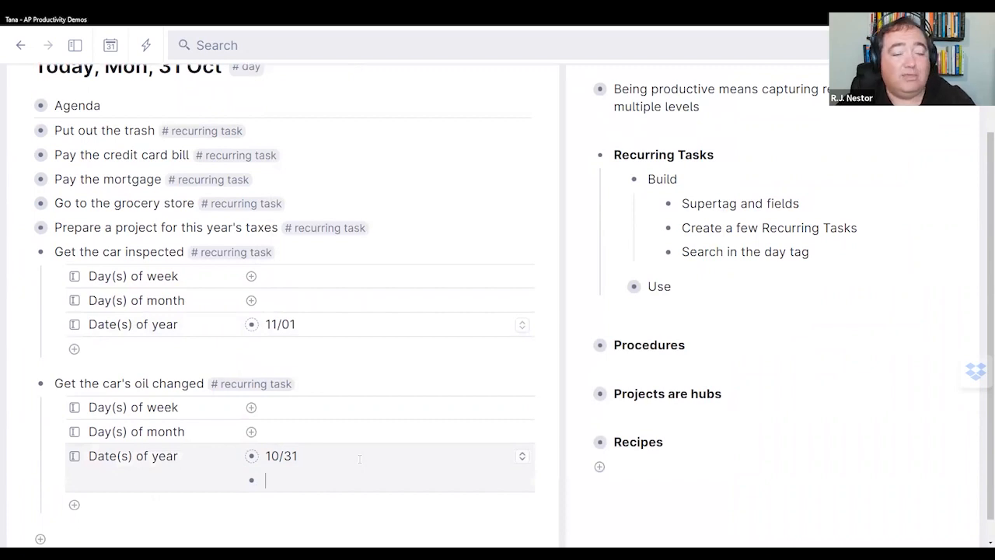
pyautogui.write('01/31')
pyautogui.press('Escape')
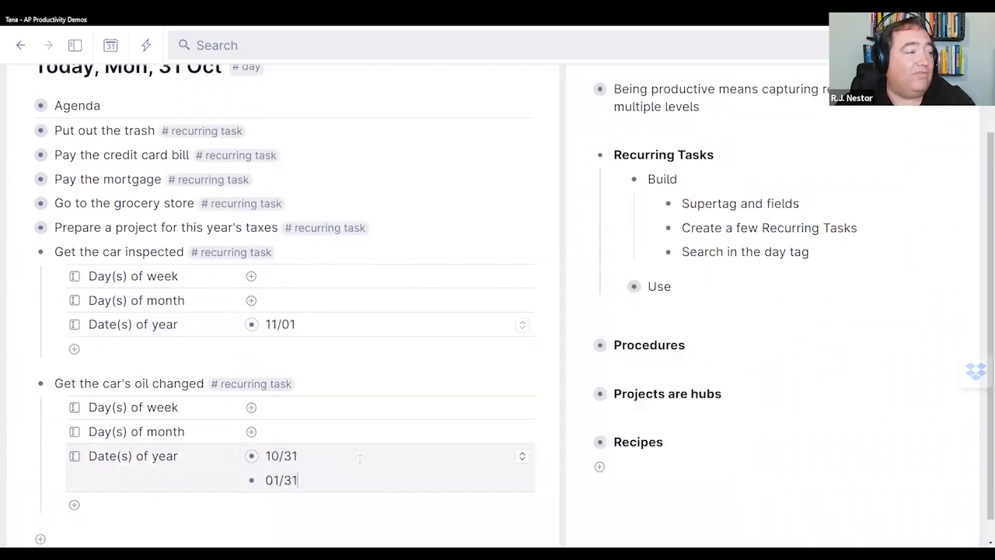
pyautogui.press('Return')
pyautogui.press('BackSpace')
pyautogui.press('BackSpace')
pyautogui.press('BackSpace')
pyautogui.press('BackSpace')
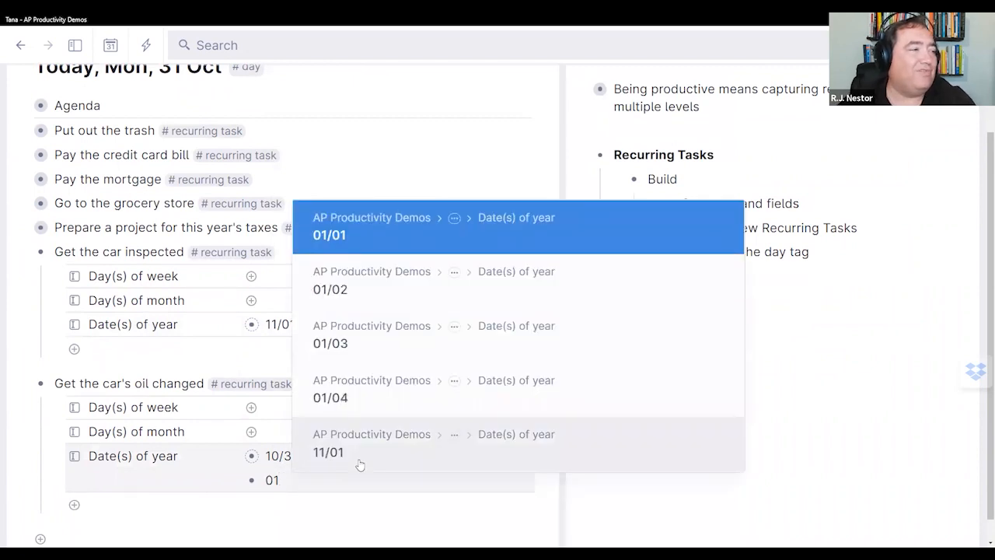
pyautogui.press('Return')
pyautogui.press('Return')
pyautogui.write('11/')
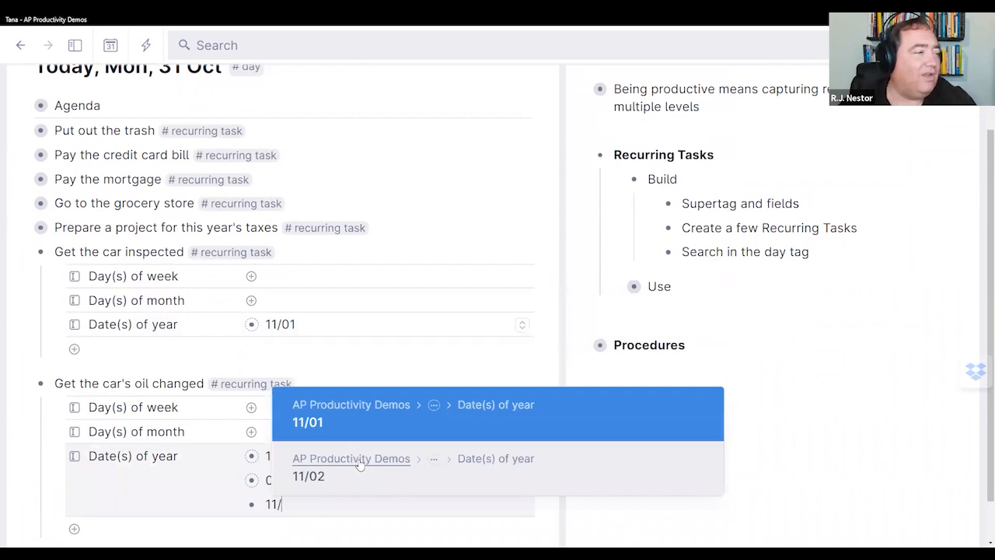
pyautogui.click(359, 463)
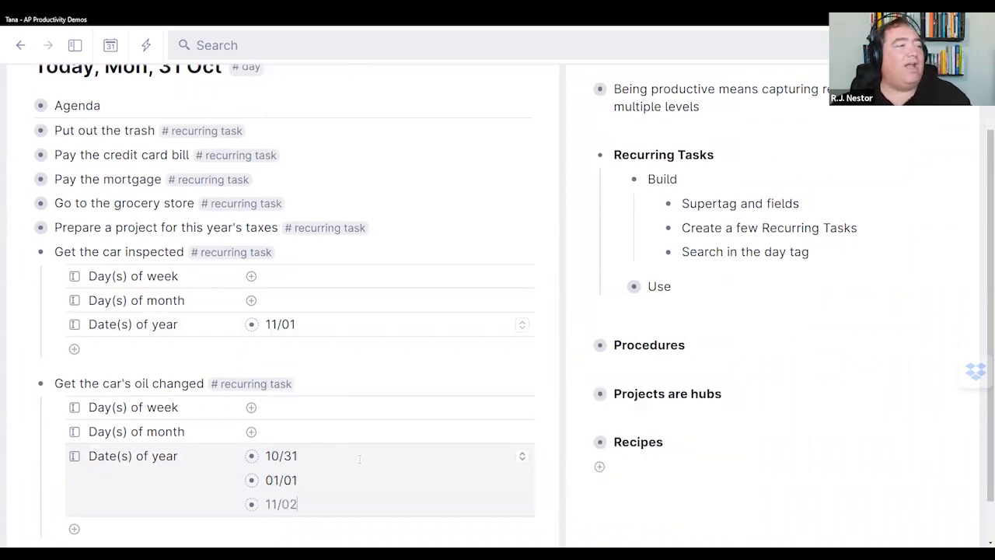
# - Collapse the fields of the "Get the car's oil changed" and "Get the car inspected" tasks
pyautogui.click(330, 371)
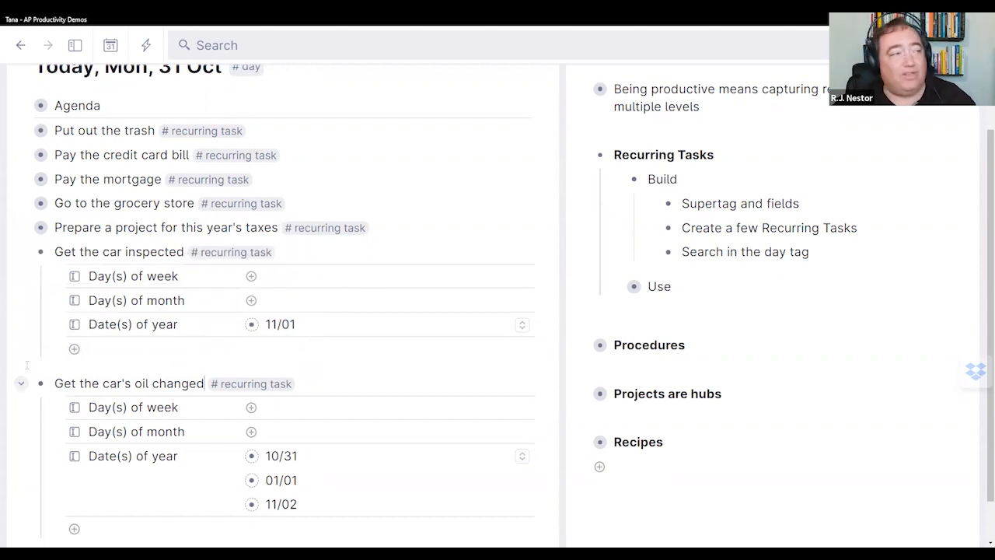
pyautogui.click(20, 385)
pyautogui.click(18, 299)
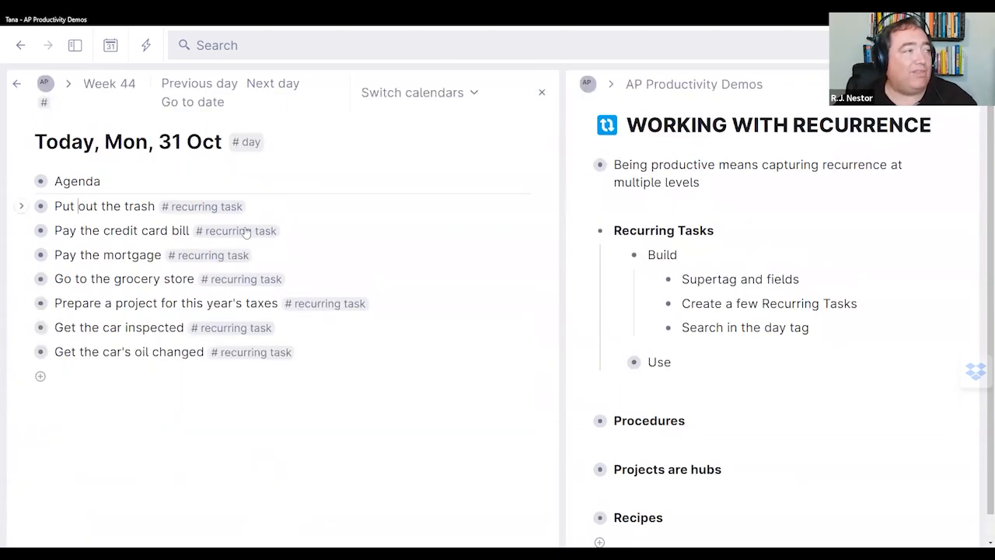
# - Select all seven recurring tasks, from "Get the car's oil changed" up to "Put out the trash", and expand their fields together
pyautogui.hotkey('shift', 'Up')
pyautogui.hotkey('shift', 'Up')
pyautogui.hotkey('shift', 'Up')
pyautogui.hotkey('shift', 'Up')
pyautogui.hotkey('shift', 'Up')
pyautogui.hotkey('shift', 'Up')
pyautogui.hotkey('shift', 'Up')
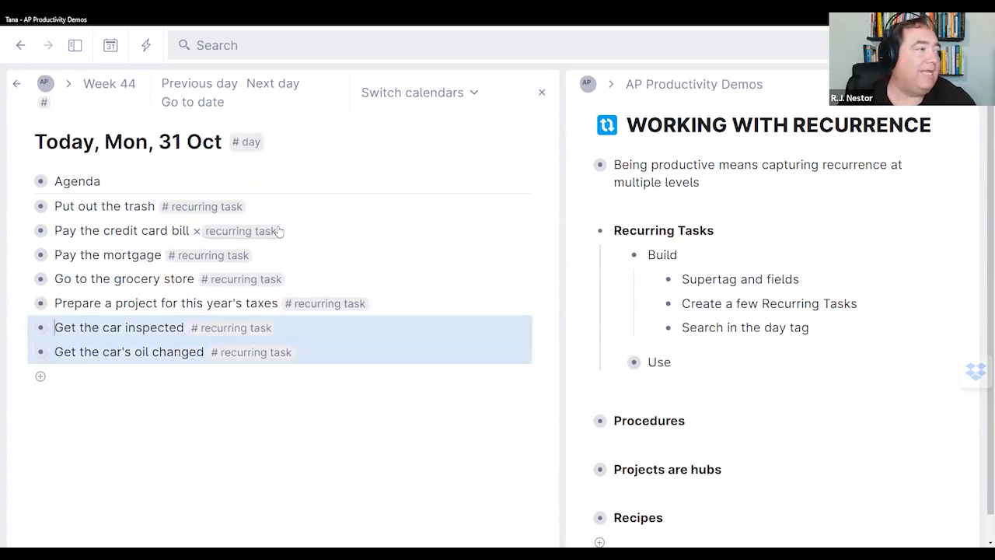
pyautogui.hotkey('ctrl', 'Down')
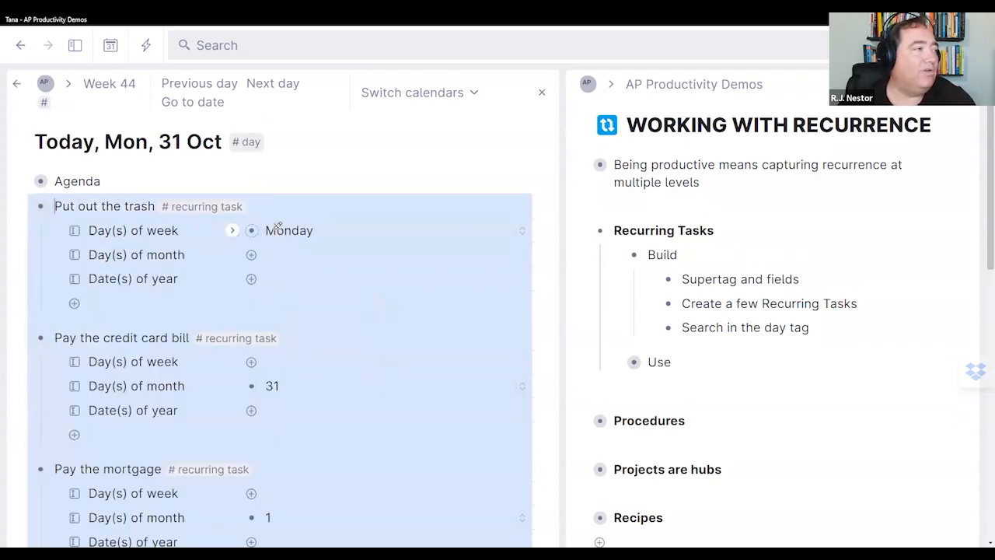
# - Add Friday as a second Day(s) of week value for the "Go to the grocery store" task
pyautogui.scroll(-1, 380, 279)
pyautogui.scroll(-1, 380, 279)
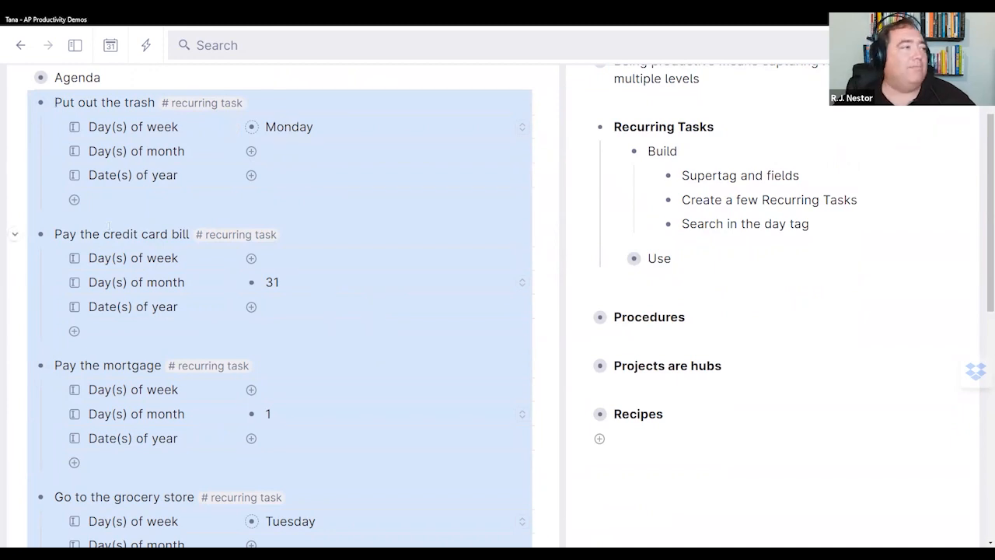
pyautogui.scroll(-1, 117, 241)
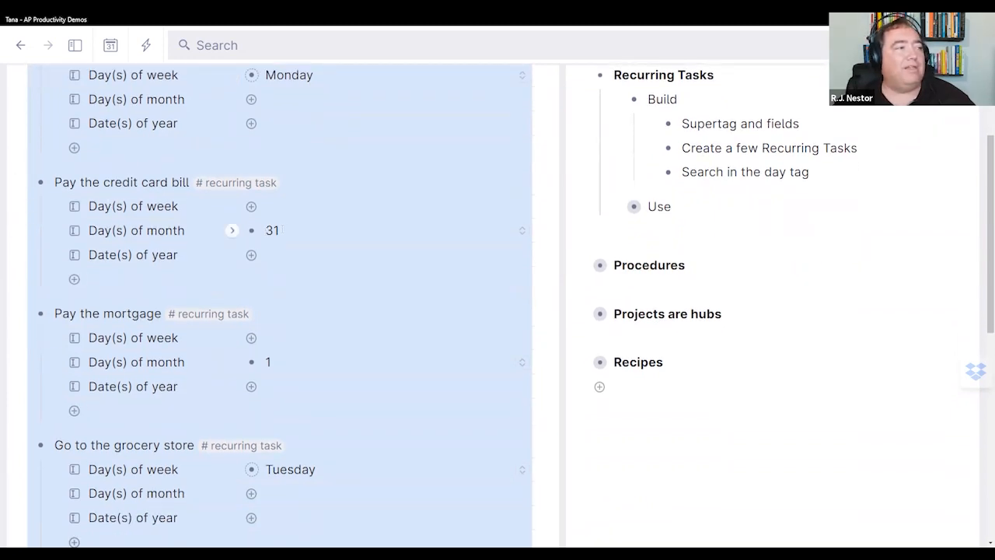
pyautogui.scroll(-2, 117, 240)
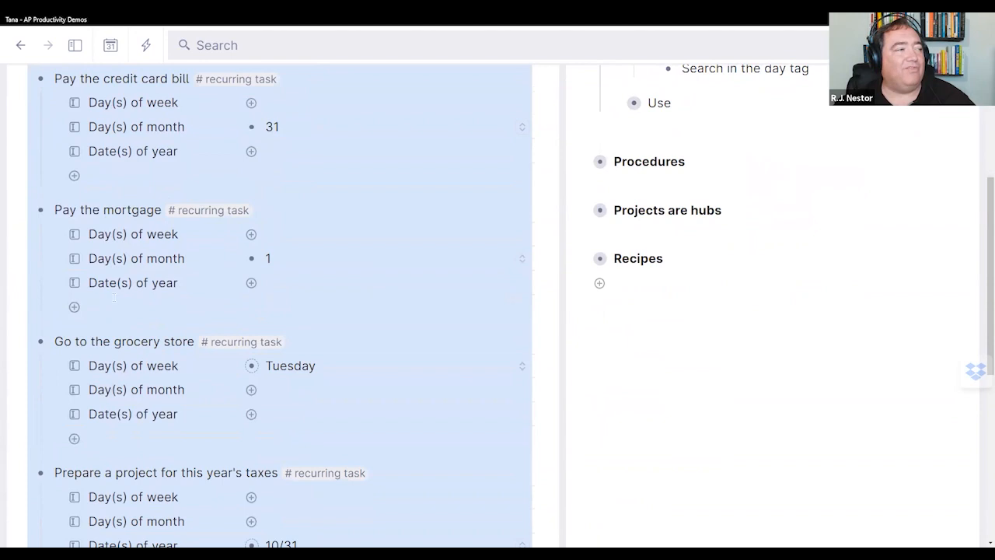
pyautogui.scroll(-2, 114, 297)
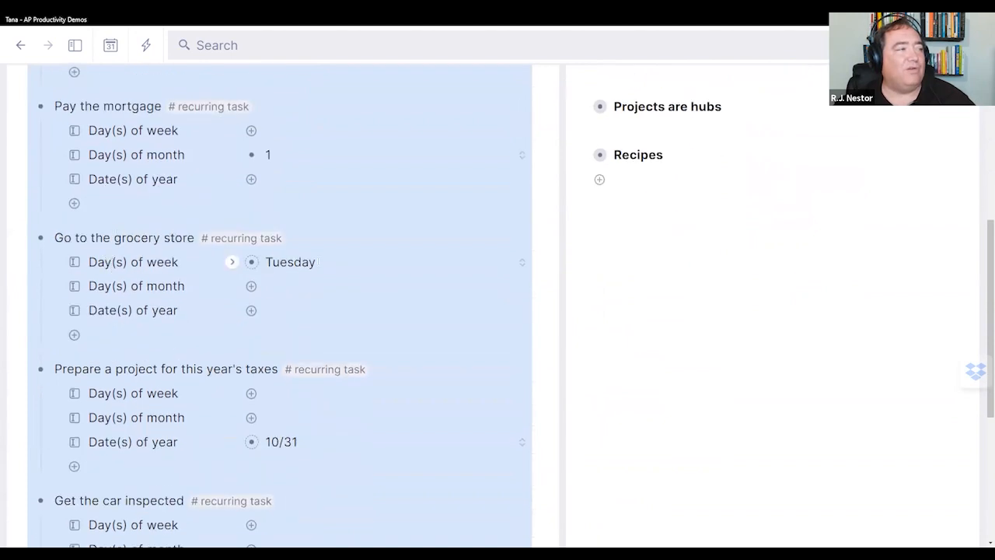
pyautogui.click(343, 262)
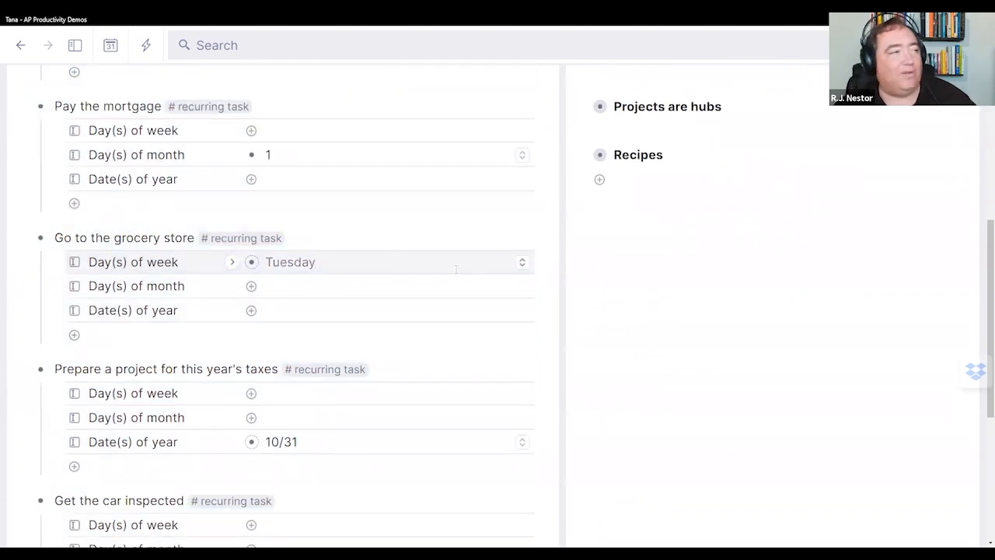
pyautogui.press('Return')
pyautogui.write('Friday')
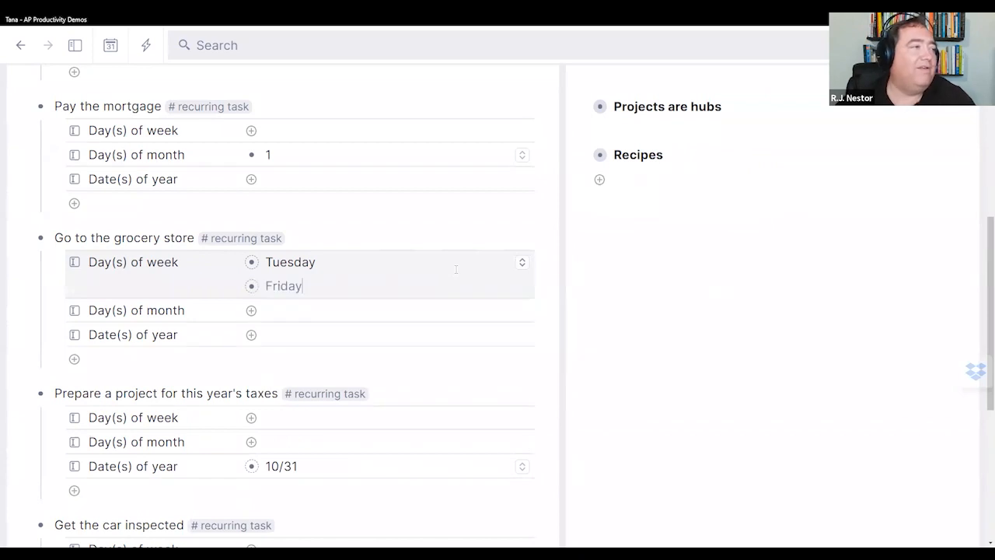
pyautogui.scroll(1, 223, 288)
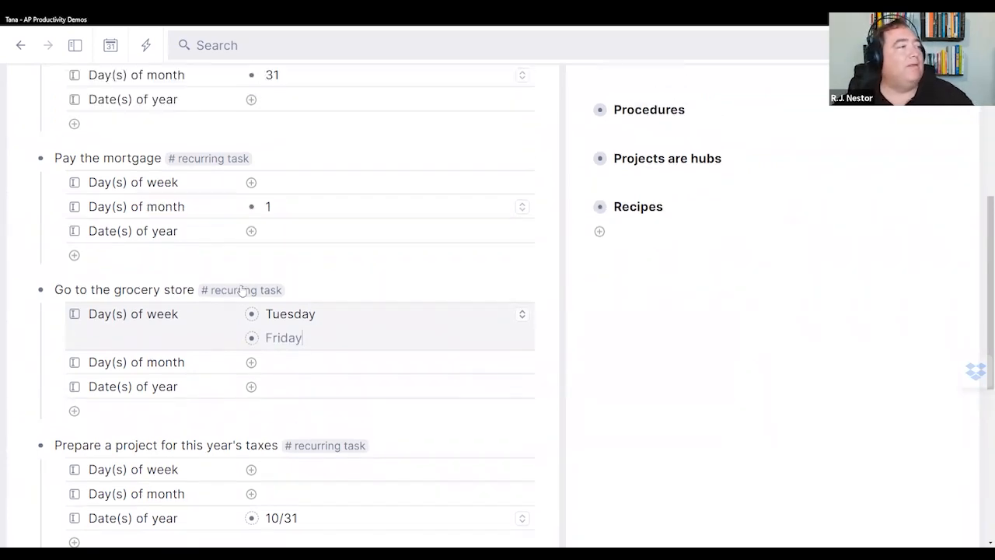
pyautogui.click(193, 289)
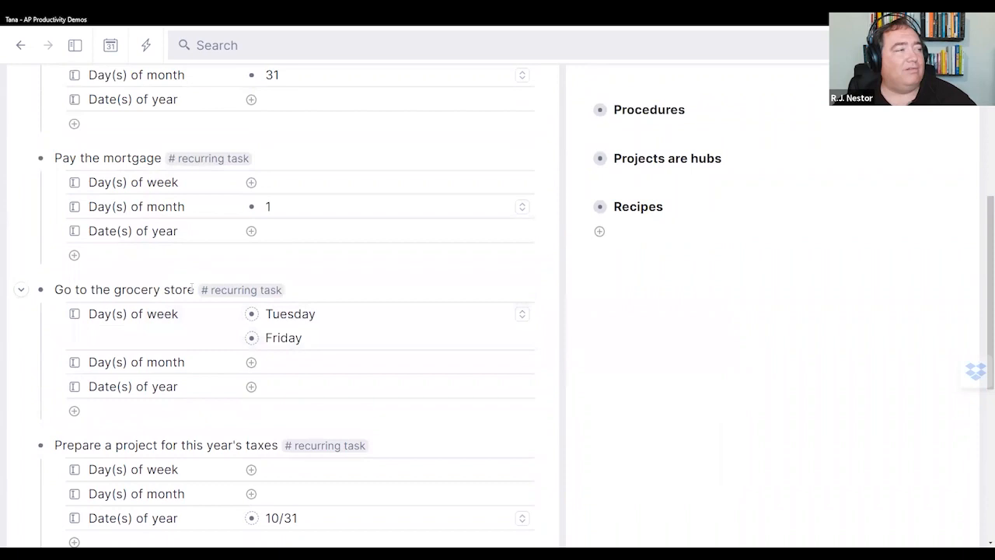
# - Review the weekday, month-day and yearly date values across the expanded recurring tasks on today's page
pyautogui.scroll(-5, 402, 291)
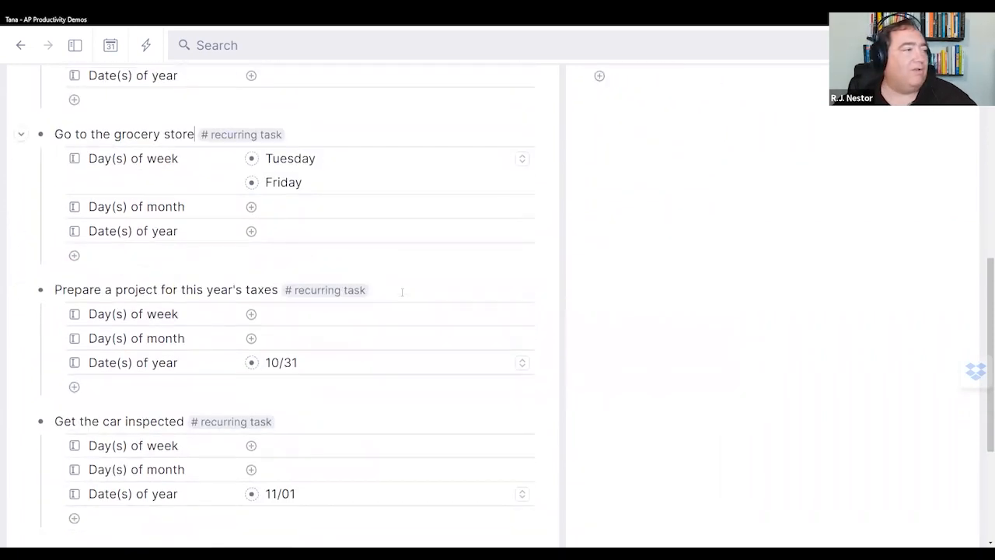
pyautogui.scroll(-2, 402, 291)
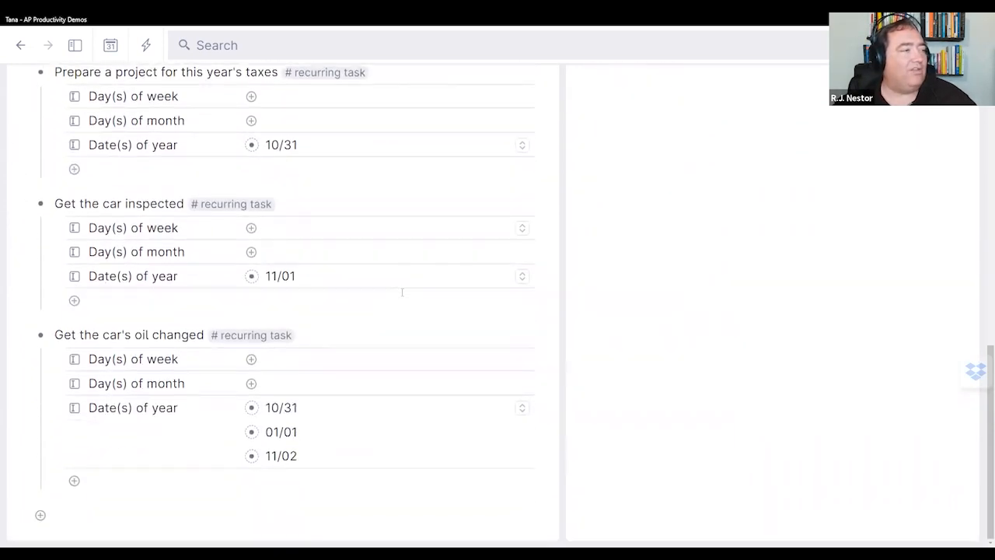
pyautogui.scroll(1, 402, 291)
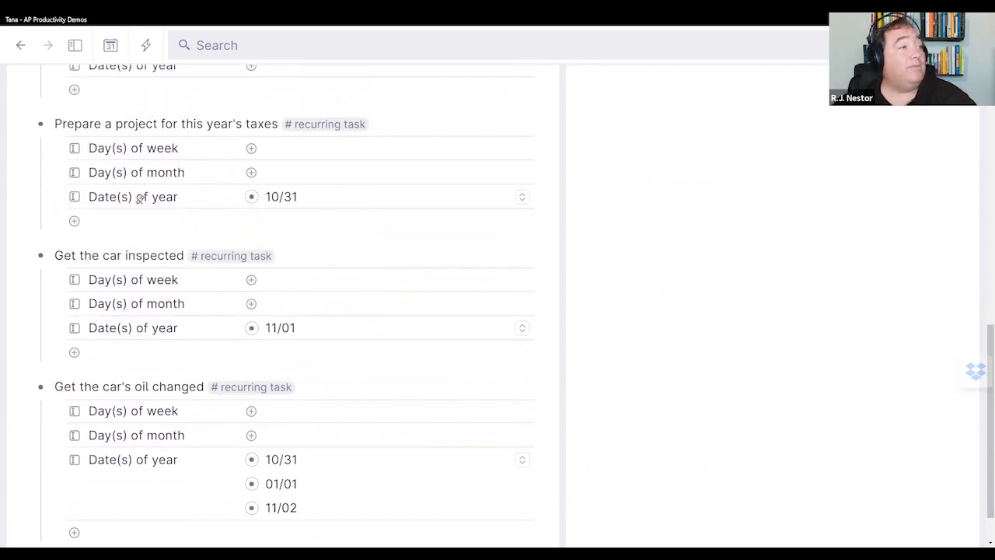
pyautogui.scroll(1, 161, 225)
pyautogui.scroll(-2, 149, 410)
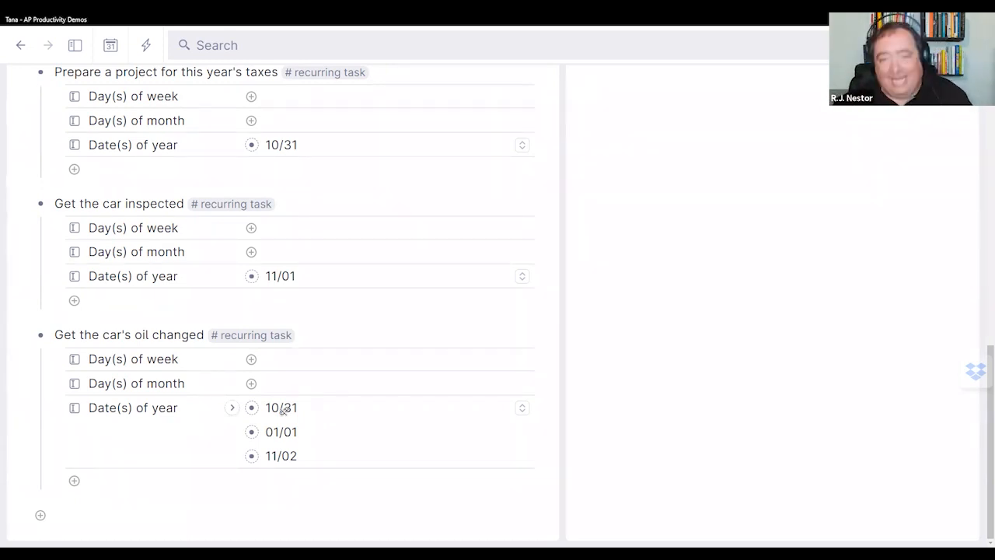
pyautogui.scroll(7, 165, 417)
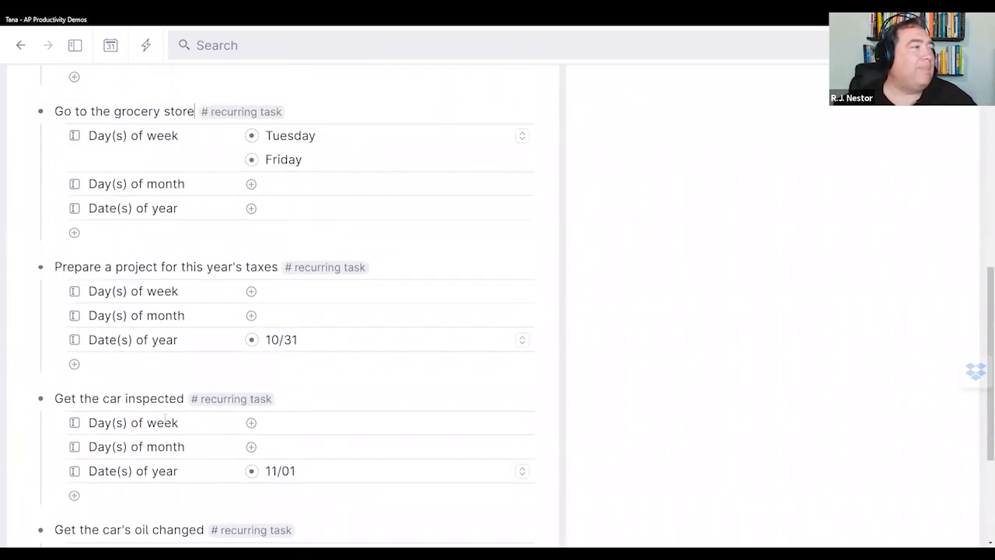
pyautogui.scroll(3, 165, 417)
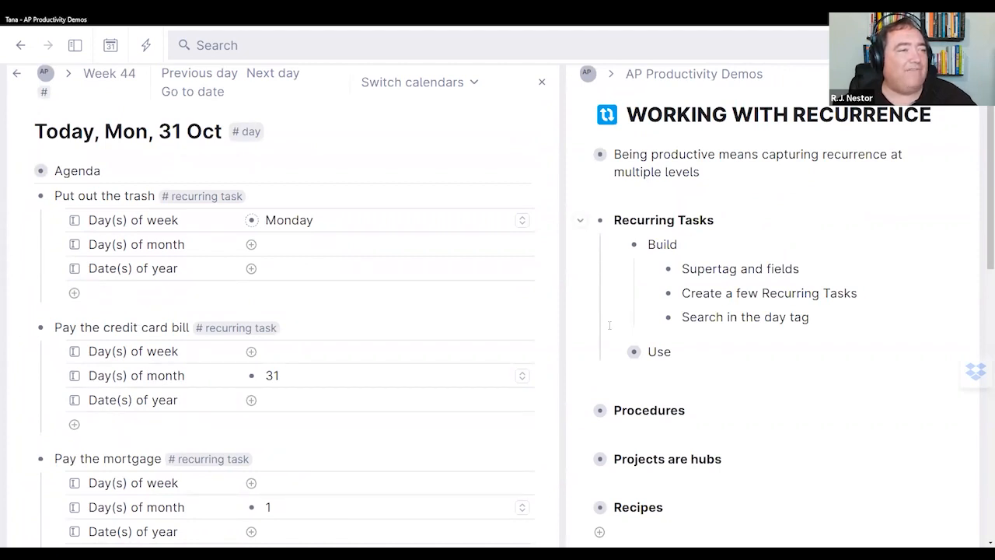
# - Expand the Use section with its Set up and Process points in the Recurring Tasks outline, and collapse the Build section
pyautogui.click(616, 352)
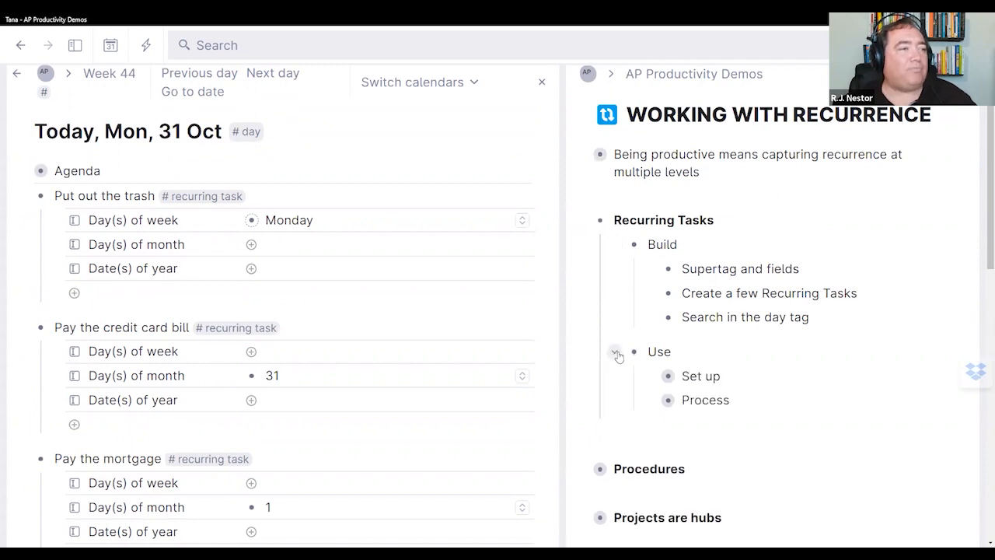
pyautogui.click(650, 376)
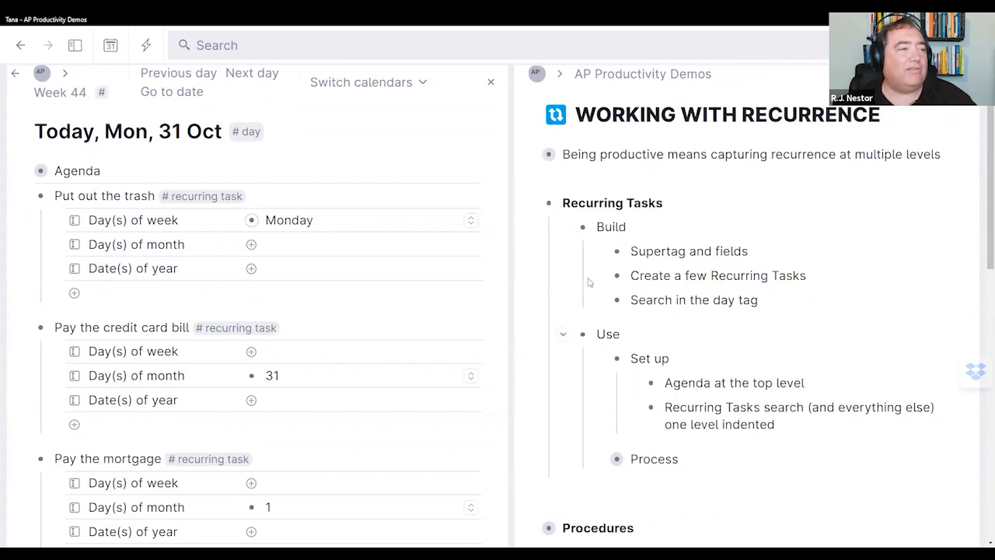
pyautogui.click(564, 228)
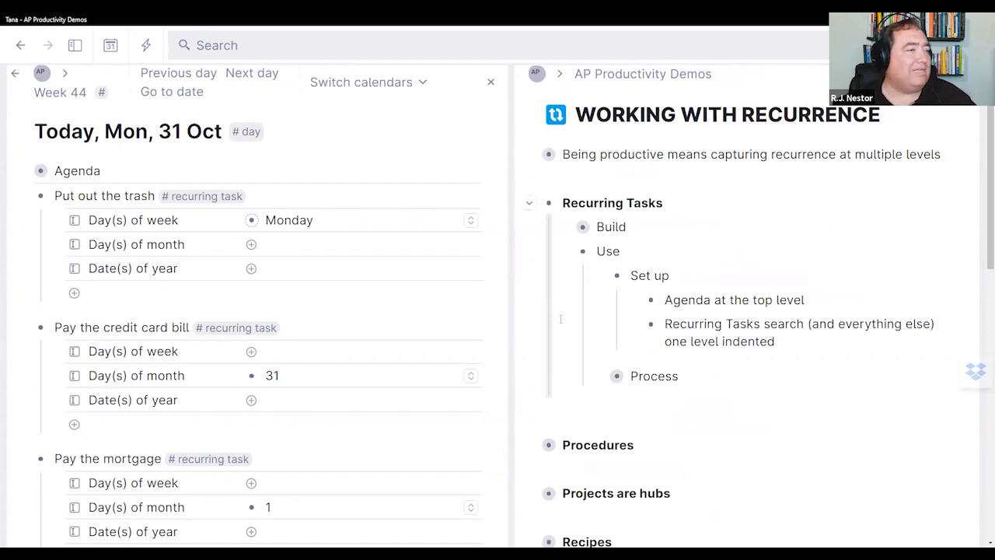
pyautogui.click(596, 377)
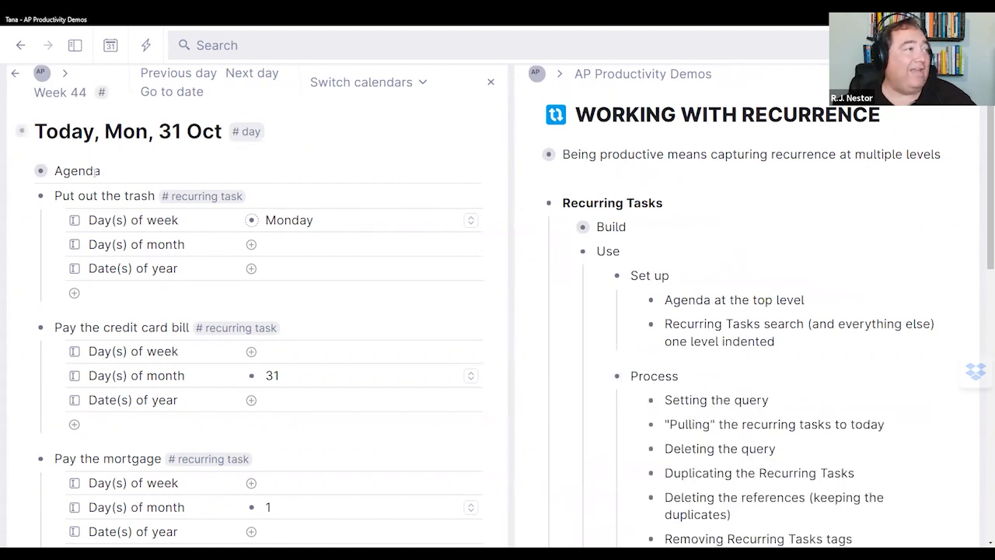
# - Collapse the fields of all seven recurring tasks on today's page, from "Put out the trash" to "Get the car's oil changed"
pyautogui.click(20, 196)
pyautogui.click(20, 220)
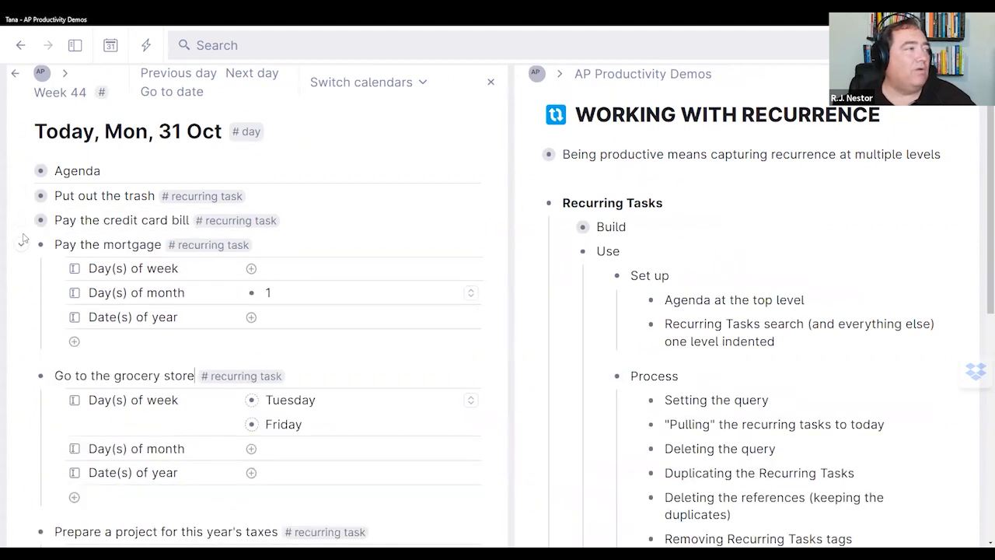
pyautogui.click(20, 244)
pyautogui.click(20, 268)
pyautogui.click(22, 294)
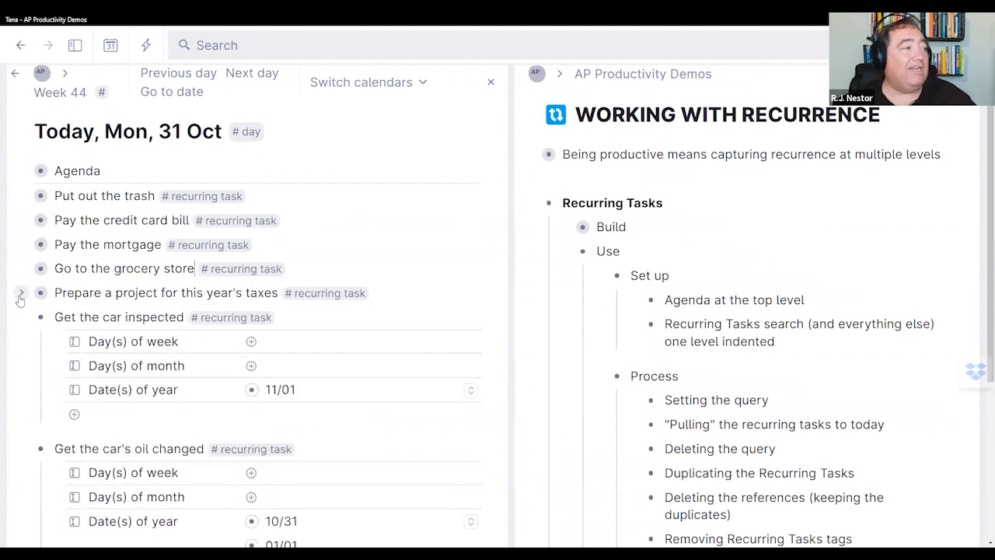
pyautogui.click(21, 317)
pyautogui.click(21, 342)
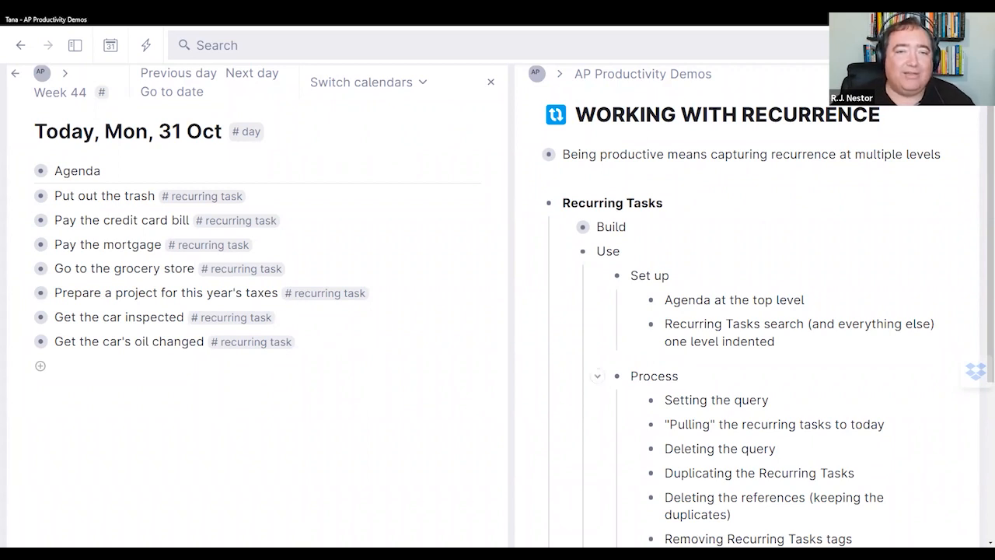
# - Open the configuration of the #day supertag and expand the Agenda node in its default content
pyautogui.click(225, 172)
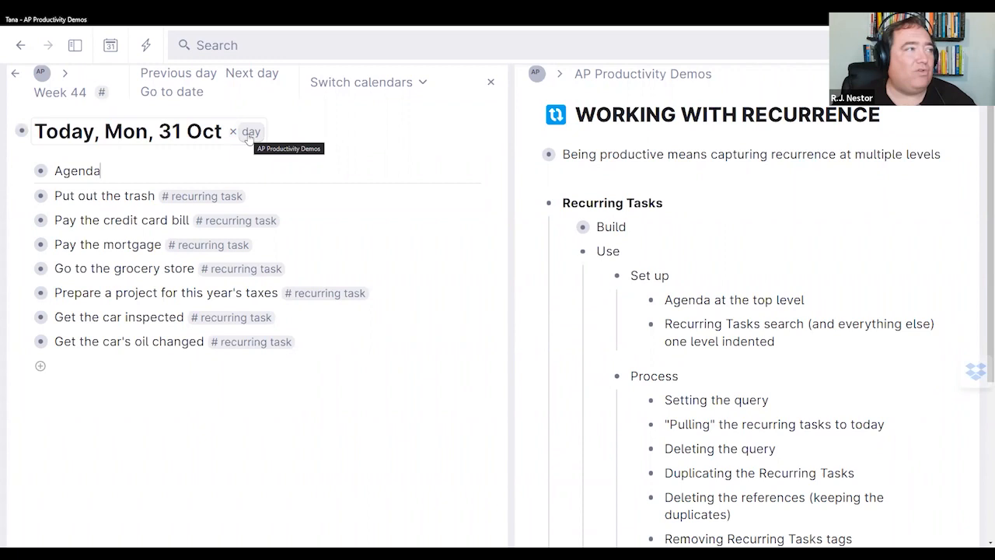
pyautogui.click(250, 136)
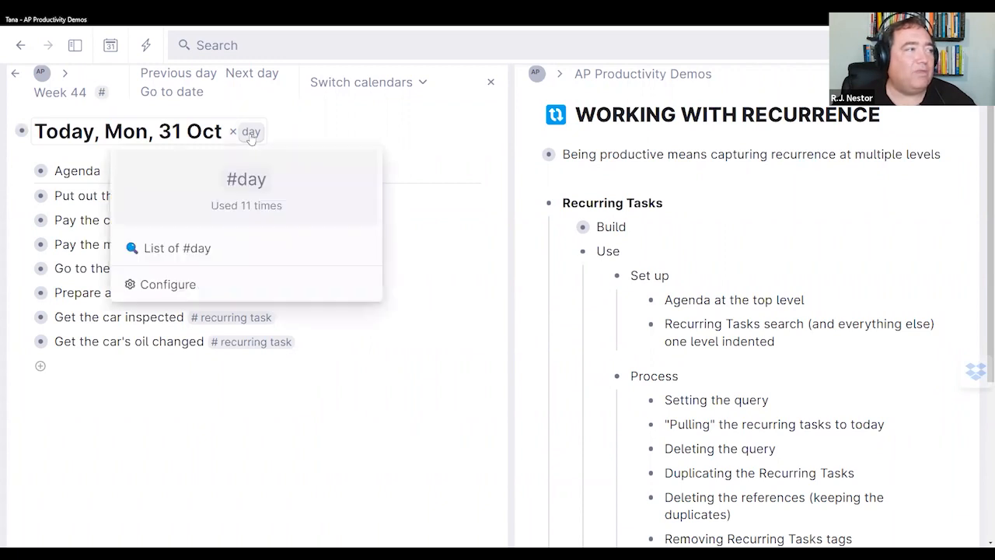
pyautogui.click(195, 287)
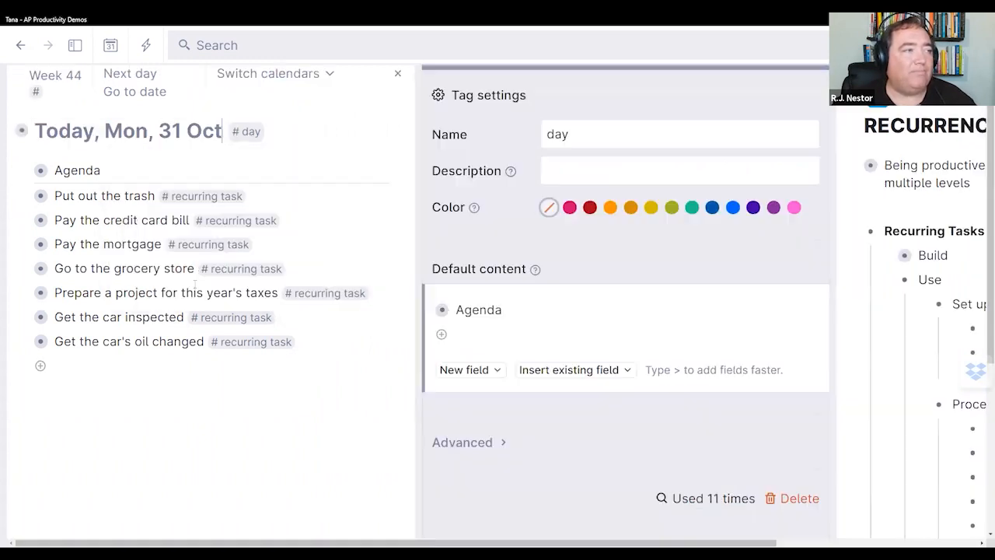
pyautogui.click(560, 318)
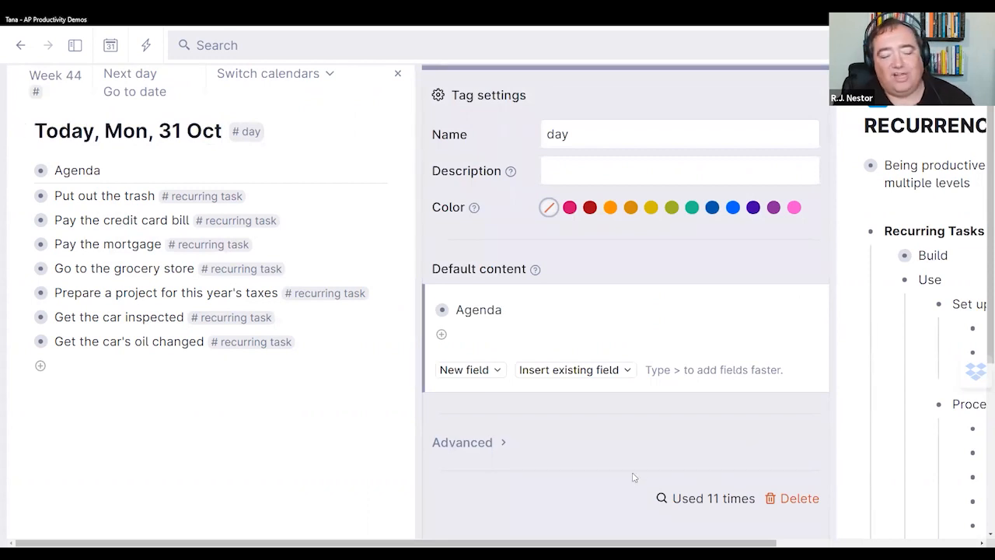
pyautogui.hotkey('ctrl', 'Down')
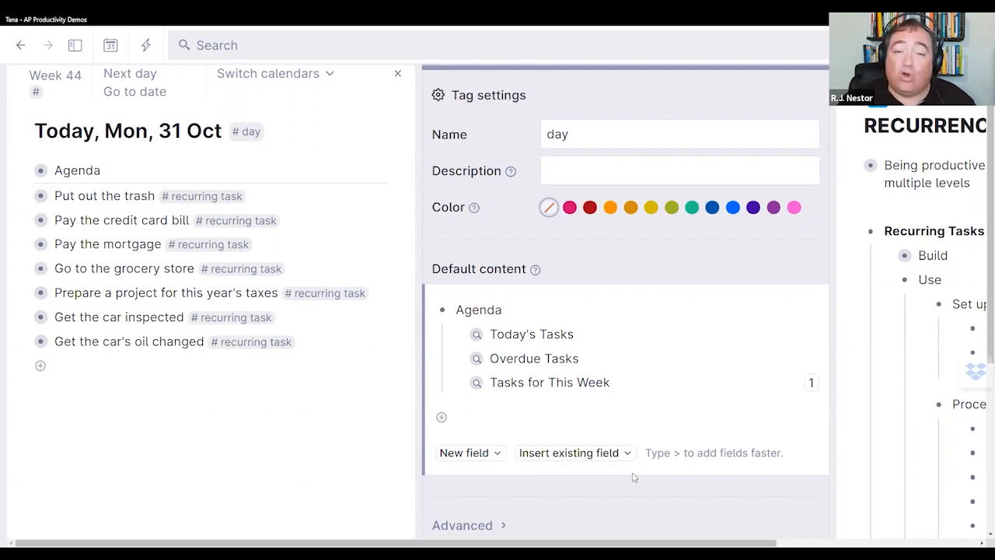
# - Insert a search listing nodes tagged #recurring task as the first item under Agenda in the day tag's default content
pyautogui.press('Return')
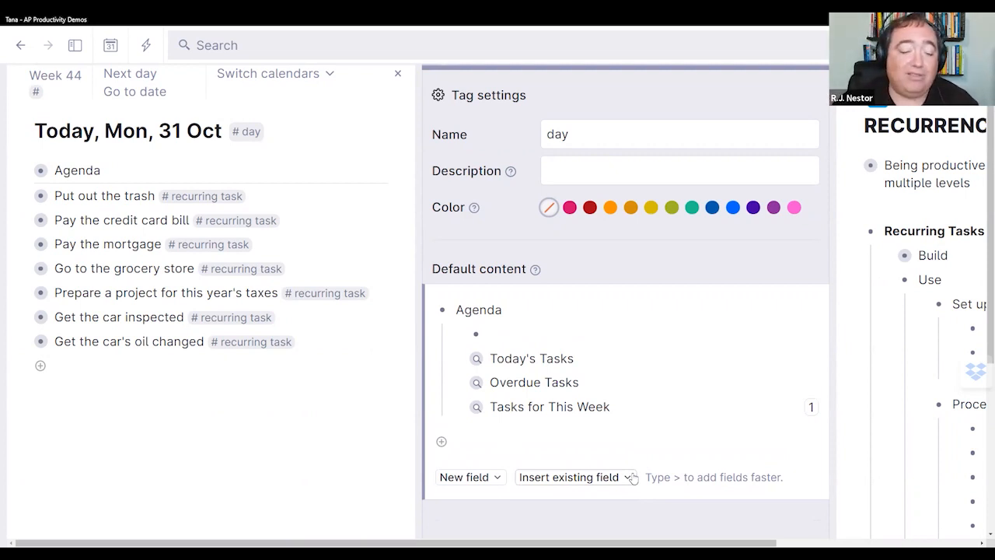
pyautogui.hotkey('ctrl', 'k')
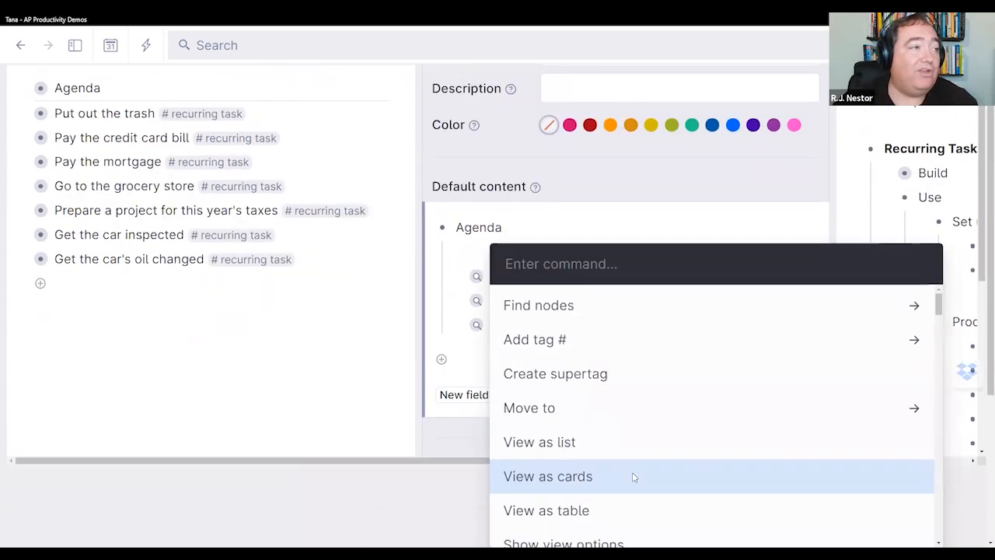
pyautogui.click(595, 310)
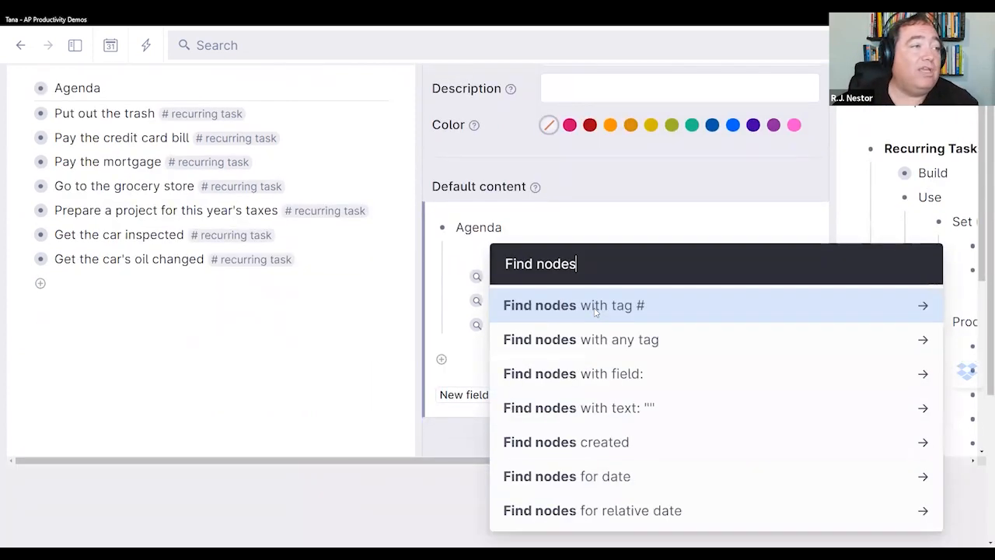
pyautogui.click(596, 310)
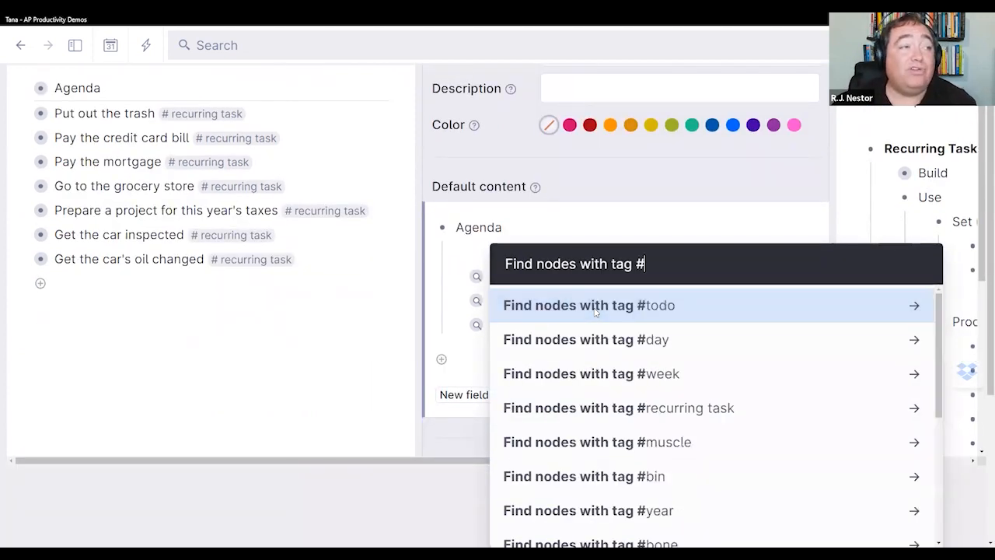
pyautogui.click(706, 413)
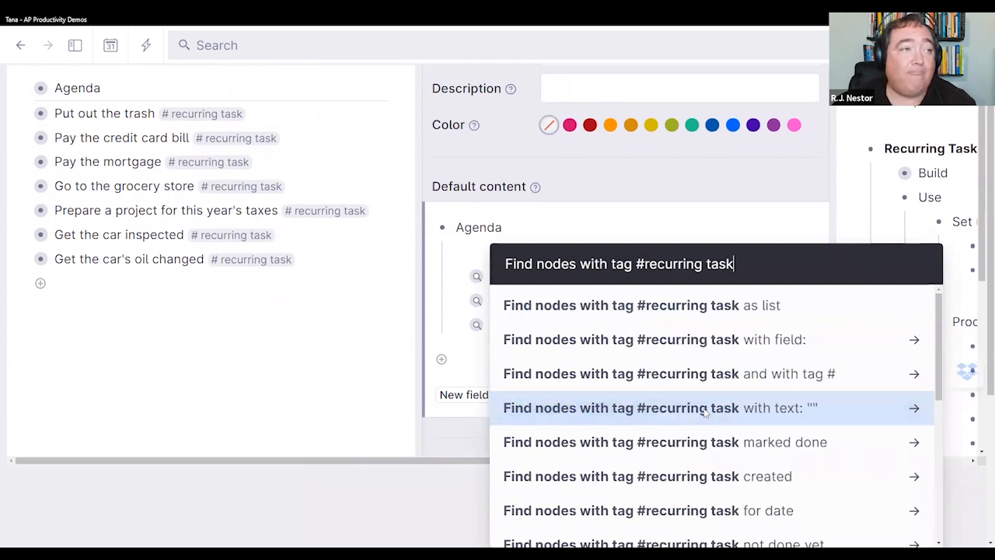
pyautogui.click(696, 307)
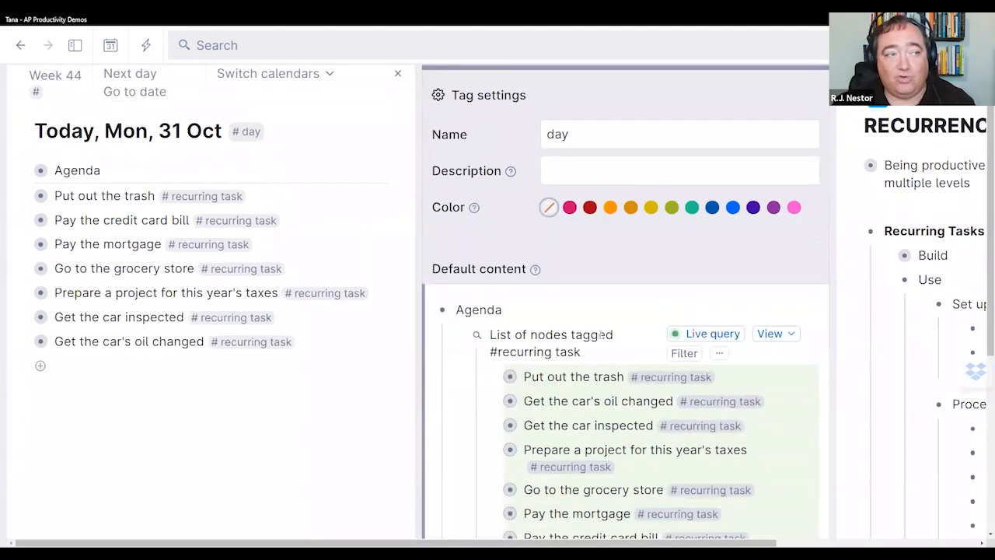
# - Rename the new search node under Agenda as "Recurring Tasks"
pyautogui.scroll(-3, 590, 314)
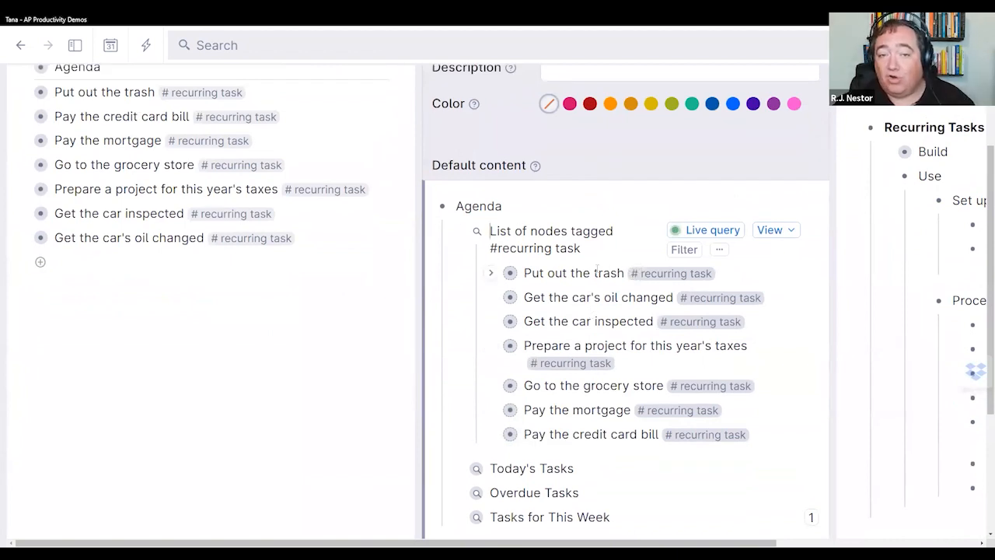
pyautogui.moveTo(583, 249); pyautogui.dragTo(490, 231)
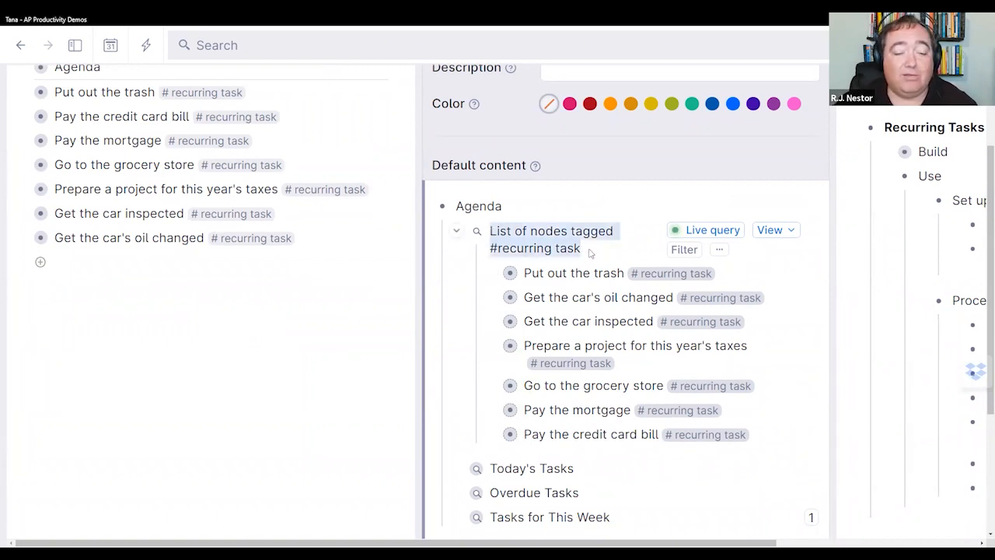
pyautogui.write('Recurring Tasks')
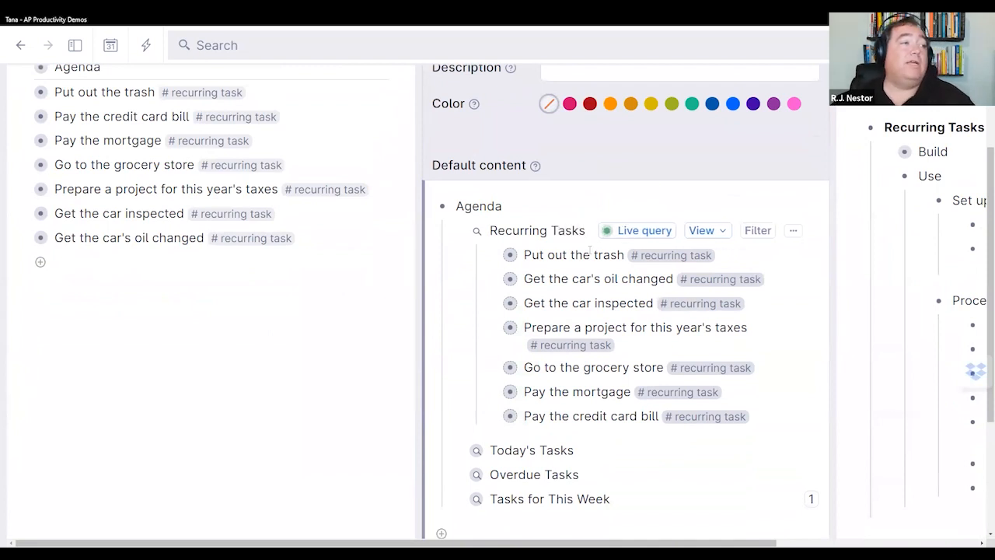
# - Open the search expression of the Recurring Tasks search and save its view for everyone
pyautogui.click(641, 231)
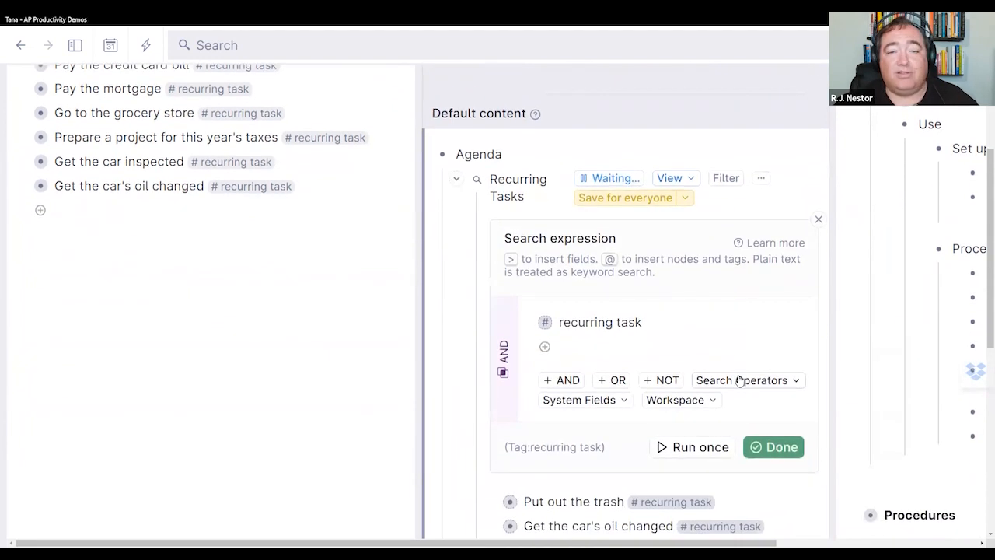
pyautogui.click(629, 197)
pyautogui.click(652, 179)
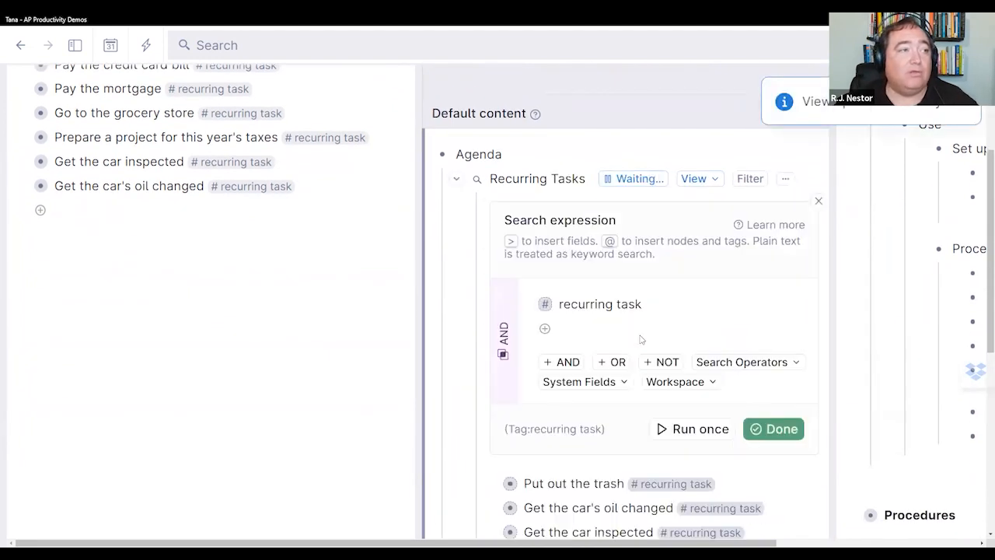
# - Add an OR clause to the Recurring Tasks search expression with the Day(s) of week field as its first condition
pyautogui.scroll(-1, 652, 330)
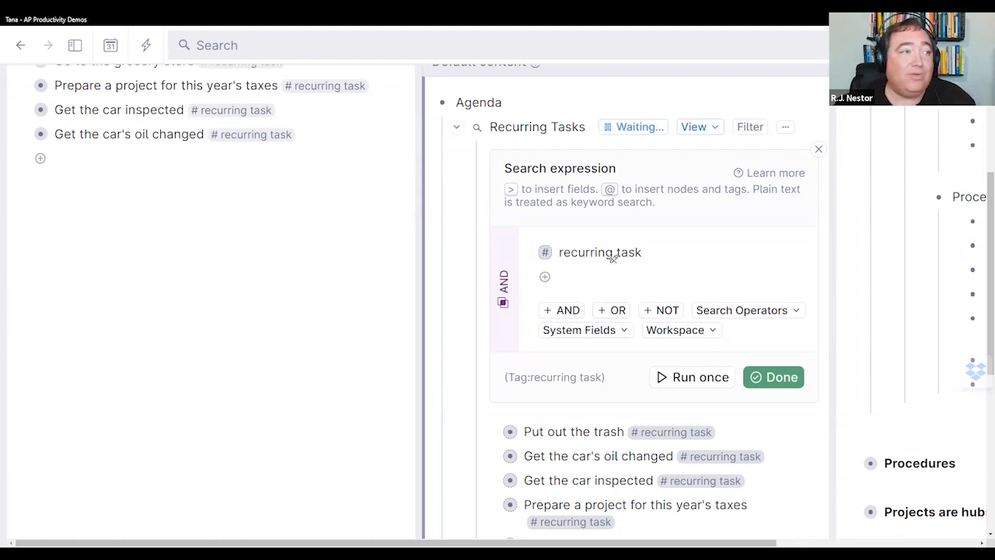
pyautogui.click(612, 309)
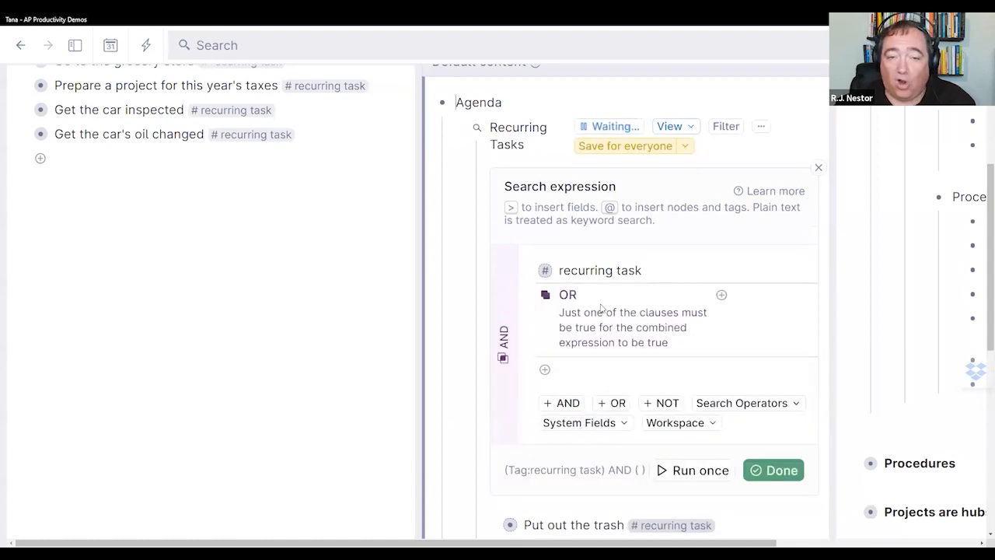
pyautogui.click(748, 295)
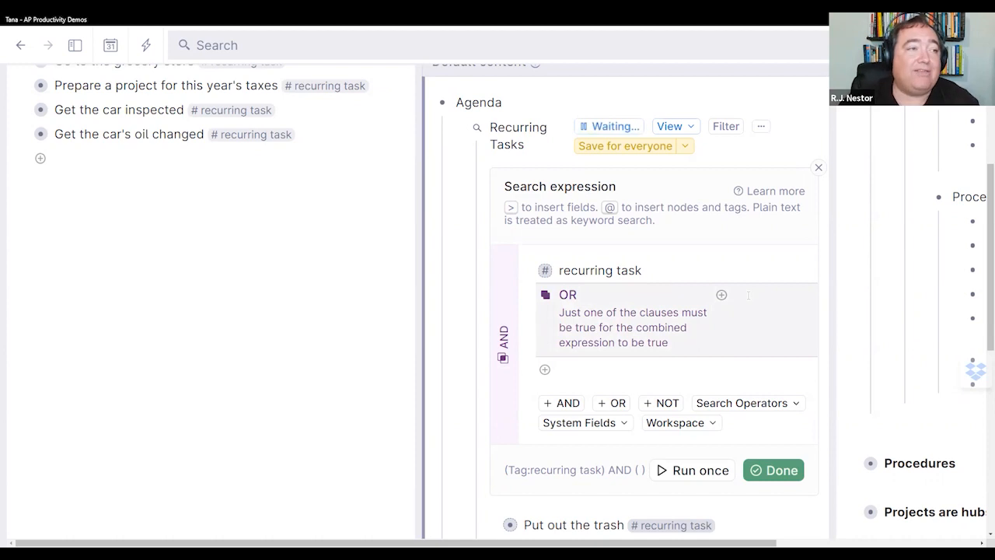
pyautogui.write('>D')
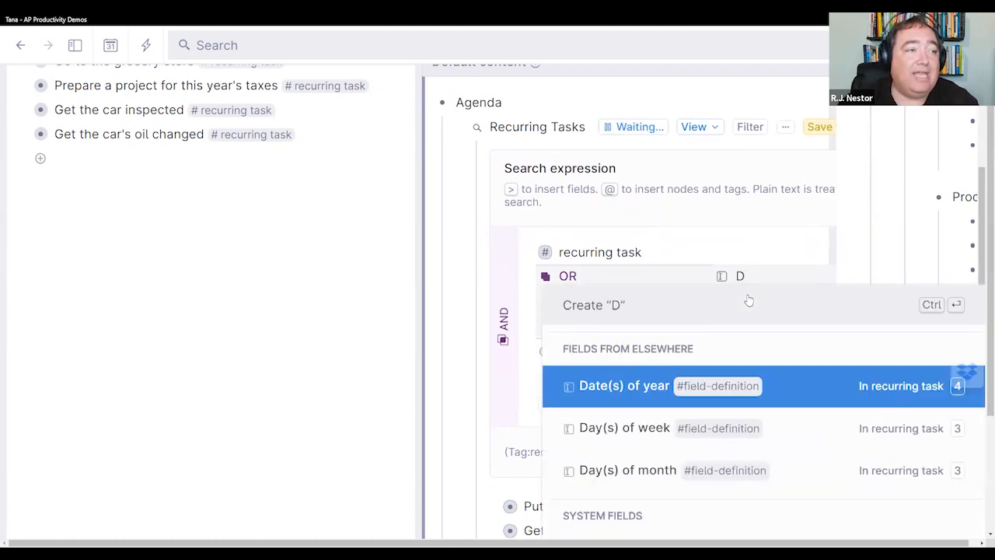
pyautogui.press('Down')
pyautogui.press('Return')
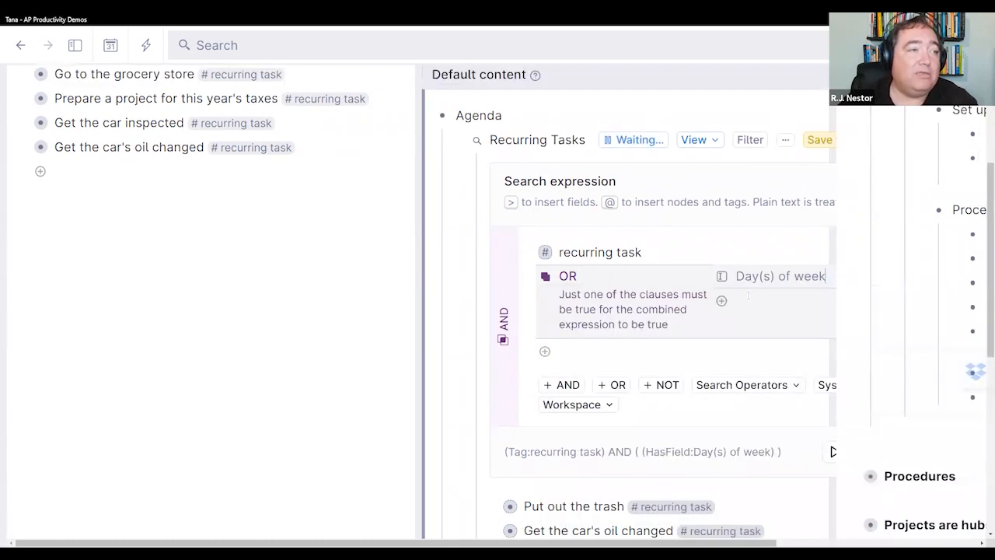
# - Add the Day(s) of month field as the second condition of the OR clause
pyautogui.click(748, 295)
pyautogui.write('>Dat')
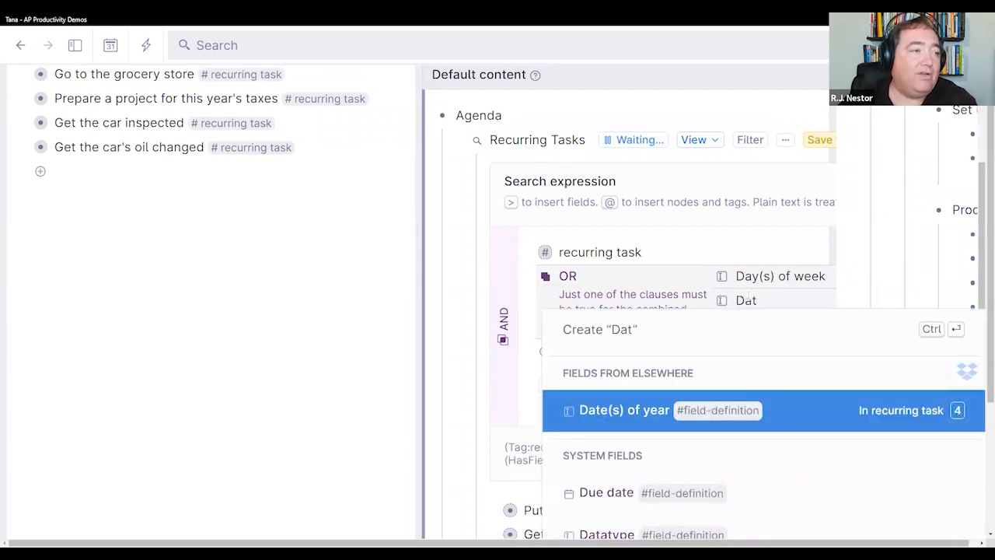
pyautogui.press('BackSpace')
pyautogui.press('Down')
pyautogui.press('Return')
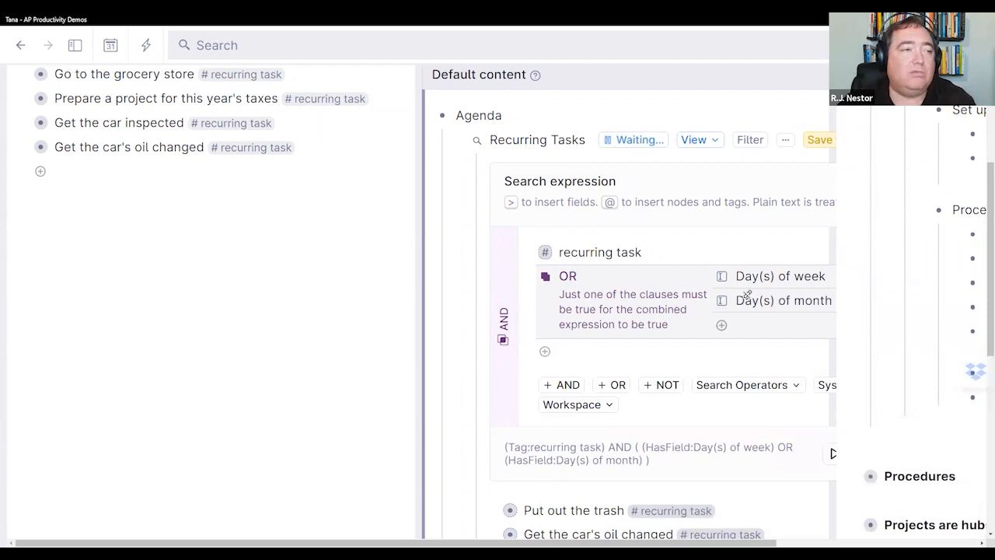
# - Add the Date(s) of year field as the third condition of the OR clause and start an empty line below it
pyautogui.write('>Da')
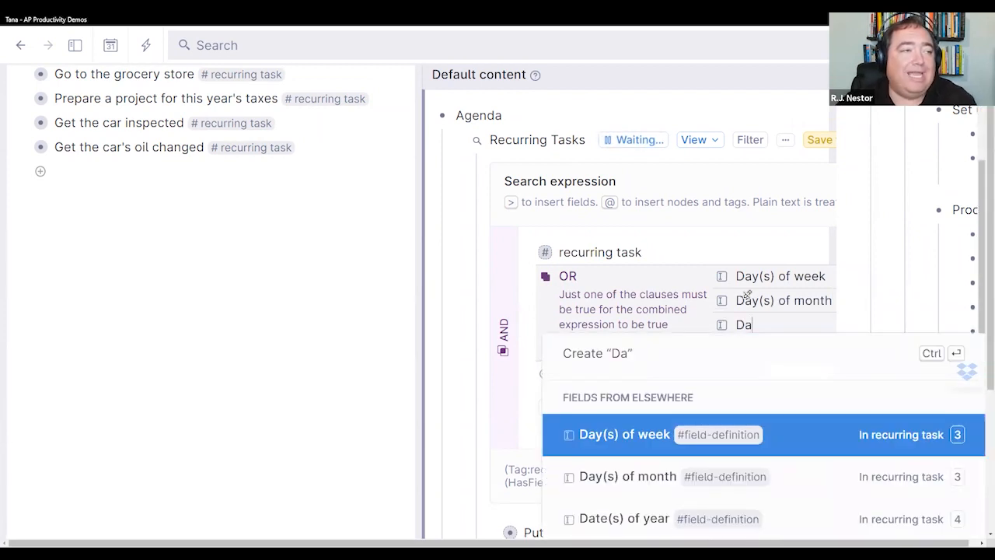
pyautogui.press('Down')
pyautogui.press('Down')
pyautogui.press('Return')
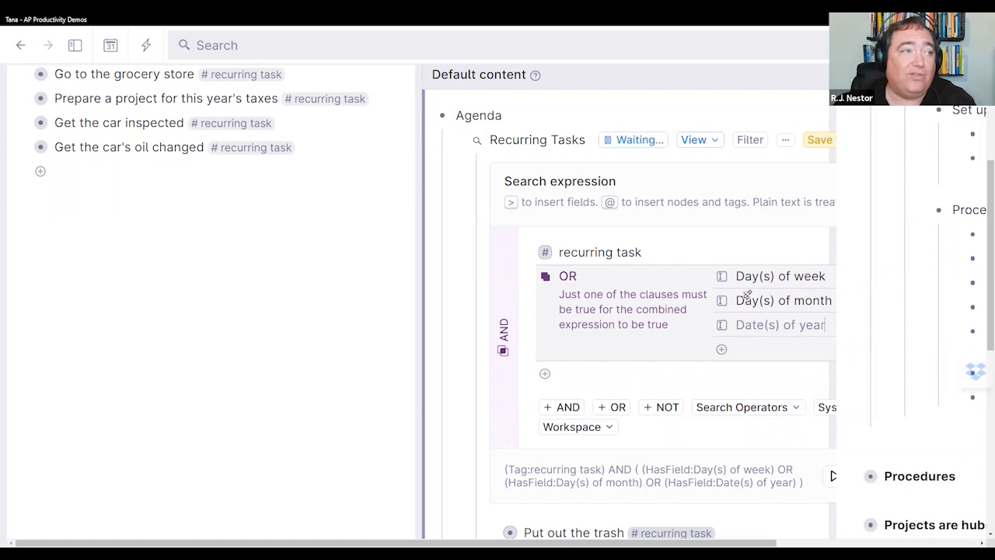
pyautogui.press('Return')
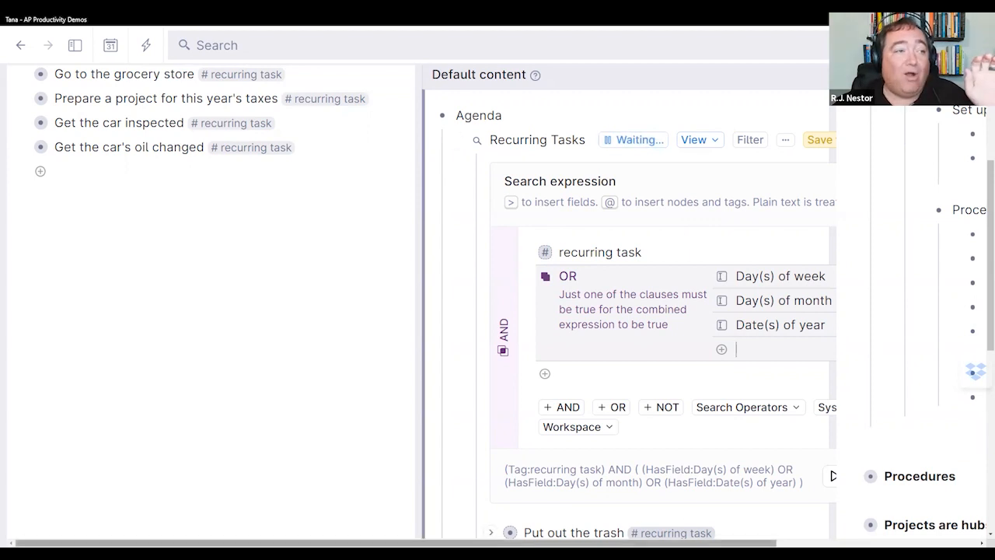
pyautogui.hscroll(2, 687, 520)
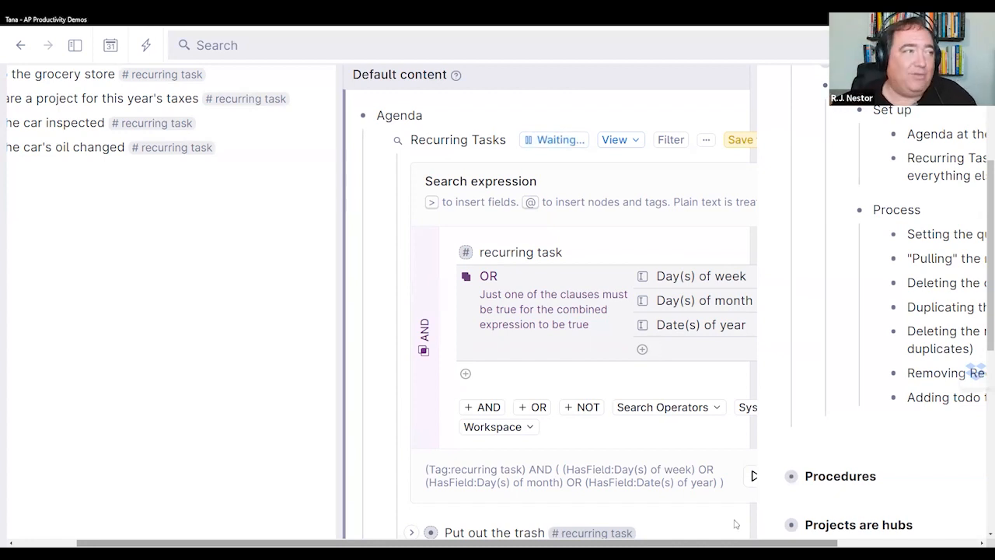
pyautogui.scroll(-3, 579, 377)
pyautogui.scroll(4, 578, 377)
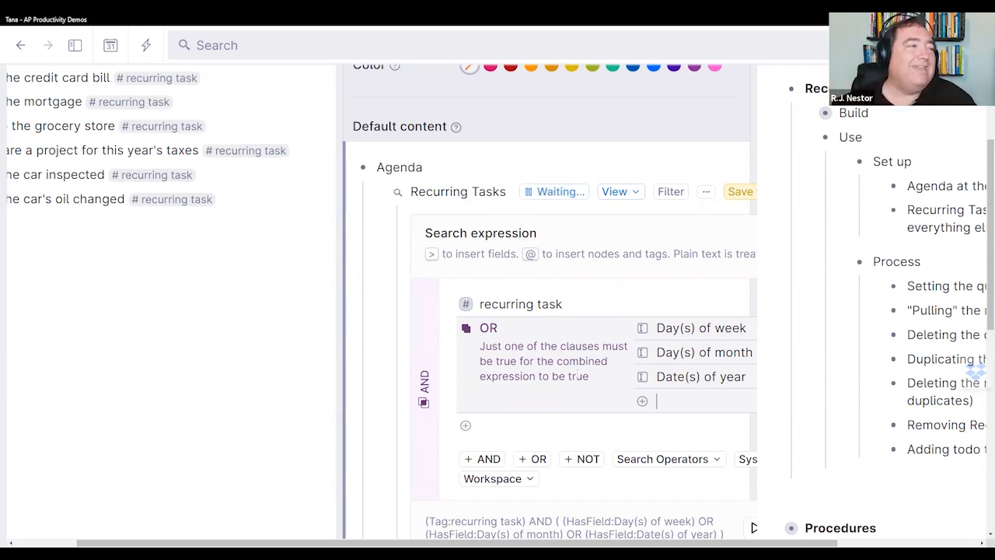
# - Review the Recurring Tasks search expression, its OR conditions and the tasks listed below it in the day tag's default content
pyautogui.scroll(-1, 579, 375)
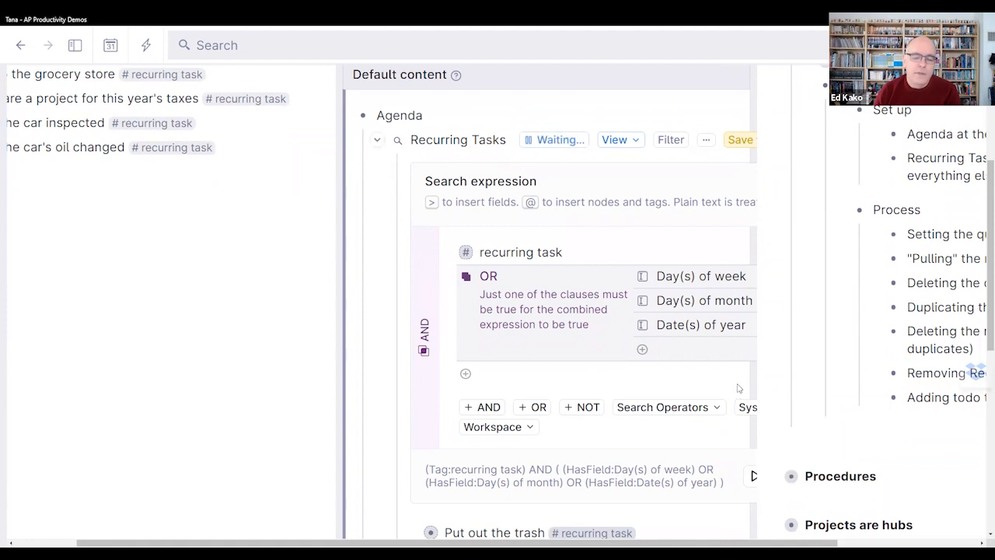
pyautogui.scroll(2, 950, 204)
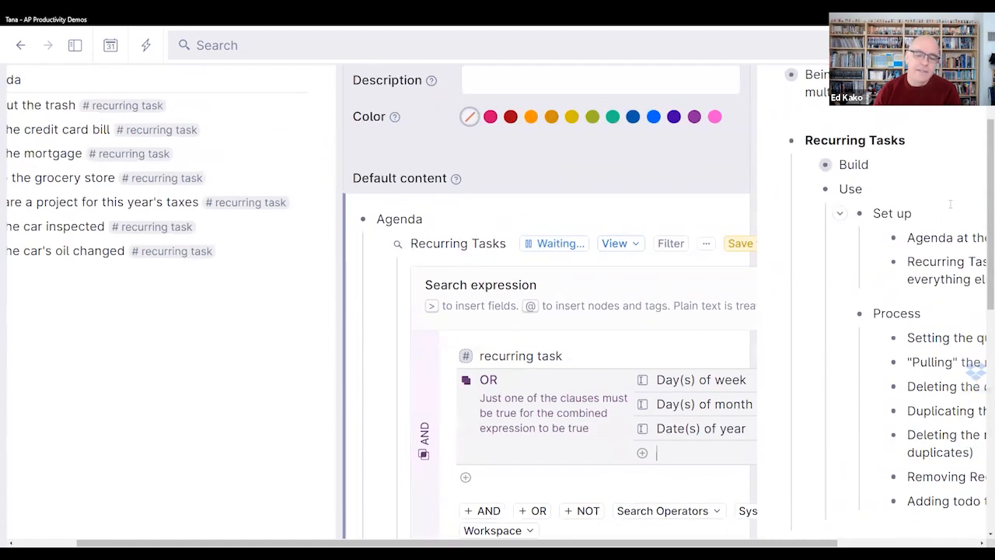
pyautogui.scroll(-1, 950, 204)
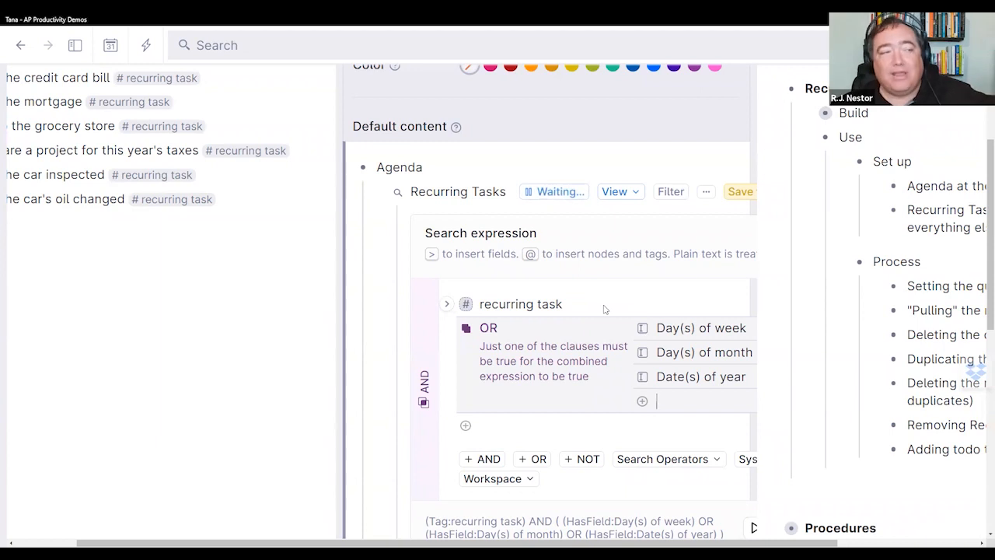
pyautogui.scroll(-5, 604, 309)
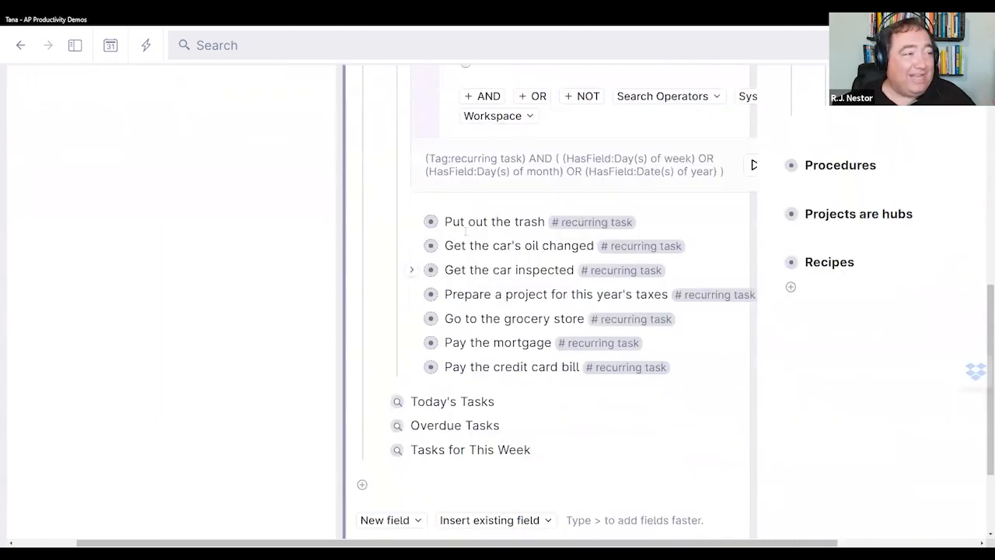
pyautogui.scroll(4, 485, 288)
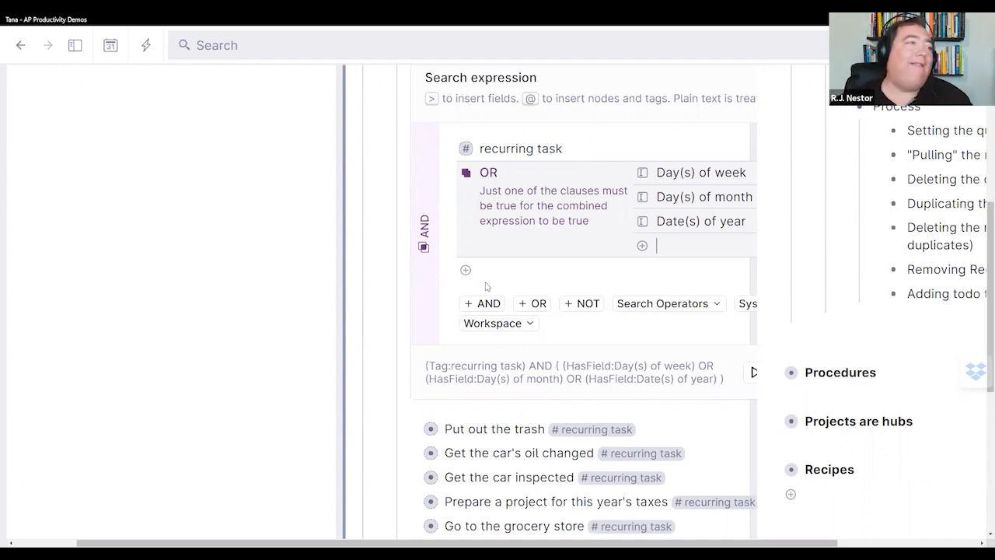
pyautogui.scroll(2, 523, 276)
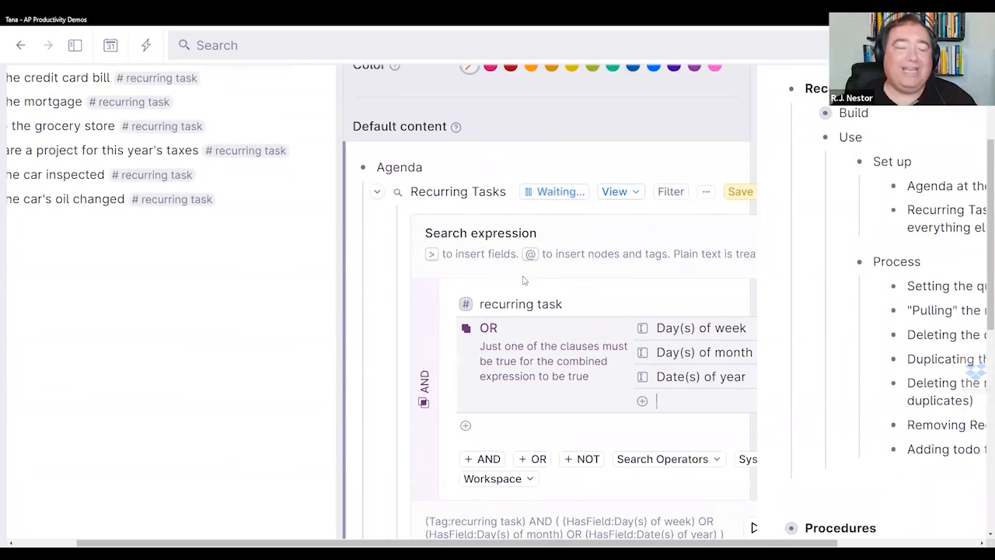
pyautogui.scroll(2, 524, 280)
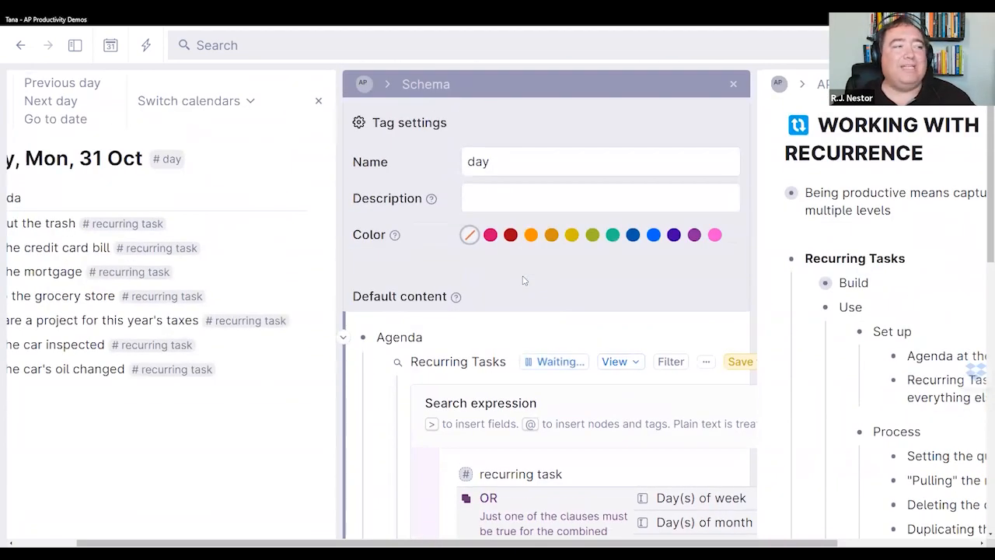
pyautogui.scroll(-1, 523, 280)
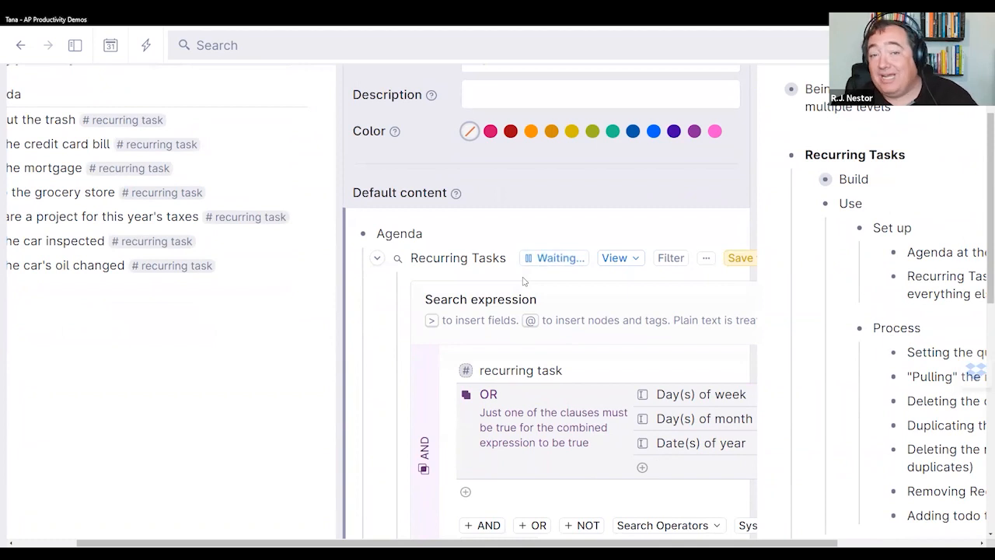
pyautogui.scroll(-1, 523, 282)
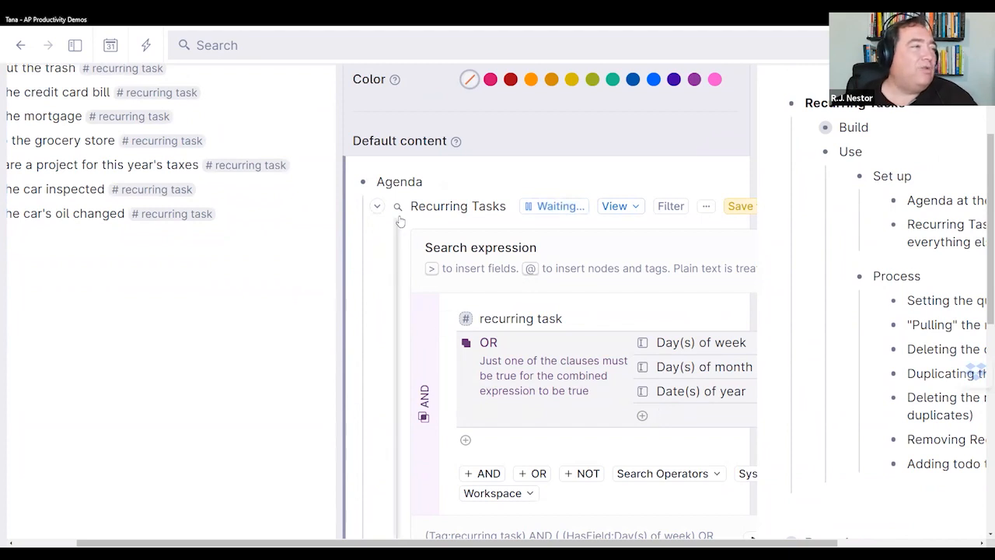
# - Save the Recurring Tasks search view for everyone, then collapse the search and close the day tag's settings
pyautogui.click(740, 207)
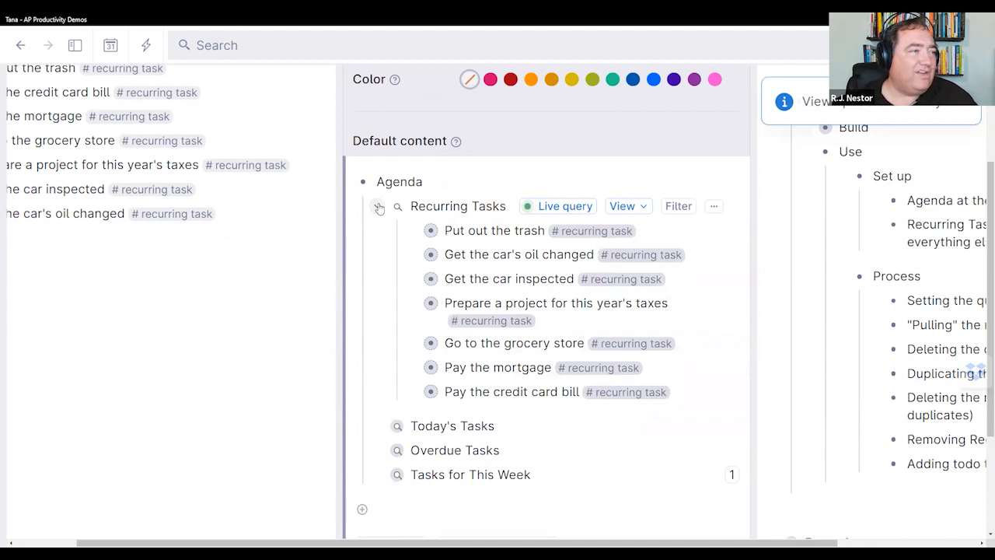
pyautogui.scroll(-2, 495, 233)
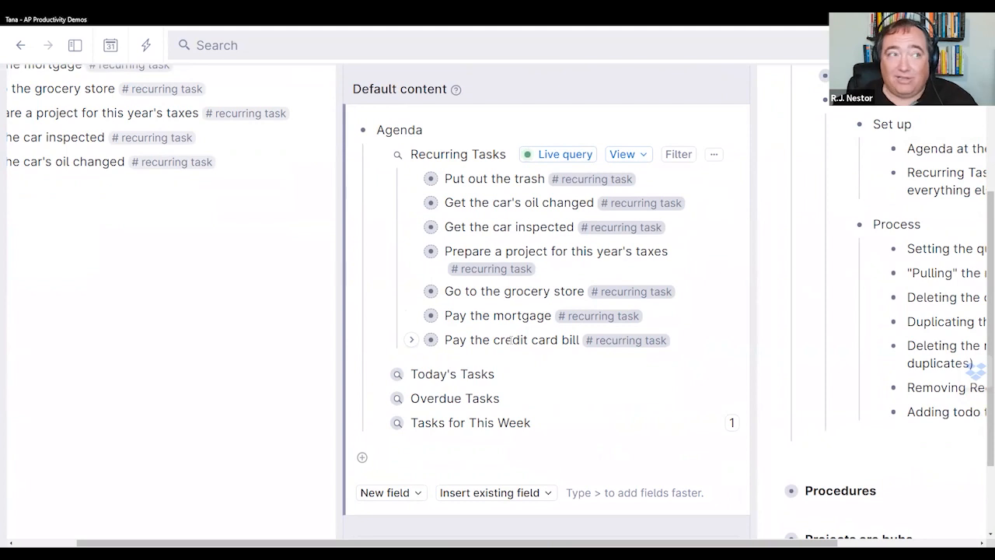
pyautogui.click(378, 155)
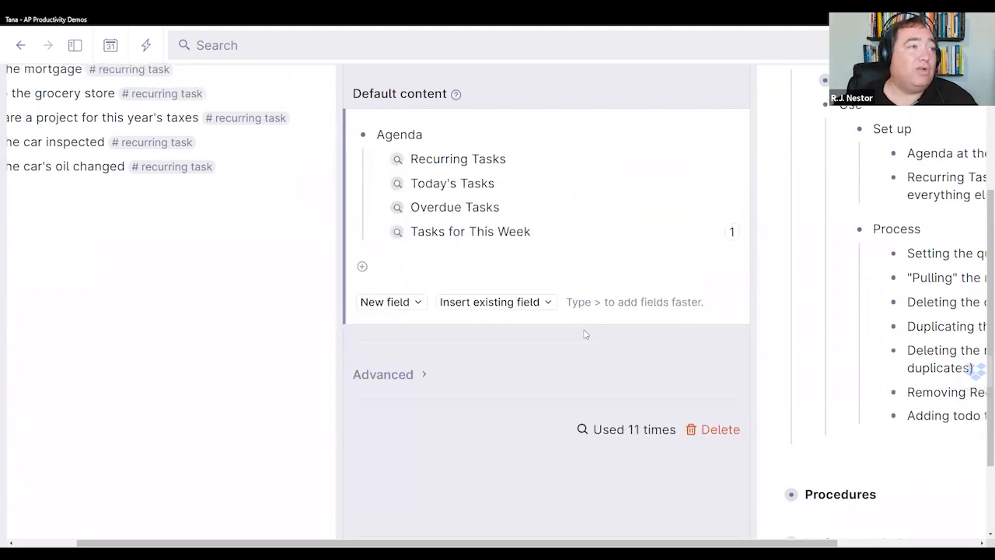
pyautogui.scroll(3, 584, 333)
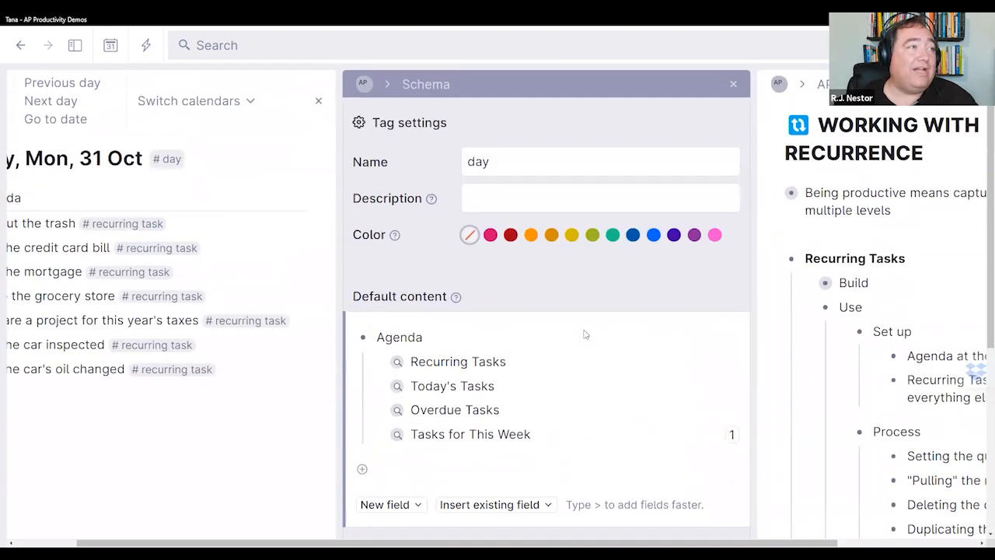
pyautogui.click(734, 84)
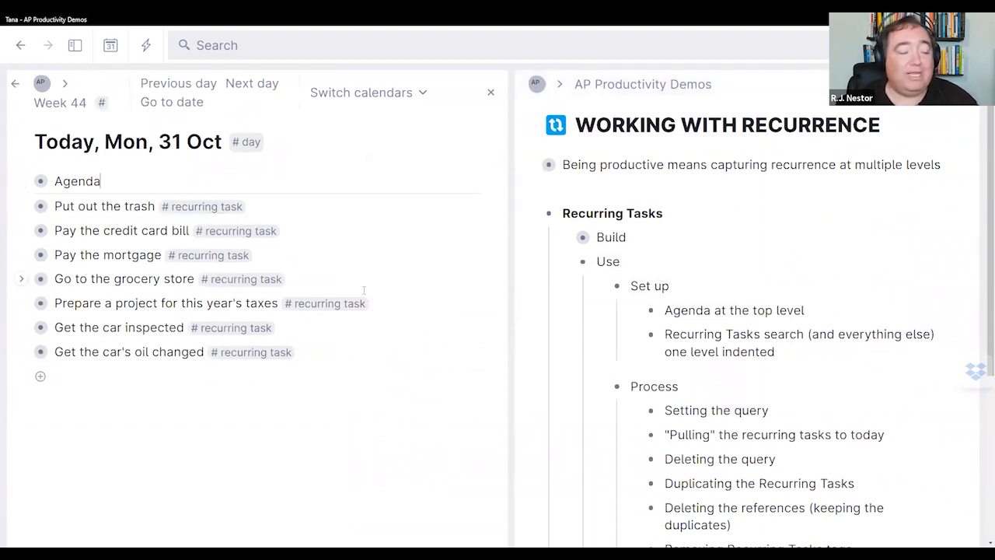
# - Move all seven recurring tasks, from Put out the trash to Get the car's oil changed, from today's page to the AP Productivity Demos Library
pyautogui.press('Down')
pyautogui.hotkey('shift', 'Down')
pyautogui.hotkey('shift', 'Down')
pyautogui.hotkey('shift', 'Down')
pyautogui.hotkey('shift', 'Down')
pyautogui.hotkey('shift', 'Down')
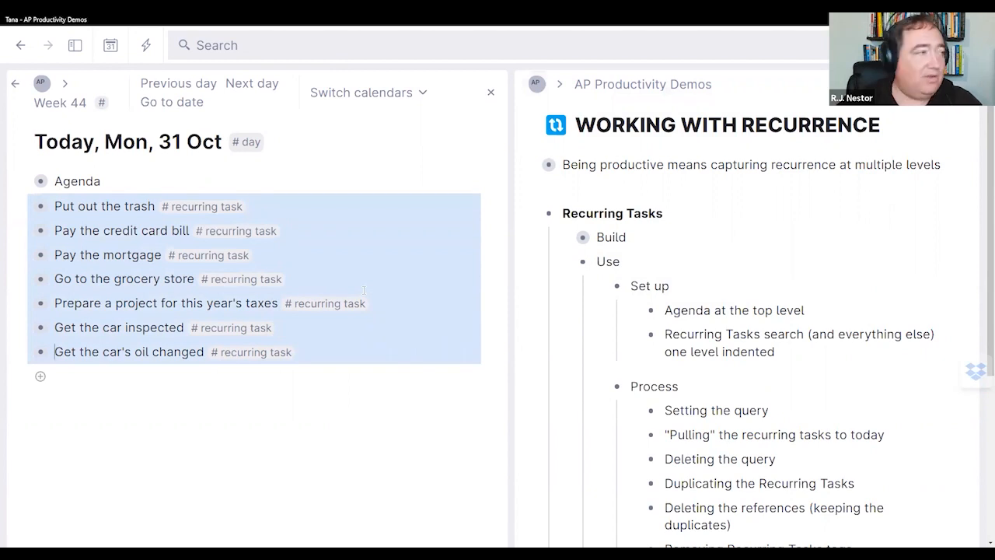
pyautogui.hotkey('ctrl', 'k')
pyautogui.write('mo')
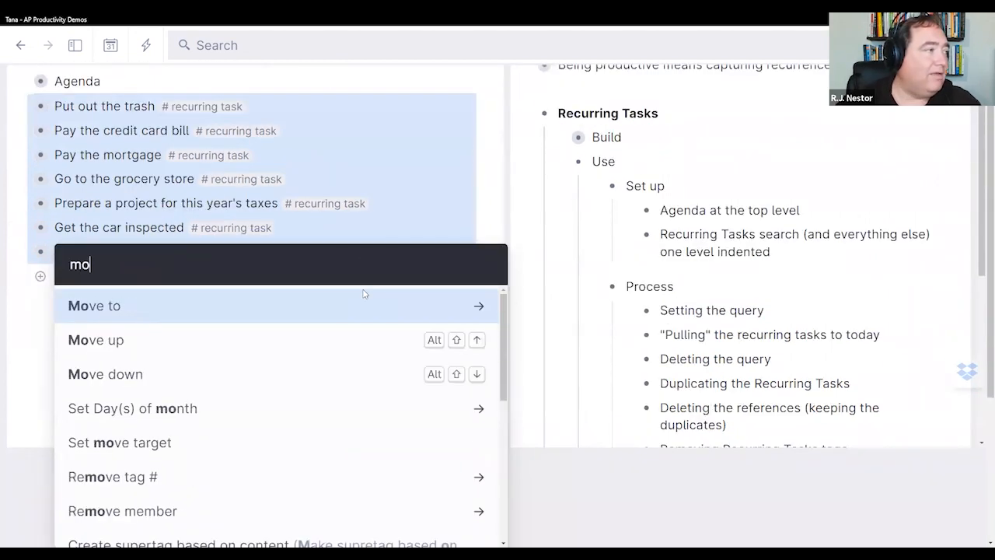
pyautogui.press('Return')
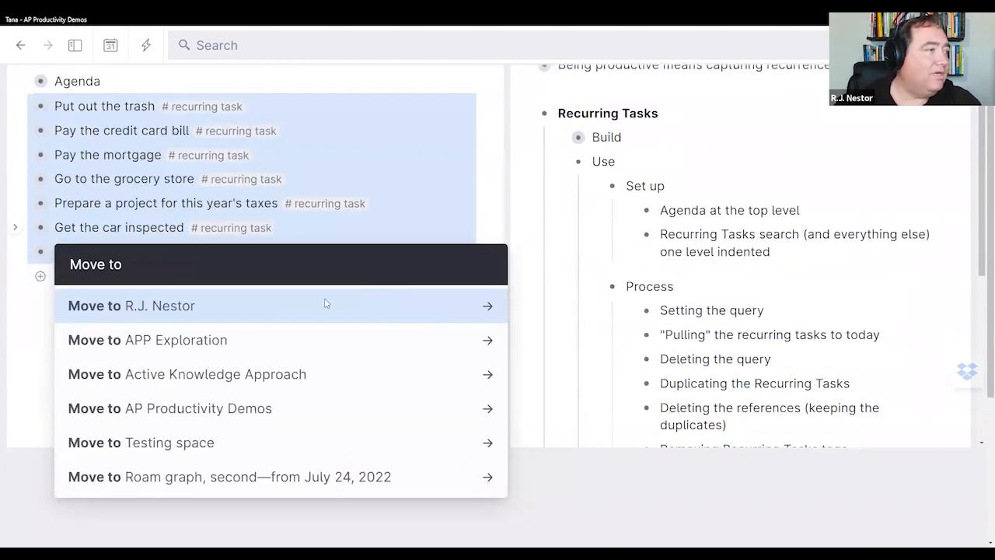
pyautogui.click(268, 409)
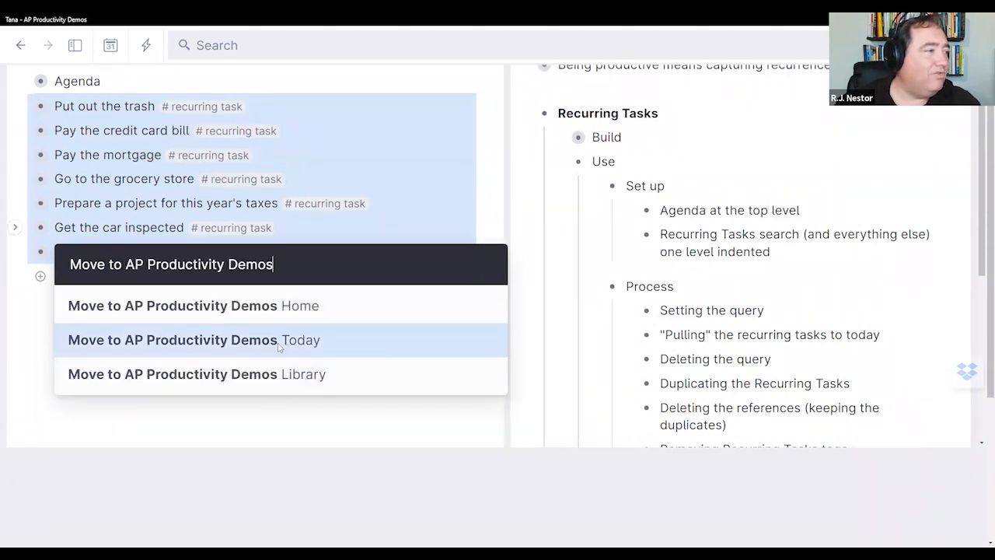
pyautogui.click(282, 374)
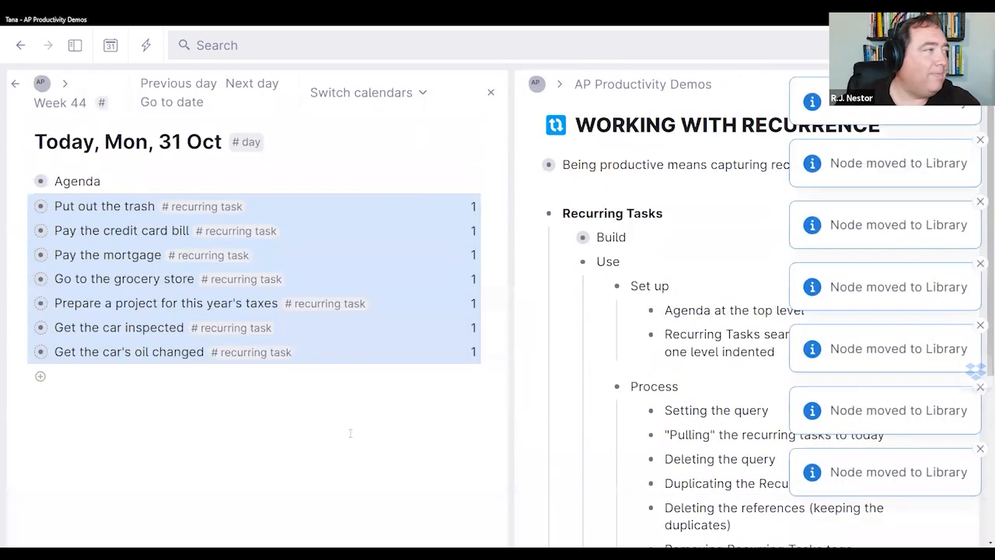
# - Delete all seven recurring task references remaining below Agenda on today's page
pyautogui.moveTo(134, 206); pyautogui.dragTo(140, 351)
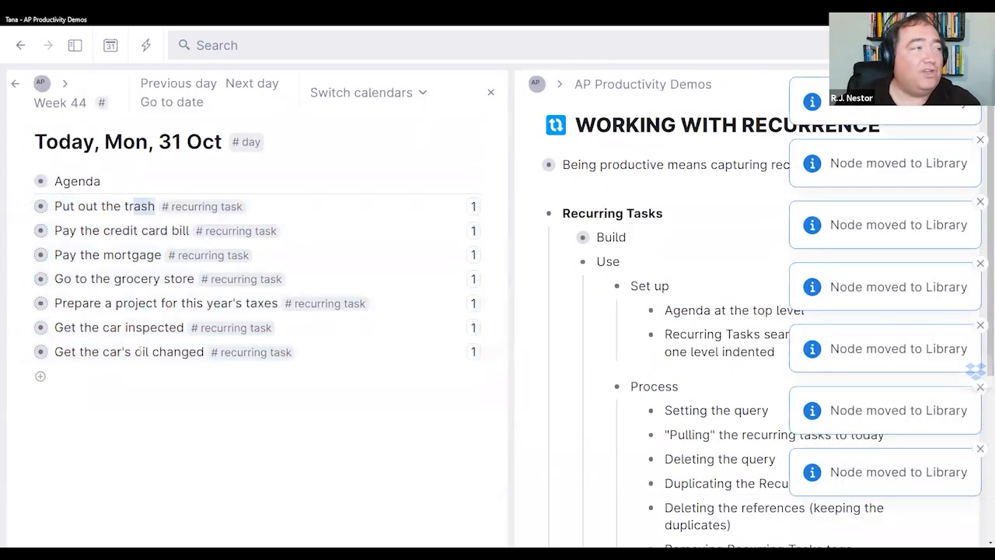
pyautogui.hotkey('shift', 'Up')
pyautogui.hotkey('shift', 'Up')
pyautogui.hotkey('shift', 'Up')
pyautogui.hotkey('shift', 'Up')
pyautogui.hotkey('shift', 'Up')
pyautogui.hotkey('shift', 'Up')
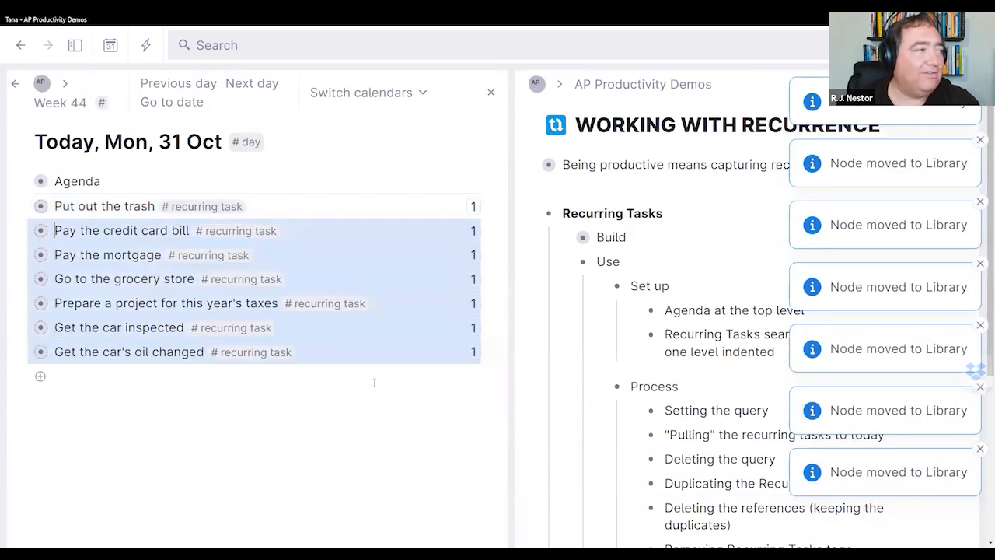
pyautogui.hotkey('shift', 'Up')
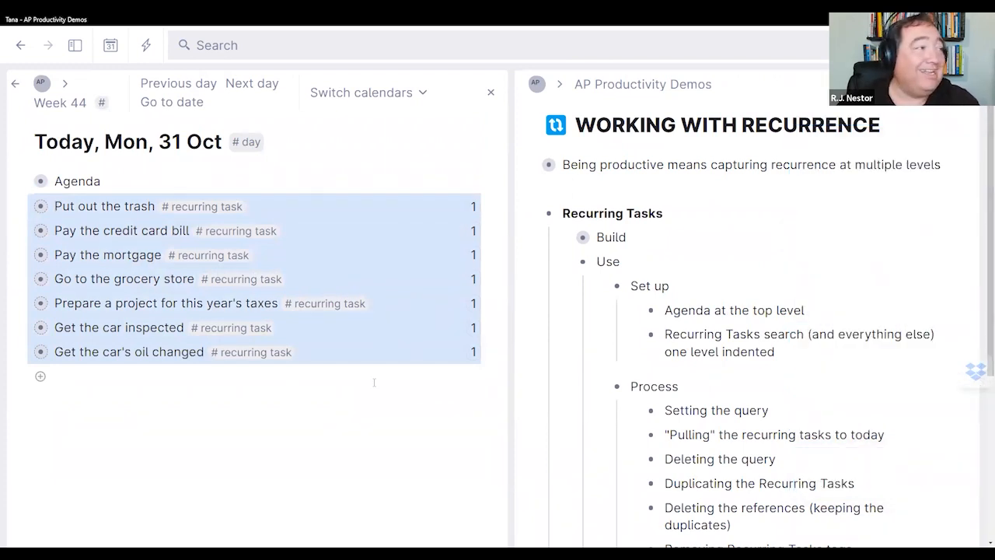
pyautogui.press('BackSpace')
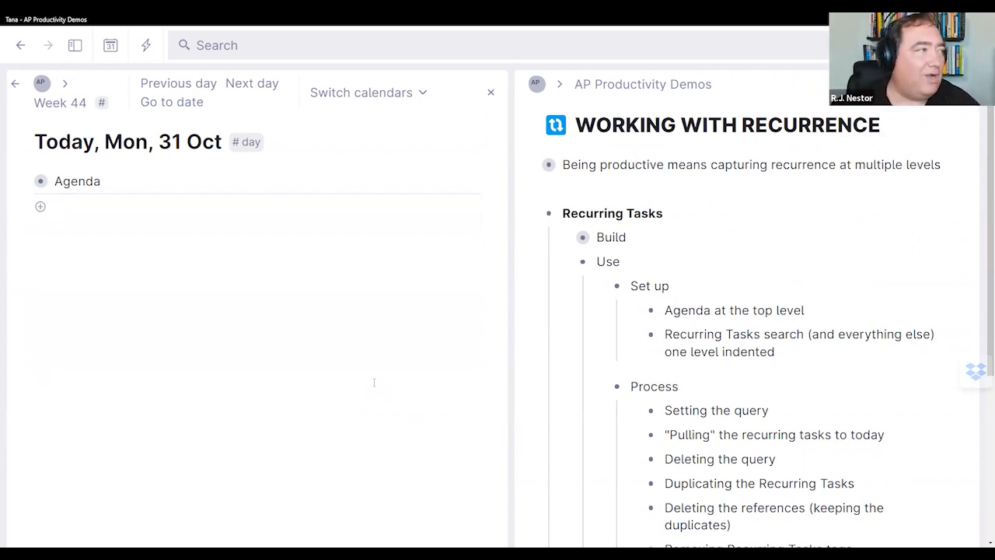
# - Expand Agenda and its Recurring Tasks search on today's page and open the search expression
pyautogui.hotkey('ctrl', 'z')
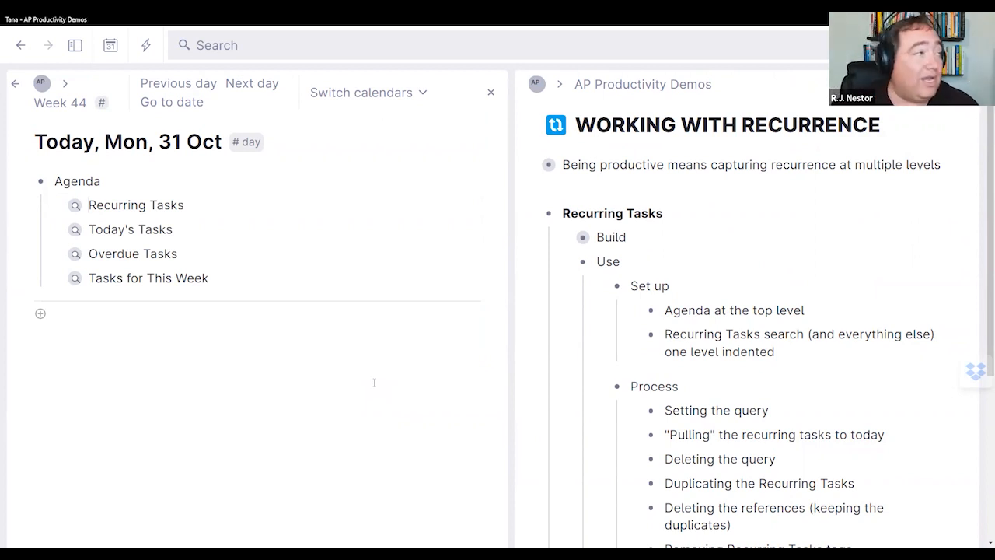
pyautogui.hotkey('ctrl', 'Down')
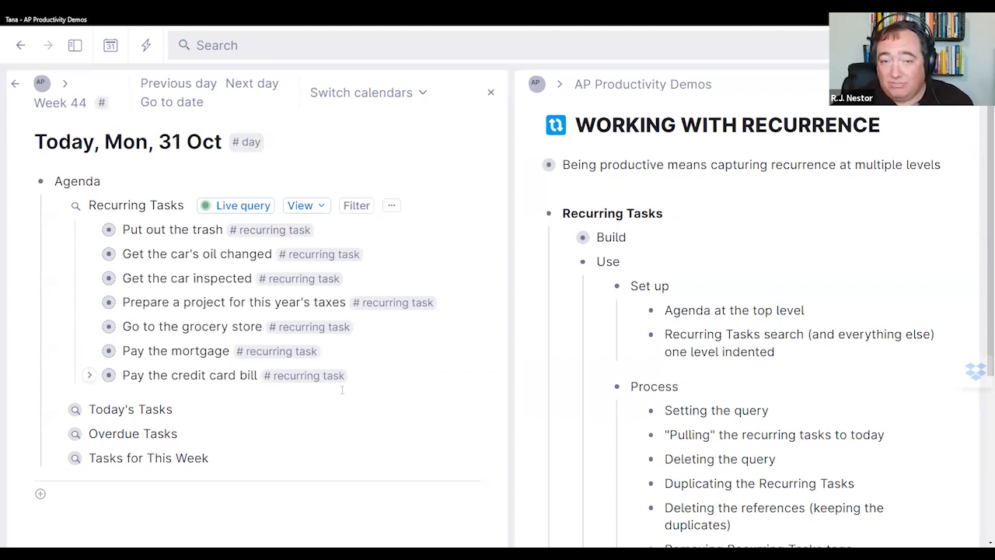
pyautogui.click(239, 204)
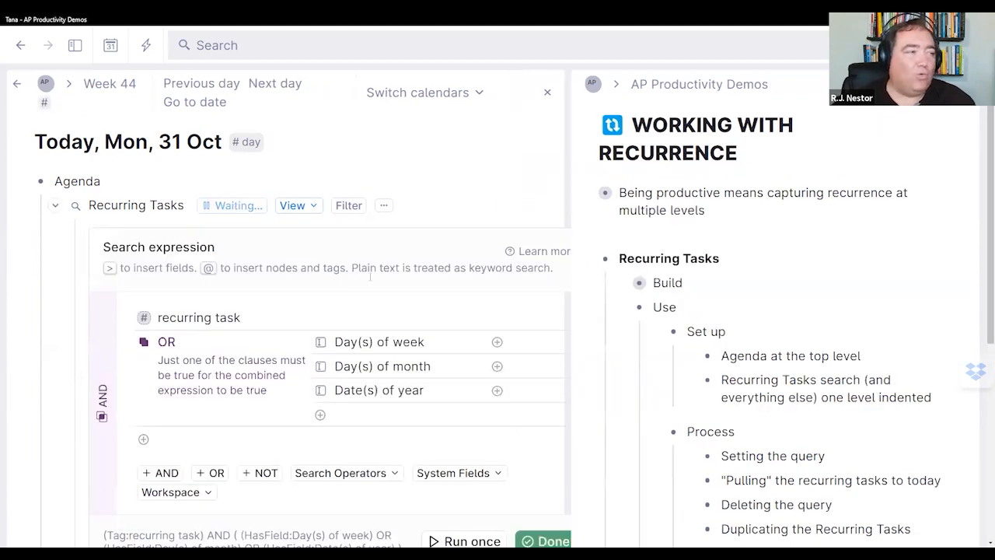
pyautogui.scroll(-1, 370, 276)
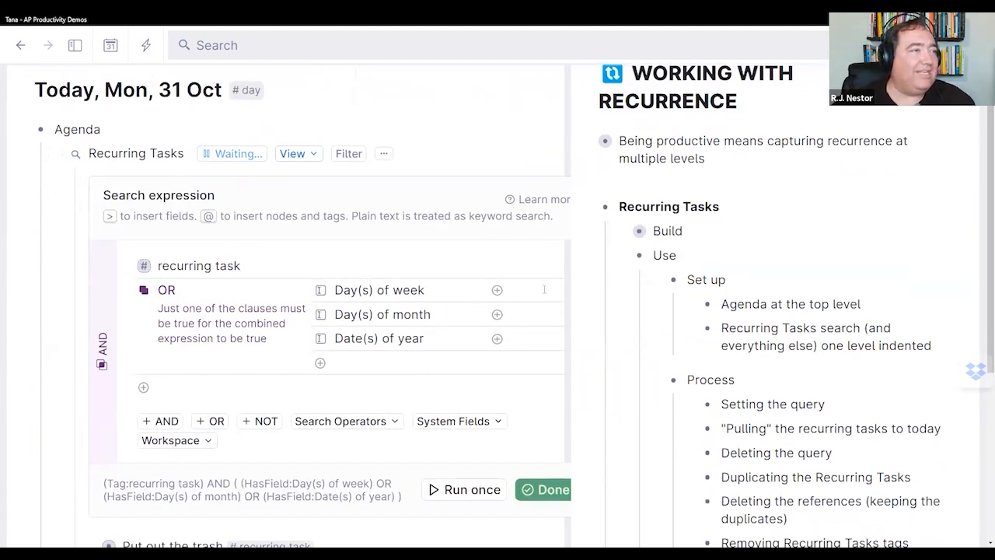
pyautogui.scroll(1, 544, 290)
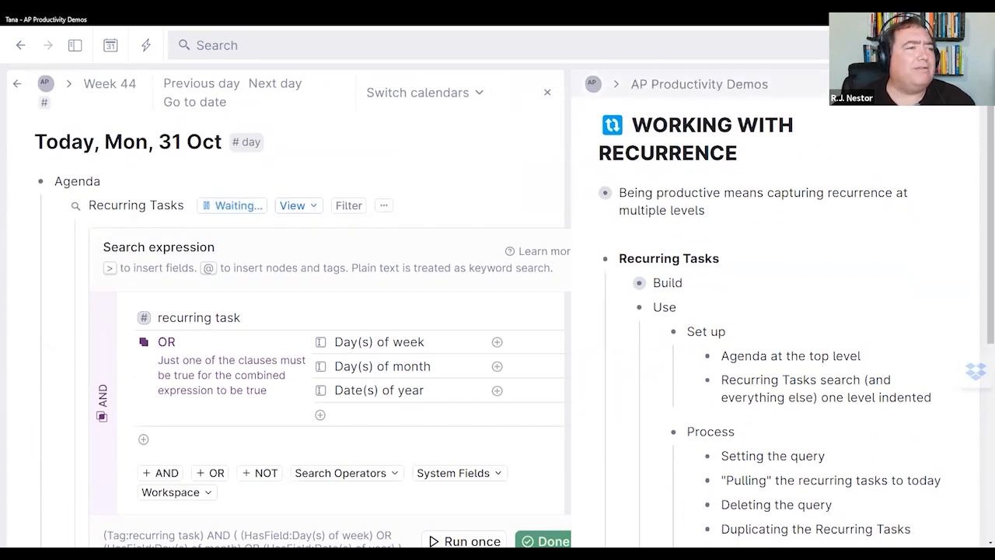
# - Close the Working with Recurrence page and set the Day(s) of week condition to Monday in today's Recurring Tasks search
pyautogui.click(963, 84)
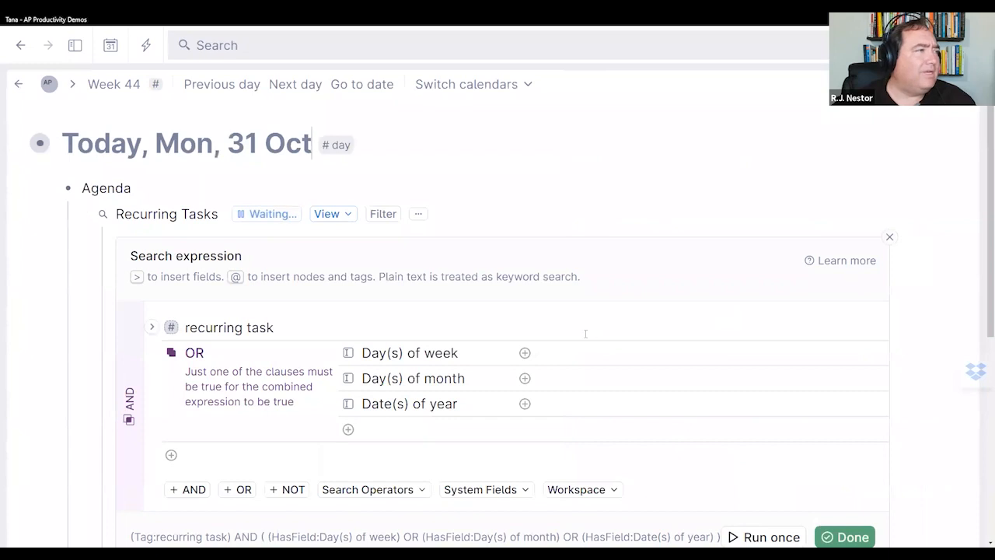
pyautogui.scroll(-2, 720, 276)
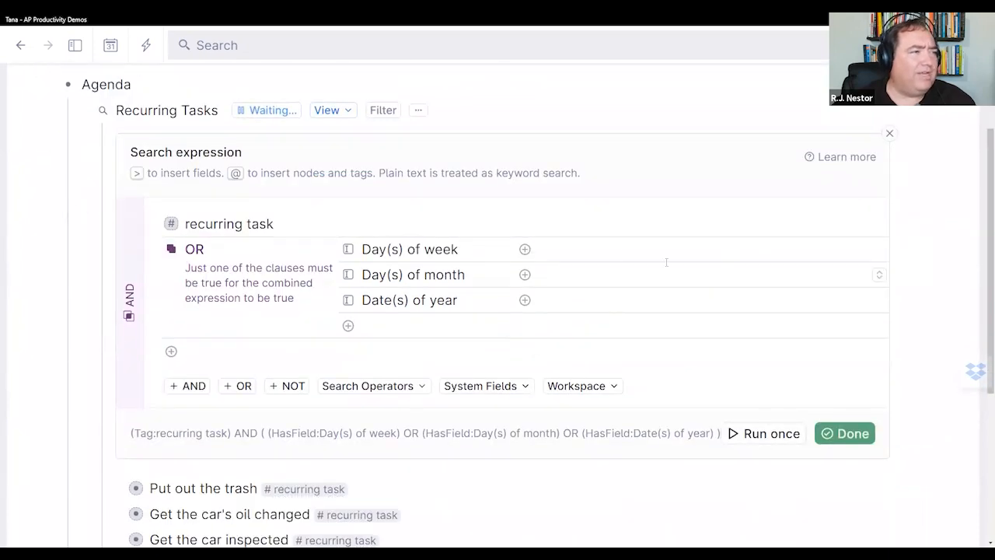
pyautogui.click(623, 255)
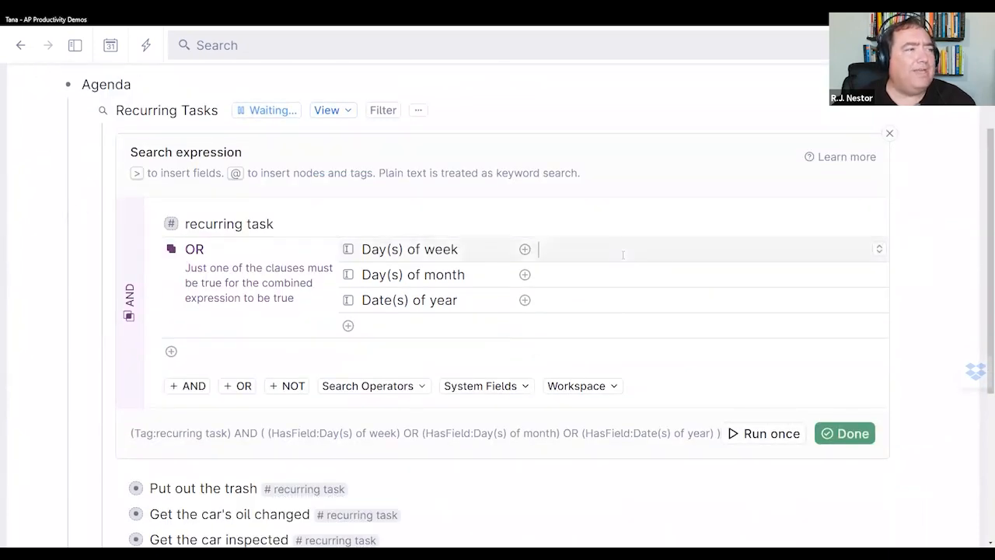
pyautogui.write('m')
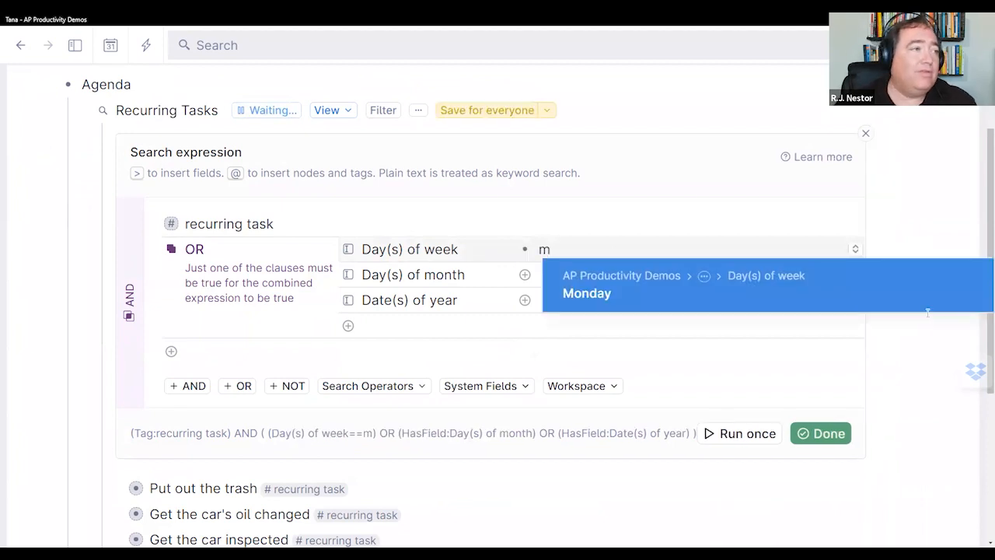
pyautogui.press('Return')
# - Set the Day(s) of month condition to 31 in today's Recurring Tasks search expression
pyautogui.press('Down')
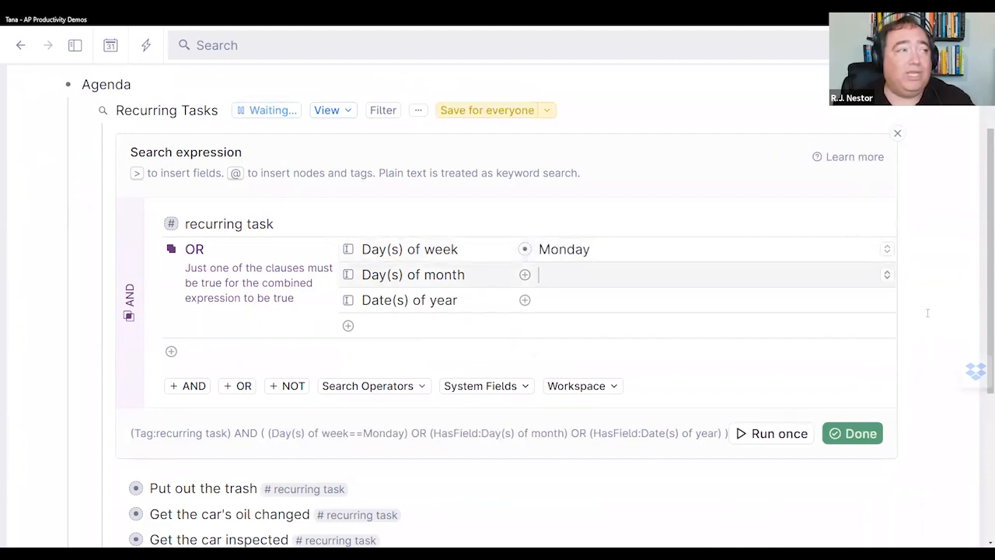
pyautogui.write('31')
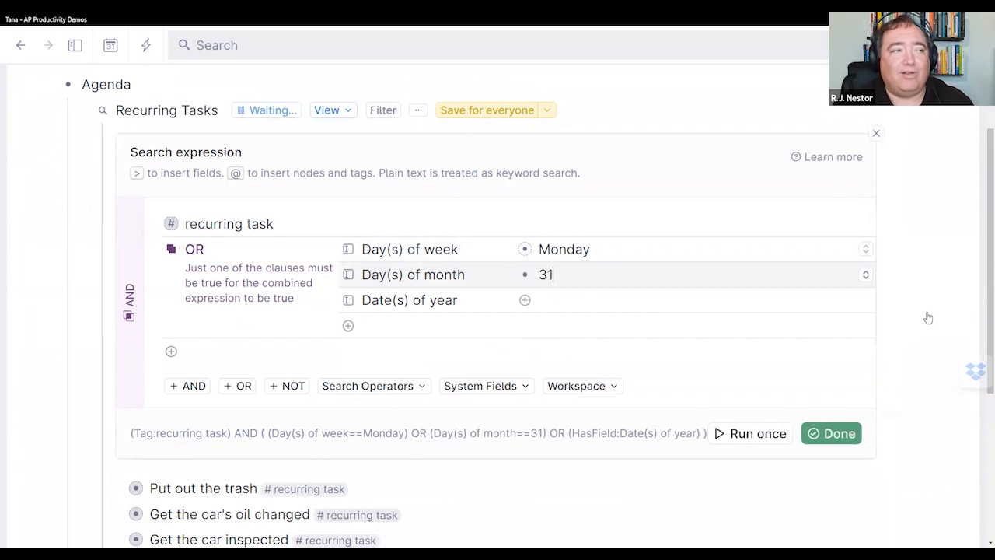
pyautogui.click(928, 314)
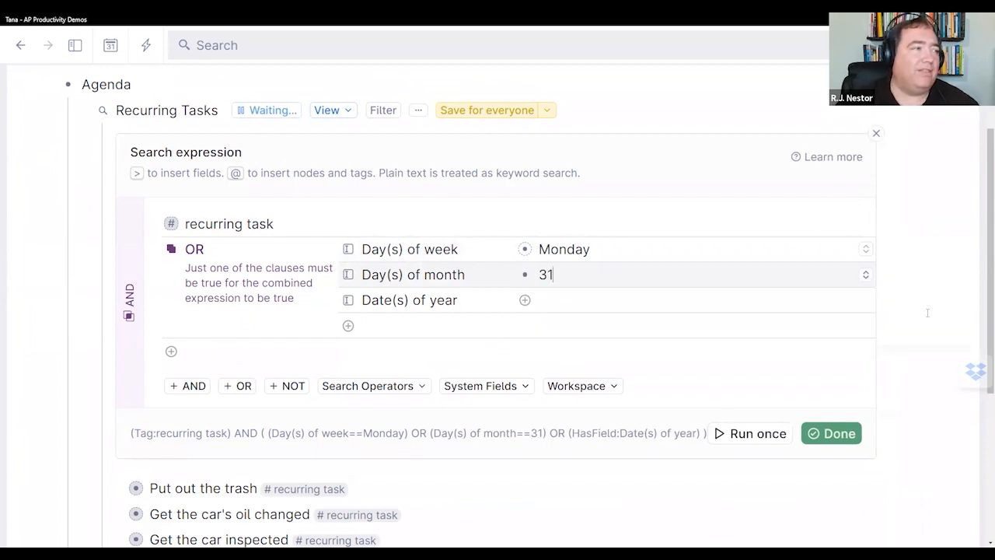
# - Set the Date(s) of year condition to 10/31 in today's Recurring Tasks search and finish editing the search expression
pyautogui.press('Down')
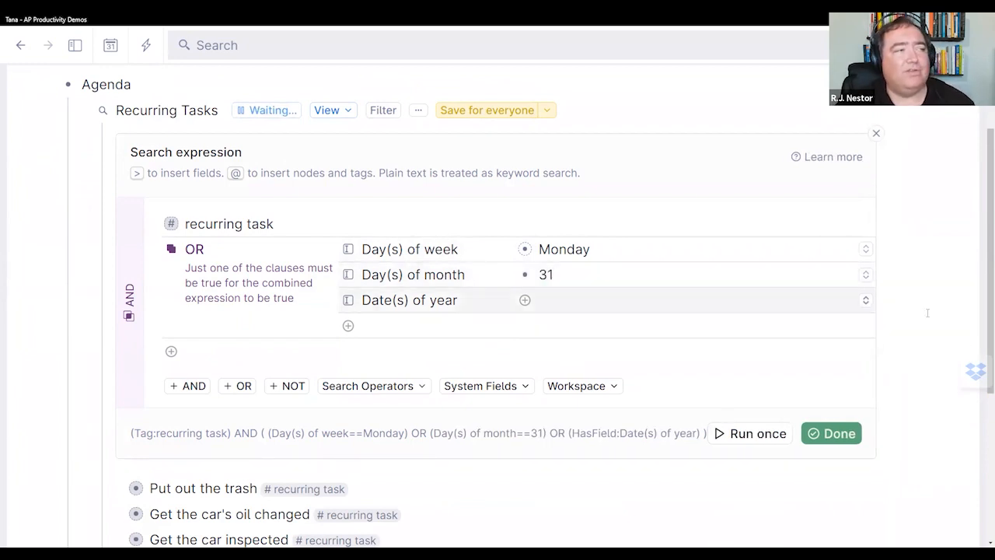
pyautogui.write('10/31')
pyautogui.click(928, 312)
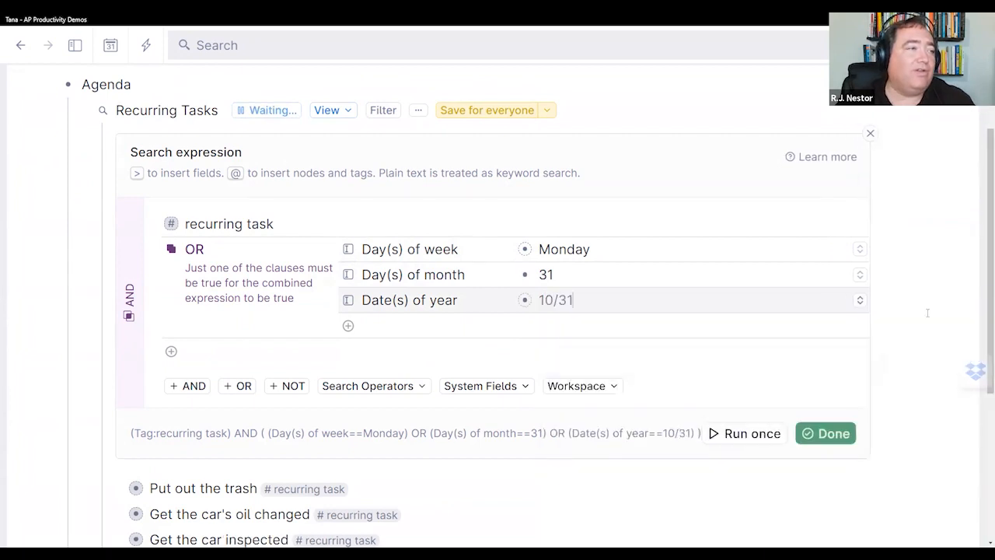
pyautogui.click(826, 435)
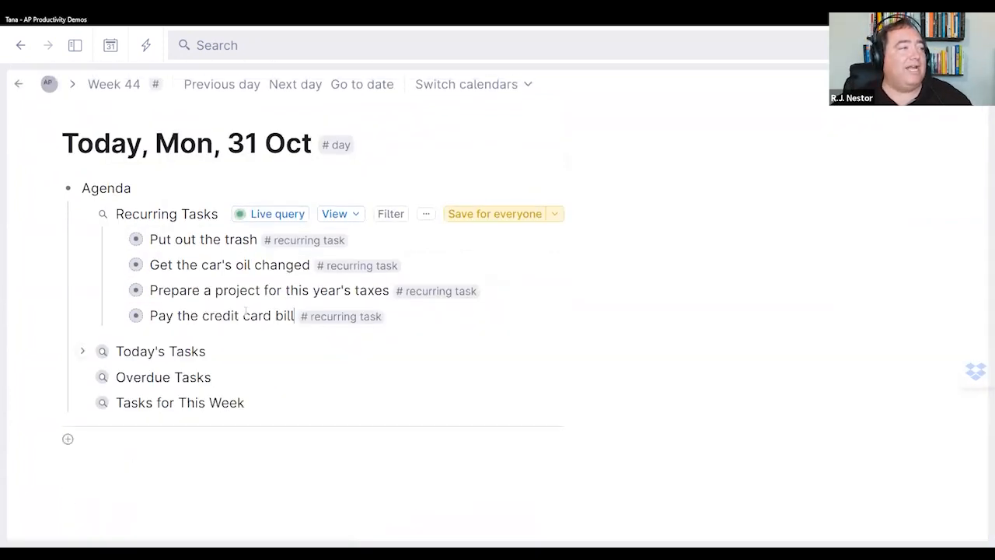
# - Expand and collapse the first three tasks in the Recurring Tasks results to examine their recurrence fields
pyautogui.click(190, 239)
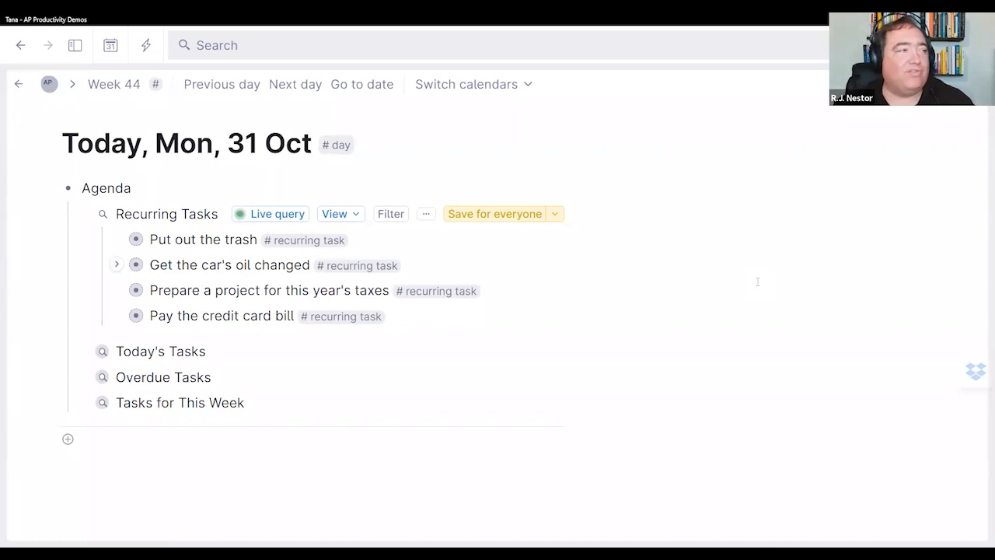
pyautogui.hotkey('ctrl', 'Down')
pyautogui.hotkey('ctrl', 'Up')
pyautogui.press('Down')
pyautogui.hotkey('ctrl', 'Down')
pyautogui.hotkey('ctrl', 'Up')
pyautogui.press('Down')
pyautogui.hotkey('ctrl', 'Down')
pyautogui.hotkey('ctrl', 'Up')
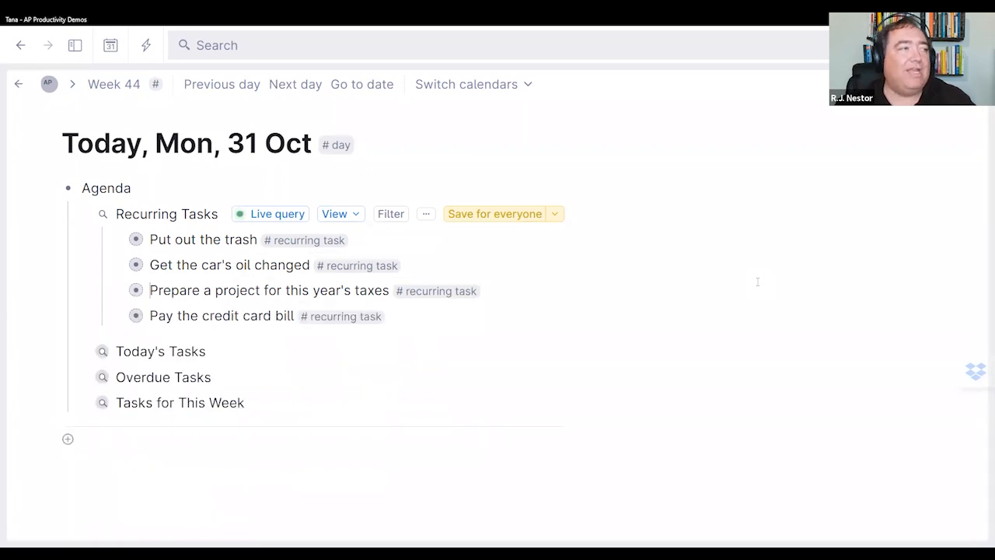
# - Review the Date(s) of year filter values for Recurring Tasks and recheck the search expression
pyautogui.click(391, 217)
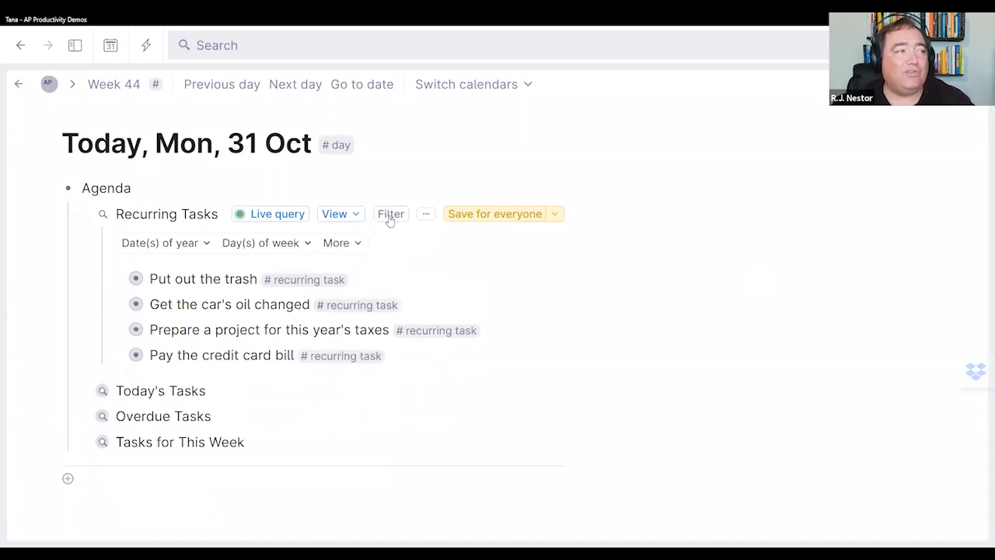
pyautogui.click(205, 245)
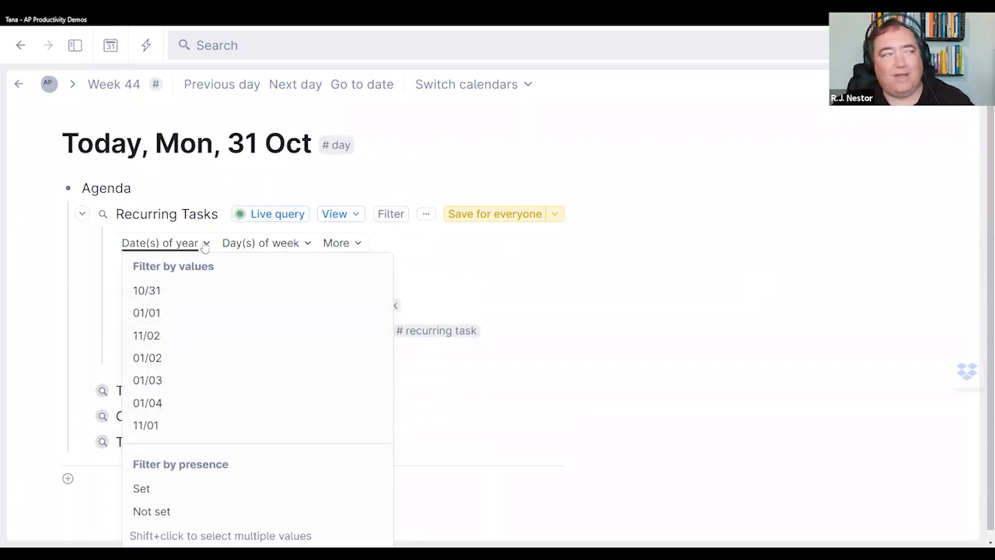
pyautogui.click(260, 213)
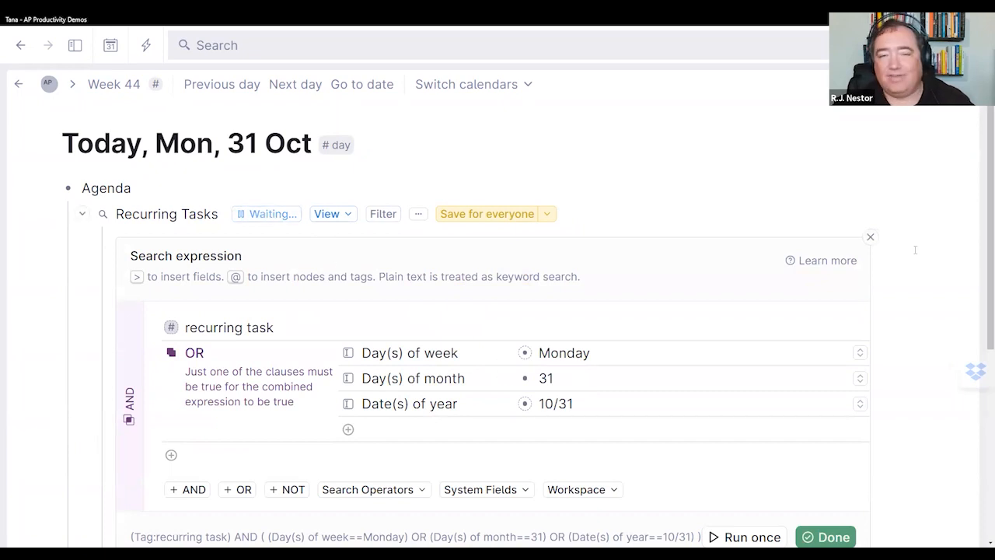
pyautogui.click(826, 536)
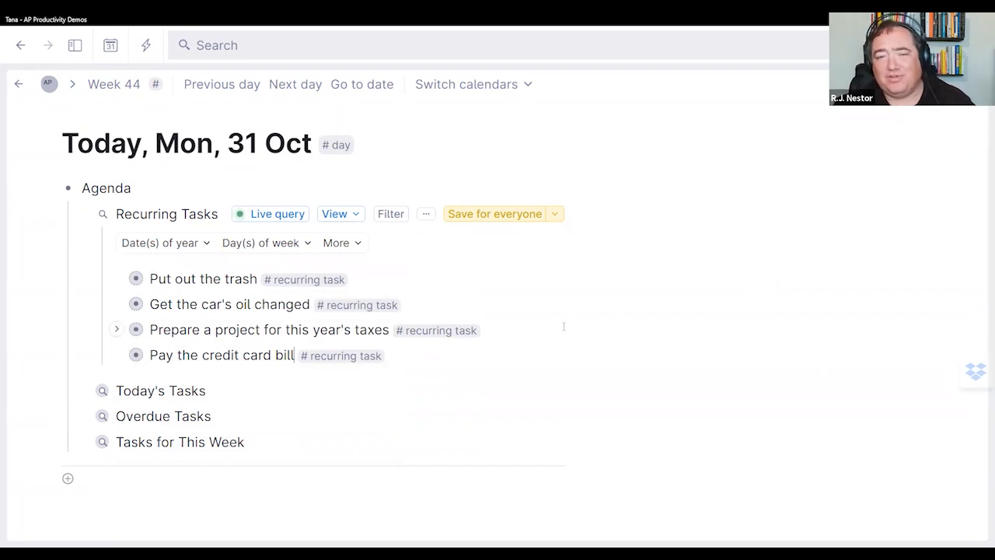
# - Outdent all four Recurring Tasks results together to add them as references directly under Agenda
pyautogui.click(241, 278)
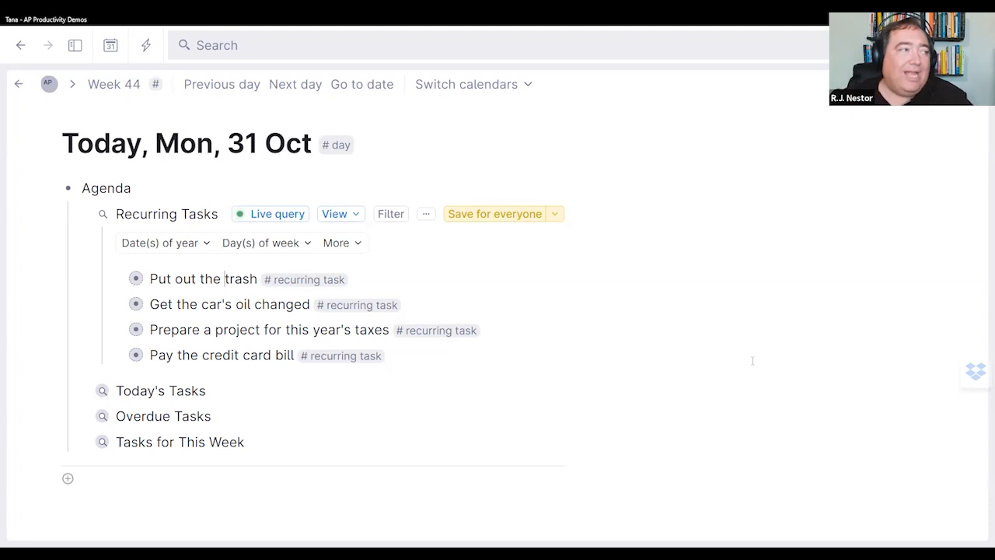
pyautogui.press('Down')
pyautogui.press('Down')
pyautogui.press('Down')
pyautogui.hotkey('shift', 'Up')
pyautogui.hotkey('shift', 'Up')
pyautogui.hotkey('shift', 'Up')
pyautogui.hotkey('shift', 'Up')
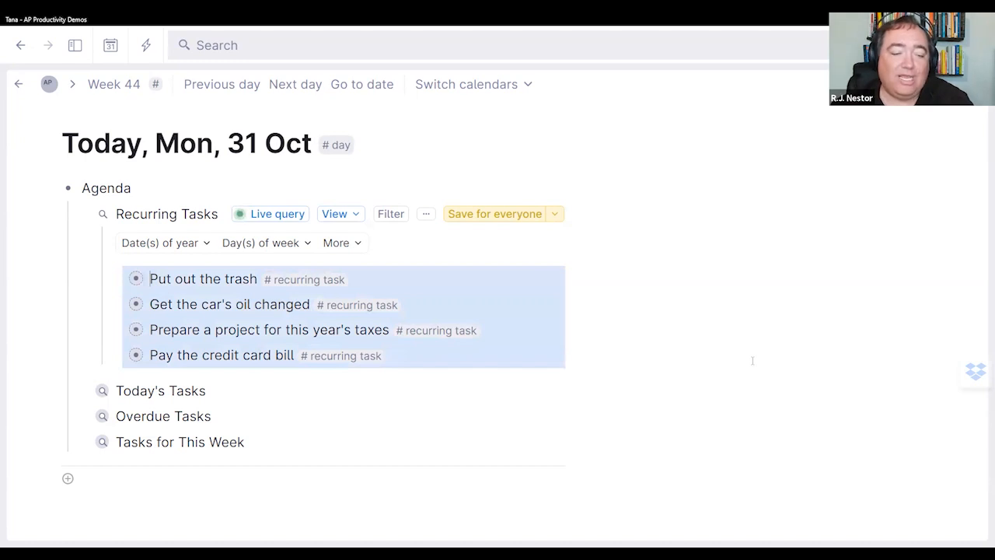
pyautogui.hotkey('shift', 'Tab')
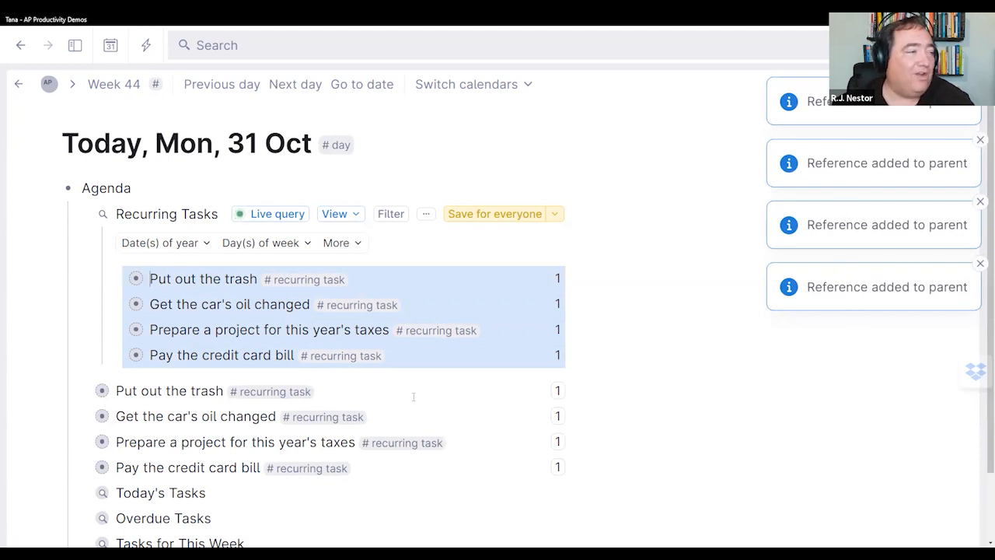
# - Delete the Recurring Tasks search node from Agenda on today's page, keeping the four task references
pyautogui.scroll(-1, 264, 394)
pyautogui.scroll(-1, 264, 394)
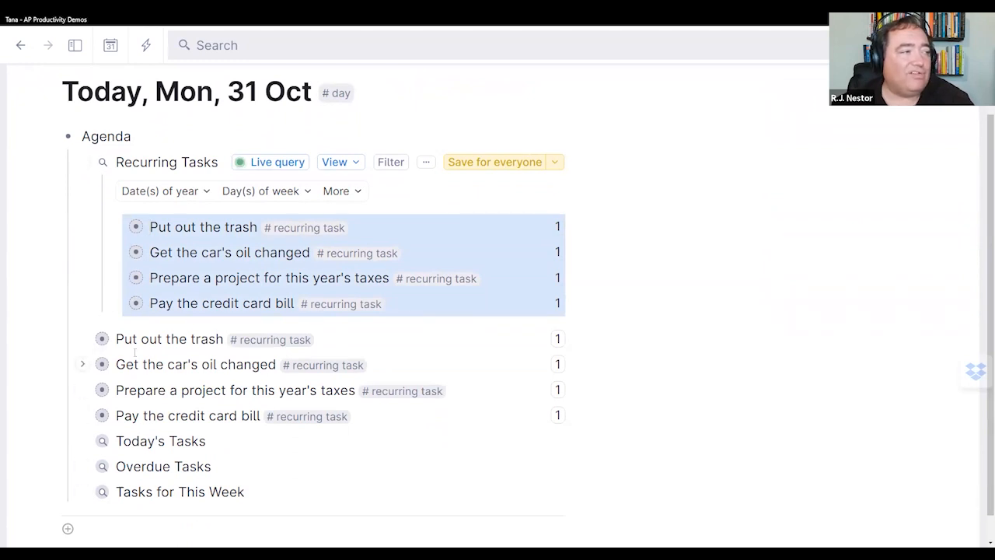
pyautogui.click(117, 365)
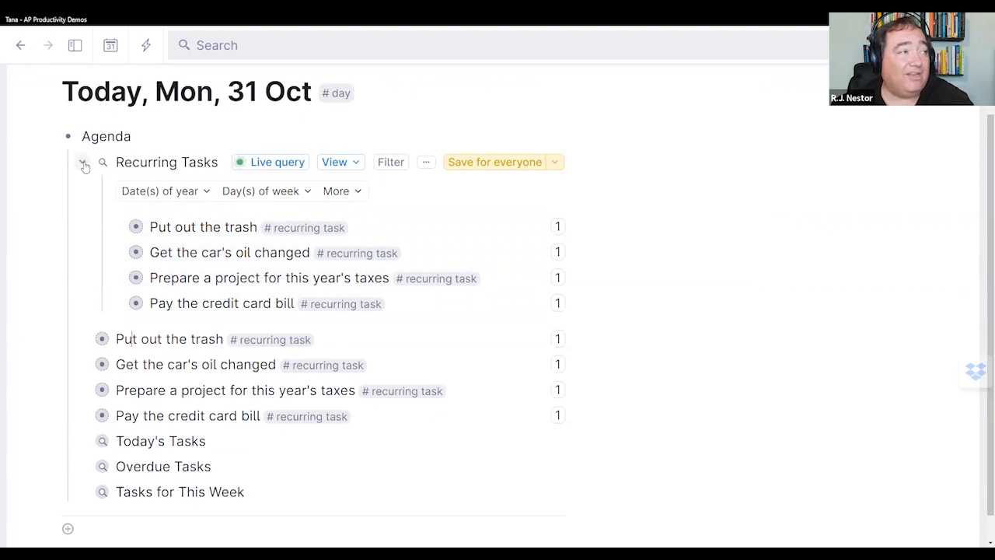
pyautogui.press('Escape')
pyautogui.moveTo(151, 376); pyautogui.dragTo(155, 417)
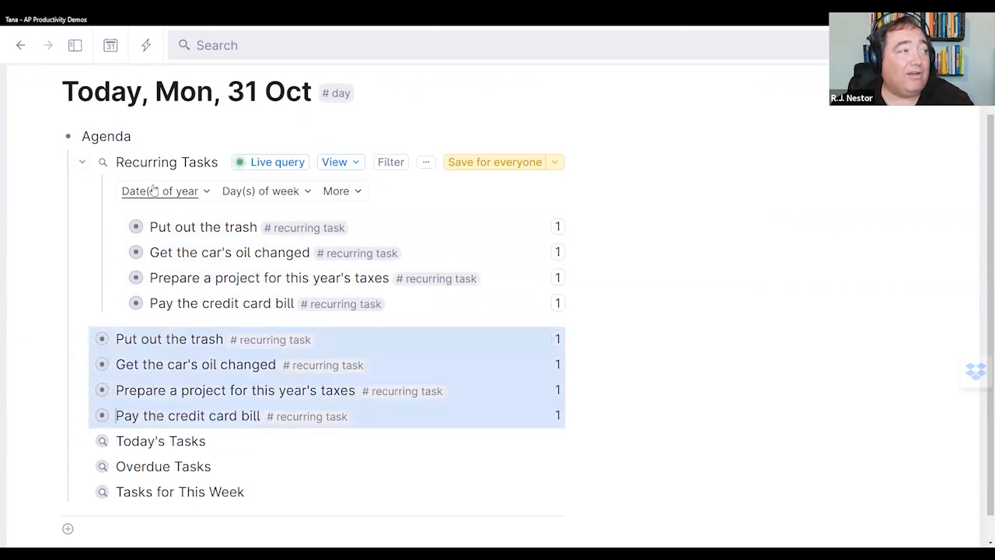
pyautogui.click(149, 162)
pyautogui.press('Escape')
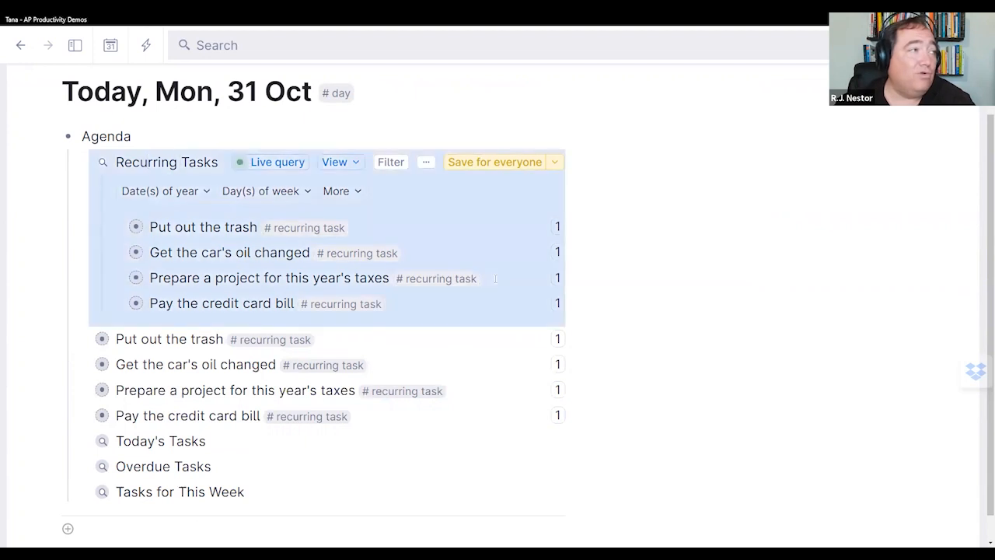
pyautogui.press('Delete')
pyautogui.press('Down')
pyautogui.press('Down')
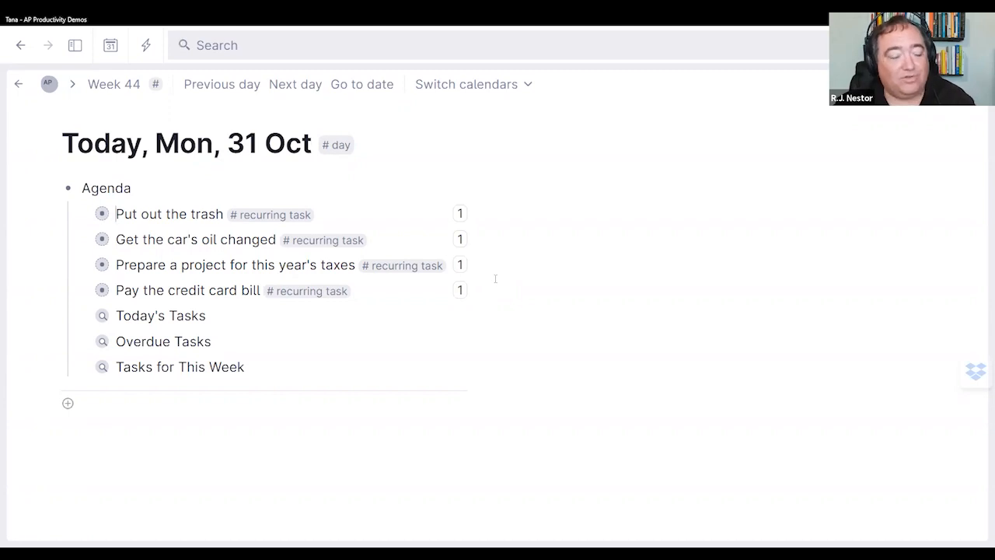
# - Duplicate the four recurring task references under Agenda as independent copies
pyautogui.hotkey('shift', 'Down')
pyautogui.hotkey('shift', 'Down')
pyautogui.hotkey('shift', 'Down')
pyautogui.hotkey('shift', 'Down')
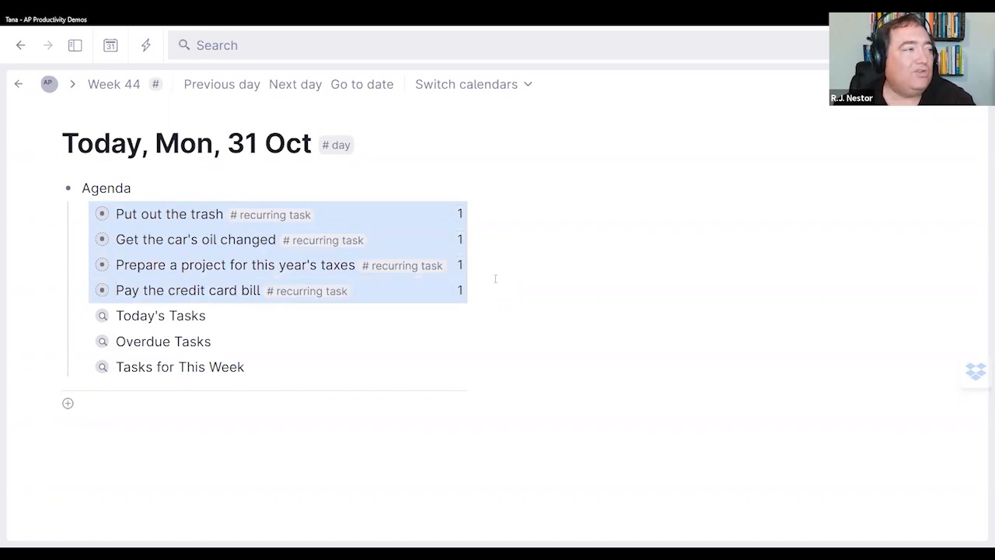
pyautogui.hotkey('ctrl', 'd')
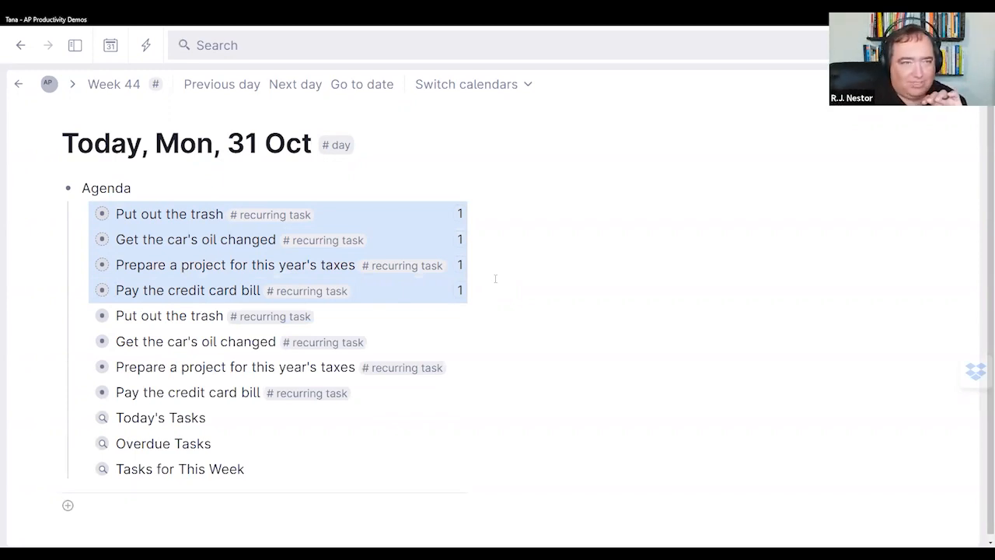
# - Enlarge the page display using the app window's zoom setting
pyautogui.click(908, 20)
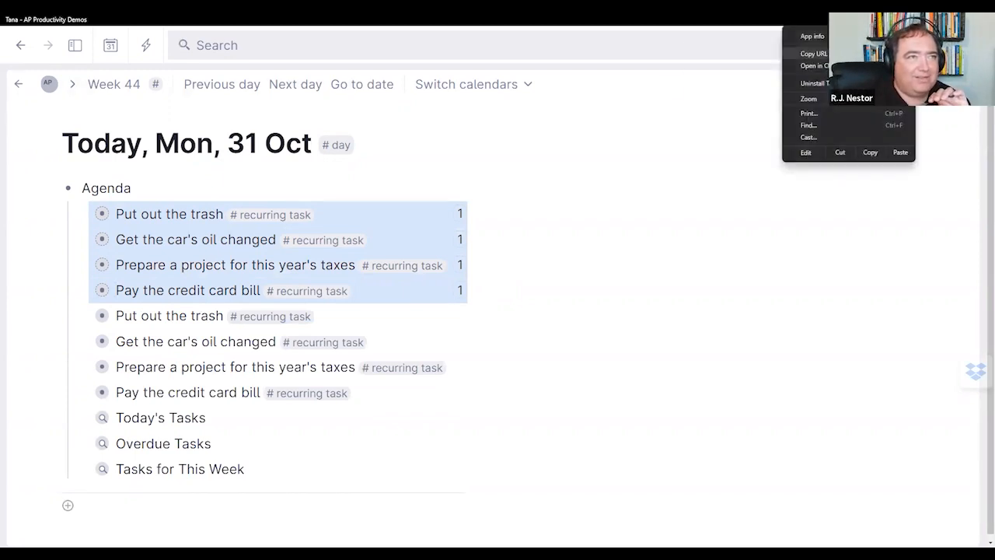
pyautogui.click(886, 99)
pyautogui.click(886, 99)
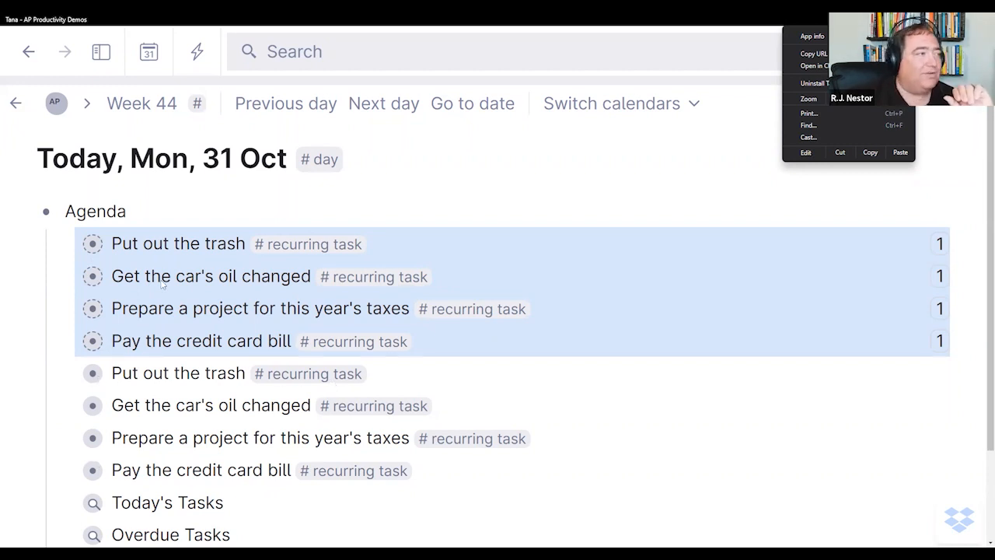
# - Delete the four original recurring task references under Agenda, keeping the duplicated tasks below them
pyautogui.click(122, 372)
pyautogui.moveTo(124, 374); pyautogui.dragTo(187, 471)
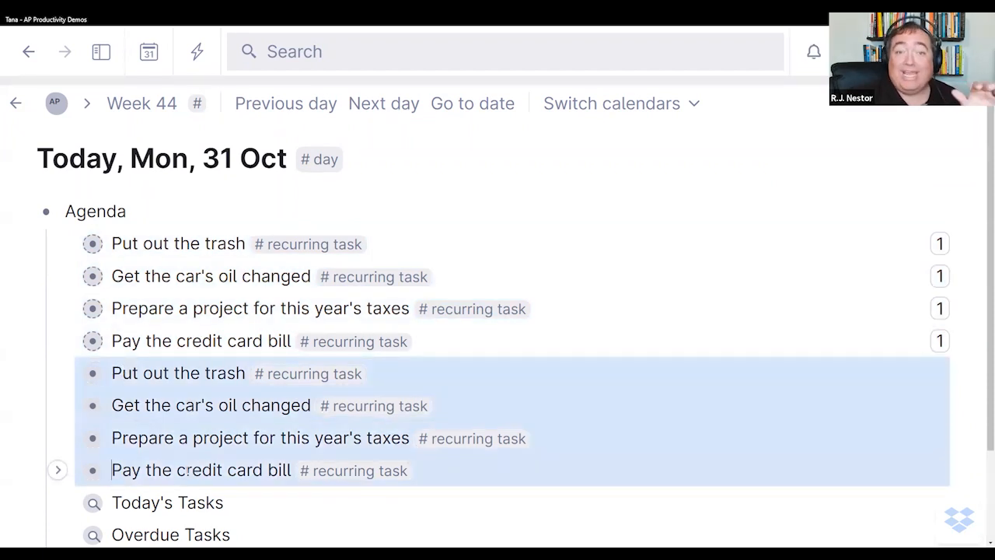
pyautogui.click(187, 342)
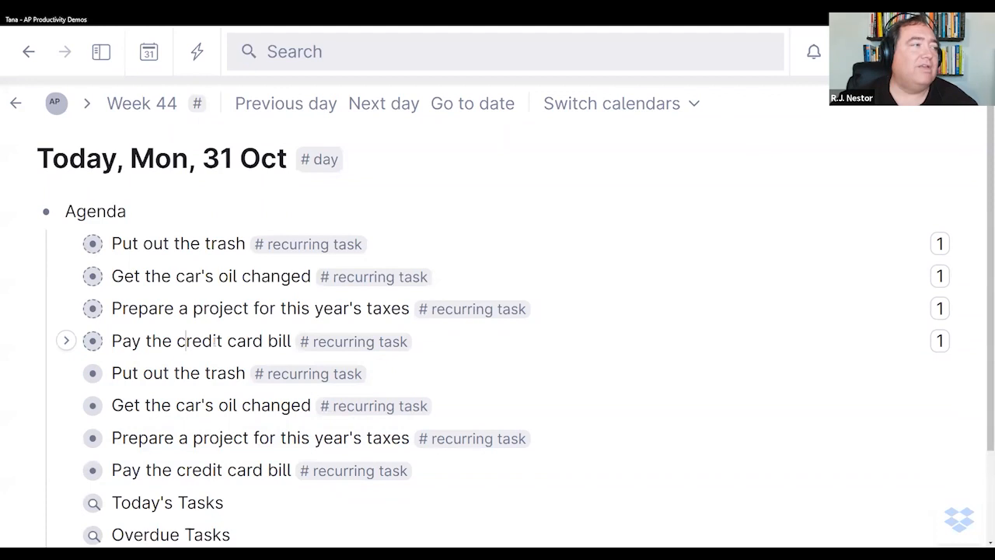
pyautogui.hotkey('shift', 'Up')
pyautogui.hotkey('shift', 'Up')
pyautogui.hotkey('shift', 'Up')
pyautogui.hotkey('shift', 'Up')
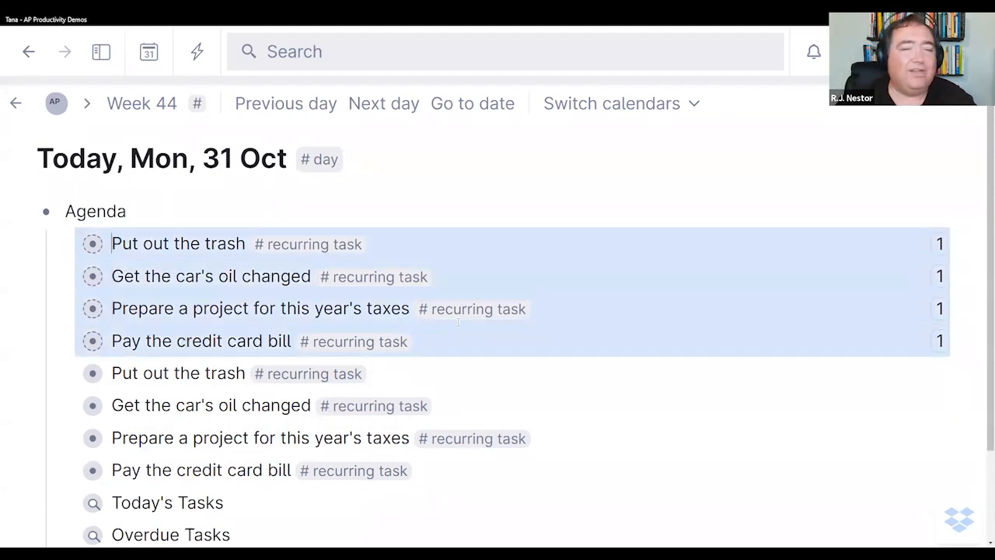
pyautogui.press('Delete')
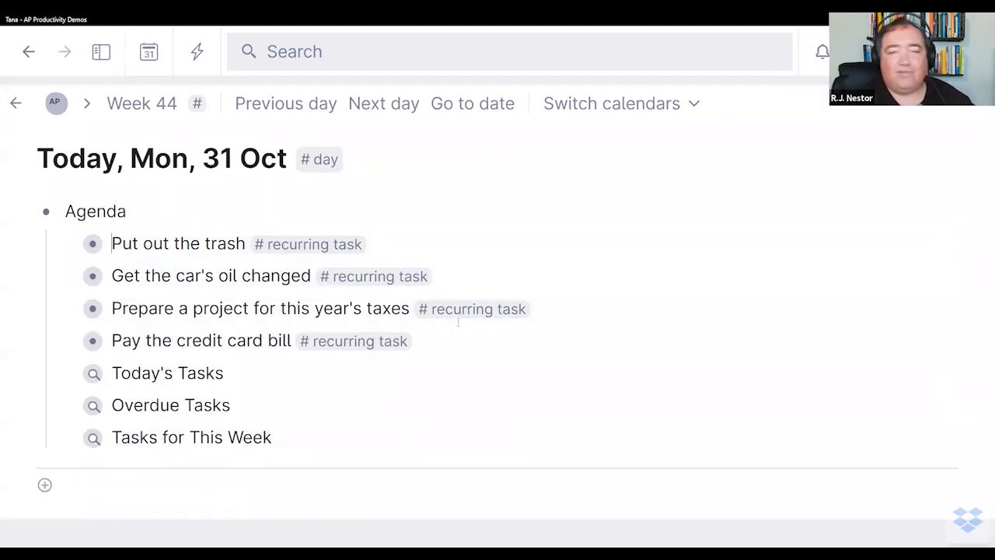
# - Remove the #recurring task tag from all four duplicated tasks under Agenda at once
pyautogui.press('Down')
pyautogui.press('Down')
pyautogui.press('Down')
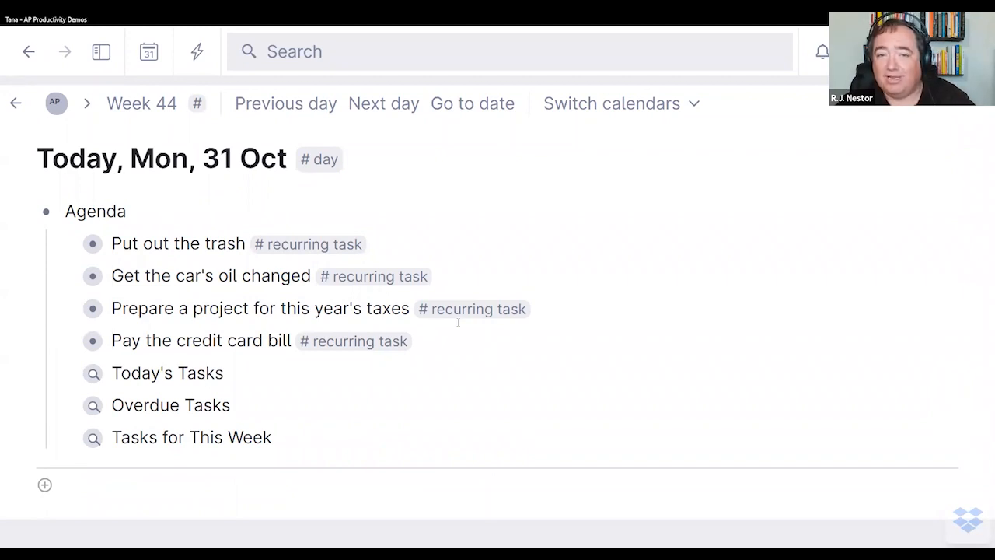
pyautogui.hotkey('shift', 'Up')
pyautogui.hotkey('shift', 'Up')
pyautogui.hotkey('shift', 'Up')
pyautogui.hotkey('shift', 'Up')
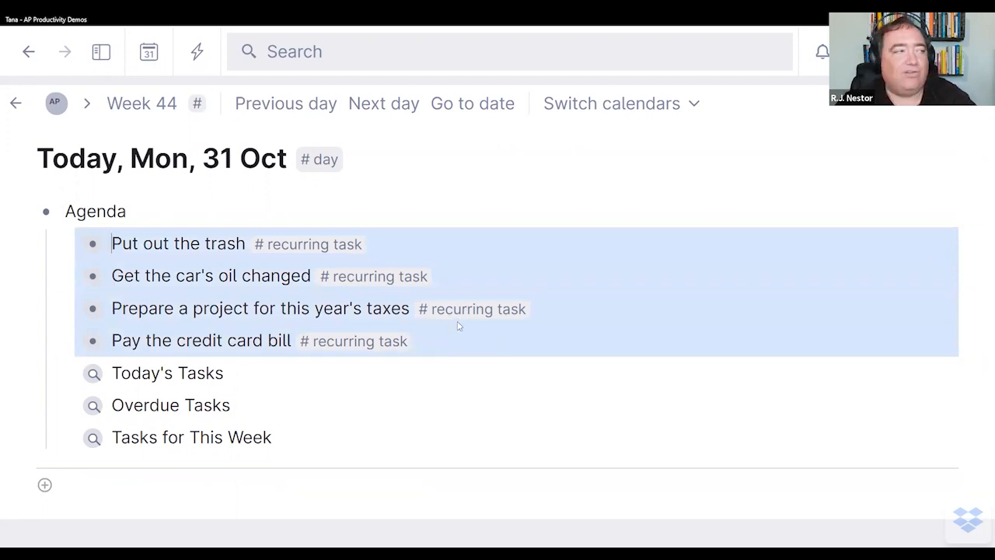
pyautogui.hotkey('ctrl', 'k')
pyautogui.write('re')
pyautogui.press('Return')
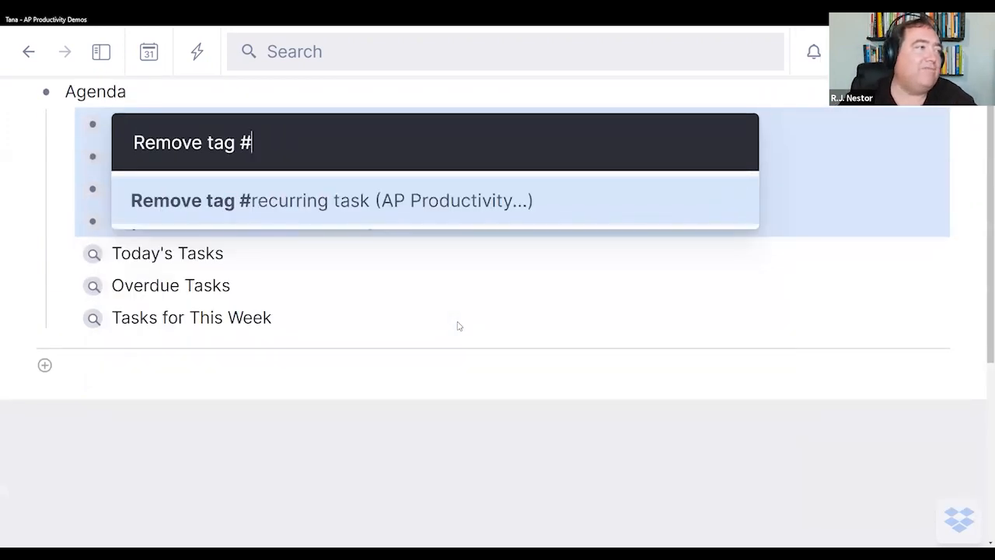
pyautogui.press('Return')
# - Add the #todo tag to the four selected tasks under Agenda
pyautogui.press('#')
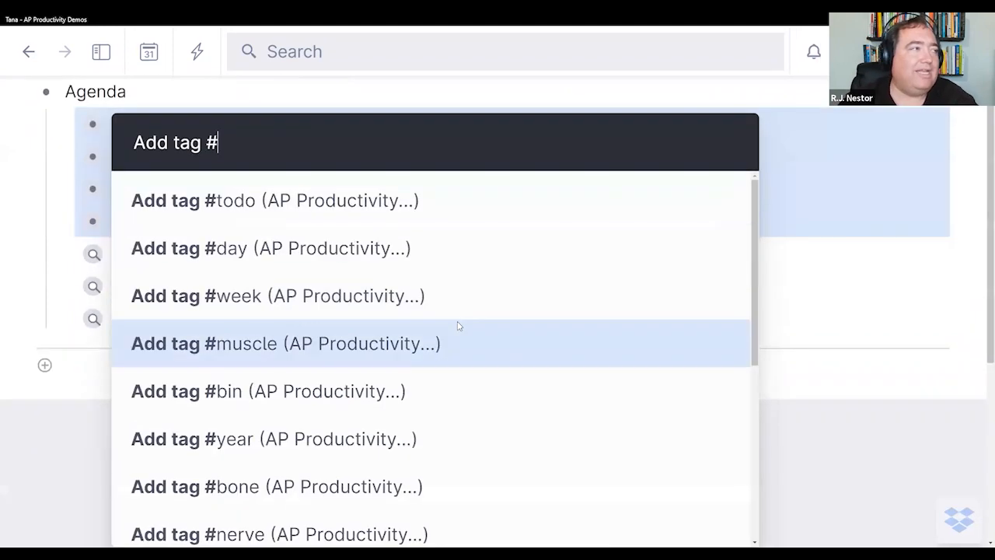
pyautogui.press('Down')
pyautogui.press('Up')
pyautogui.press('Up')
pyautogui.press('Up')
pyautogui.press('Up')
pyautogui.press('Return')
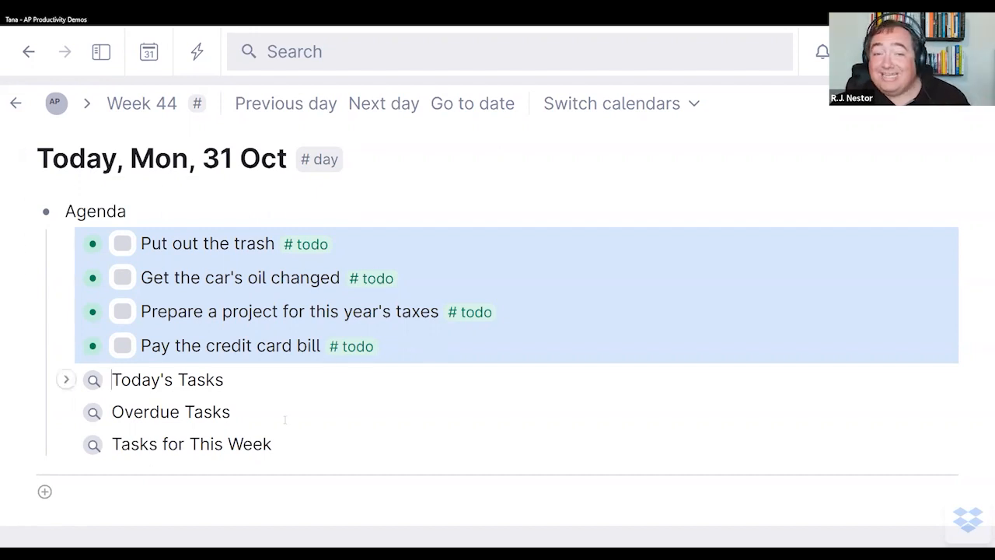
# - Go to the next day's page (Tue, 1 Nov) and open the query of the Recurring Tasks search under Agenda
pyautogui.click(389, 109)
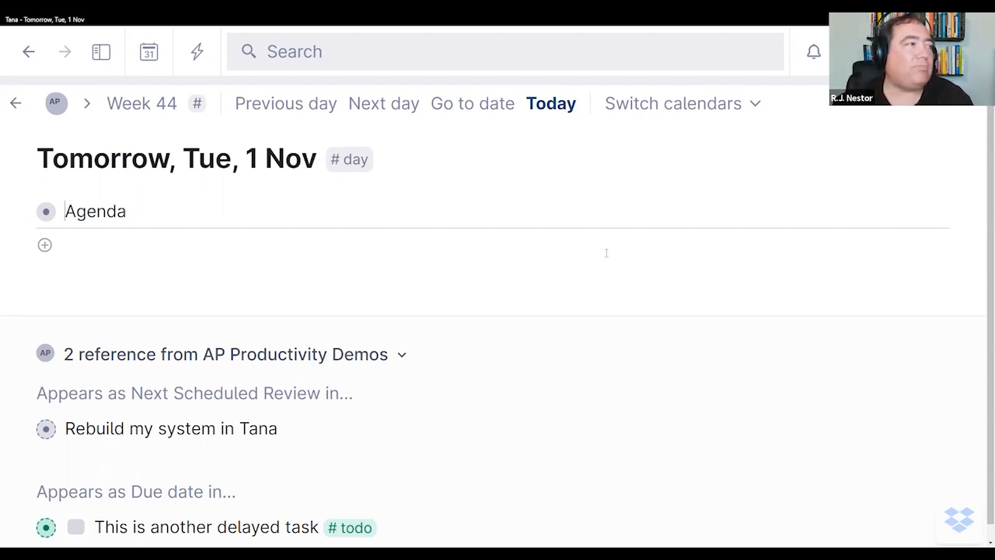
pyautogui.hotkey('ctrl', 'Down')
pyautogui.press('Down')
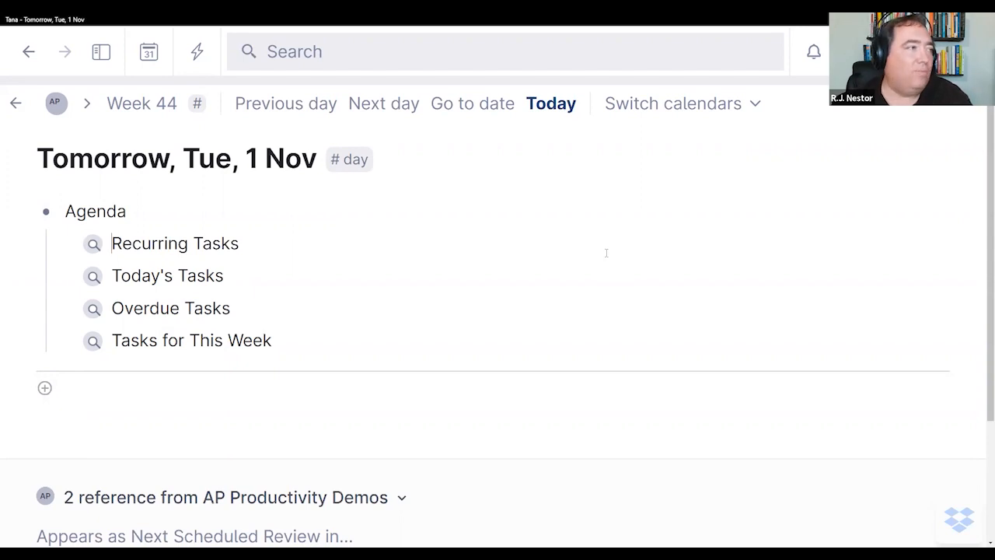
pyautogui.hotkey('ctrl', 'Down')
pyautogui.click(337, 248)
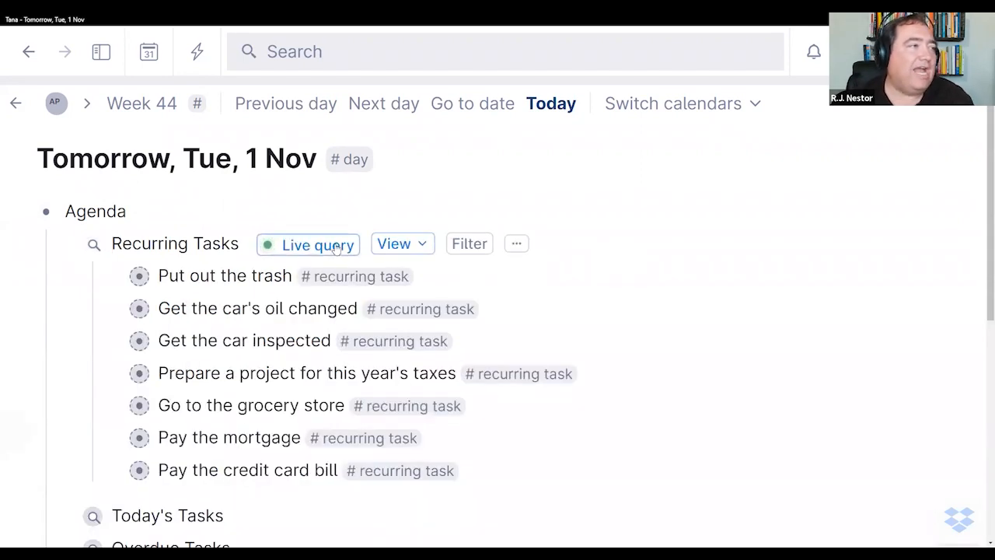
# - In the search expression's OR clause, set Day(s) of week to Tuesday and Day(s) of month to 1
pyautogui.scroll(-1, 685, 375)
pyautogui.click(704, 383)
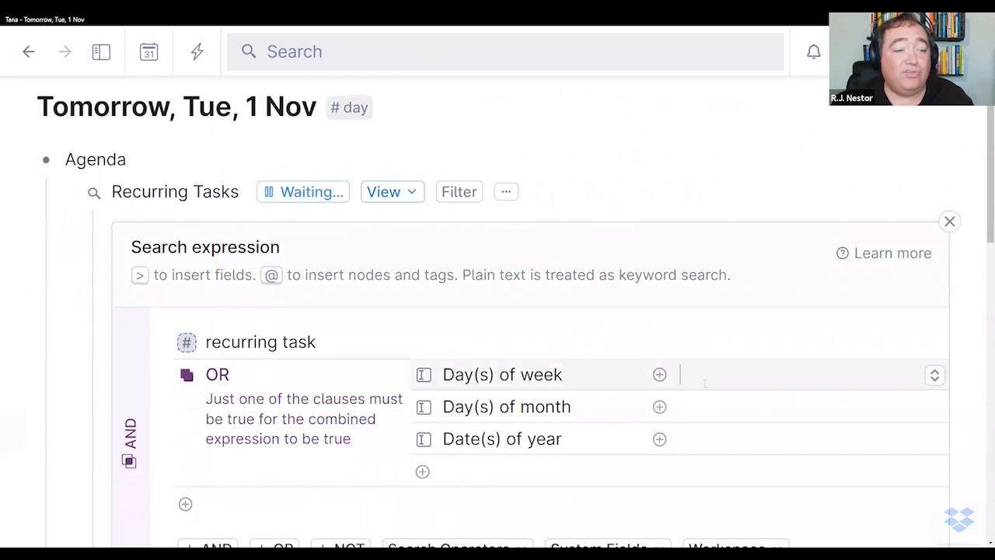
pyautogui.write('tu')
pyautogui.click(497, 193)
pyautogui.click(711, 404)
pyautogui.write('1')
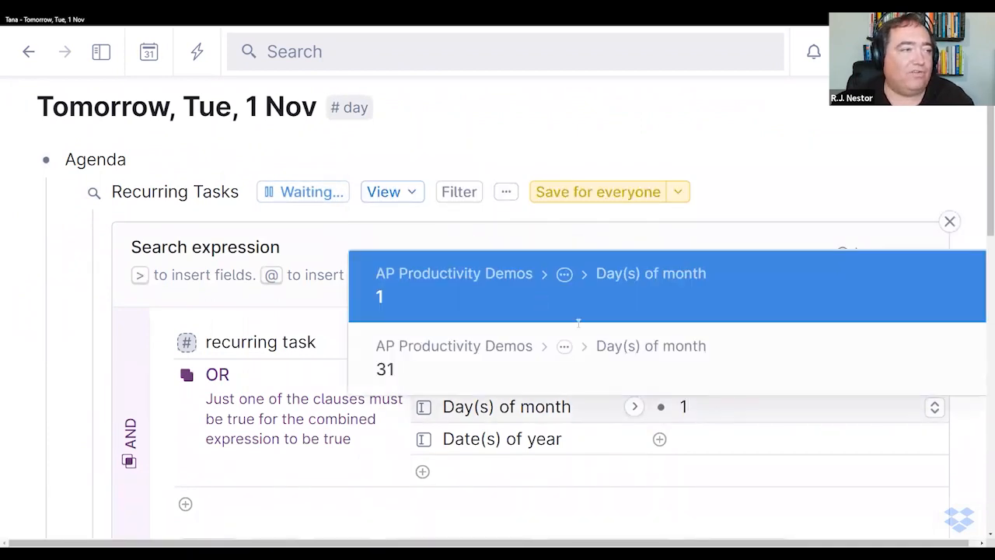
pyautogui.click(575, 316)
# - Set Date(s) of year to 11/01, finish the search expression and refresh the Recurring Tasks results
pyautogui.click(707, 441)
pyautogui.write('11/')
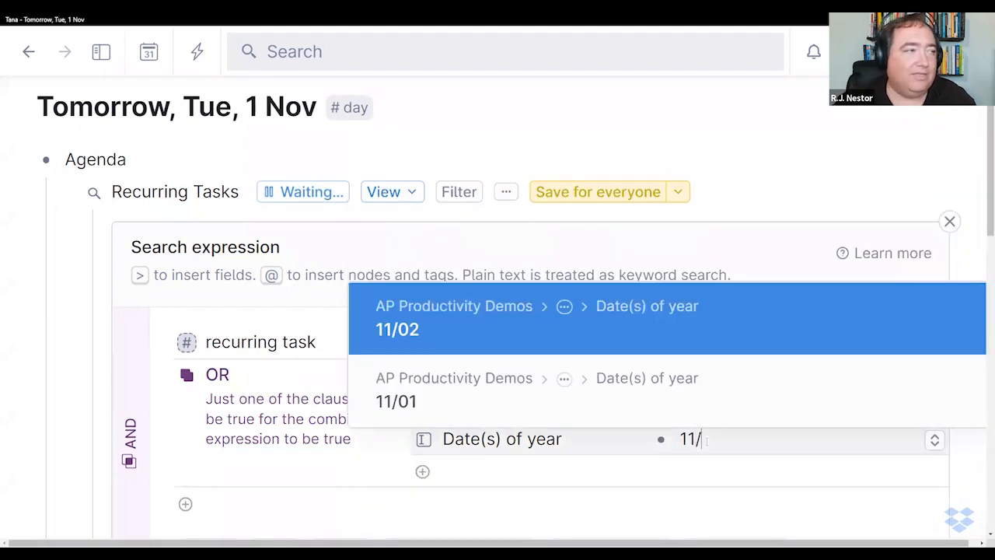
pyautogui.click(562, 400)
pyautogui.scroll(-1, 700, 451)
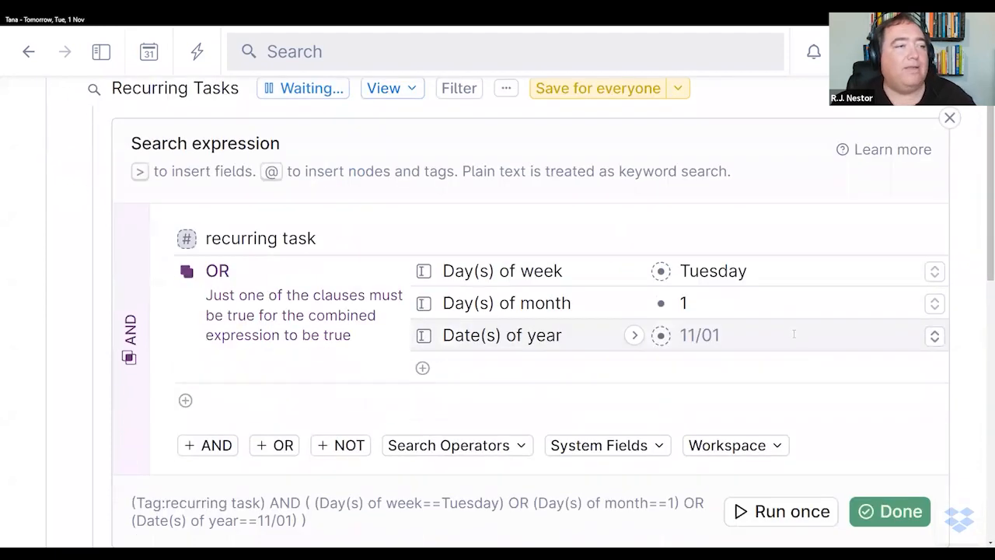
pyautogui.scroll(-3, 874, 513)
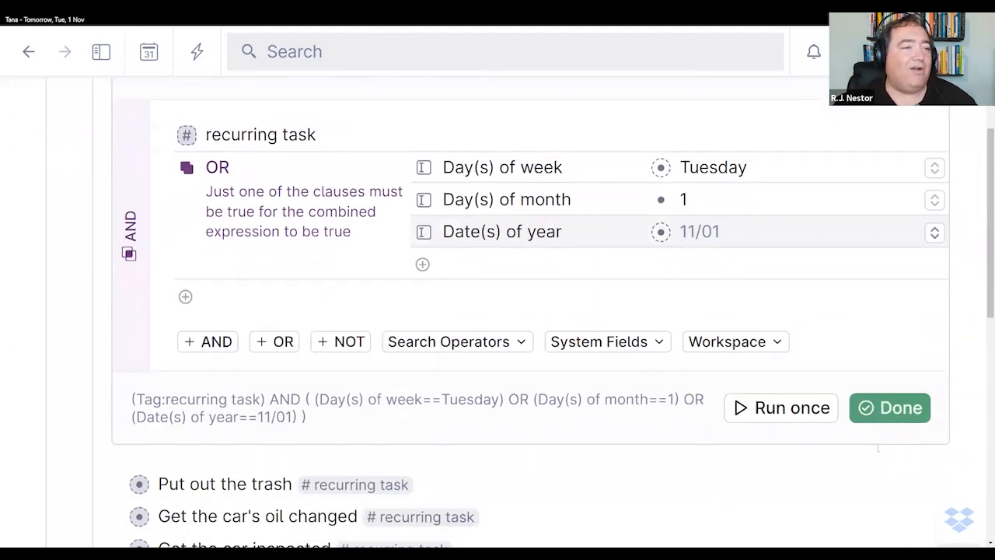
pyautogui.click(889, 409)
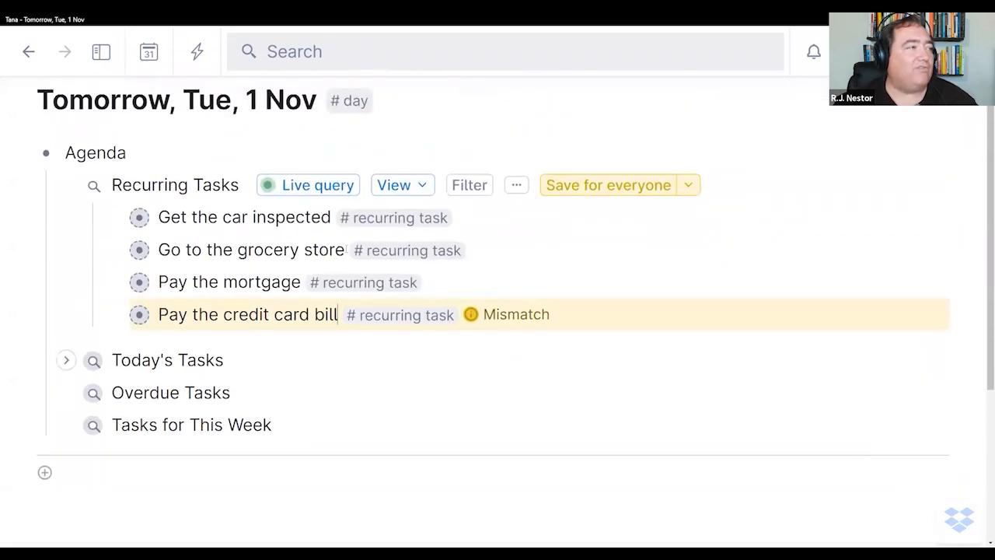
pyautogui.click(66, 185)
pyautogui.click(66, 184)
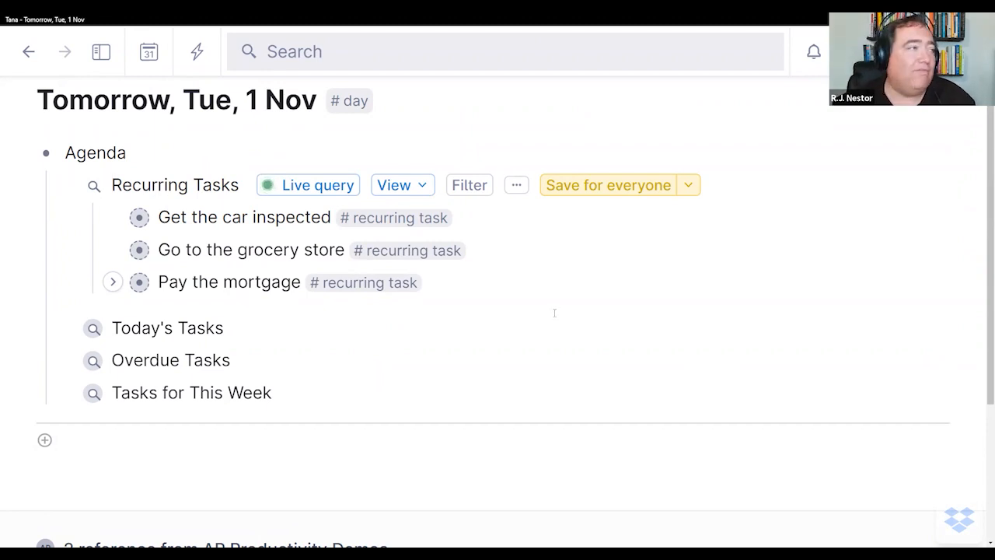
# - Outdent the three recurring task results so that they are referenced directly under Agenda
pyautogui.click(274, 278)
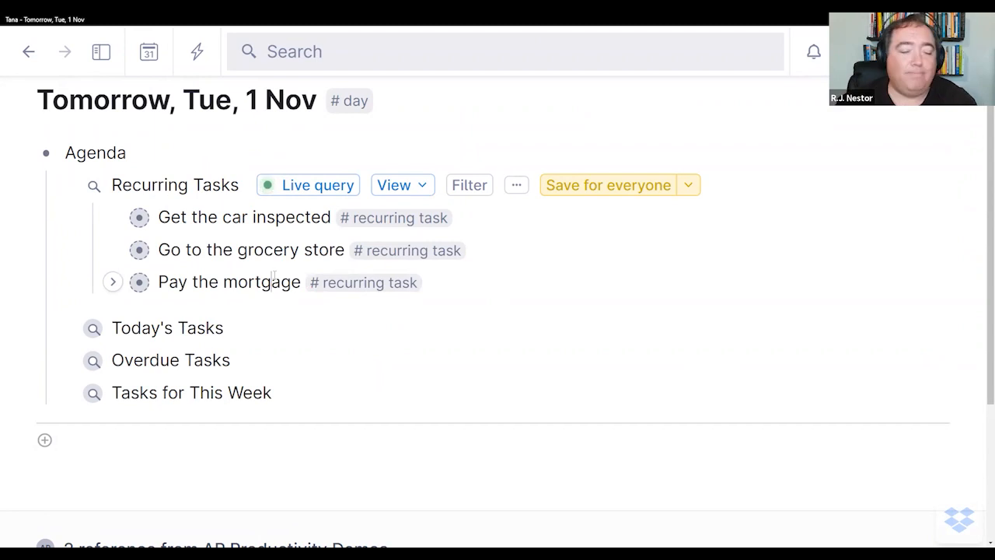
pyautogui.hotkey('shift', 'Up')
pyautogui.hotkey('shift', 'Up')
pyautogui.hotkey('shift', 'Up')
pyautogui.hotkey('shift', 'Tab')
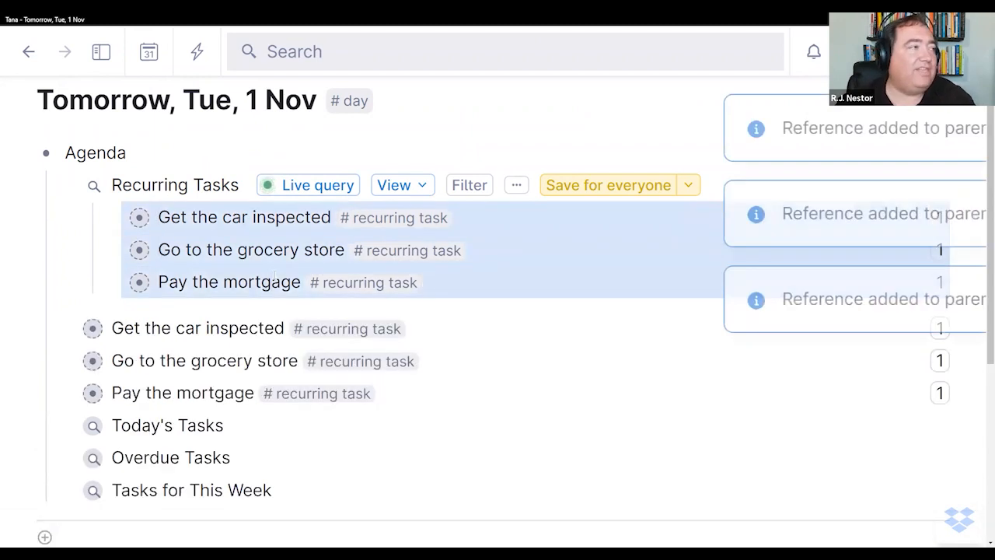
# - Delete the Recurring Tasks search from the Agenda
pyautogui.press('Escape')
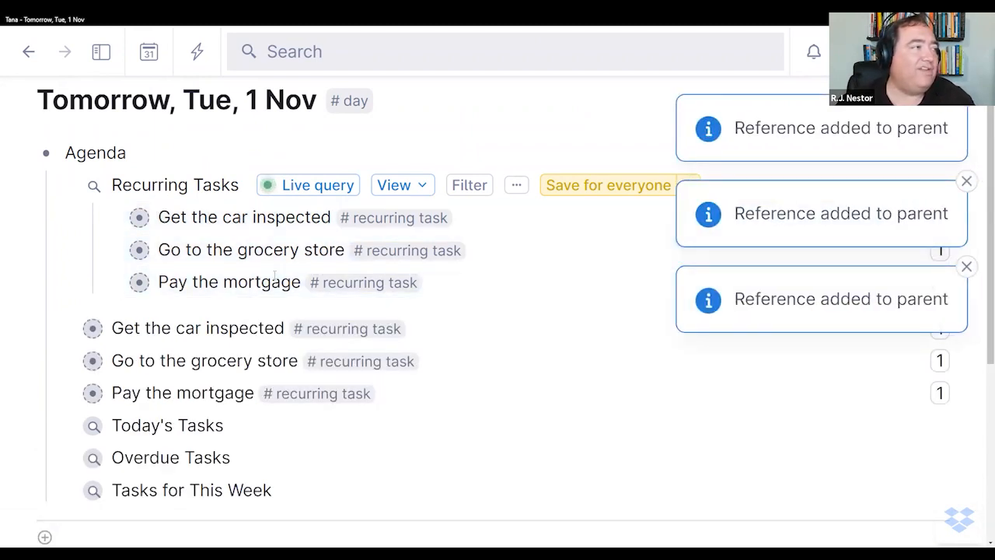
pyautogui.press('Escape')
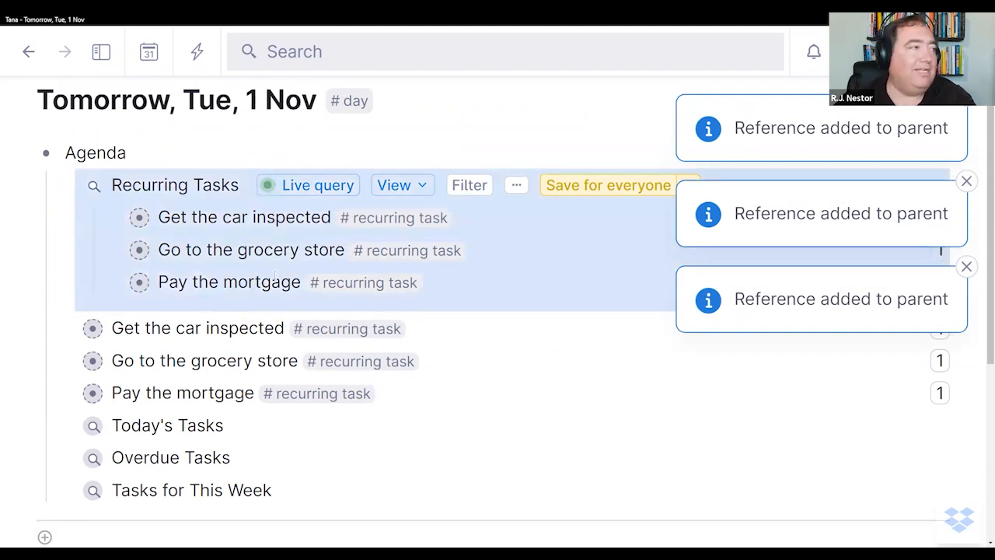
pyautogui.press('Delete')
# - Duplicate the three recurring task references under Agenda and delete the original references
pyautogui.press('Down')
pyautogui.press('Down')
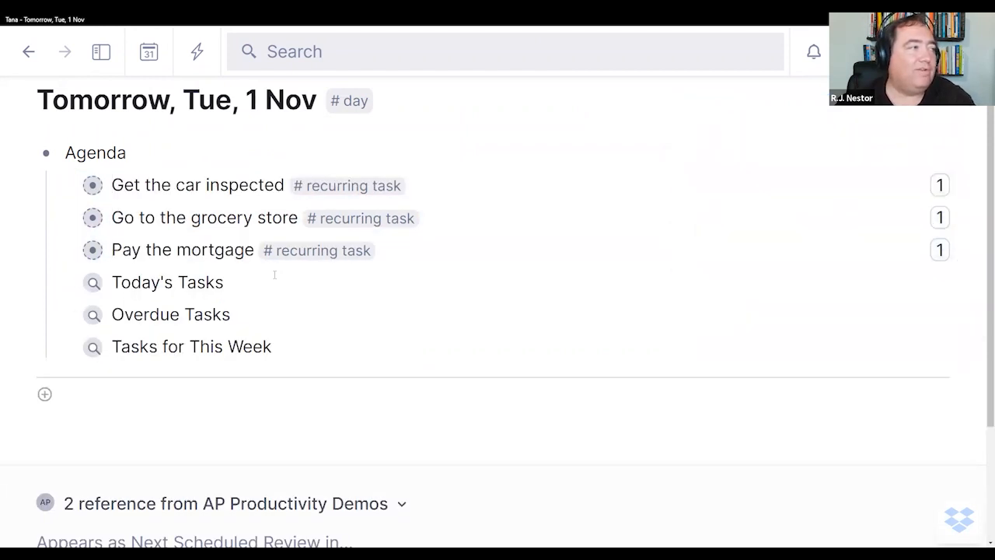
pyautogui.hotkey('shift', 'Up')
pyautogui.hotkey('shift', 'Up')
pyautogui.hotkey('shift', 'Up')
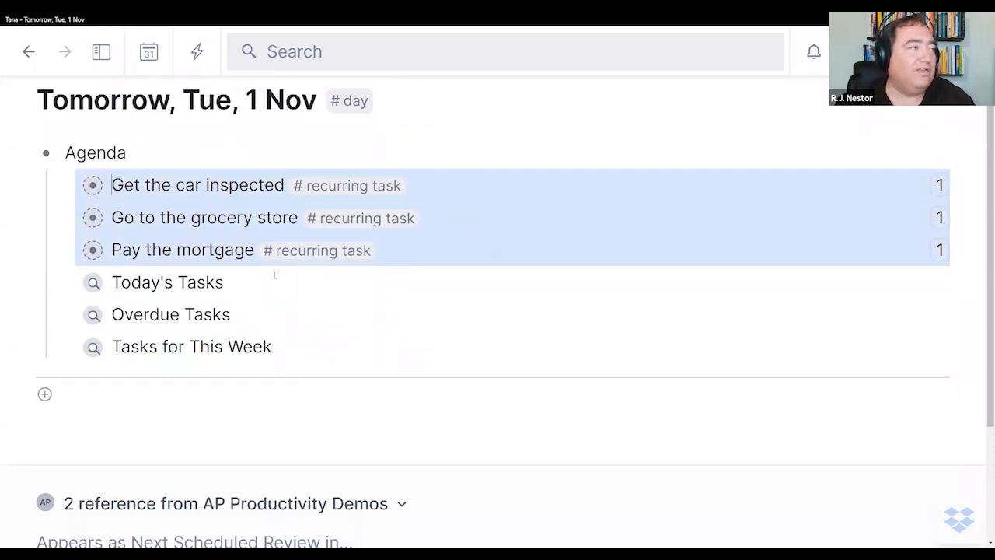
pyautogui.hotkey('ctrl', 'shift', 'd')
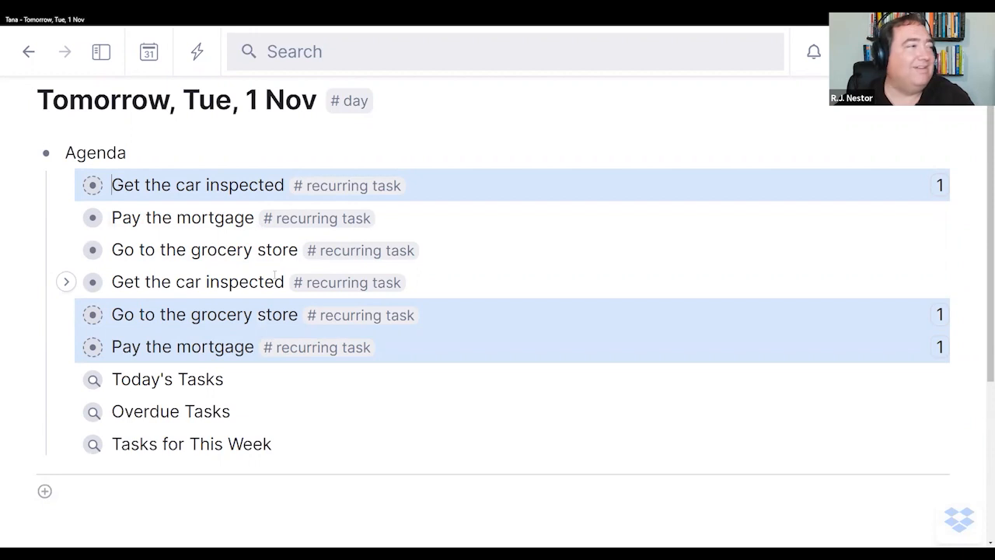
pyautogui.press('Delete')
# - Remove the recurring task tag from the three duplicated tasks: mortgage, grocery store and car inspection
pyautogui.press('Down')
pyautogui.press('Down')
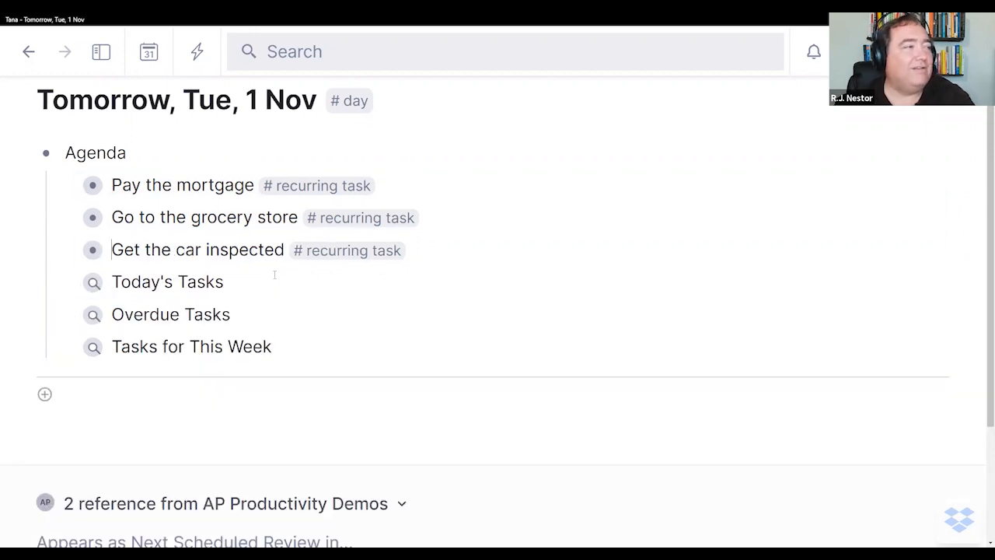
pyautogui.hotkey('shift', 'Up')
pyautogui.hotkey('shift', 'Up')
pyautogui.hotkey('shift', 'Up')
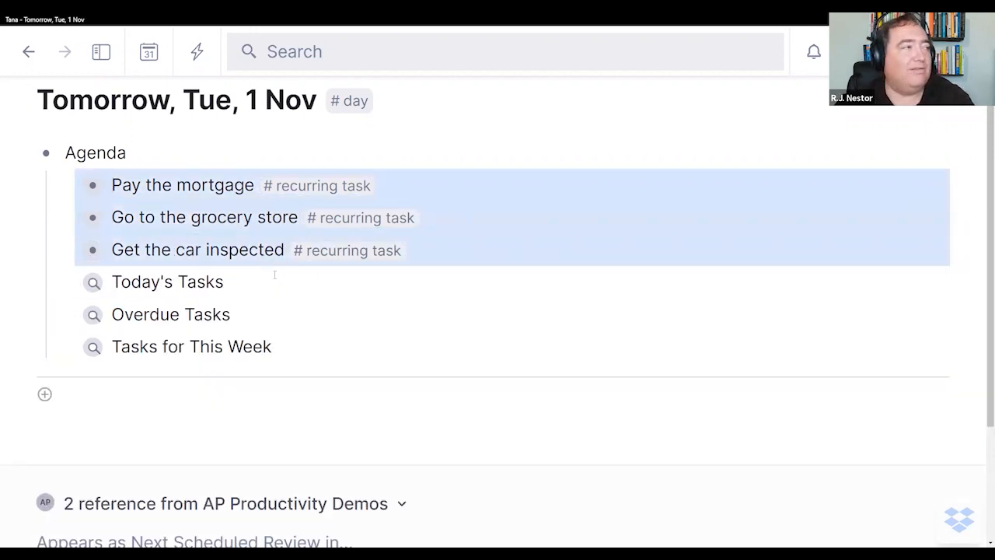
pyautogui.hotkey('ctrl', 'k')
pyautogui.write('re')
pyautogui.press('Return')
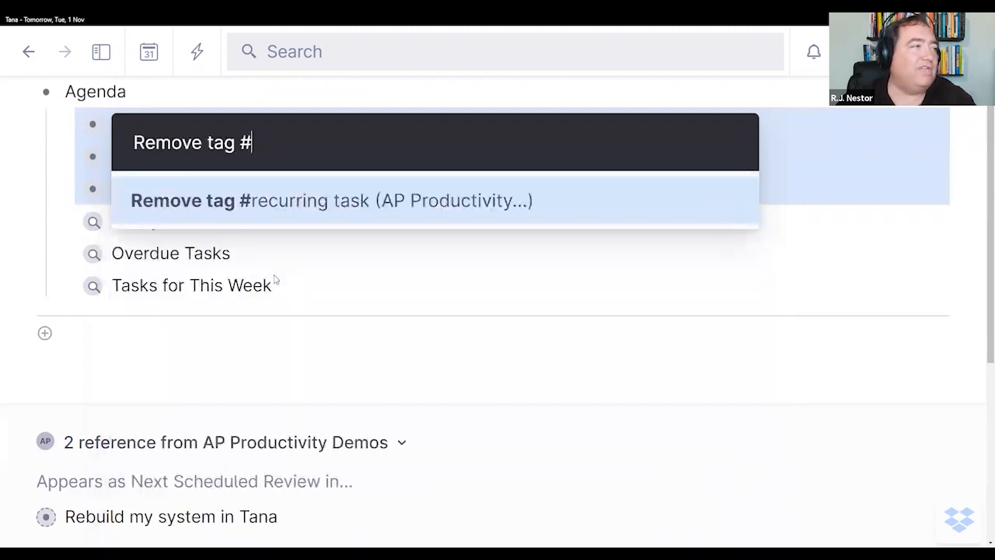
pyautogui.press('Return')
# - Add the todo tag to the three duplicated tasks and clear the selection
pyautogui.press('#')
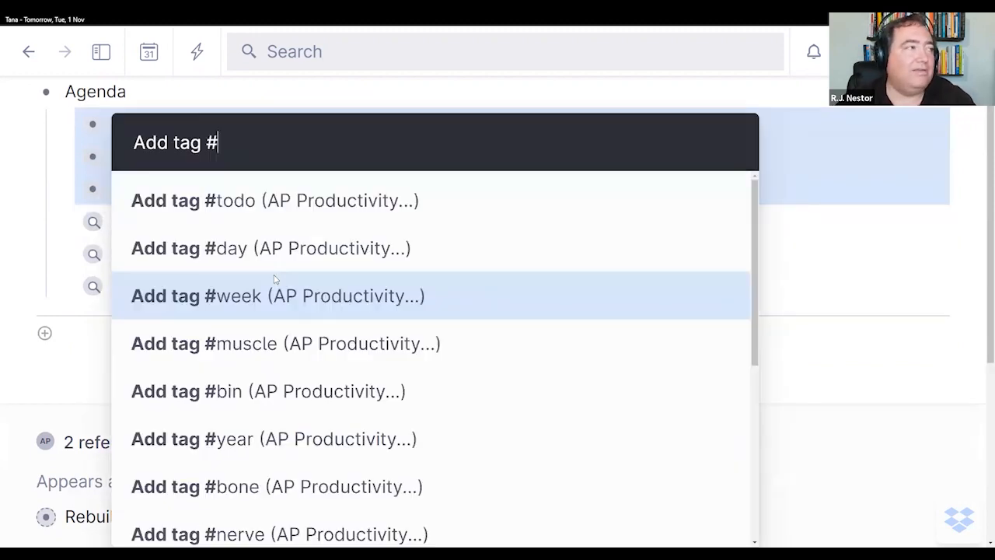
pyautogui.write('t')
pyautogui.press('Return')
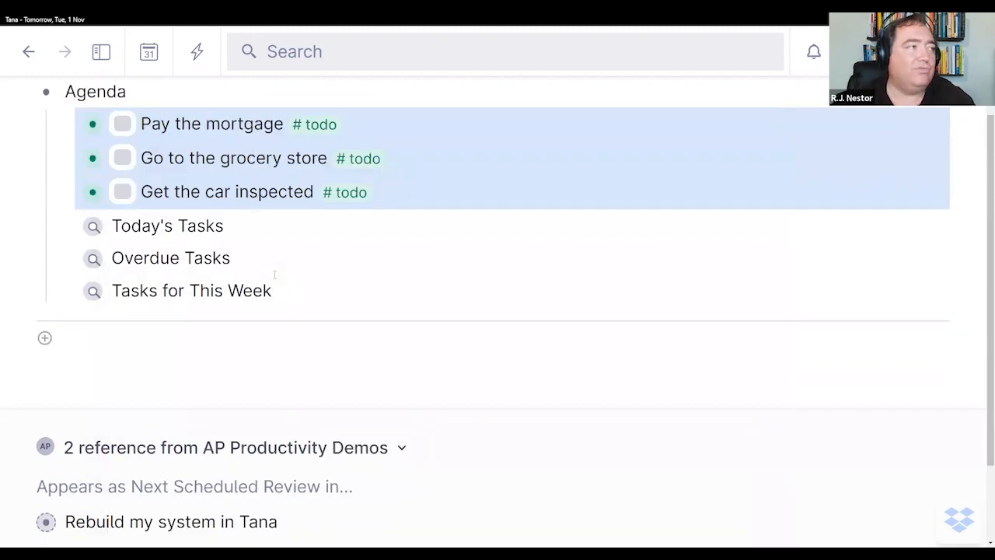
pyautogui.click(299, 334)
pyautogui.scroll(2, 418, 363)
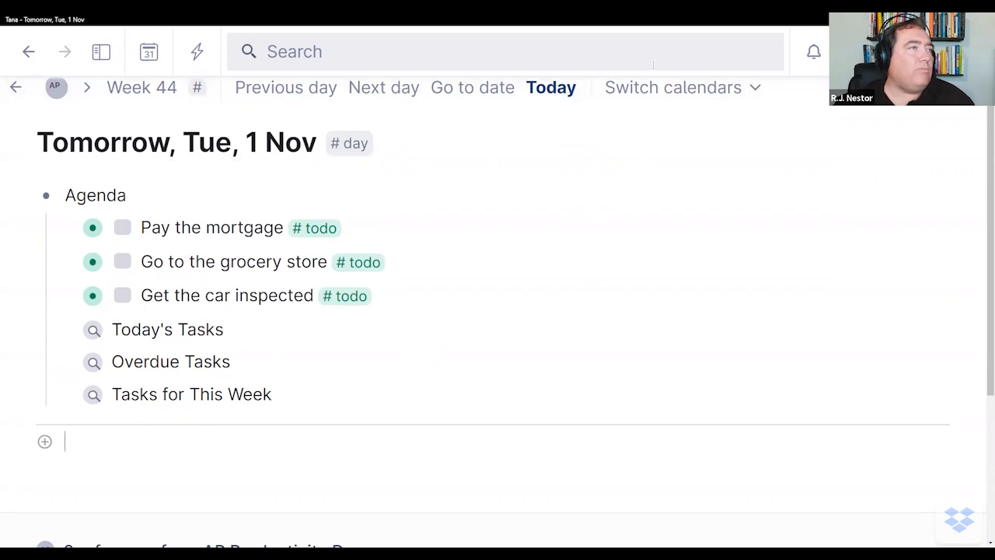
# - Reduce the window's page zoom by two levels
pyautogui.click(907, 19)
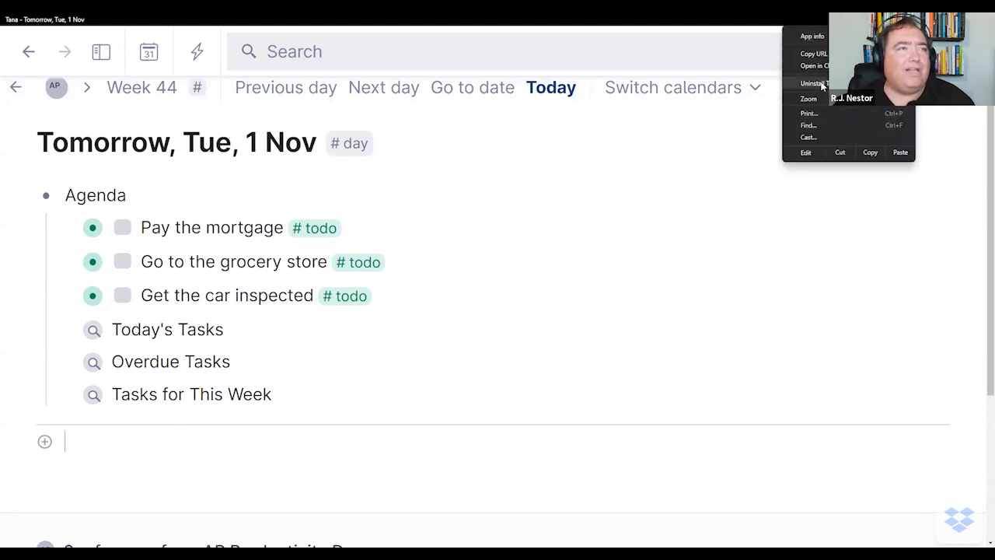
pyautogui.click(847, 99)
pyautogui.click(848, 99)
pyautogui.click(666, 289)
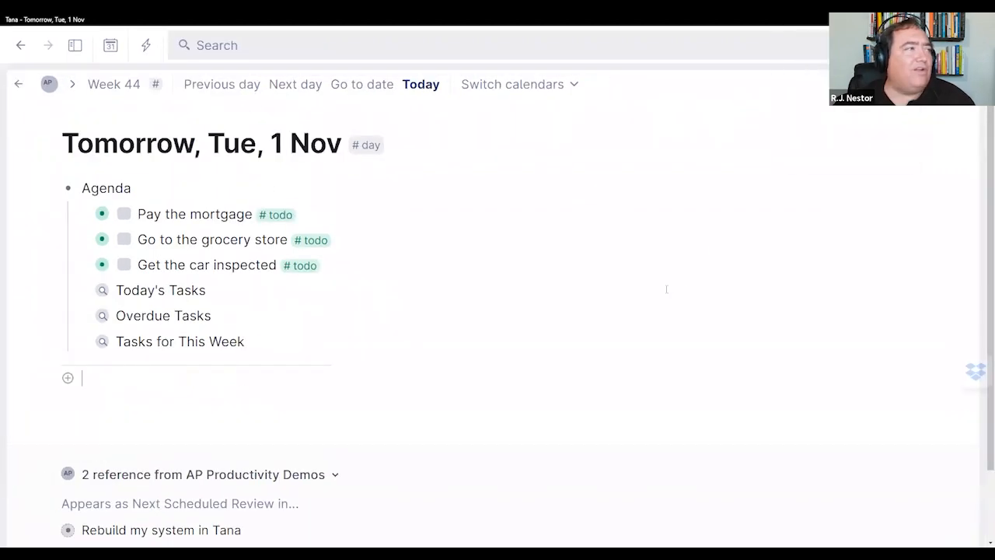
pyautogui.click(49, 85)
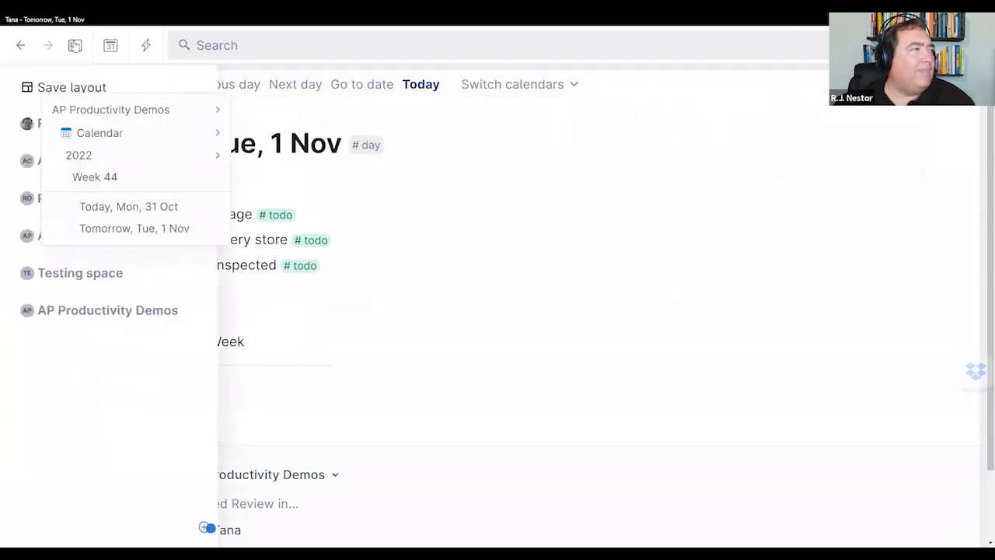
pyautogui.click(75, 46)
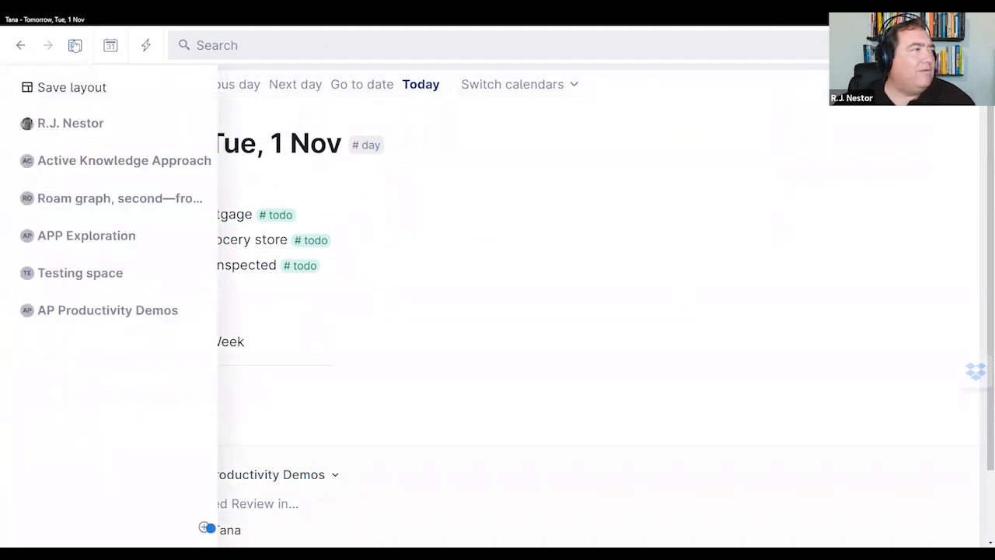
pyautogui.click(75, 45)
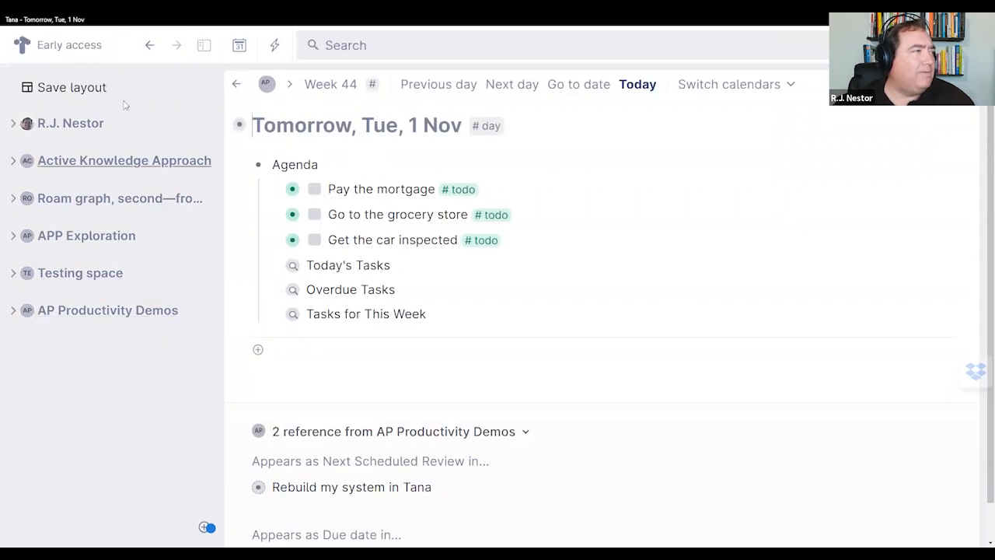
pyautogui.click(204, 45)
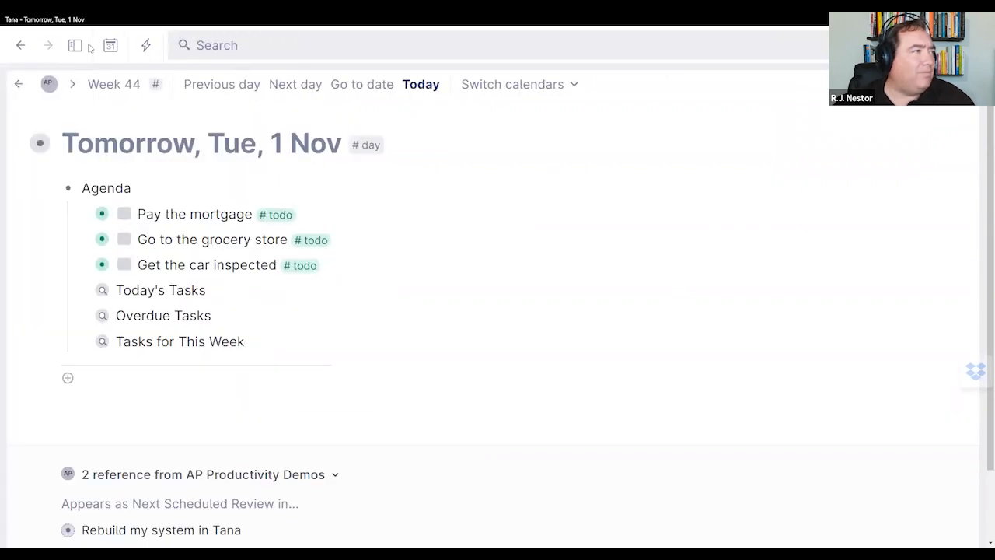
# - Open the WORKING WITH RECURRENCE page from the AP Productivity Demos workspace
pyautogui.moveTo(74, 45)
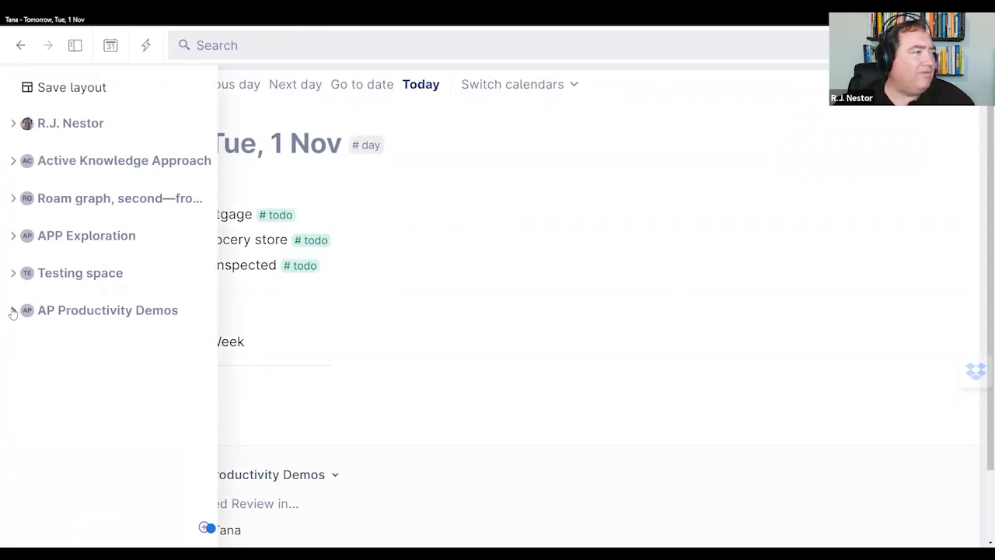
pyautogui.click(12, 311)
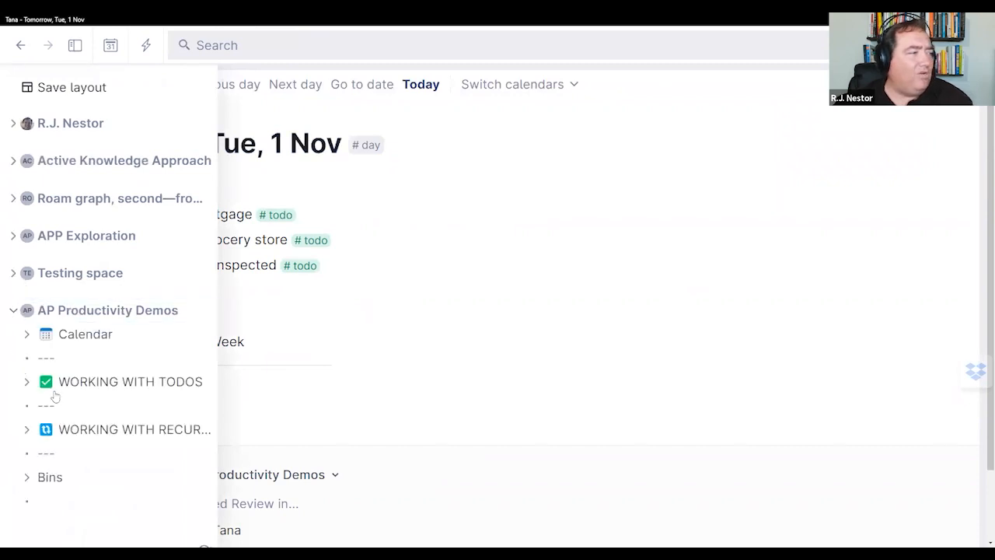
pyautogui.scroll(-1, 71, 406)
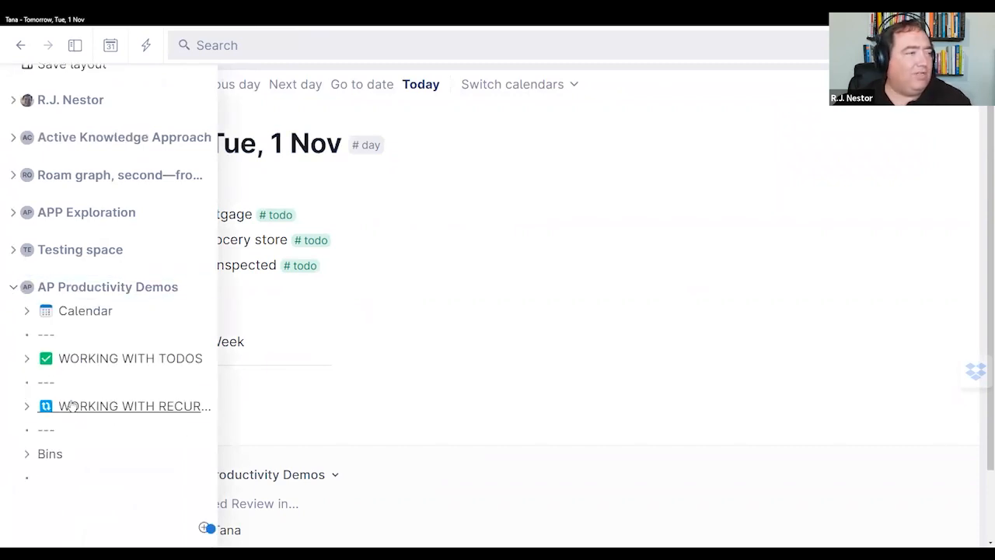
pyautogui.click(71, 405)
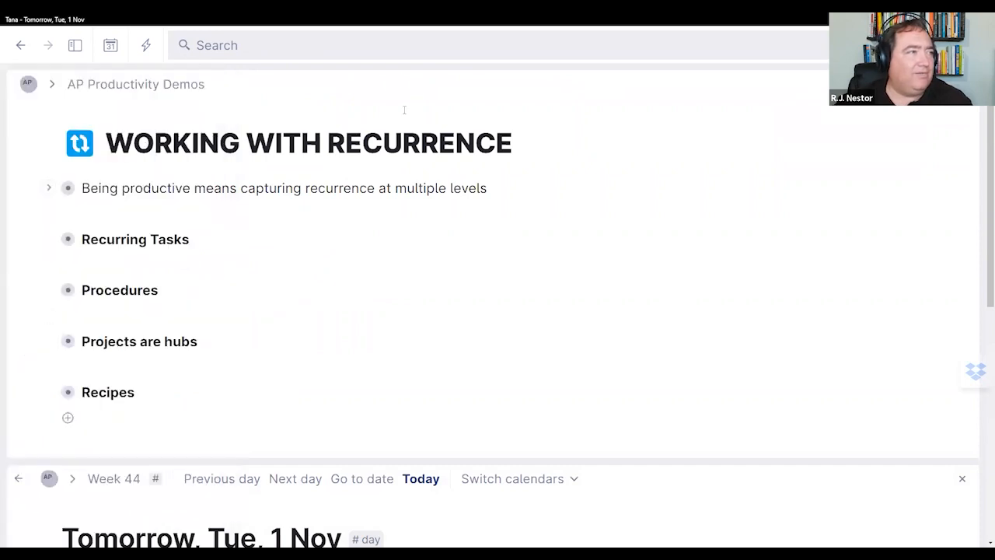
# - Place the WORKING WITH RECURRENCE panel to the right of the day page and expand its Recurring Tasks node
pyautogui.moveTo(403, 81); pyautogui.dragTo(976, 501)
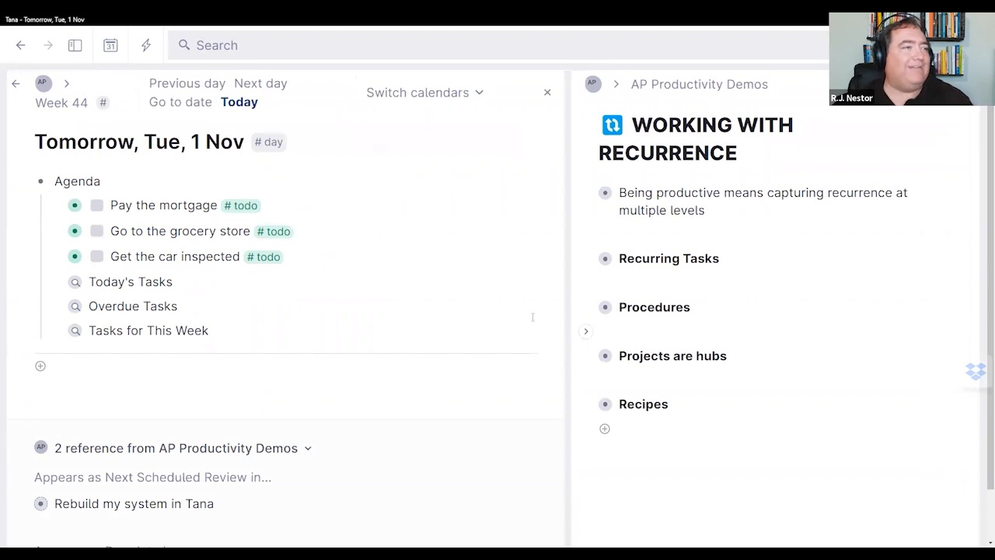
pyautogui.click(586, 260)
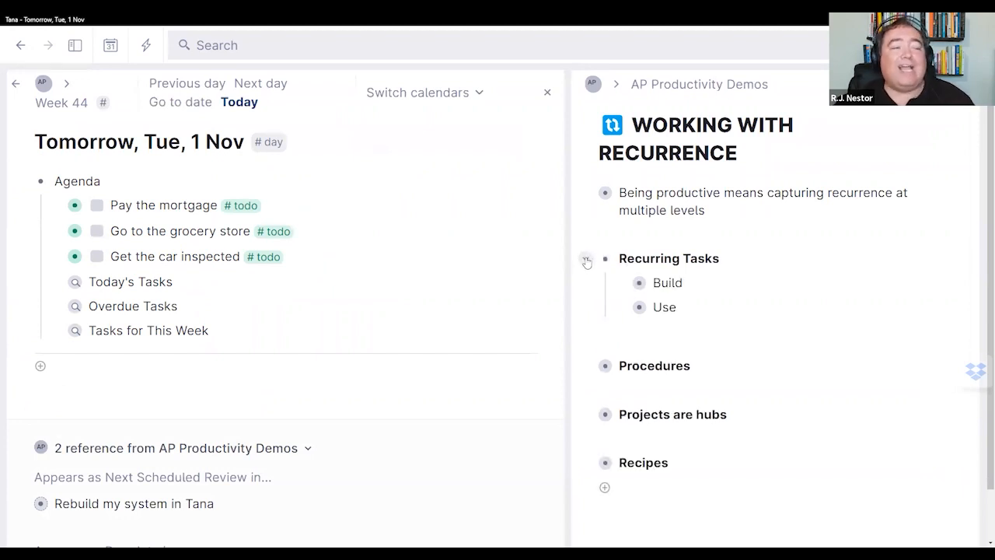
# - Collapse Recurring Tasks and expand Procedures, its Build node and the note on the supertag and fields
pyautogui.click(586, 261)
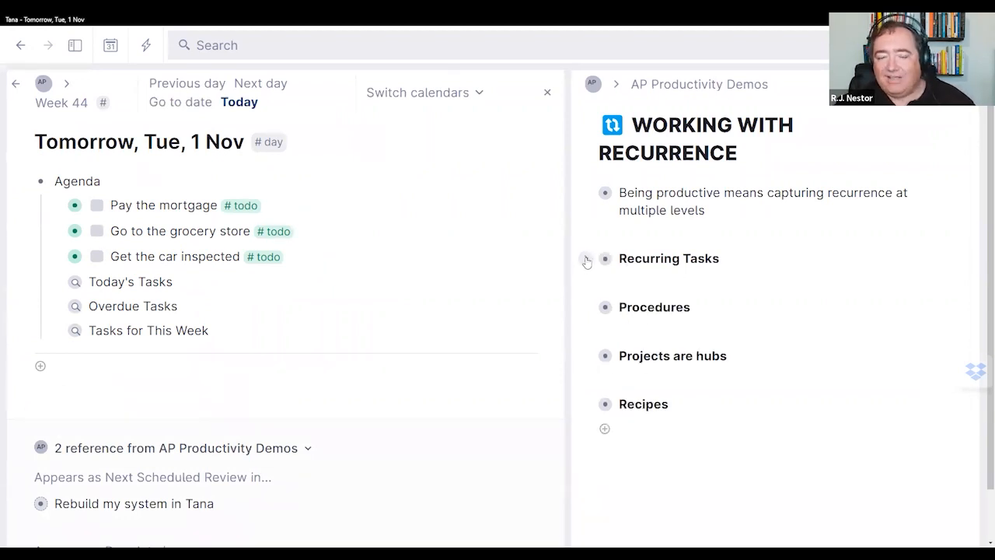
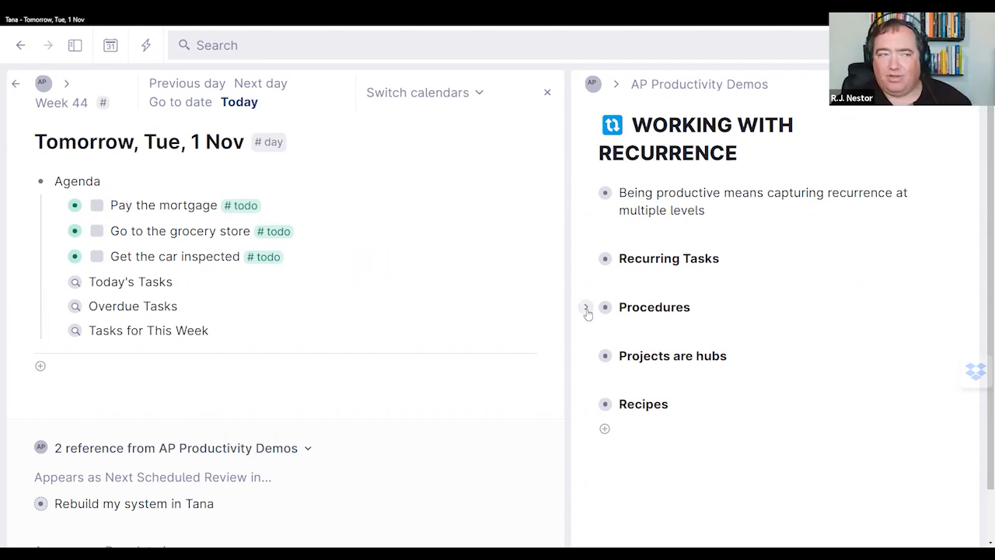
pyautogui.click(586, 307)
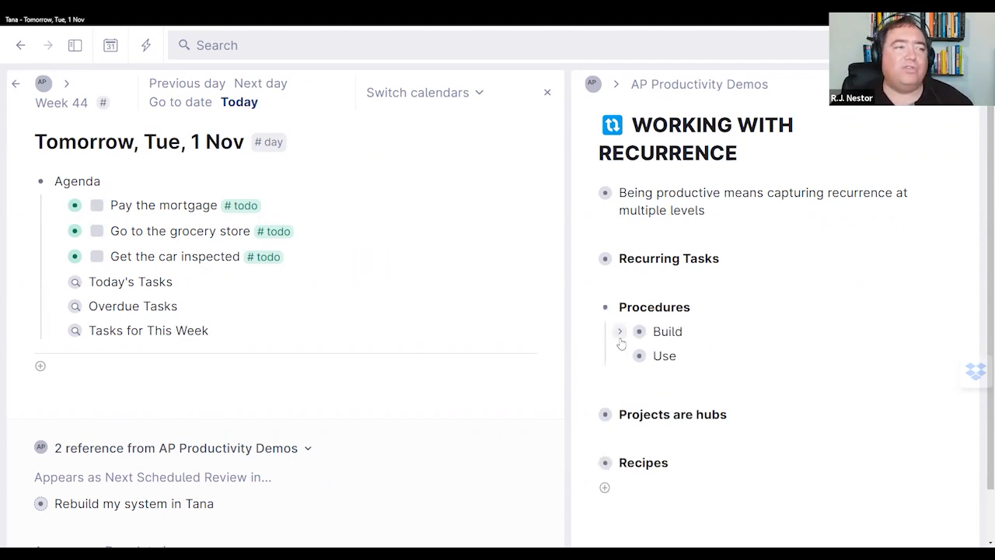
pyautogui.click(620, 332)
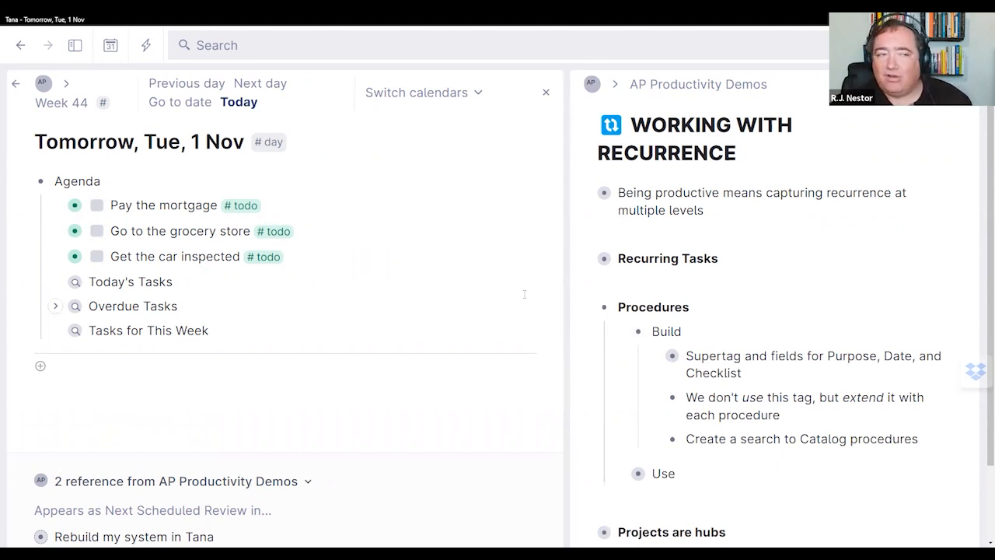
pyautogui.click(653, 356)
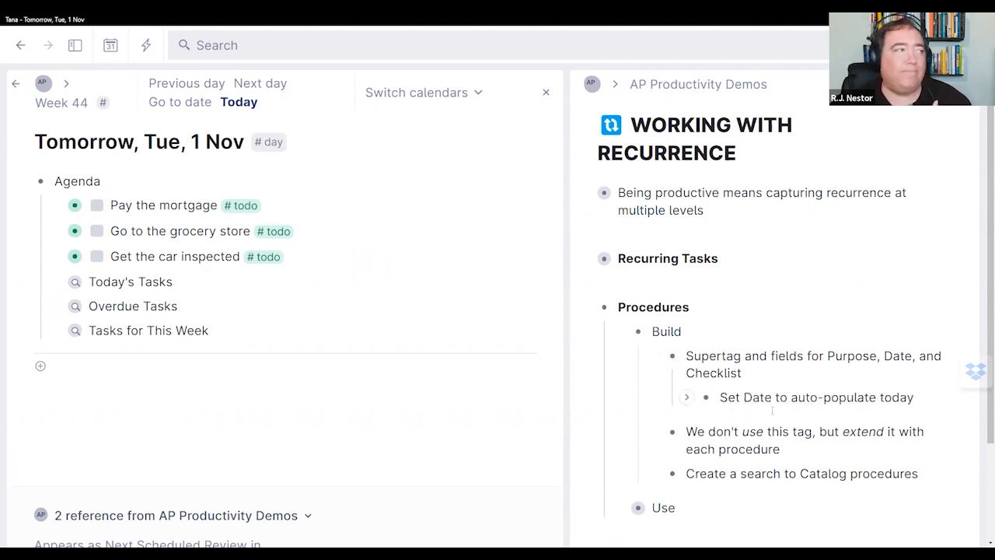
# - Switch the day page from tomorrow to today and collapse its Agenda
pyautogui.click(22, 184)
pyautogui.click(241, 109)
pyautogui.click(23, 183)
# - Add a blank node below today's Agenda and apply a newly created procedure supertag to it
pyautogui.click(63, 211)
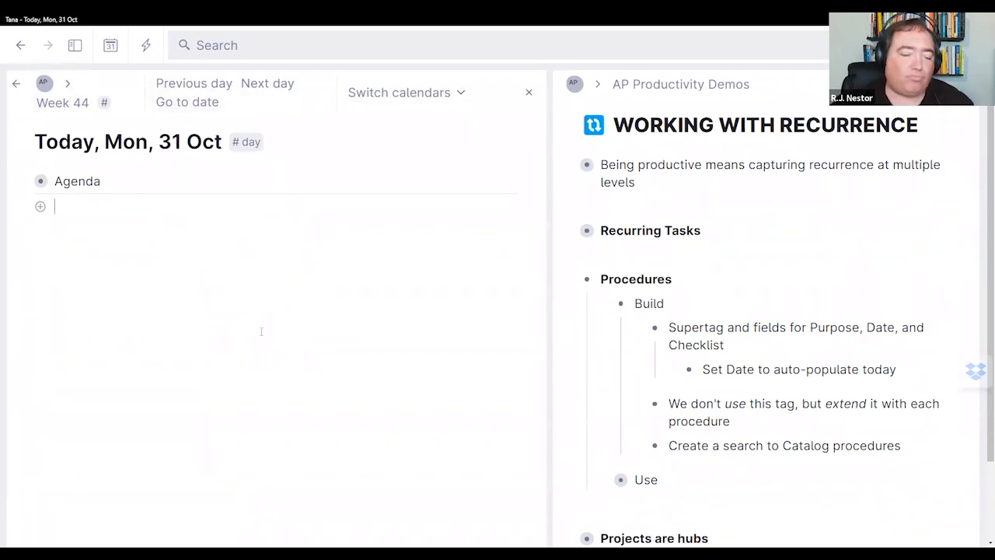
pyautogui.write('#p')
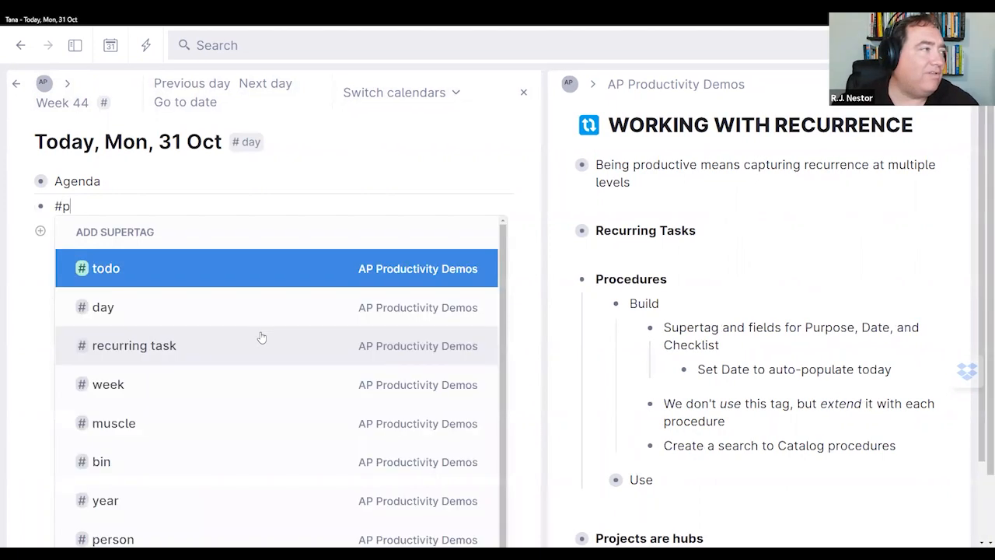
pyautogui.write('rocedure')
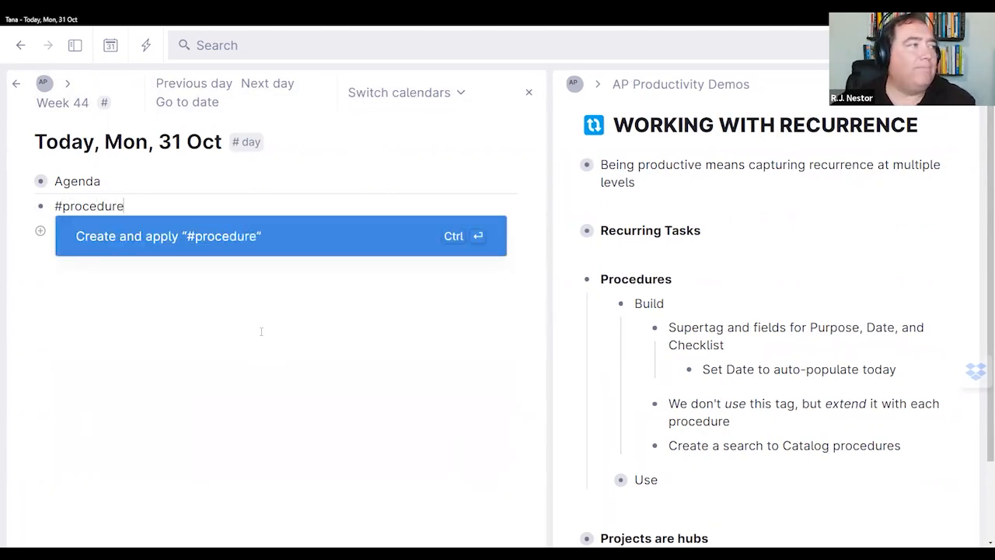
pyautogui.hotkey('ctrl', 'Return')
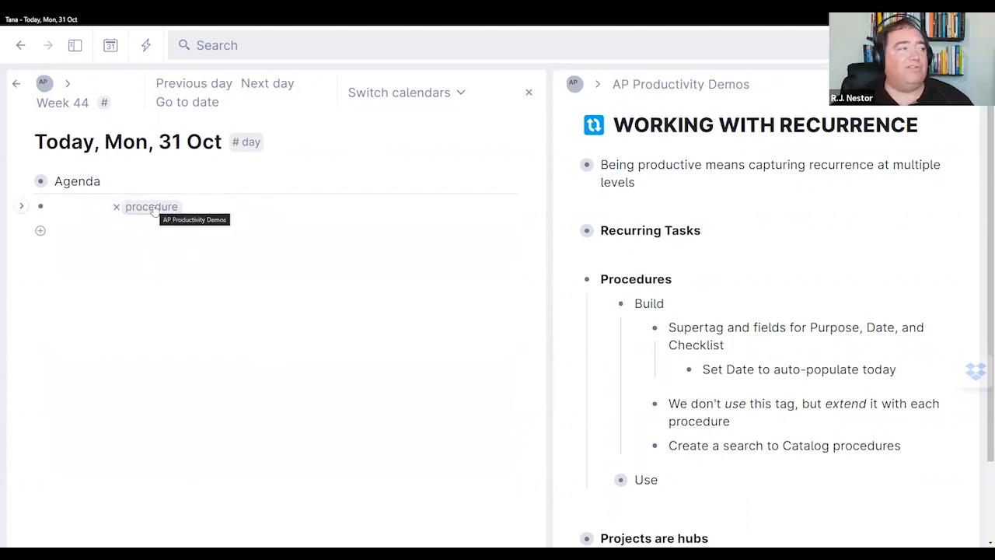
# - Open the configuration of the procedure tag and add a new Date field to its default content
pyautogui.click(152, 207)
pyautogui.click(99, 404)
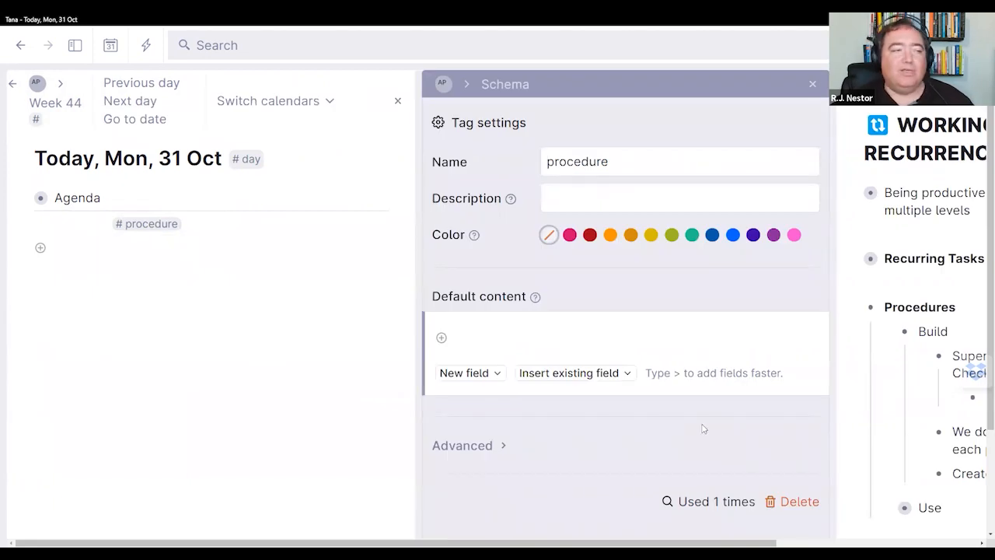
pyautogui.moveTo(665, 542); pyautogui.dragTo(759, 542)
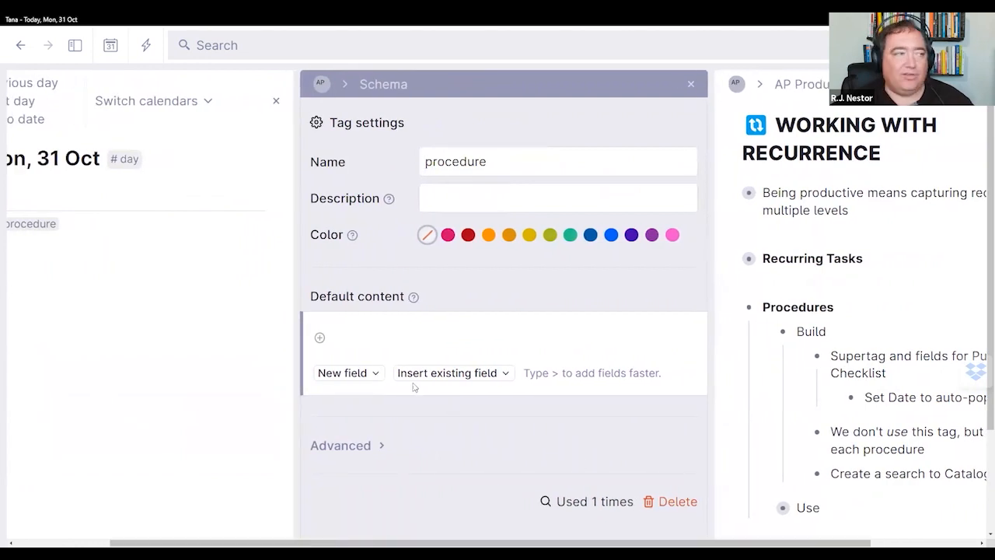
pyautogui.click(367, 342)
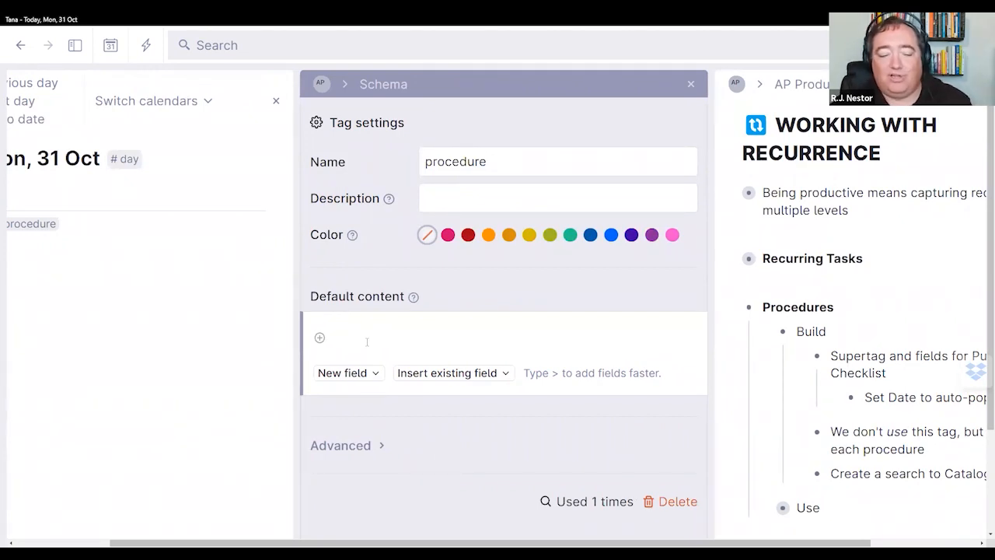
pyautogui.write('>Dat')
pyautogui.write('e')
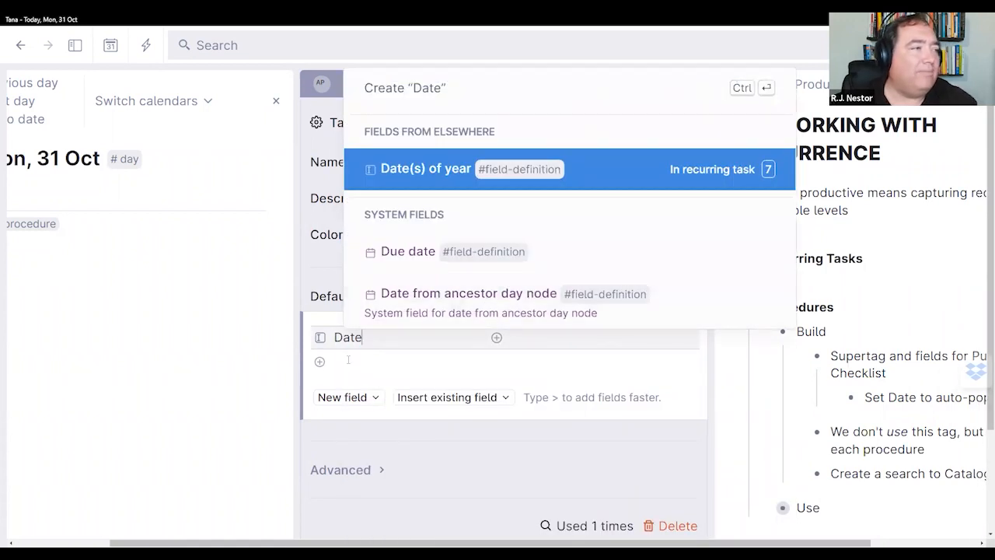
pyautogui.click(367, 362)
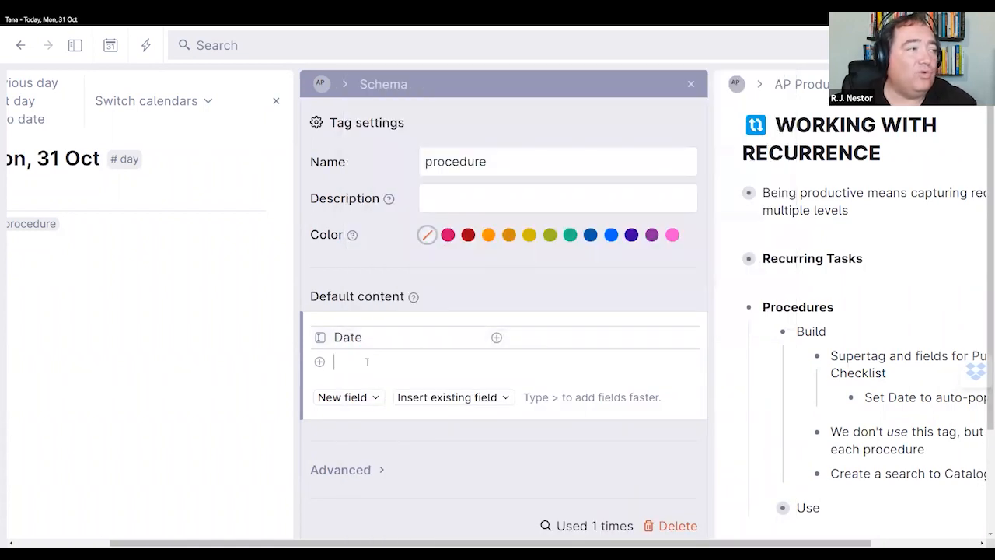
# - Set the Date field's type to Date, auto-initialize it to the current date, and return to the procedure tag settings
pyautogui.click(319, 339)
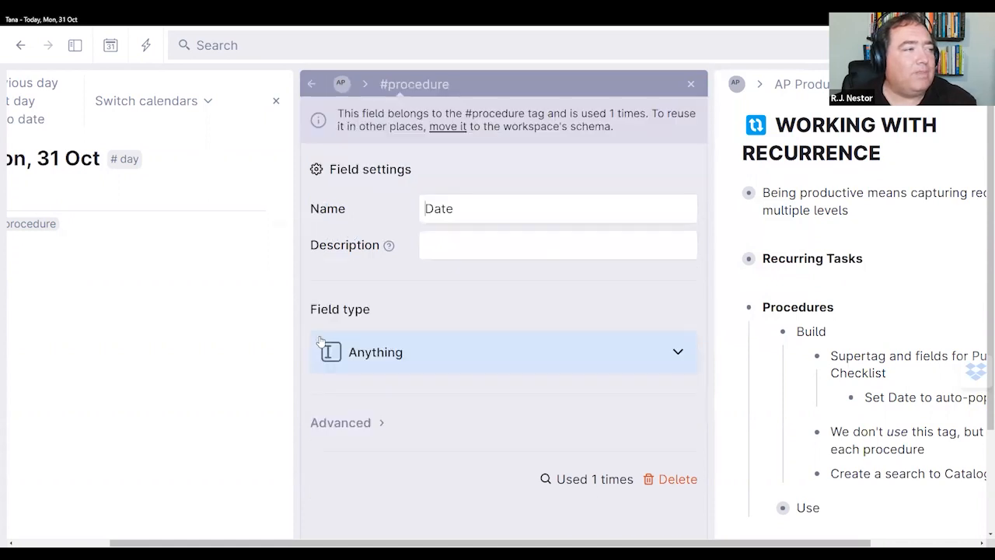
pyautogui.click(401, 348)
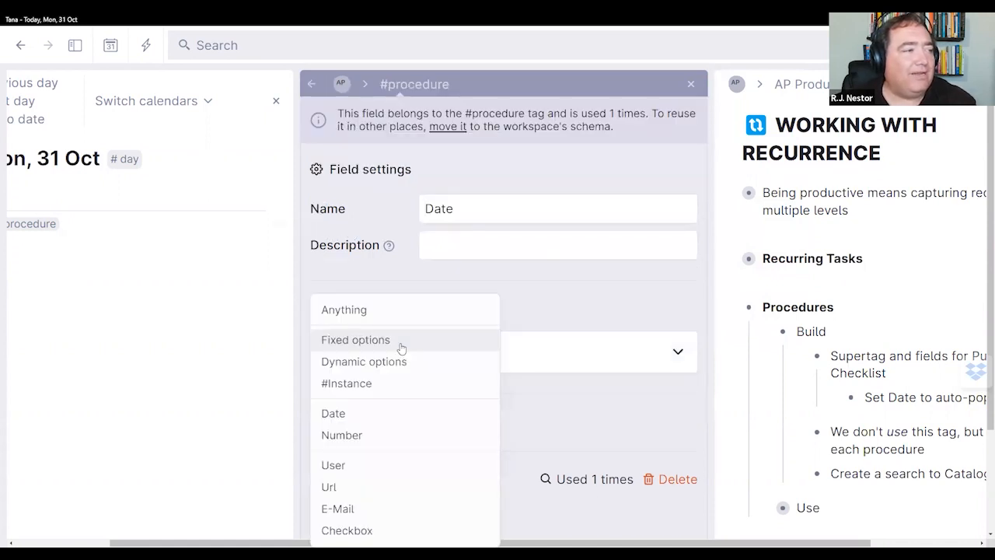
pyautogui.click(369, 412)
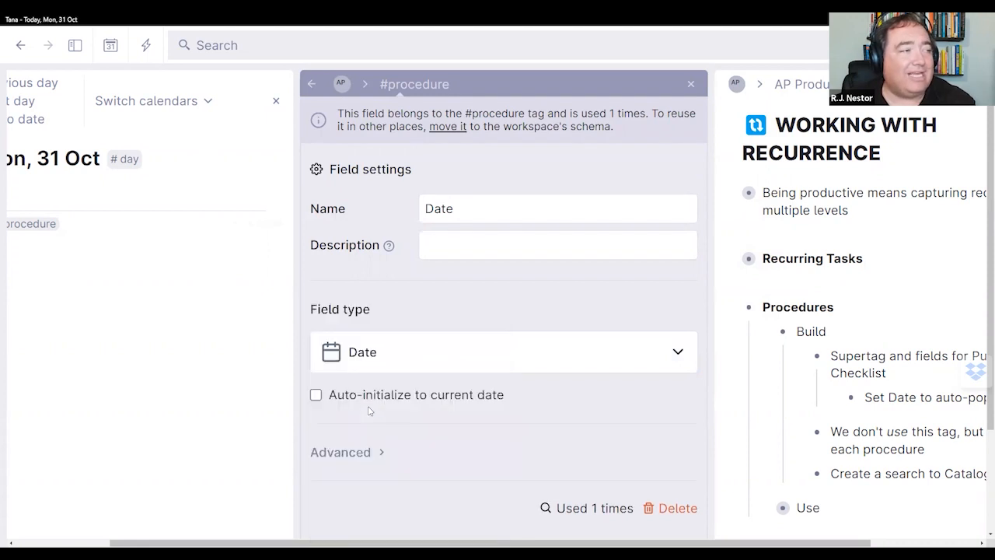
pyautogui.click(316, 397)
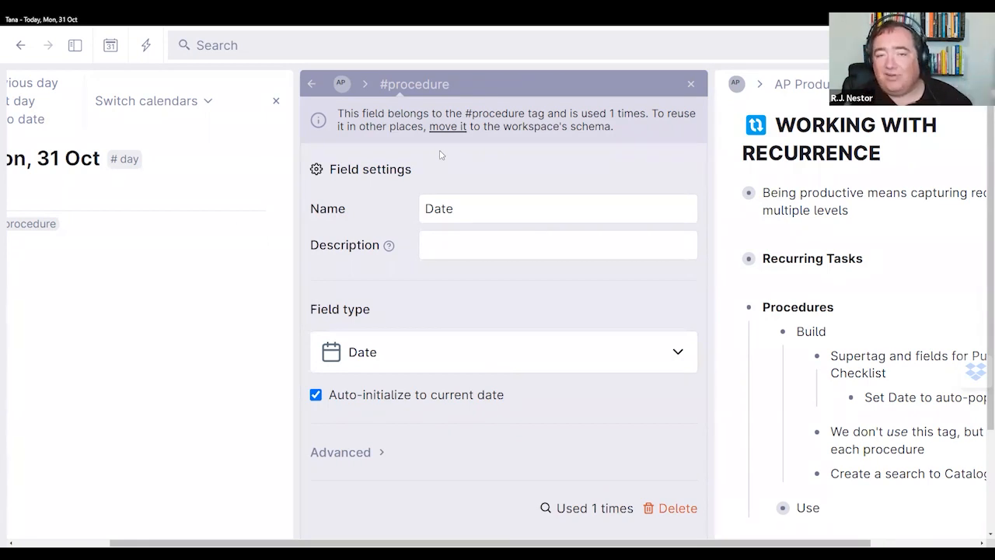
pyautogui.click(311, 85)
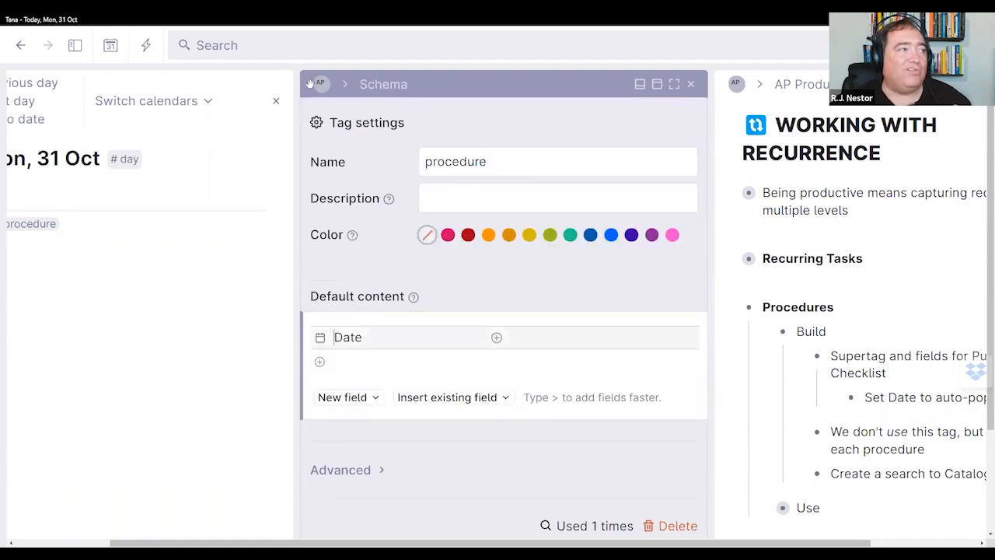
# - Add Purpose and Checklist fields below Date in the procedure tag's default content
pyautogui.click(372, 356)
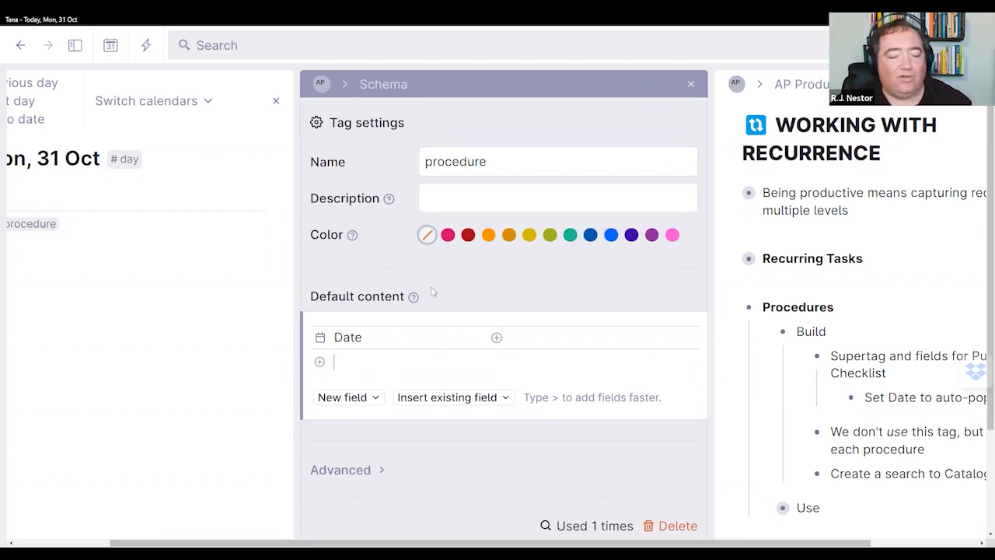
pyautogui.write('>Pur')
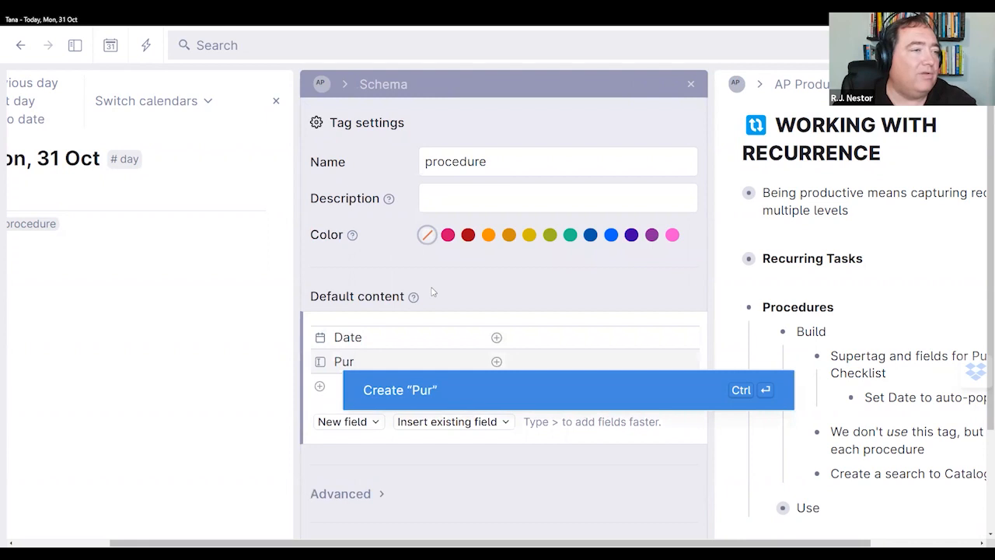
pyautogui.write('pose')
pyautogui.press('Return')
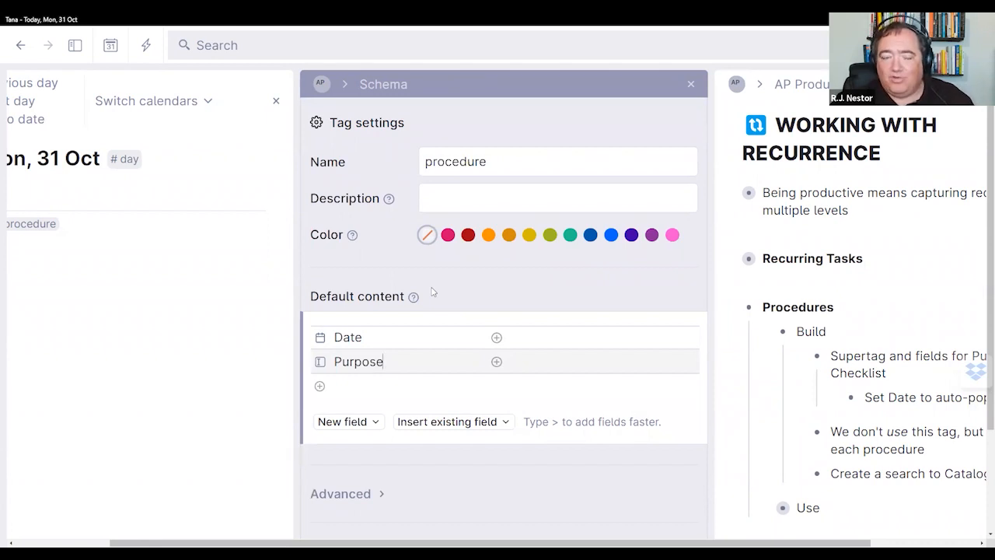
pyautogui.press('Return')
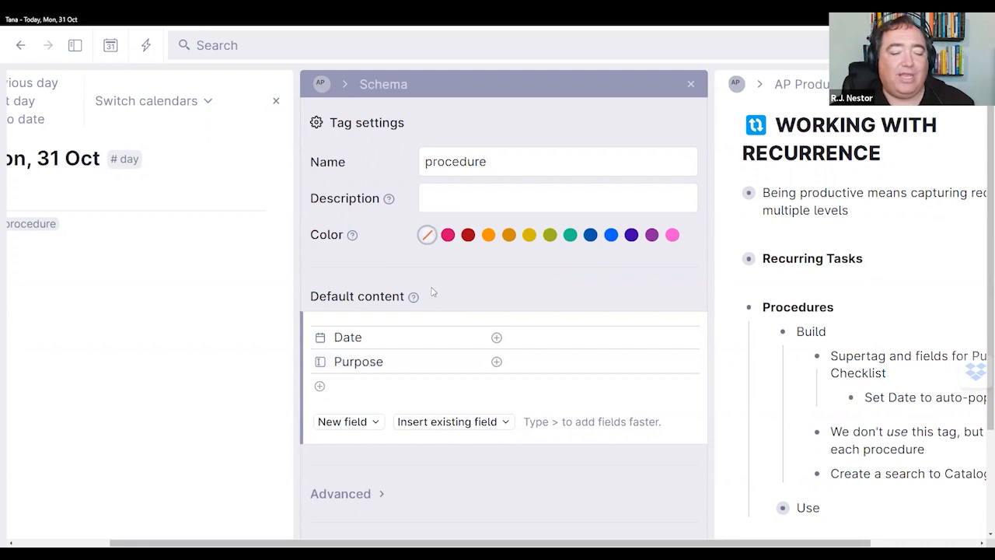
pyautogui.write('C')
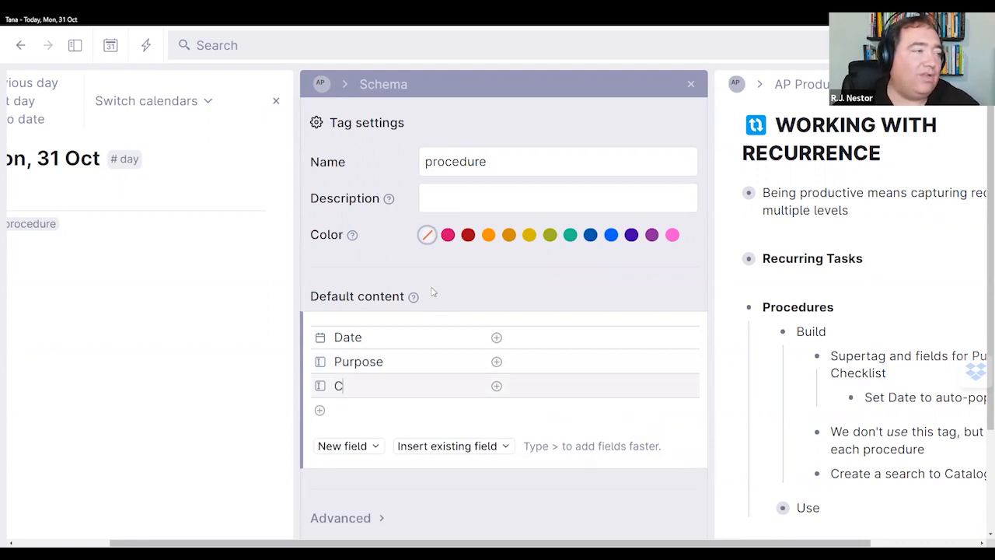
pyautogui.write('hecklist')
pyautogui.press('Escape')
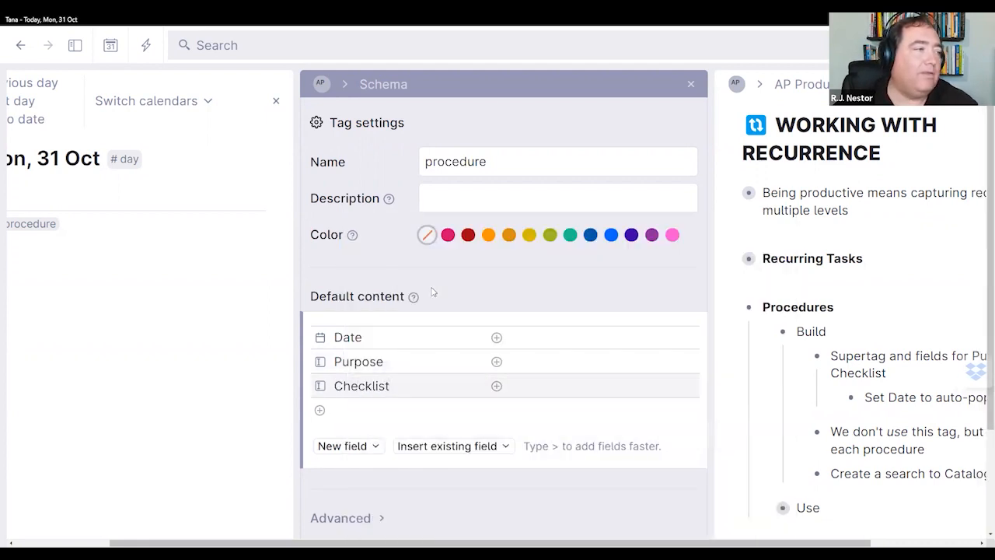
pyautogui.click(544, 383)
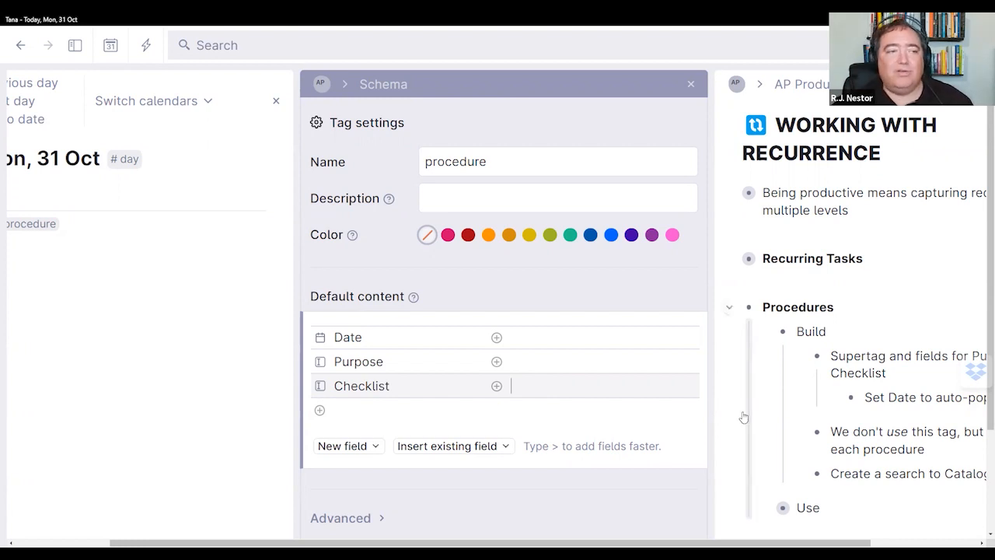
pyautogui.hscroll(2, 744, 415)
pyautogui.hscroll(-4, 498, 309)
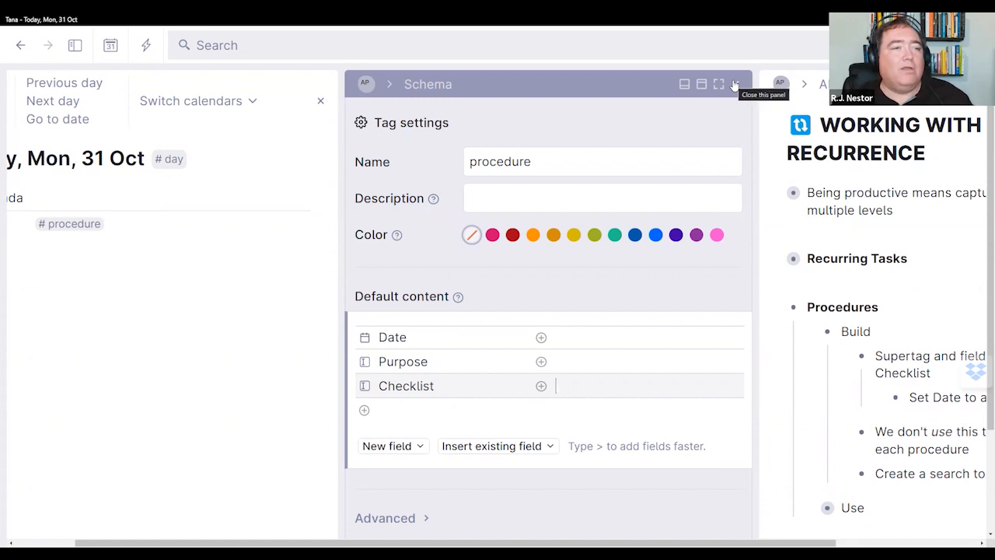
# - Close the procedure tag settings and switch the Procedures outline from the Build notes to the Use notes
pyautogui.click(734, 84)
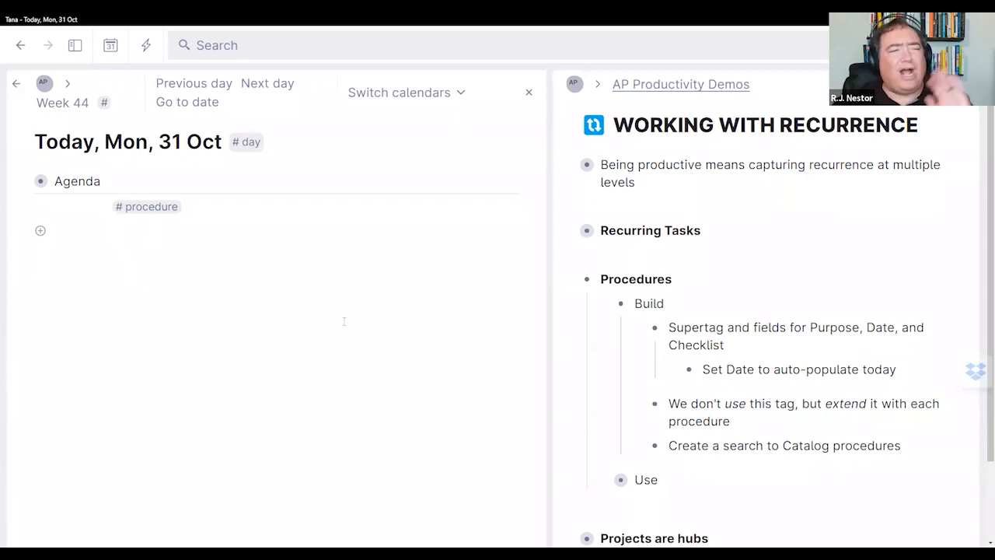
pyautogui.click(607, 304)
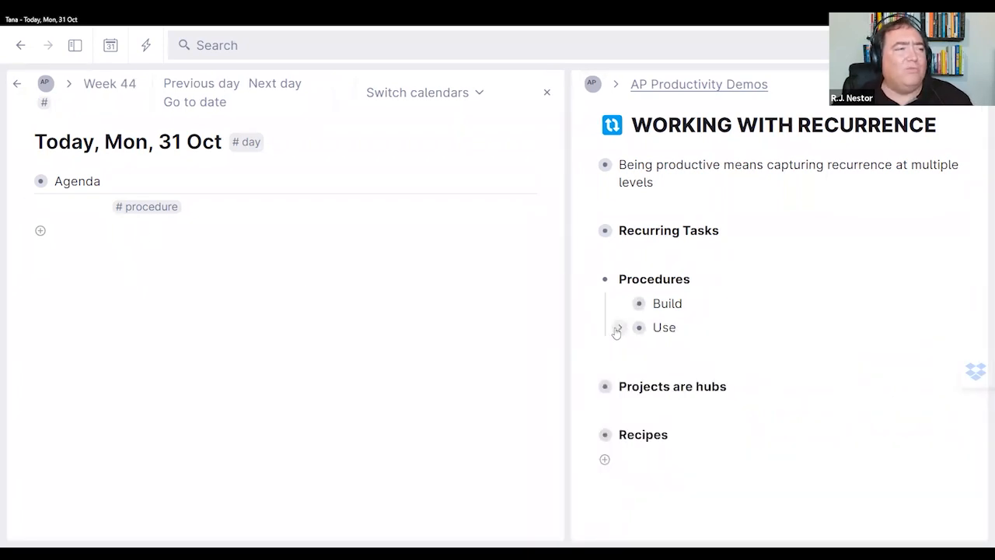
pyautogui.click(618, 329)
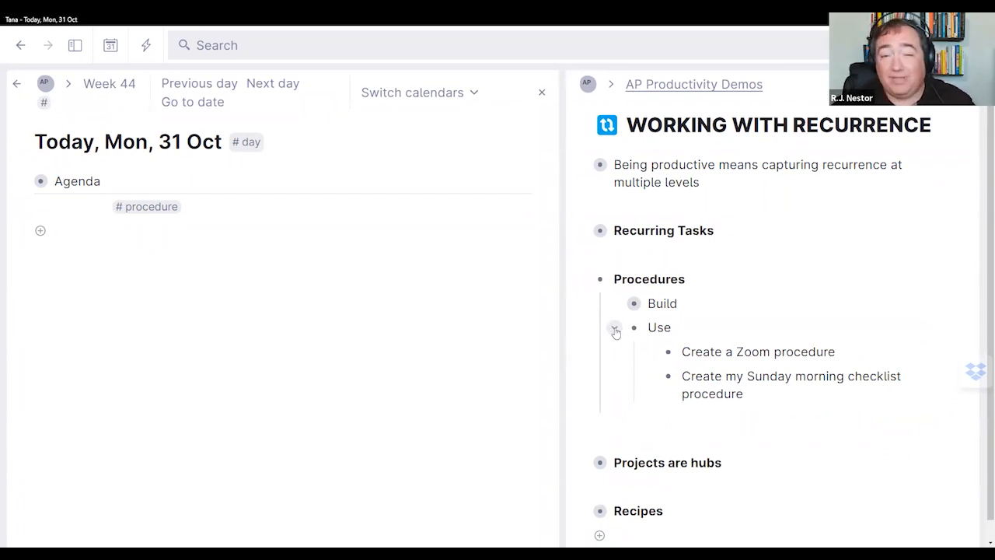
# - Add a "Meeting at 12" entry under today's Agenda and apply a new supertag named zoom meeting checklist
pyautogui.click(117, 208)
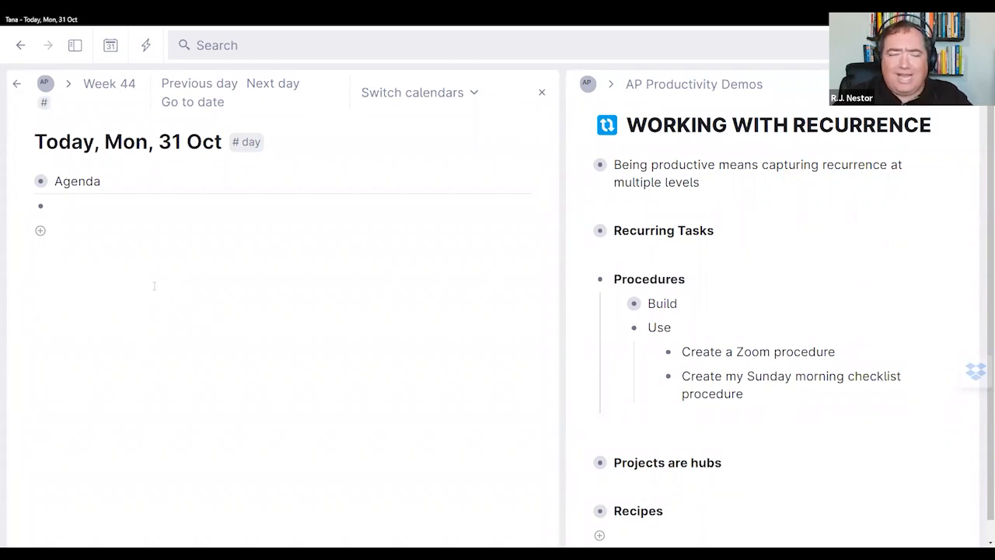
pyautogui.write('Meeting at 12')
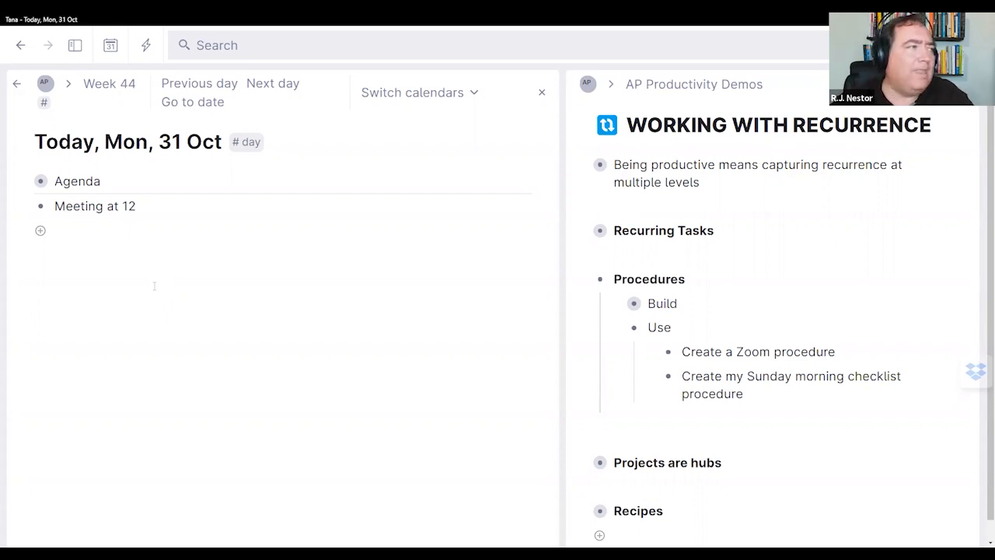
pyautogui.write('#')
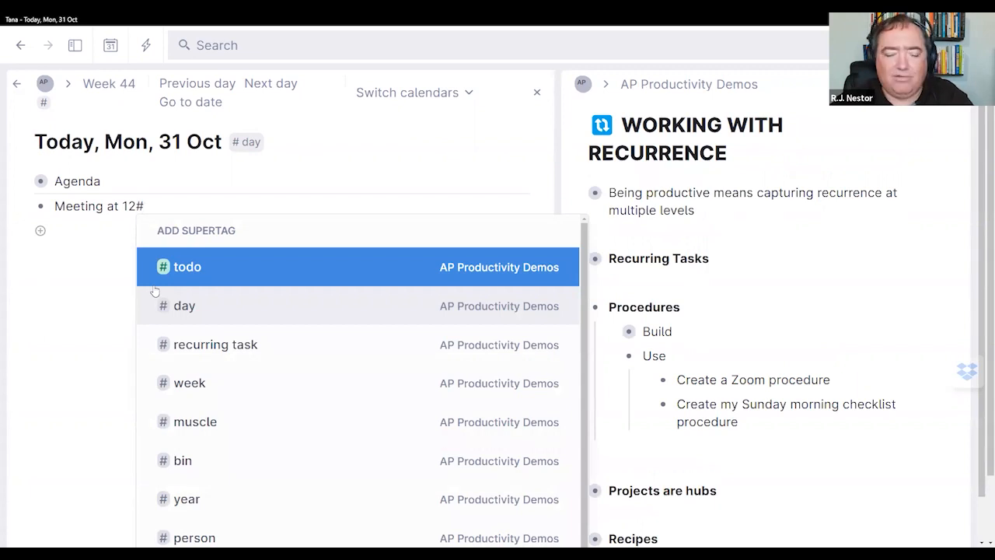
pyautogui.write('zoom meet')
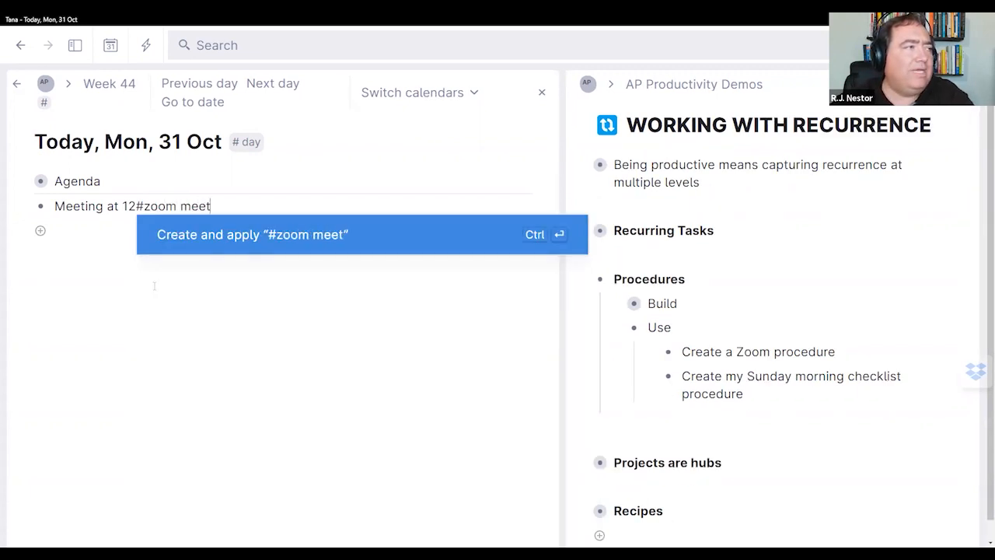
pyautogui.write('ing checklist')
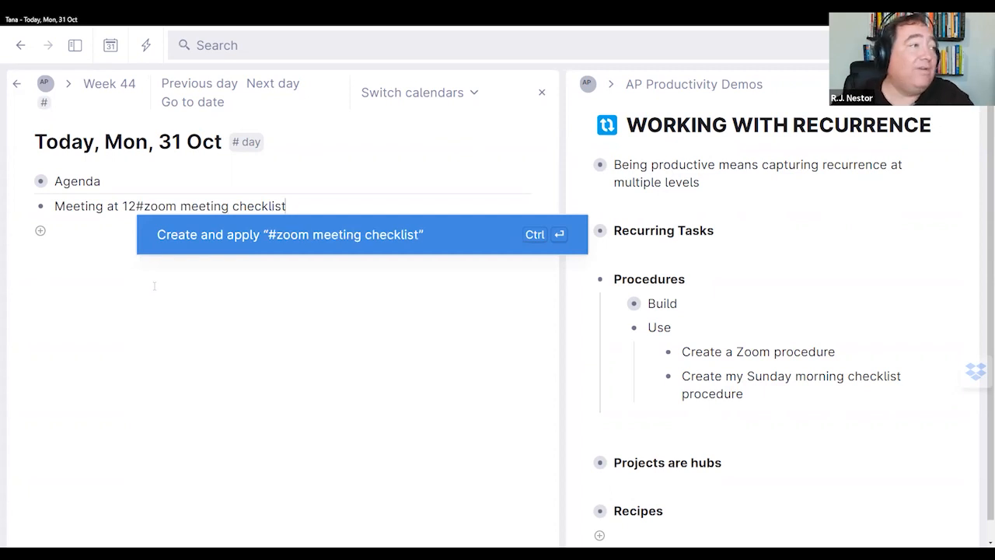
pyautogui.press('Return')
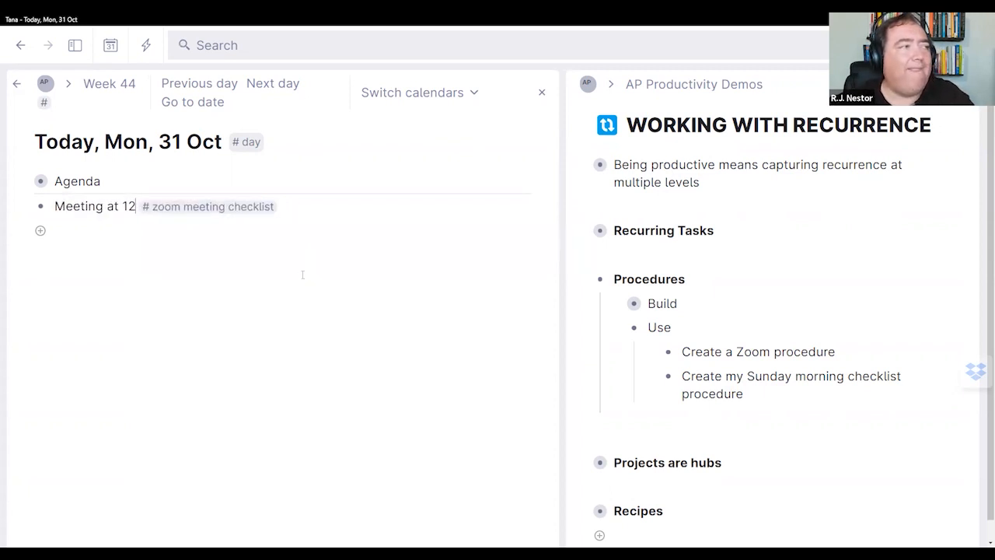
# - Open the zoom meeting checklist tag's configuration and set it to extend the existing procedure tag
pyautogui.moveTo(245, 206)
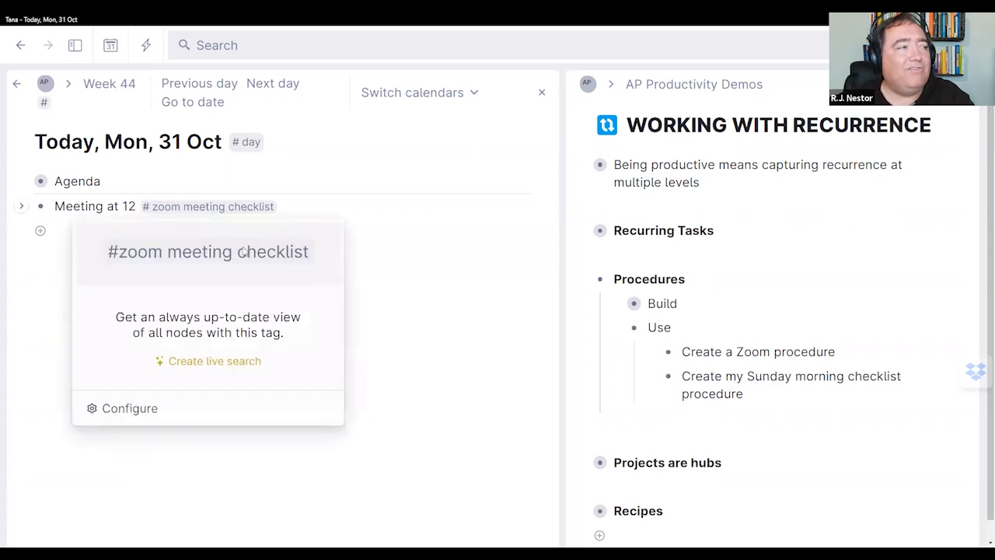
pyautogui.click(147, 411)
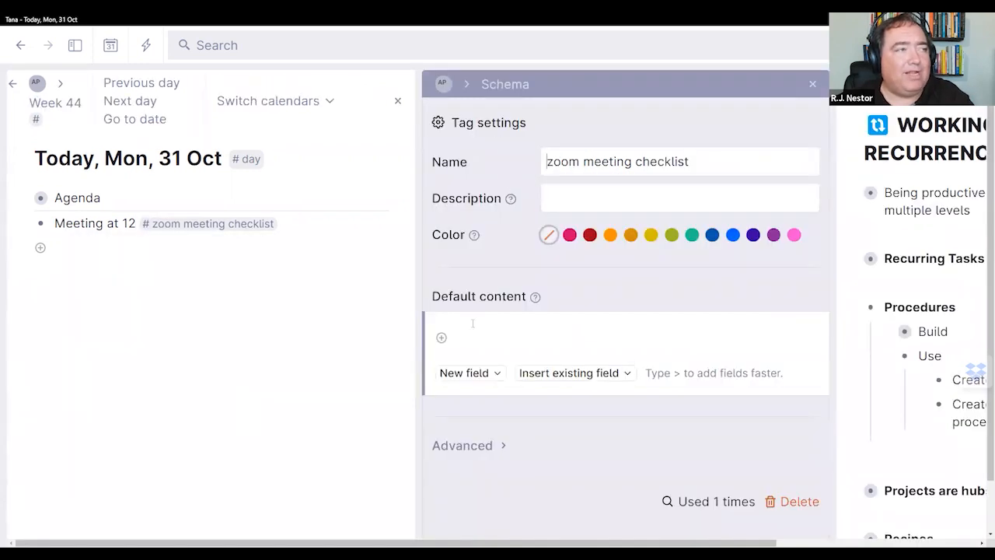
pyautogui.scroll(-1, 461, 373)
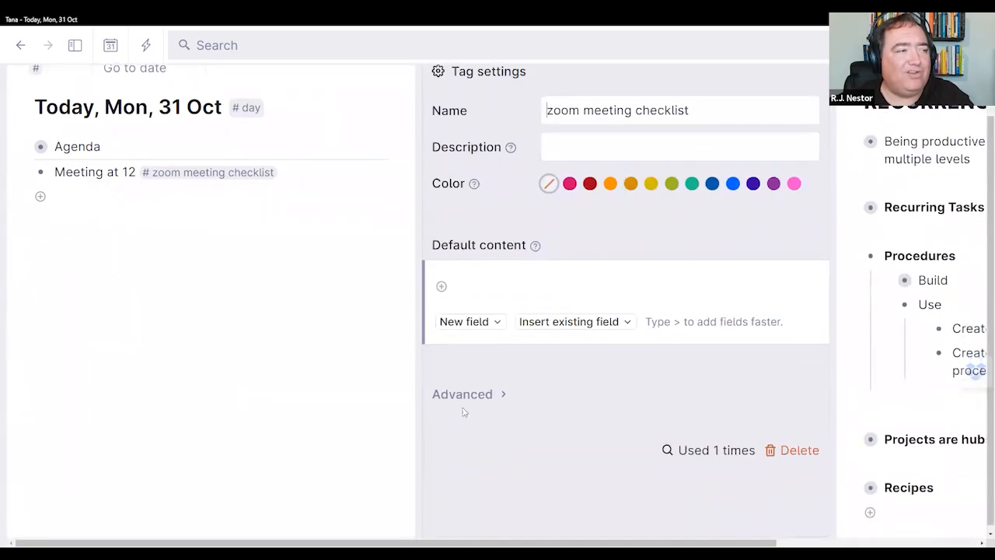
pyautogui.click(501, 399)
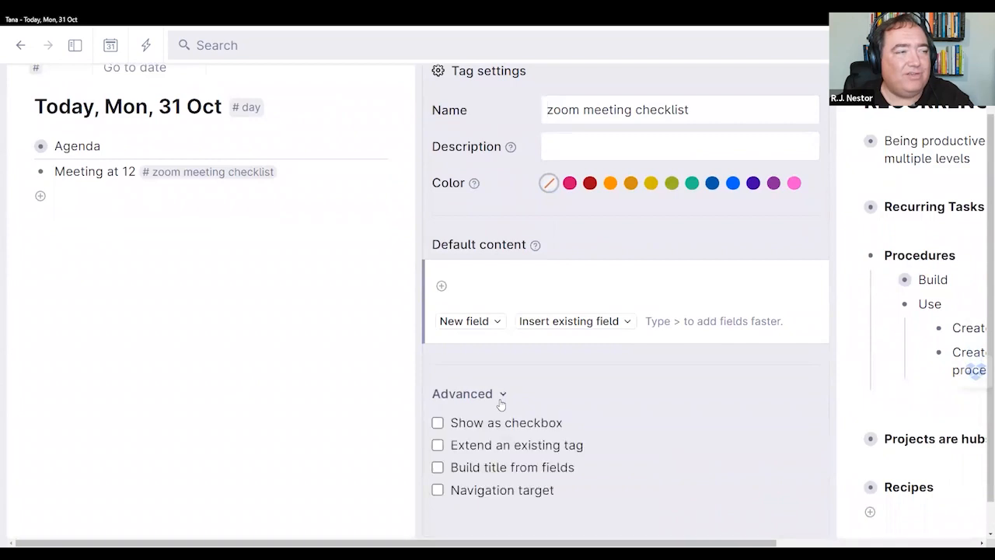
pyautogui.click(437, 445)
pyautogui.click(514, 473)
pyautogui.write('p')
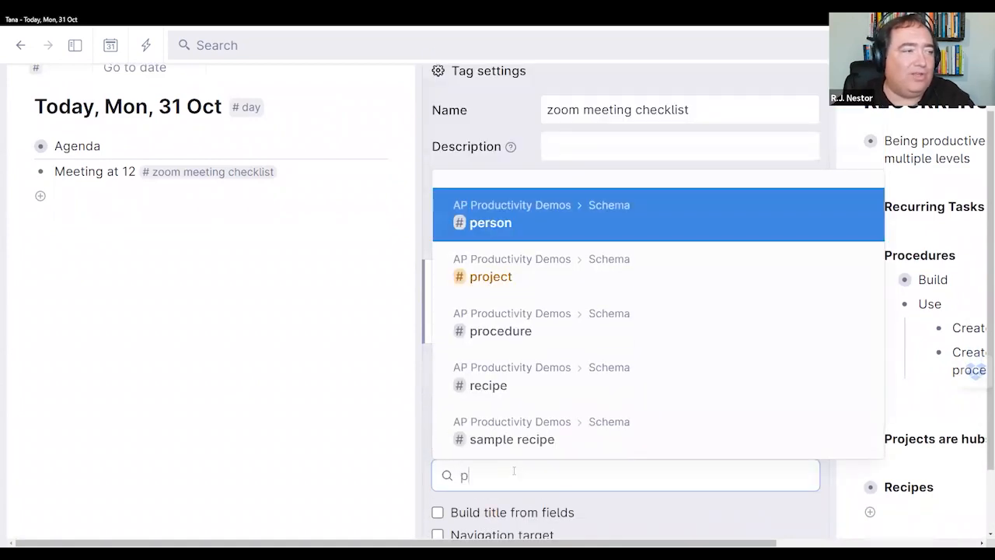
pyautogui.write('ro')
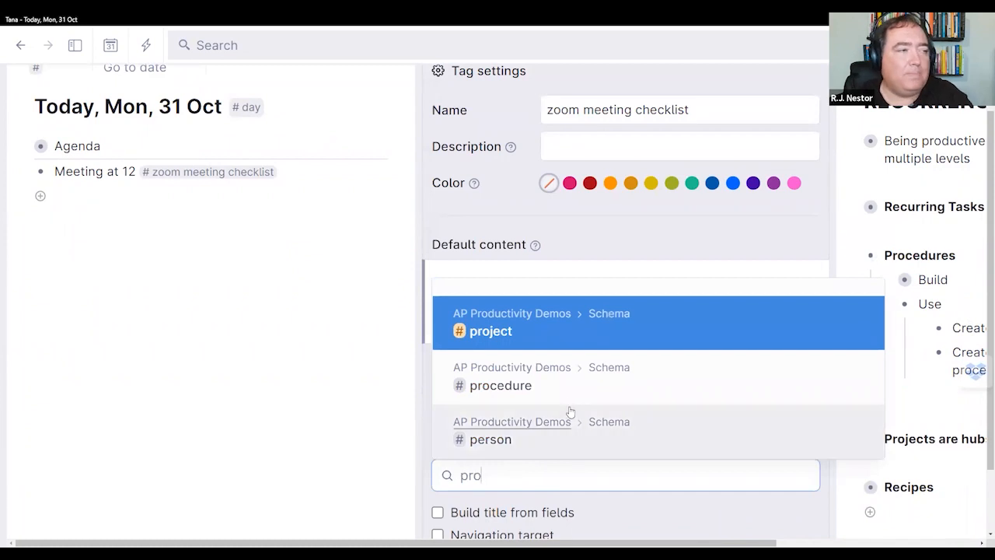
pyautogui.click(570, 394)
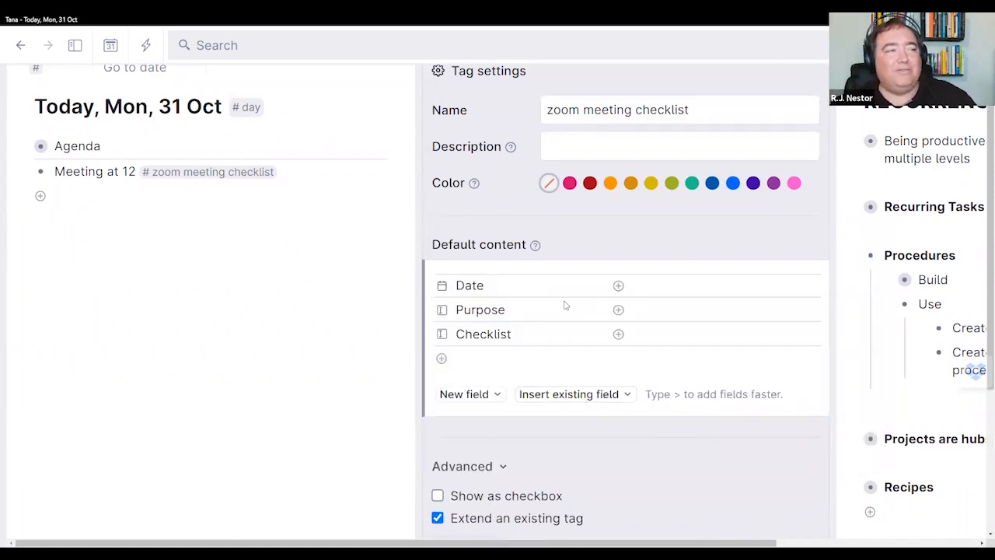
# - Fill in the tag's default Purpose with "To set up a Zoom meeting so that I'm ready to record"
pyautogui.scroll(2, 600, 382)
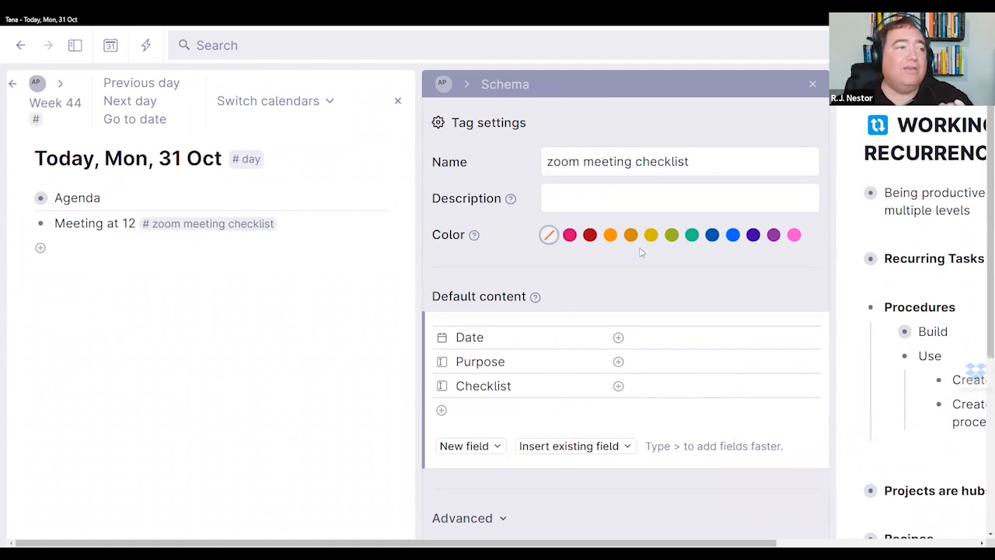
pyautogui.click(681, 363)
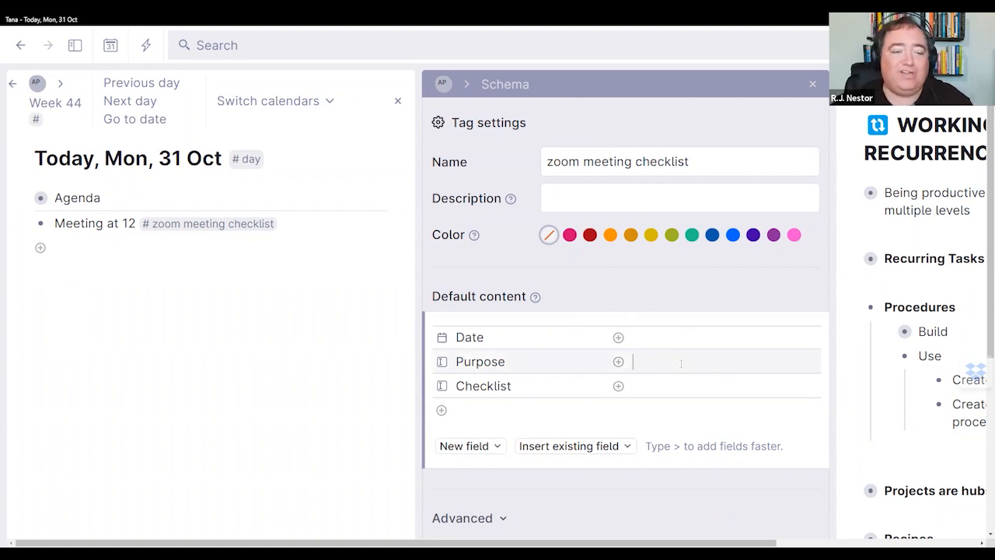
pyautogui.write('To set up ')
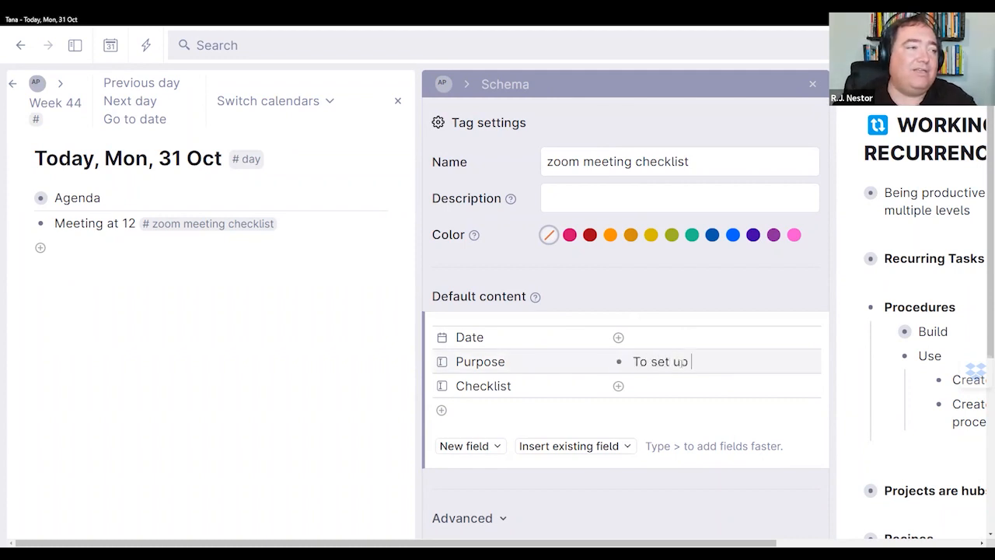
pyautogui.write('a zoo')
pyautogui.press('BackSpace')
pyautogui.press('BackSpace')
pyautogui.press('BackSpace')
pyautogui.write("Zoom meeting so that I'm ready to record")
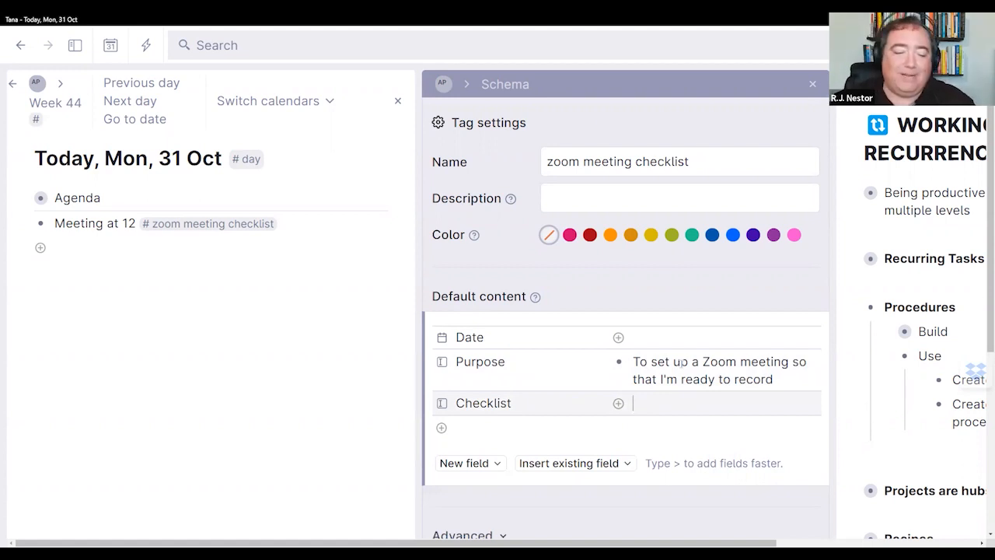
# - Enter the default Checklist items "Turn on Ring light", "Turn off computer speakers" and "Set up microphone"
pyautogui.write('Turn on Ring light')
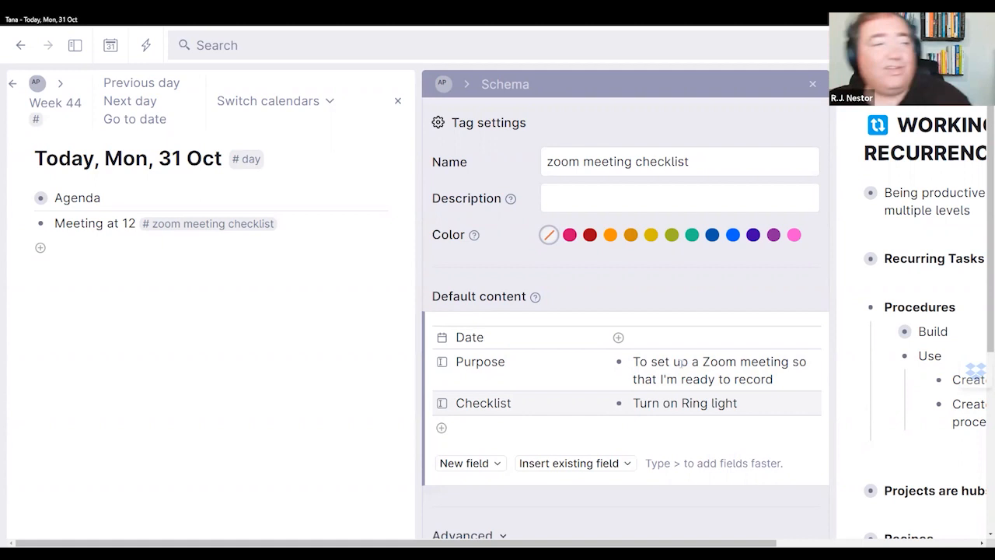
pyautogui.press('Return')
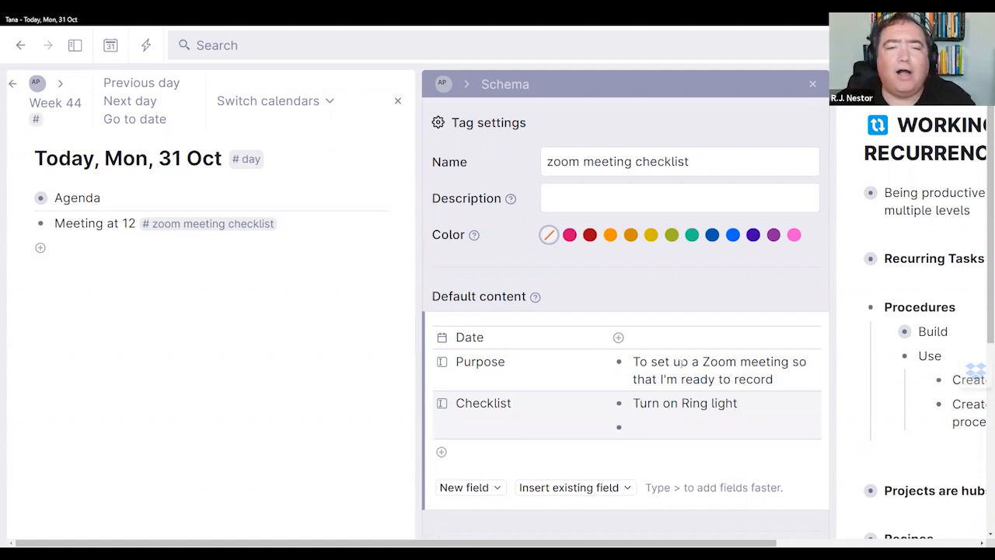
pyautogui.write('Turn off ')
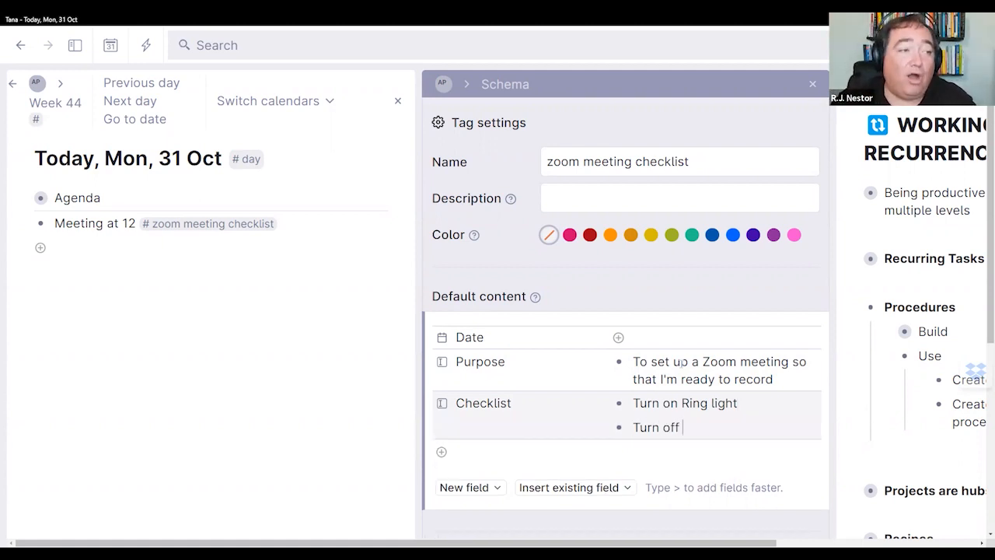
pyautogui.write('computer speakers')
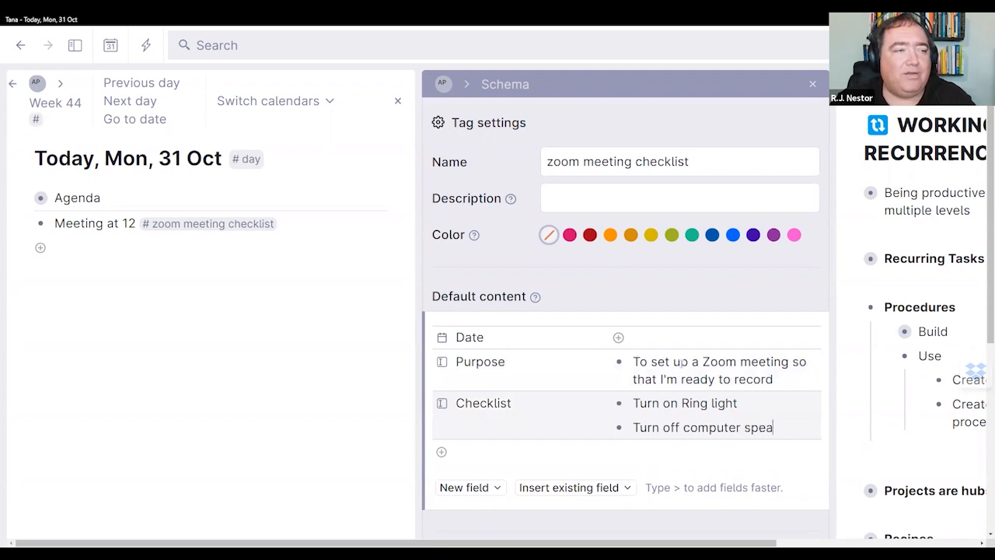
pyautogui.press('Return')
pyautogui.write('Set up ')
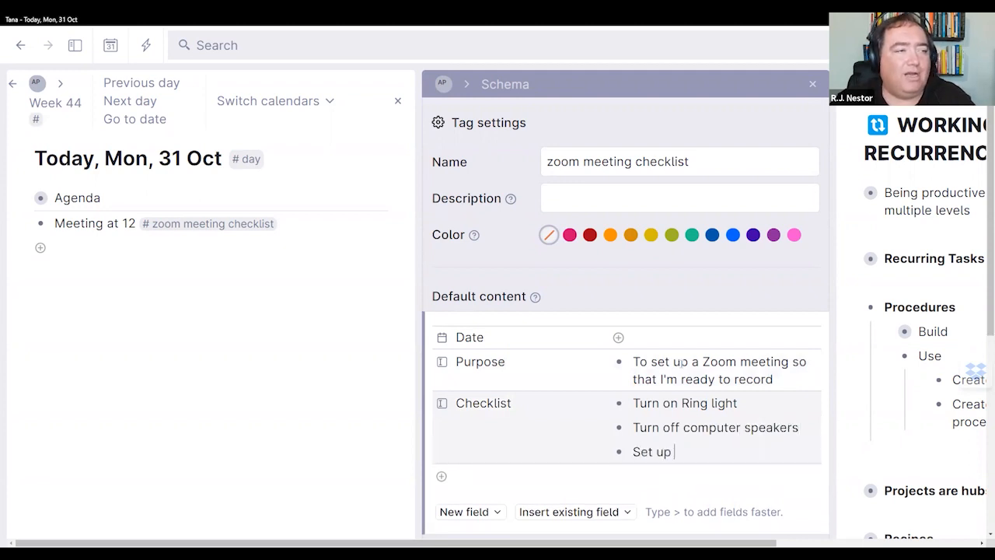
pyautogui.write('microphone')
pyautogui.press('Return')
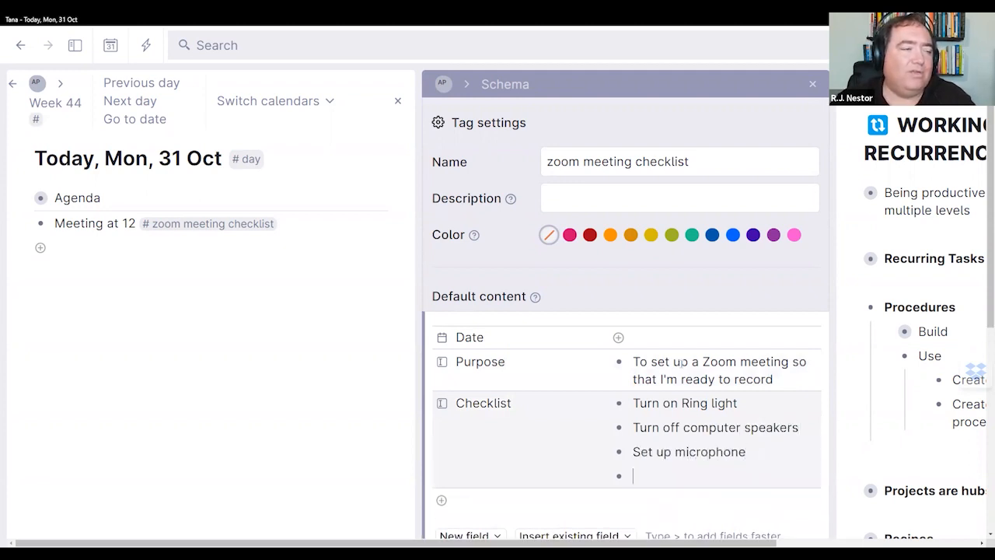
# - Add "Adjust zoom level of webcam" as the fourth item in the default Checklist
pyautogui.write('Adjust ')
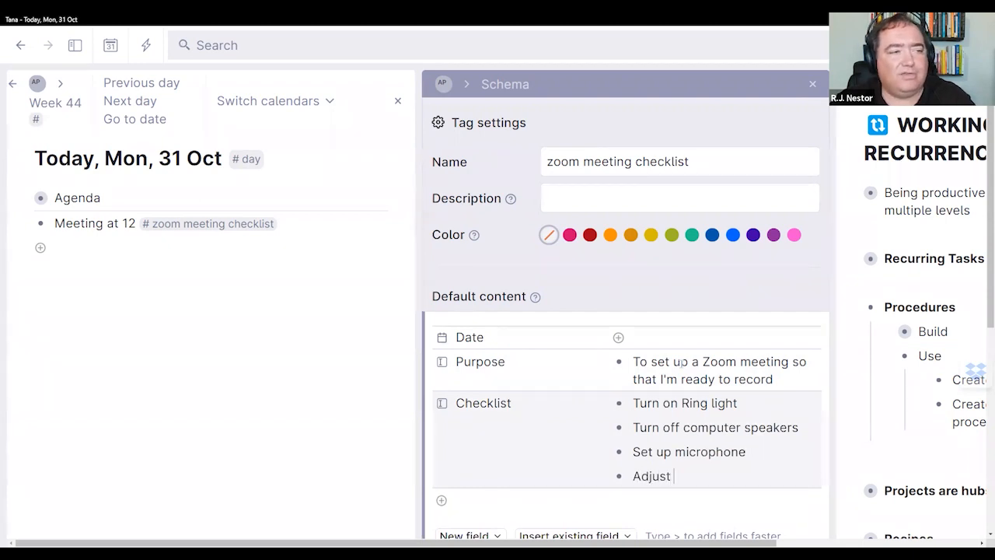
pyautogui.write('Zoom s')
pyautogui.press('BackSpace')
pyautogui.press('BackSpace')
pyautogui.press('BackSpace')
pyautogui.press('BackSpace')
pyautogui.press('BackSpace')
pyautogui.press('BackSpace')
pyautogui.press('BackSpace')
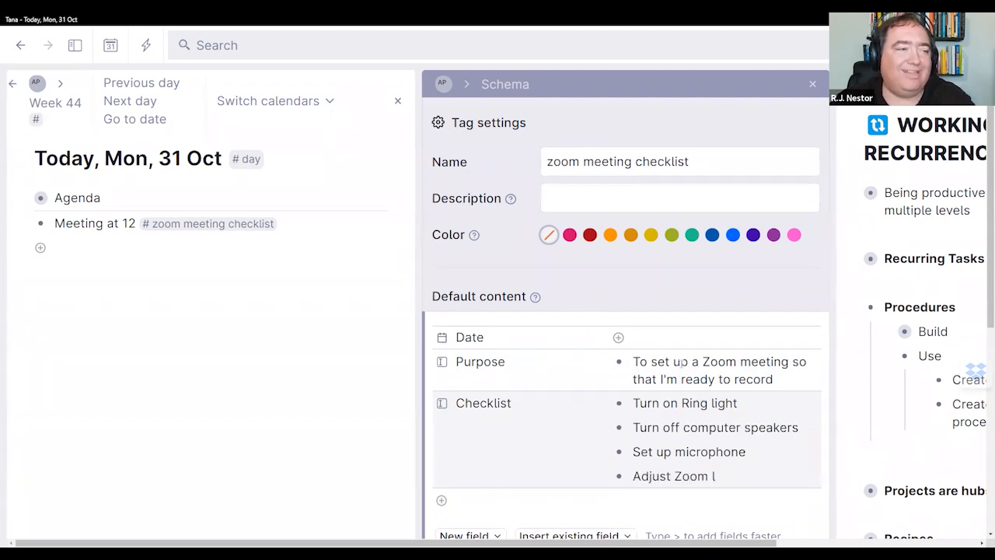
pyautogui.write('zoom ')
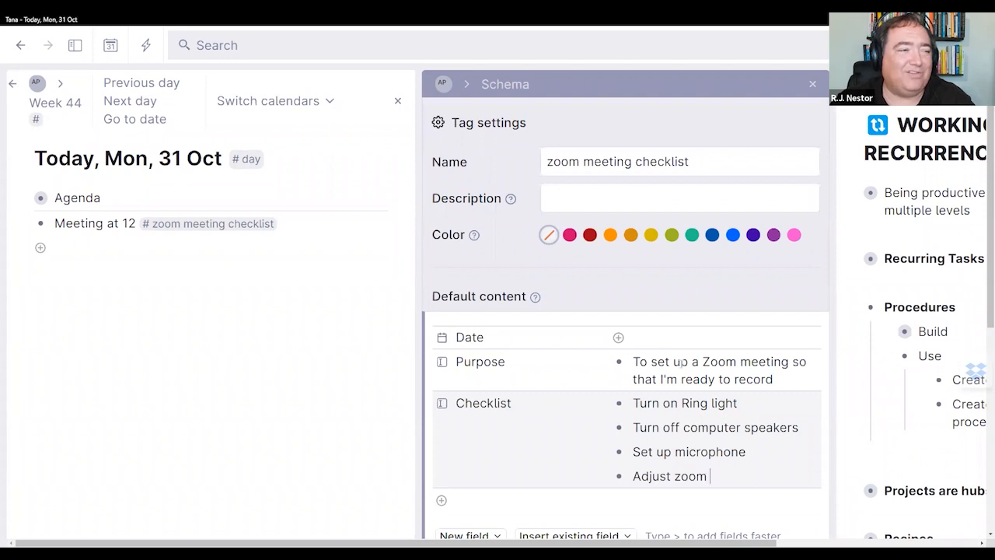
pyautogui.write('level of')
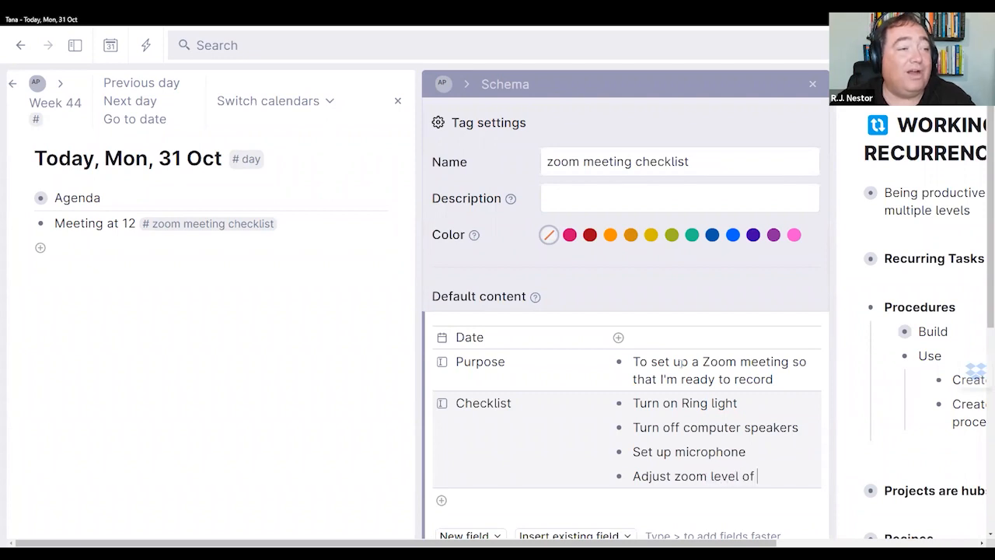
pyautogui.write(' webcam')
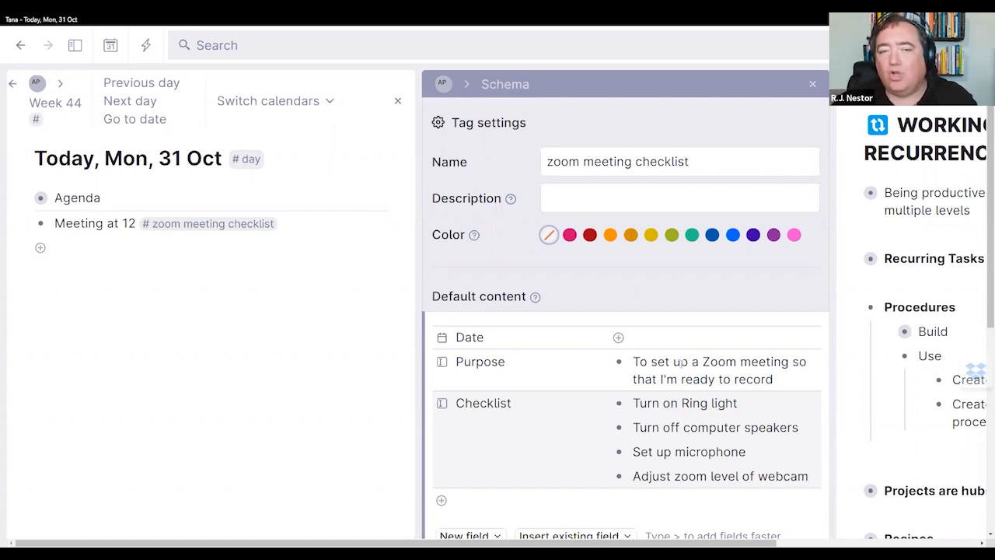
# - Select all four default Checklist items and give them checkboxes
pyautogui.hotkey('shift', 'Up')
pyautogui.hotkey('shift', 'Up')
pyautogui.hotkey('shift', 'Up')
pyautogui.hotkey('shift', 'Up')
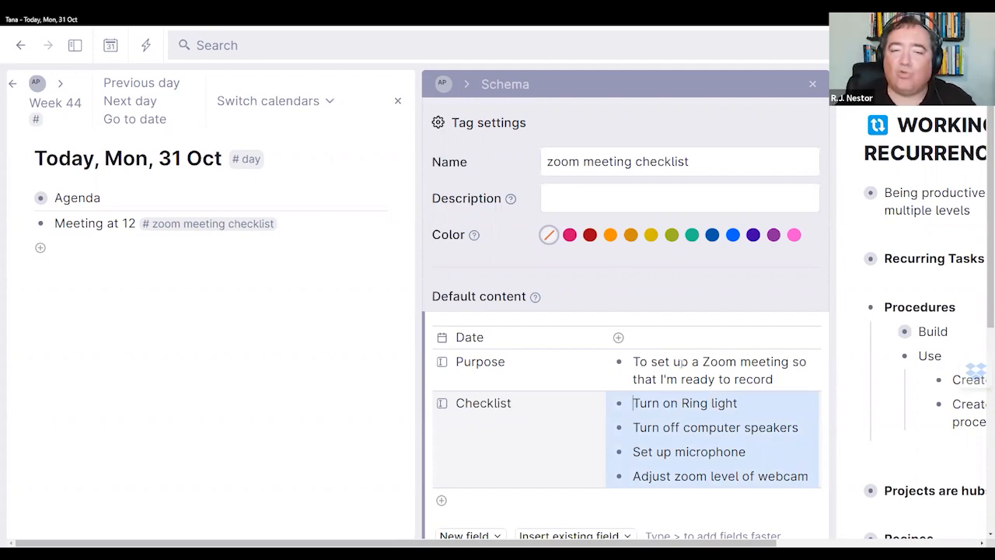
pyautogui.hotkey('ctrl', 'Return')
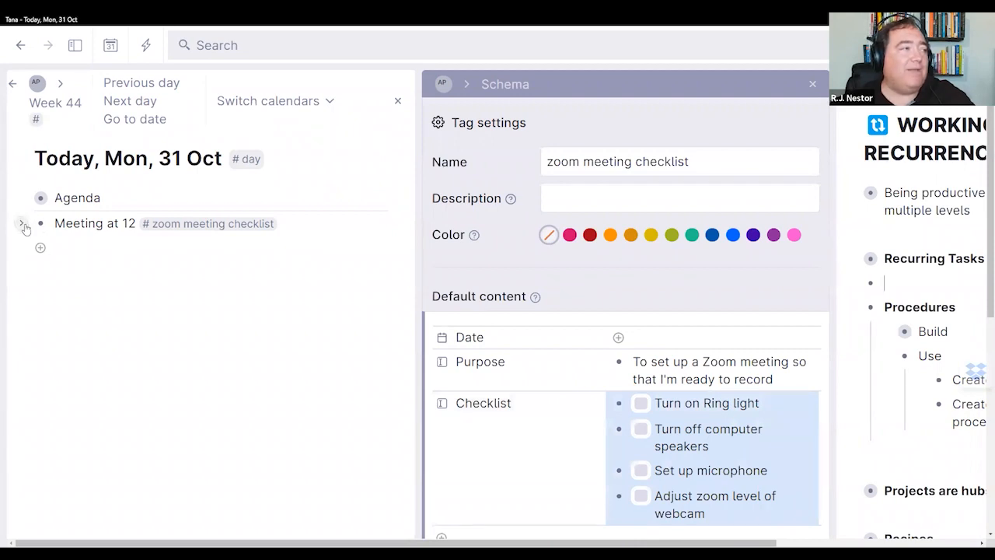
# - Expand the "Meeting at 12" entry on today's page to check its fields, and delete the entry
pyautogui.click(22, 223)
pyautogui.click(316, 244)
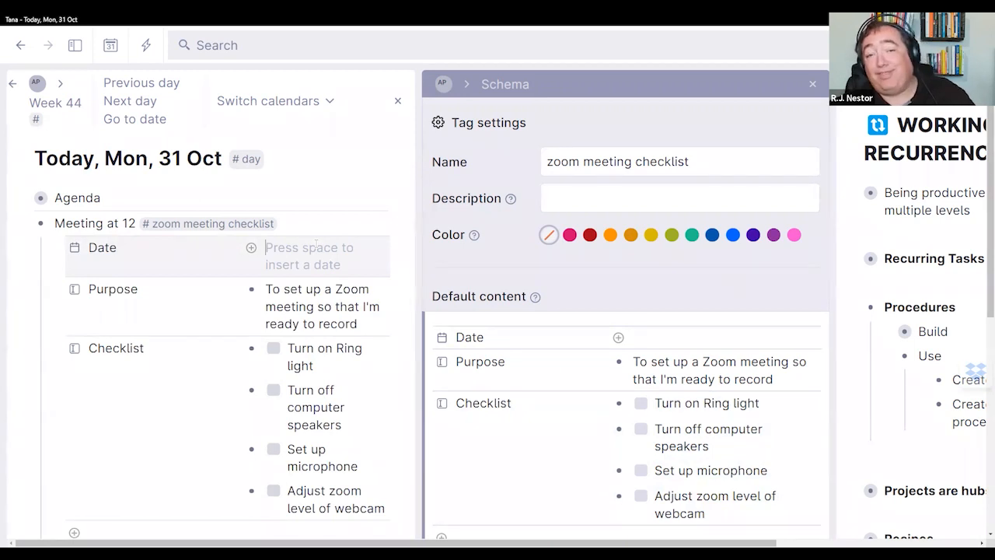
pyautogui.click(110, 227)
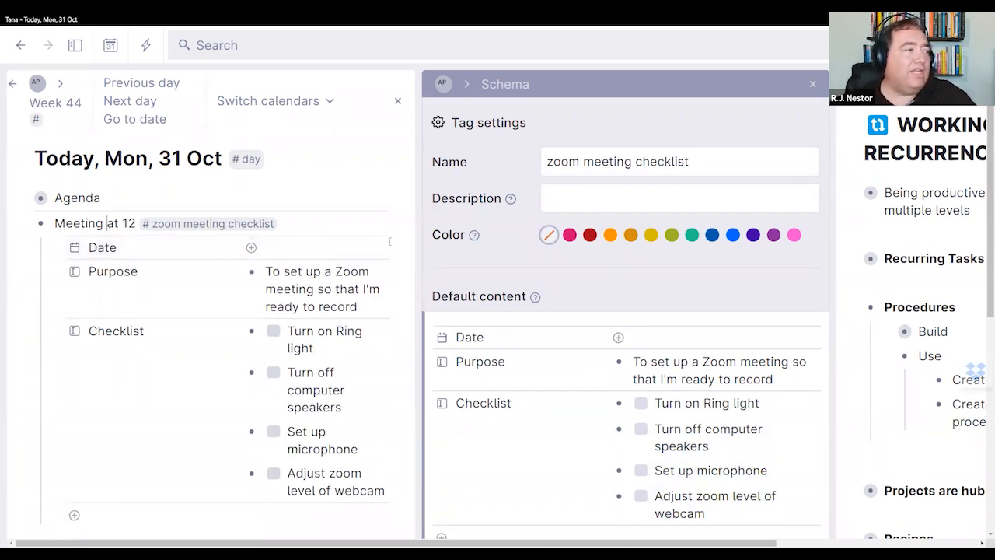
pyautogui.press('Right')
pyautogui.press('Right')
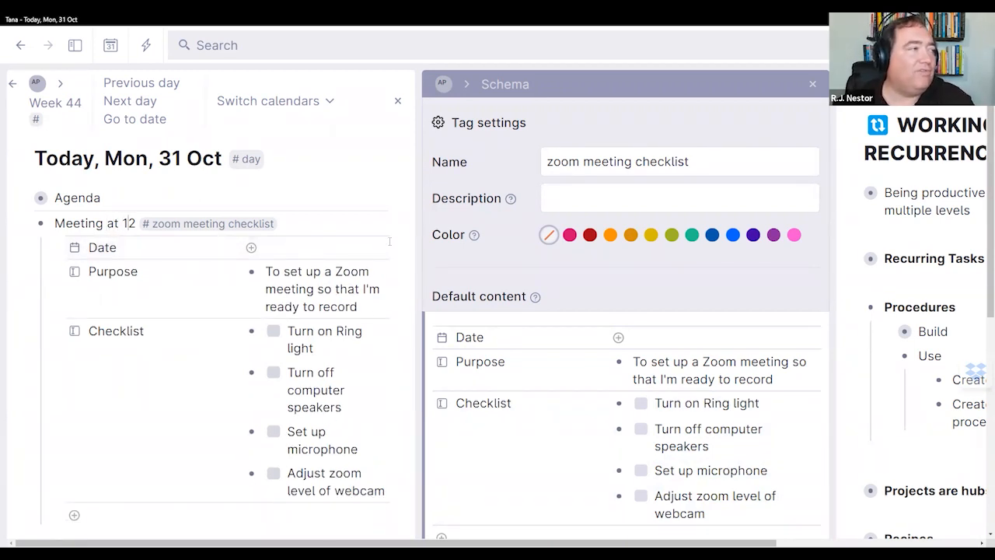
pyautogui.press('Right')
pyautogui.hotkey('shift', 'Down')
pyautogui.press('Delete')
# - Re-create the "Meeting at 12" entry on today's page and apply the existing zoom meeting checklist supertag
pyautogui.write('Meet')
pyautogui.write(' at')
pyautogui.press('BackSpace')
pyautogui.press('BackSpace')
pyautogui.press('BackSpace')
pyautogui.write('ing a')
pyautogui.press('BackSpace')
pyautogui.press('BackSpace')
pyautogui.write('g at 12#zo')
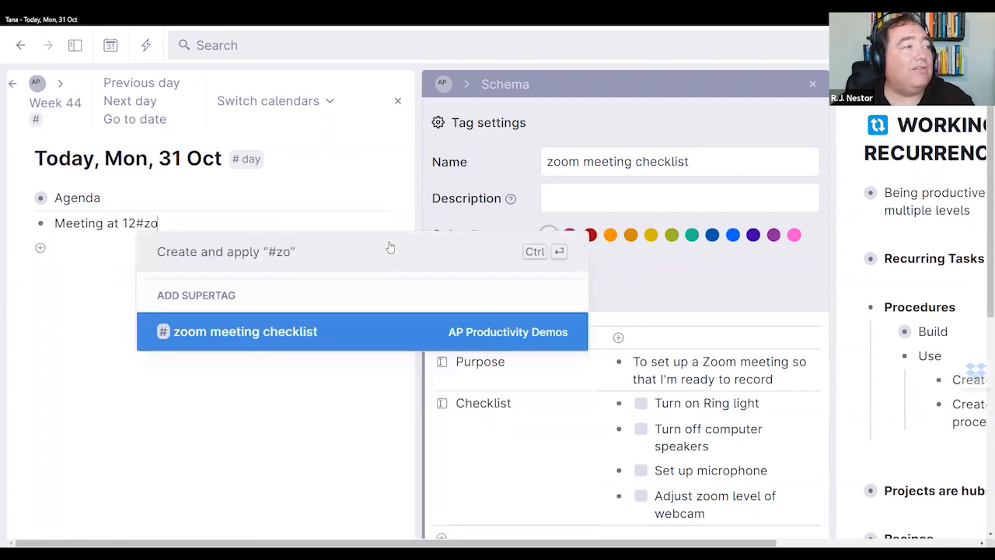
pyautogui.press('Return')
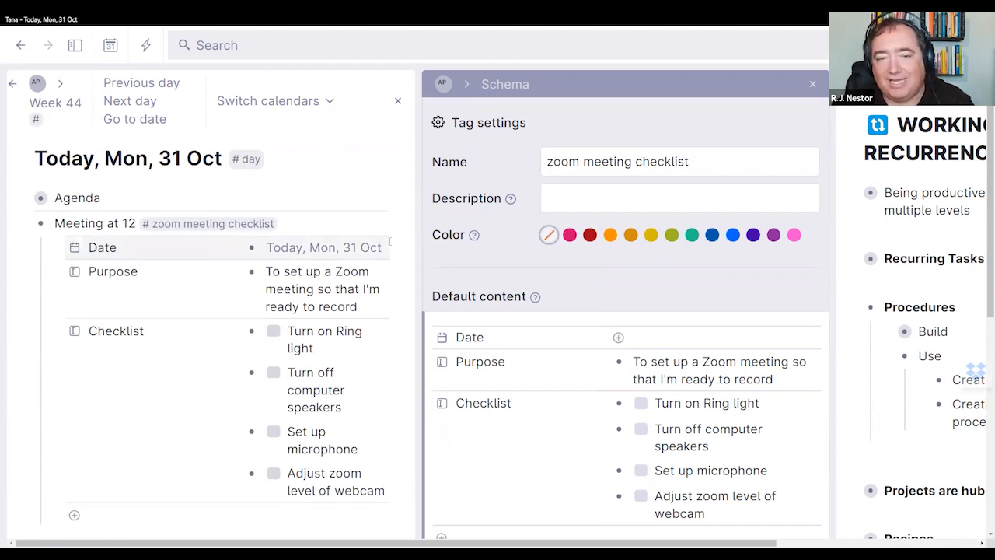
# - Close the zoom meeting checklist tag settings and collapse the "Meeting at 12" entry on today's page
pyautogui.press('Down')
pyautogui.press('Down')
pyautogui.press('Up')
pyautogui.press('Left')
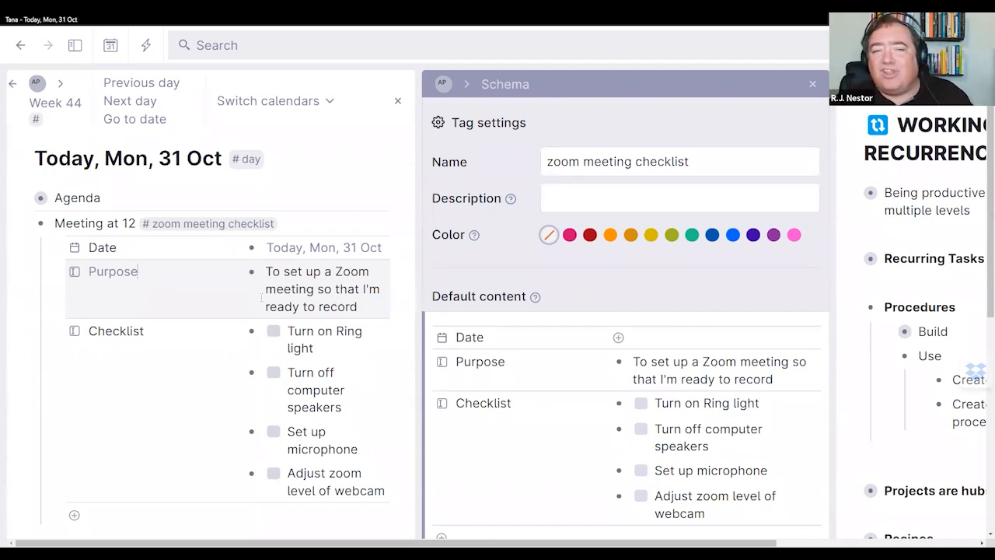
pyautogui.click(813, 84)
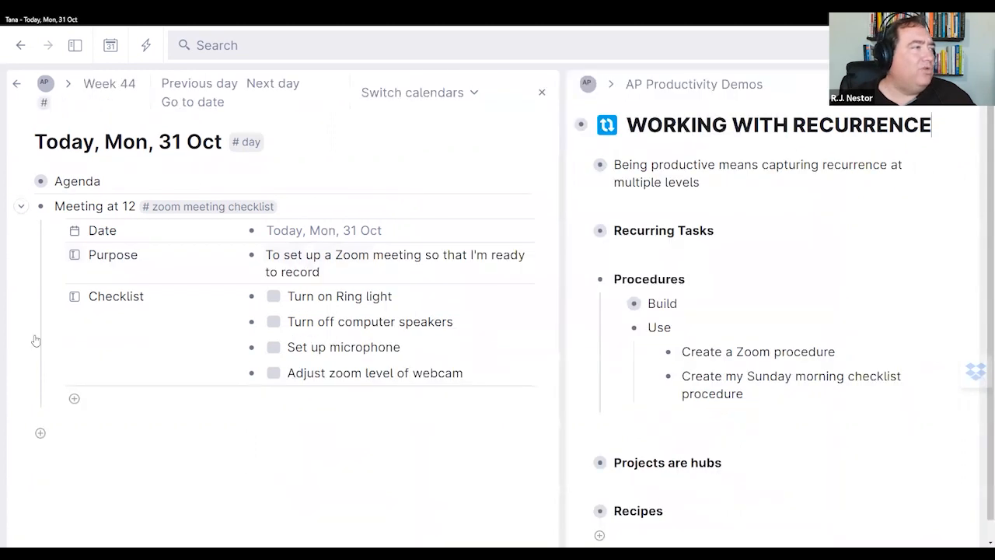
pyautogui.click(22, 209)
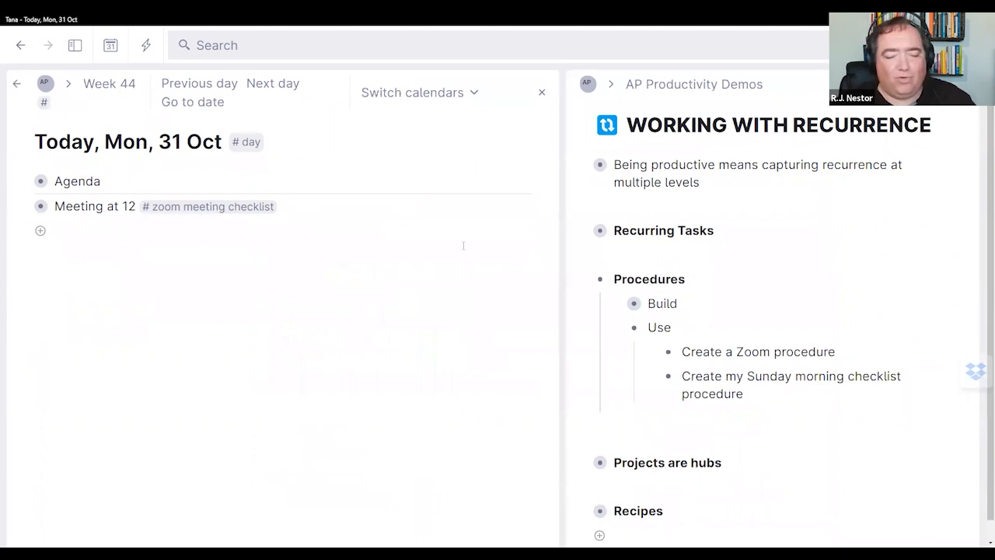
# - Create a new supertag named "Sunday morning checklist" on a new blank entry below "Meeting at 12"
pyautogui.write('#')
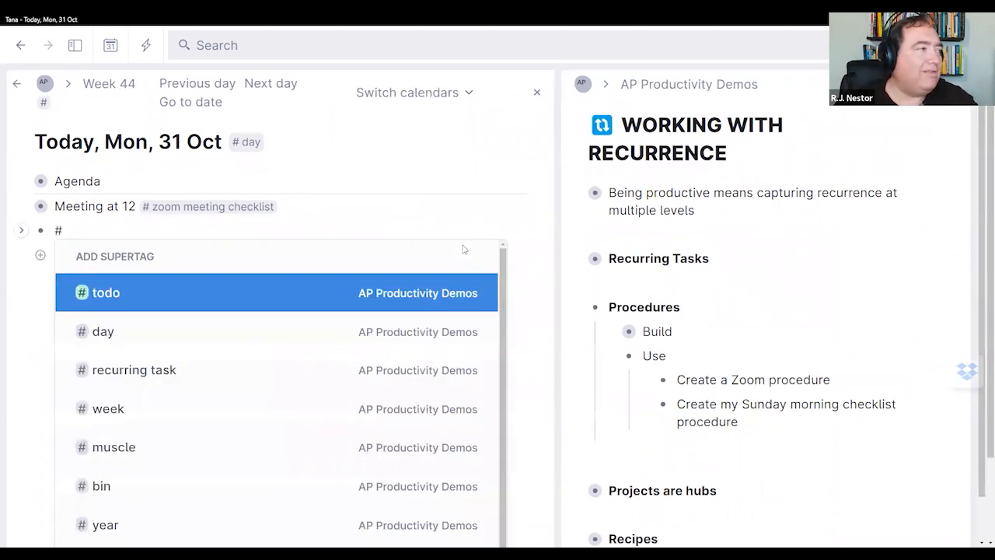
pyautogui.write('Sunday mo')
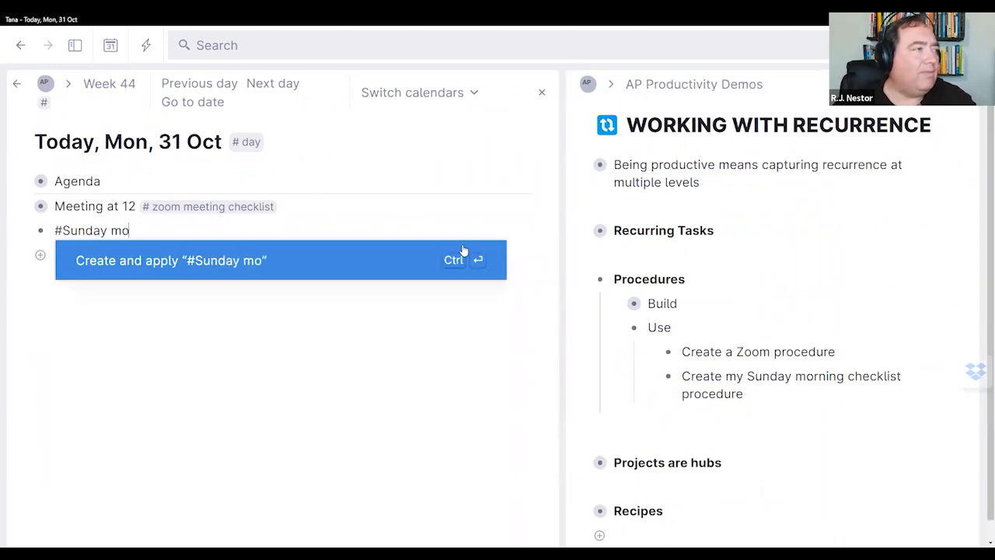
pyautogui.write('rning checklist')
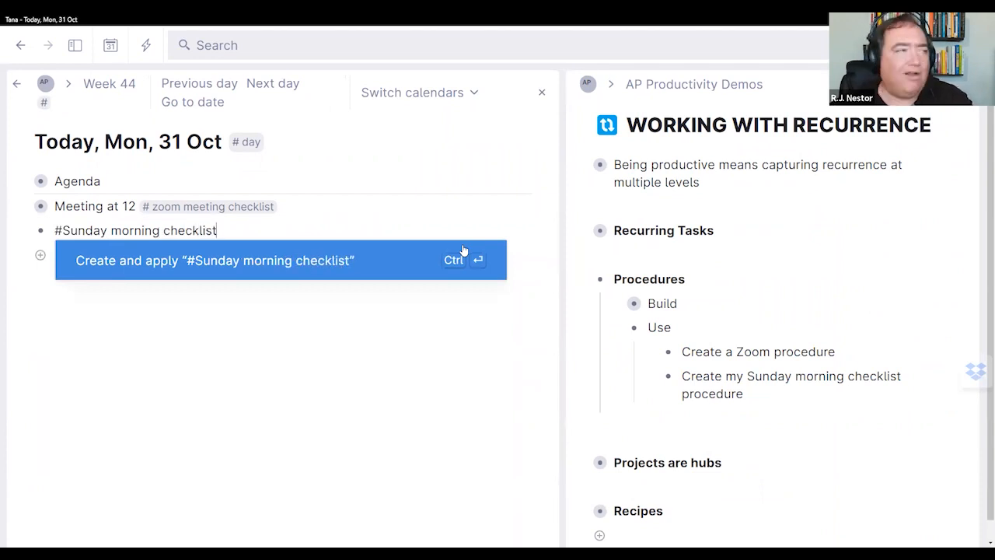
pyautogui.click(463, 249)
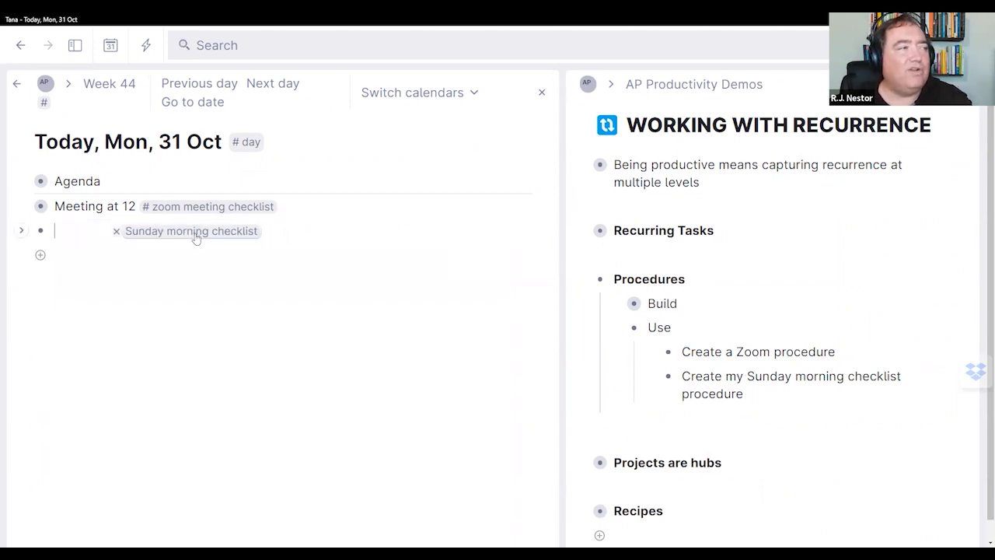
# - Configure the Sunday morning checklist supertag to extend the existing procedure tag
pyautogui.moveTo(193, 235)
pyautogui.click(128, 433)
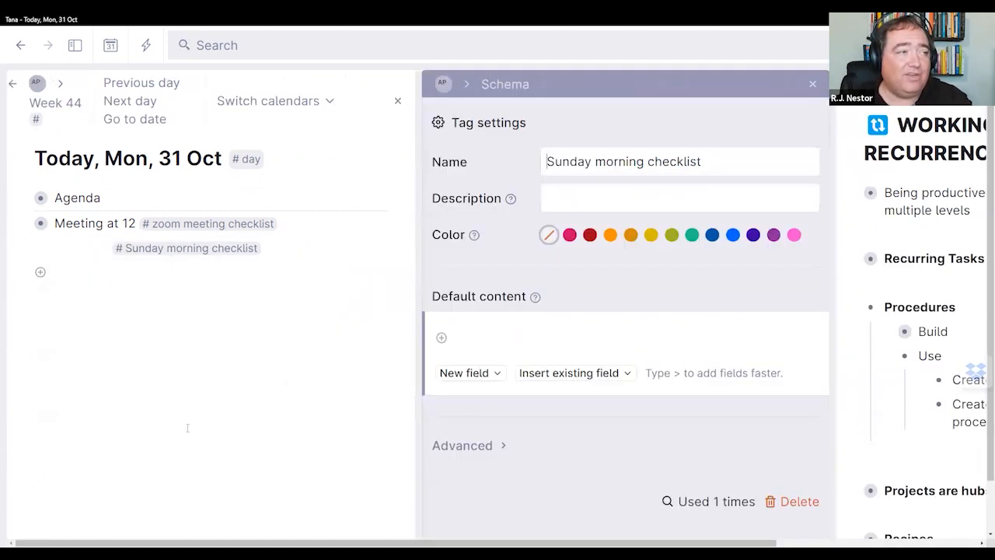
pyautogui.click(500, 452)
pyautogui.scroll(-1, 498, 455)
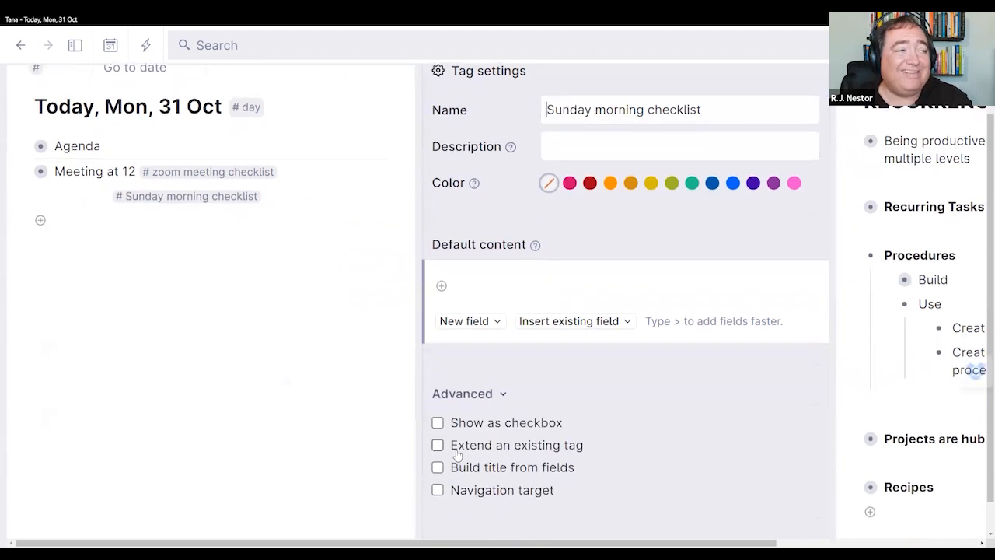
pyautogui.click(438, 445)
pyautogui.click(492, 475)
pyautogui.write('pro')
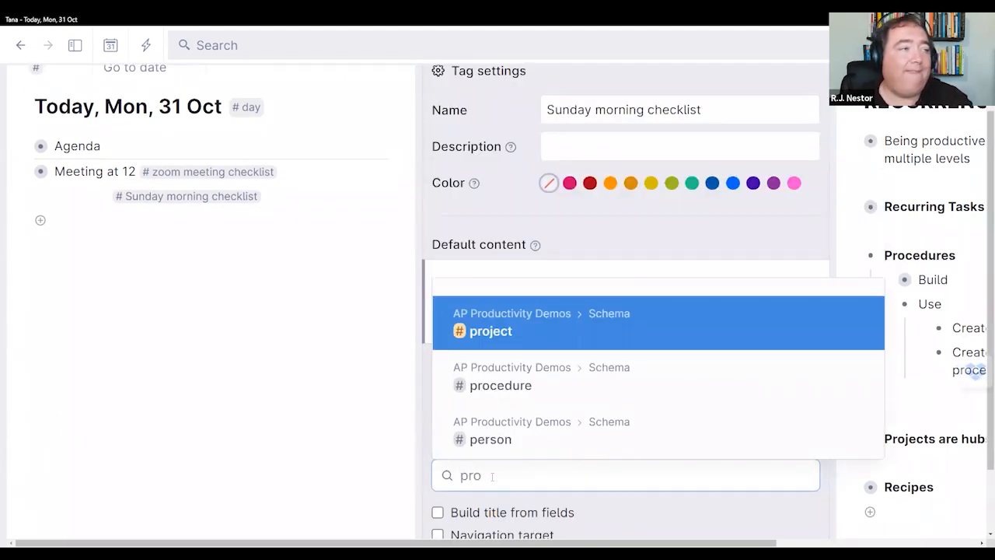
pyautogui.click(549, 389)
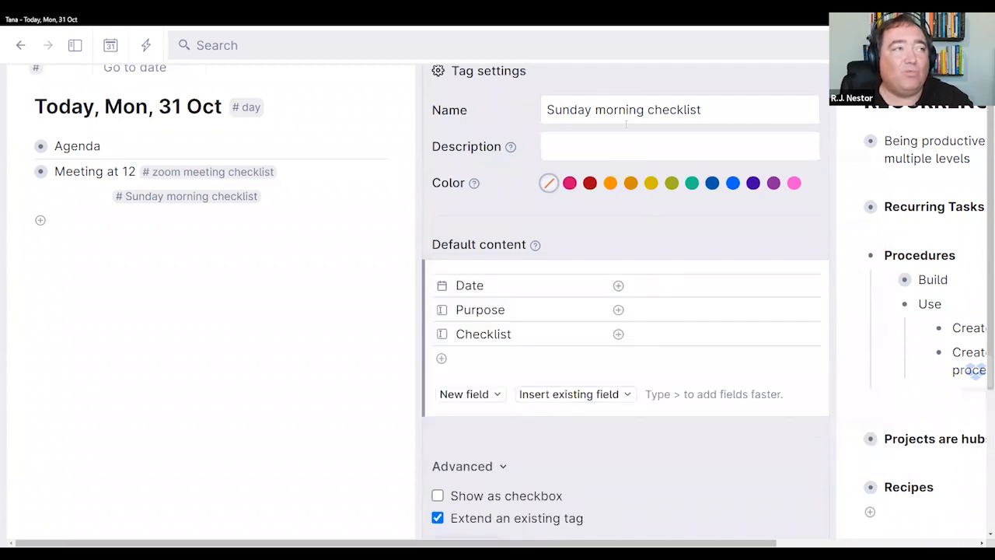
# - Set the default Purpose of the Sunday morning checklist tag to "Complete the tasks for between Masses at church"
pyautogui.scroll(1, 646, 280)
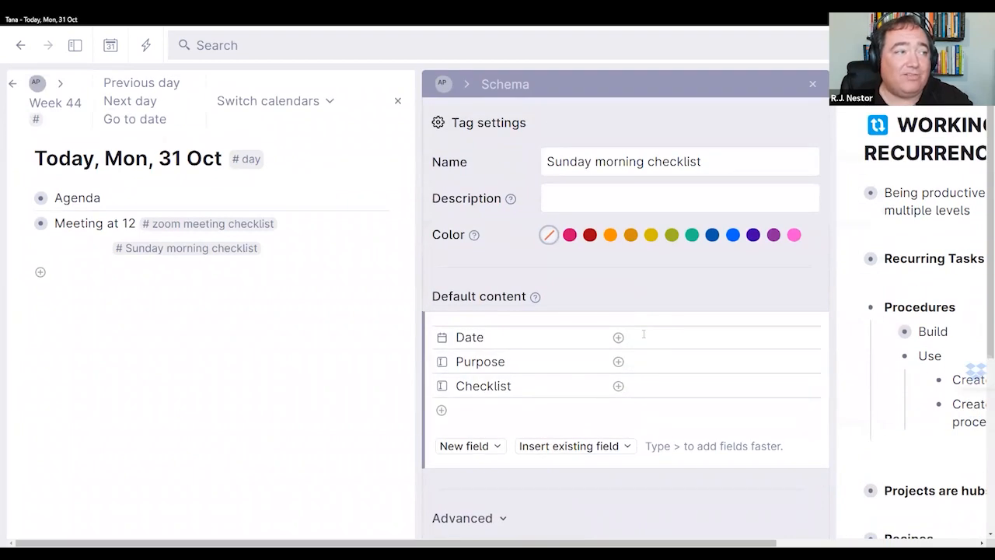
pyautogui.click(646, 363)
pyautogui.write('Complete the ')
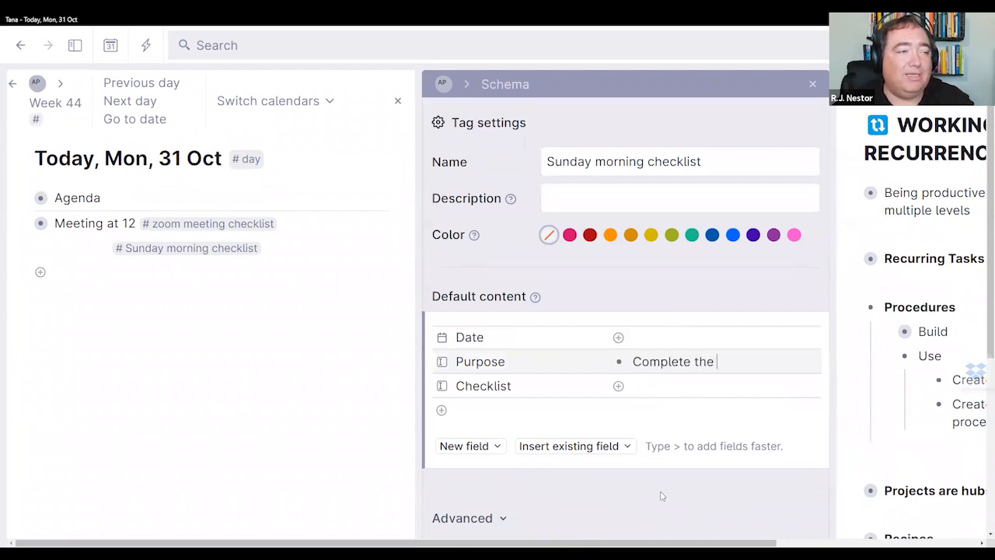
pyautogui.write('tasks for betwee')
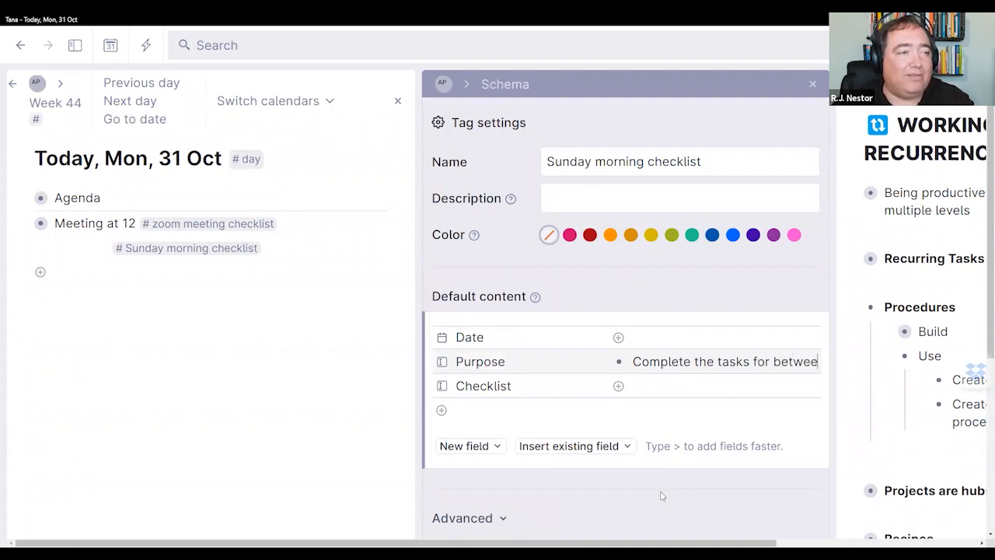
pyautogui.write('n Masses at church')
pyautogui.press('Down')
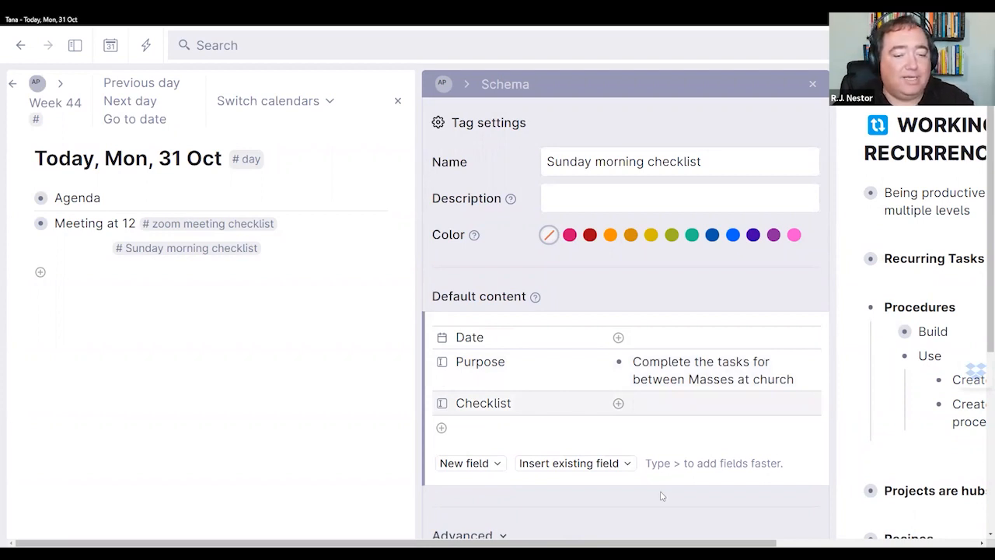
# - Add "Check my church Inbox" and "Prepare ForScore for next service" as the first two items in the default Checklist
pyautogui.write('Check my church')
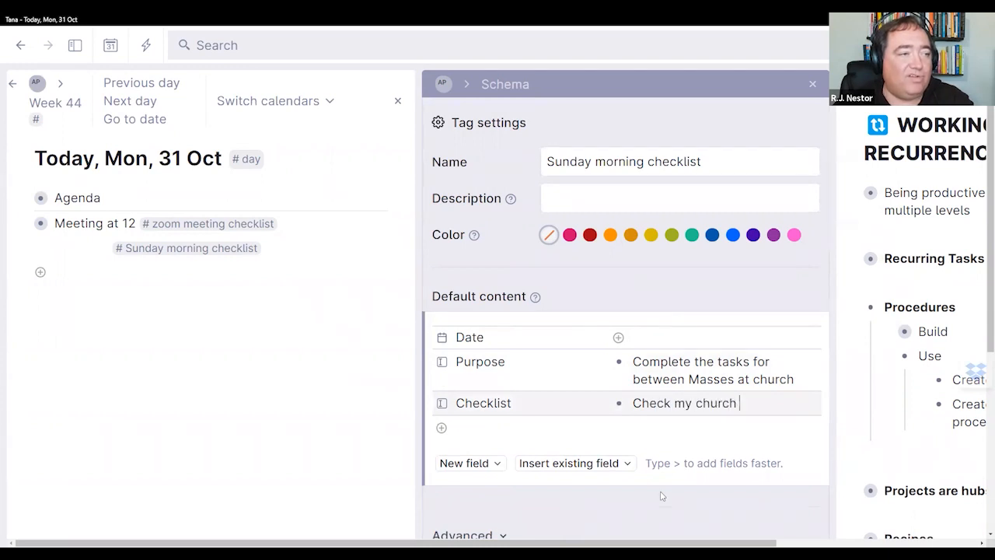
pyautogui.write('box')
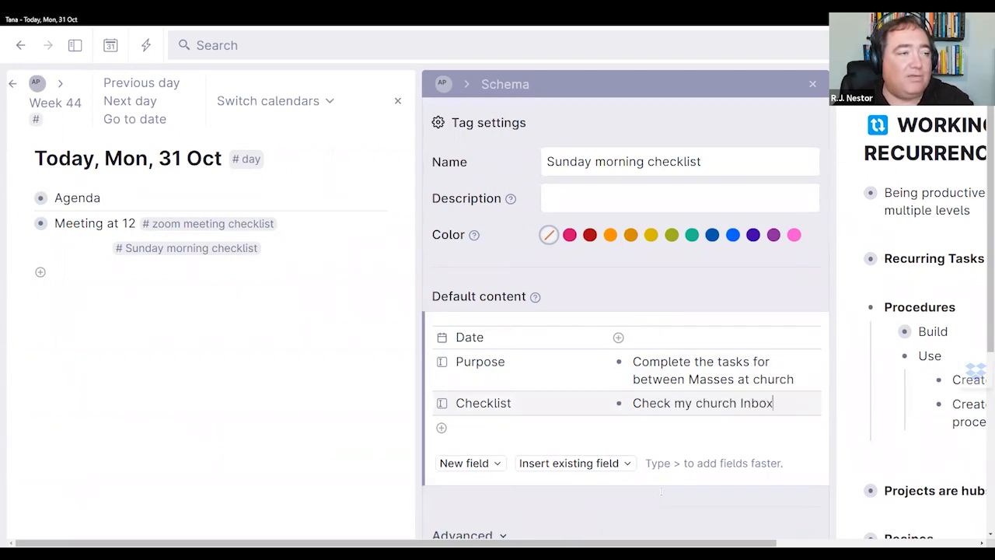
pyautogui.press('Return')
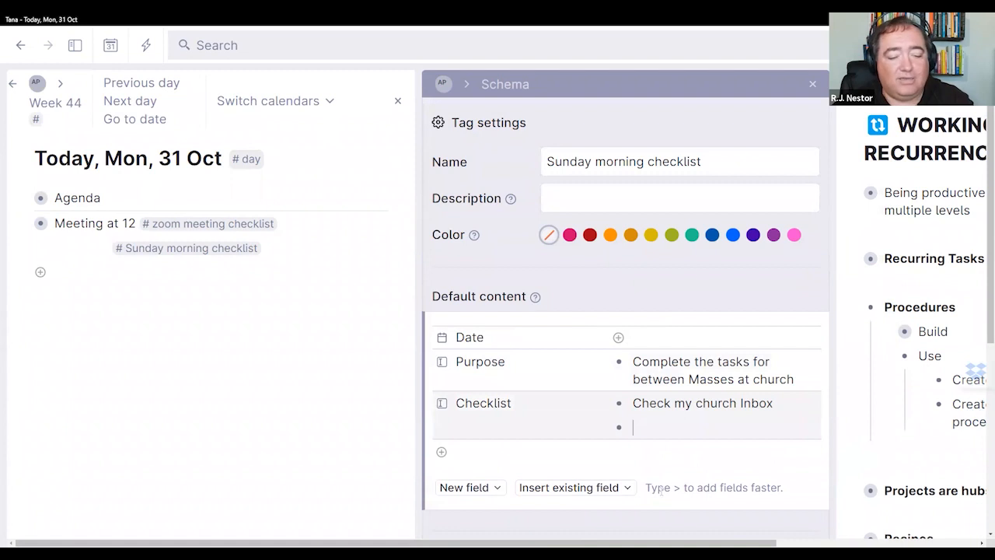
pyautogui.write('Prepare For')
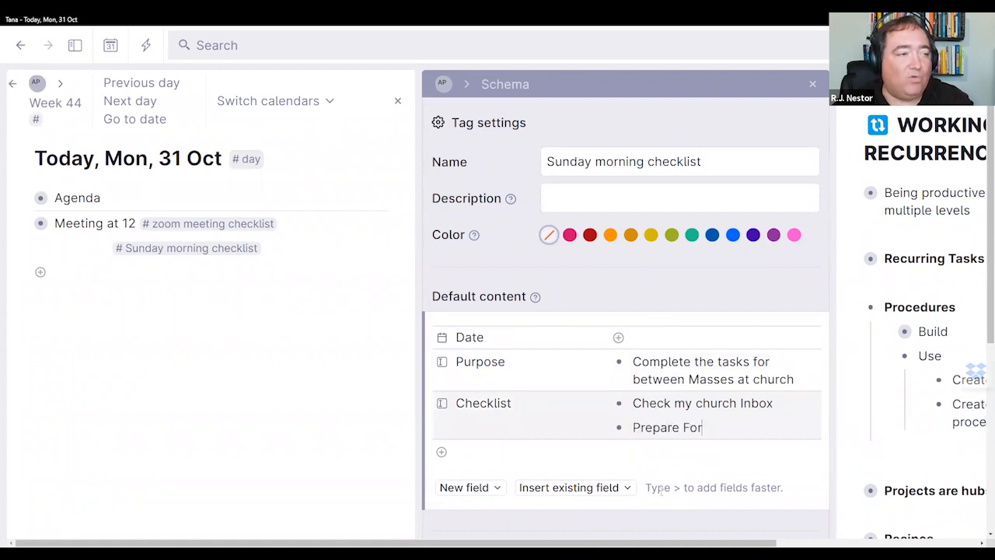
pyautogui.write('Score for ne')
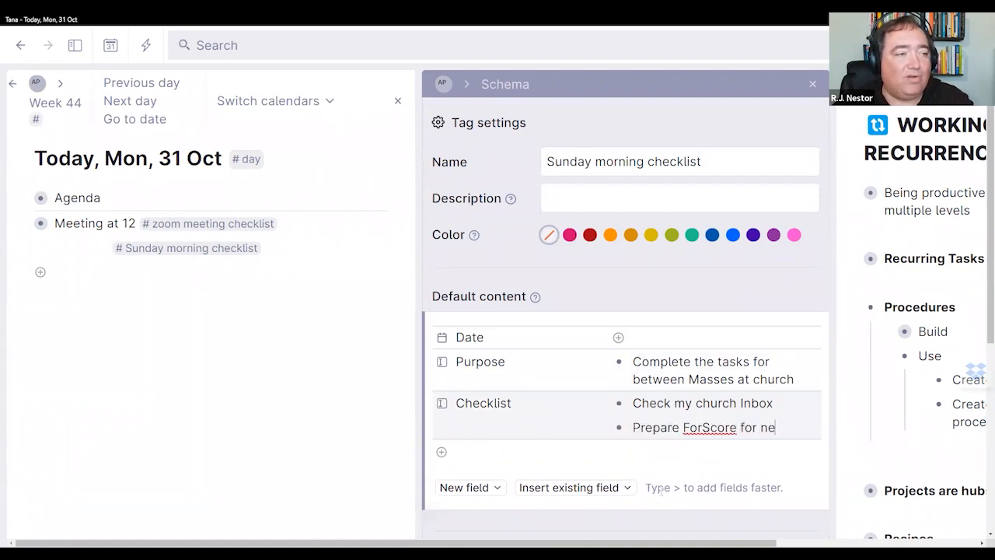
pyautogui.write('xt service')
pyautogui.press('Return')
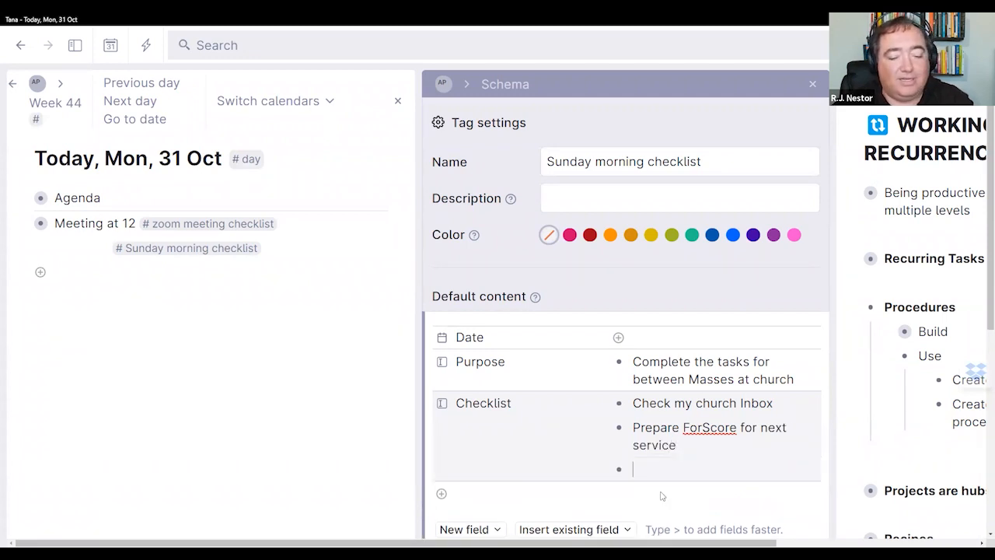
# - Add "Plan music for upcoming weeks as needed" as the third item in the default Checklist
pyautogui.write('Plan m')
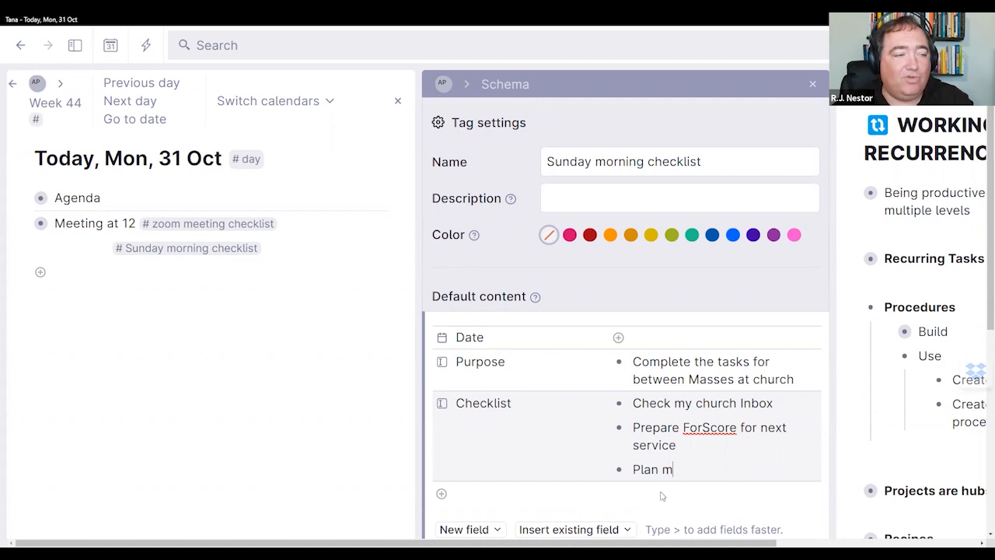
pyautogui.write('usic for upcom')
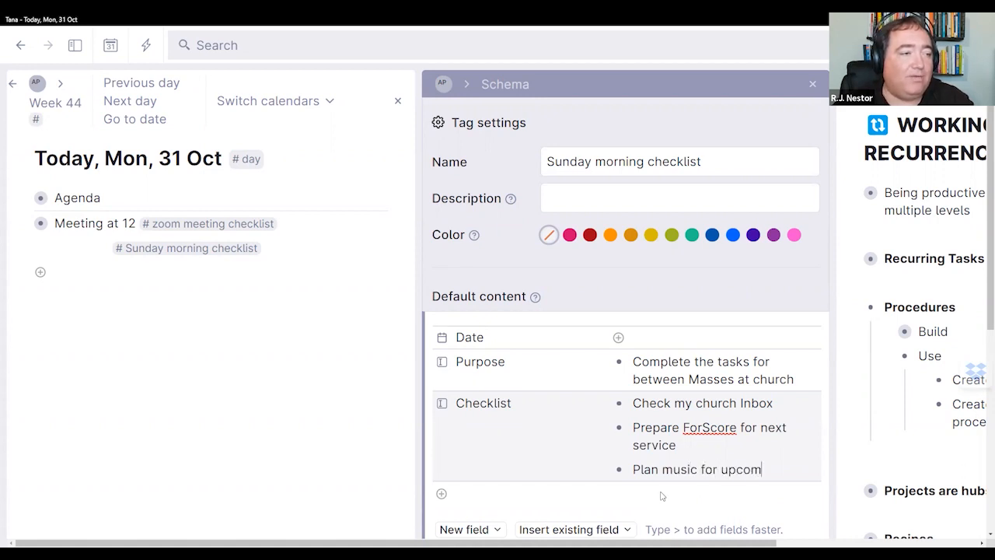
pyautogui.write('ing weeks as needed')
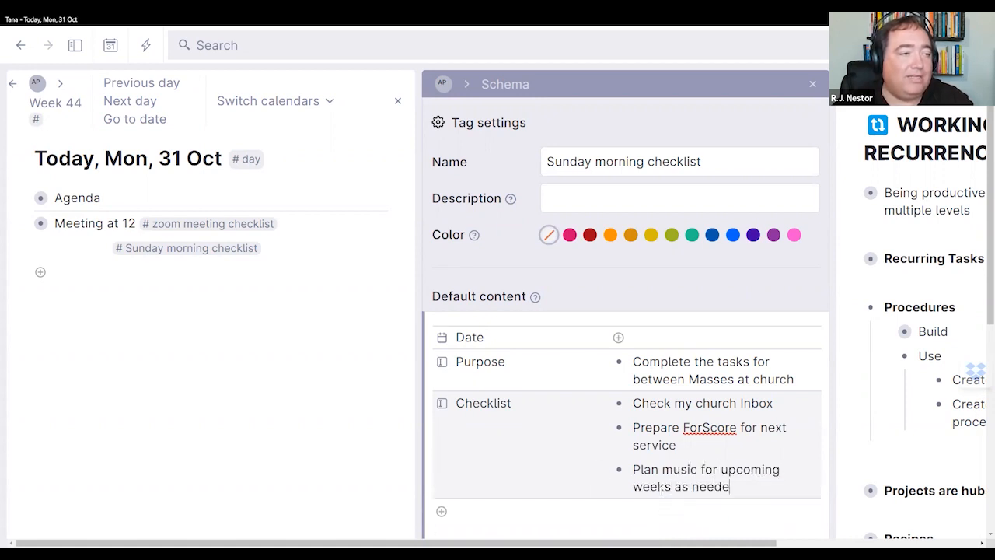
# - Select all three default Checklist items of the Sunday morning checklist tag and give them checkboxes
pyautogui.hotkey('shift', 'Up')
pyautogui.hotkey('shift', 'Up')
pyautogui.hotkey('shift', 'Up')
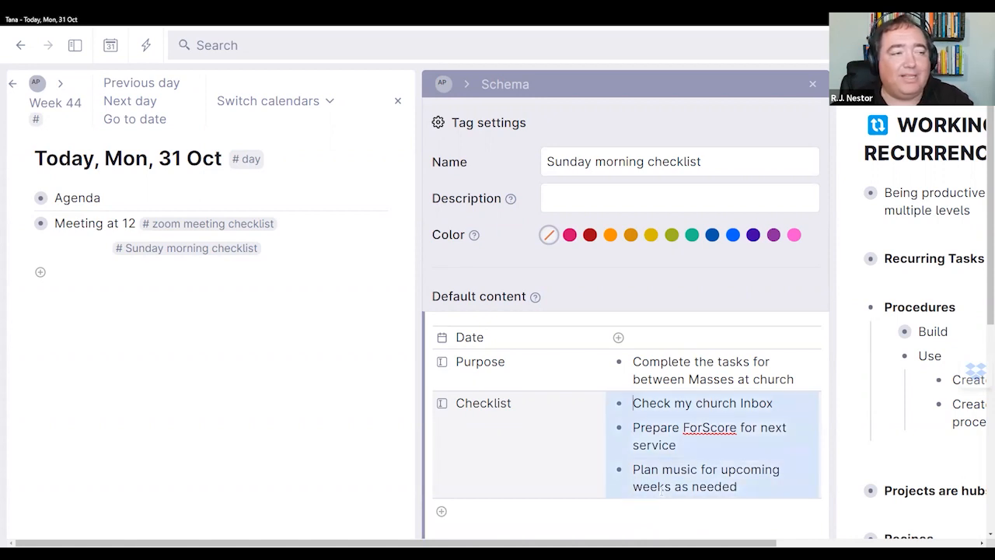
pyautogui.hotkey('ctrl', 'Return')
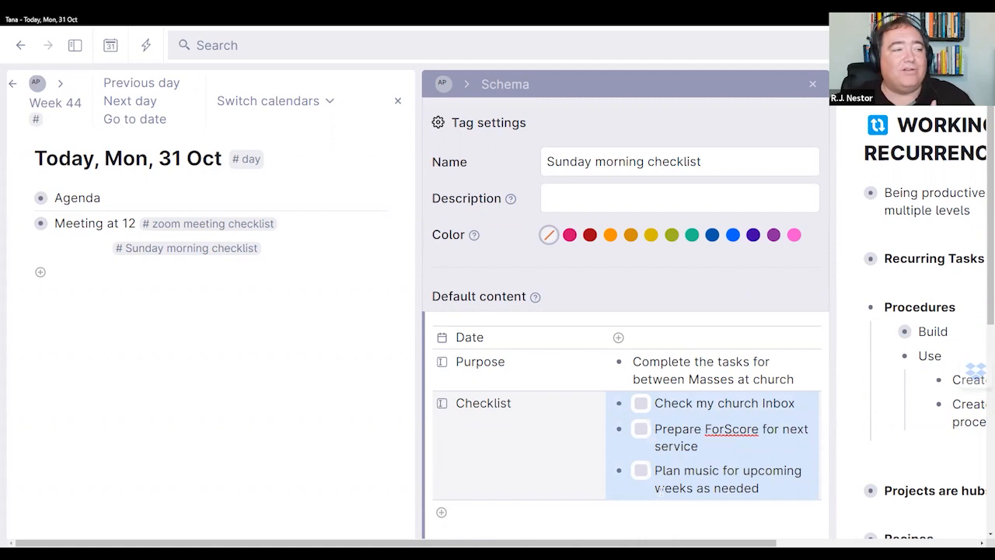
pyautogui.click(539, 512)
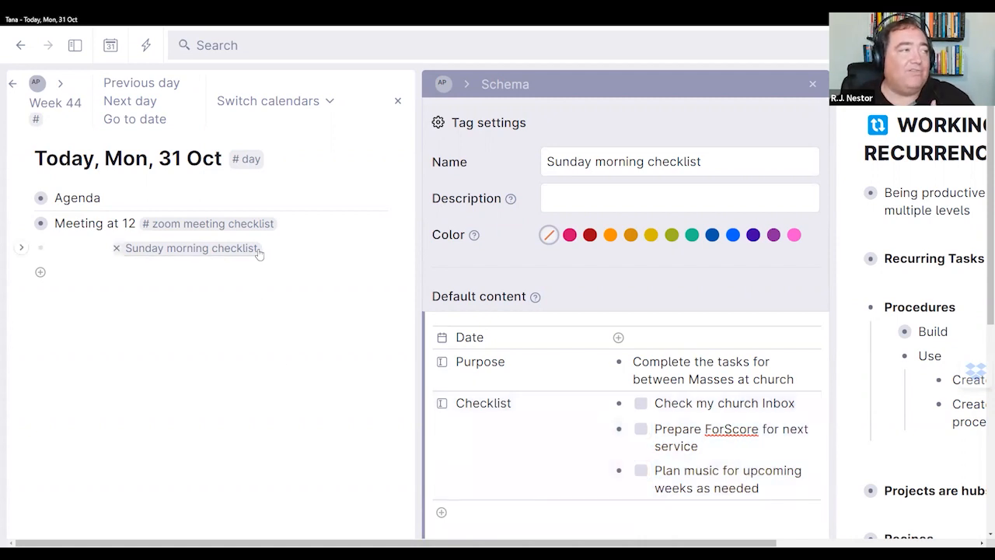
# - Replace the untitled tagged entry on today's page with "Complete Sunday morning checklist", tagged with the Sunday morning checklist supertag
pyautogui.click(267, 248)
pyautogui.press('BackSpace')
pyautogui.press('BackSpace')
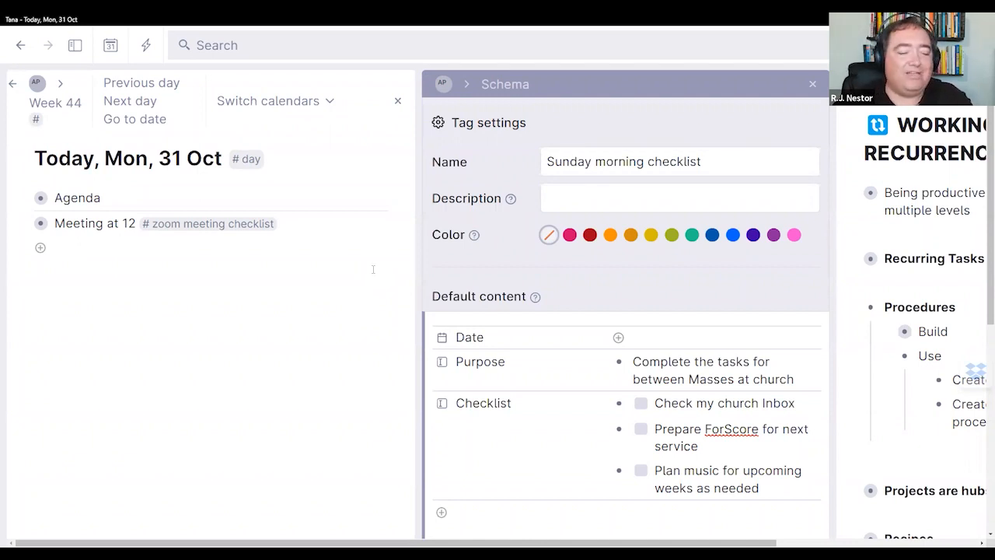
pyautogui.write('Complete Sunday morning checklist#')
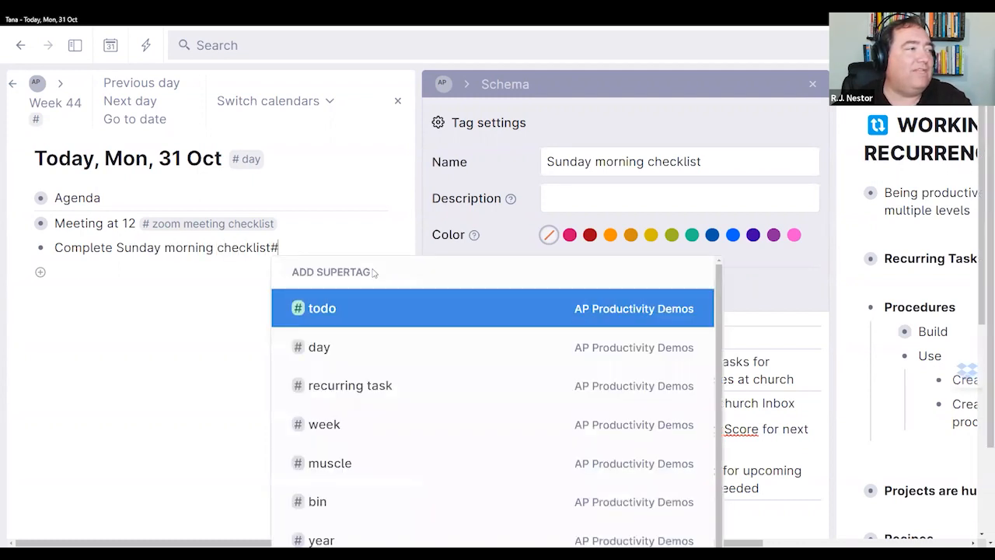
pyautogui.write('su')
pyautogui.press('Return')
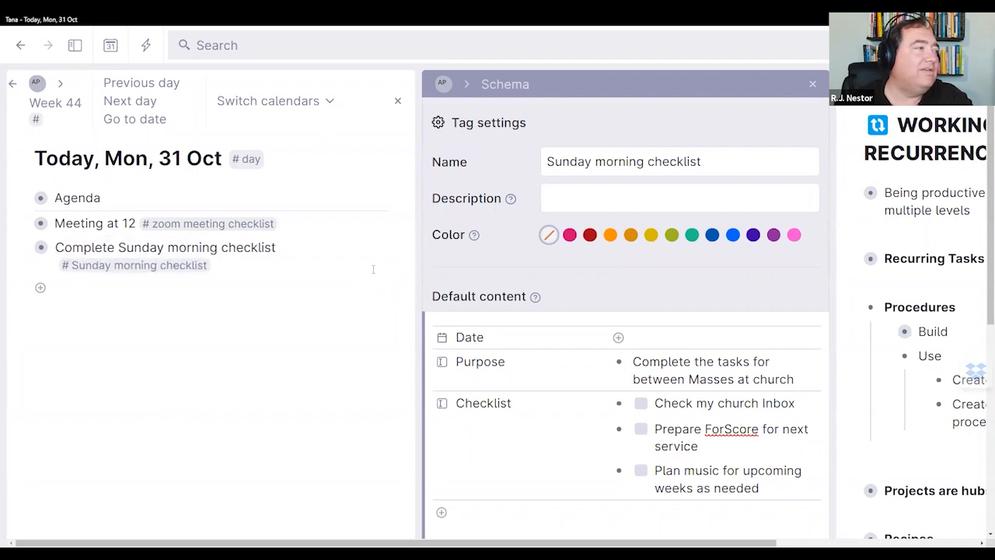
# - Expand the "Complete Sunday morning checklist" entry, go through its Date, Purpose and Checklist fields, and collapse it again
pyautogui.press('Down')
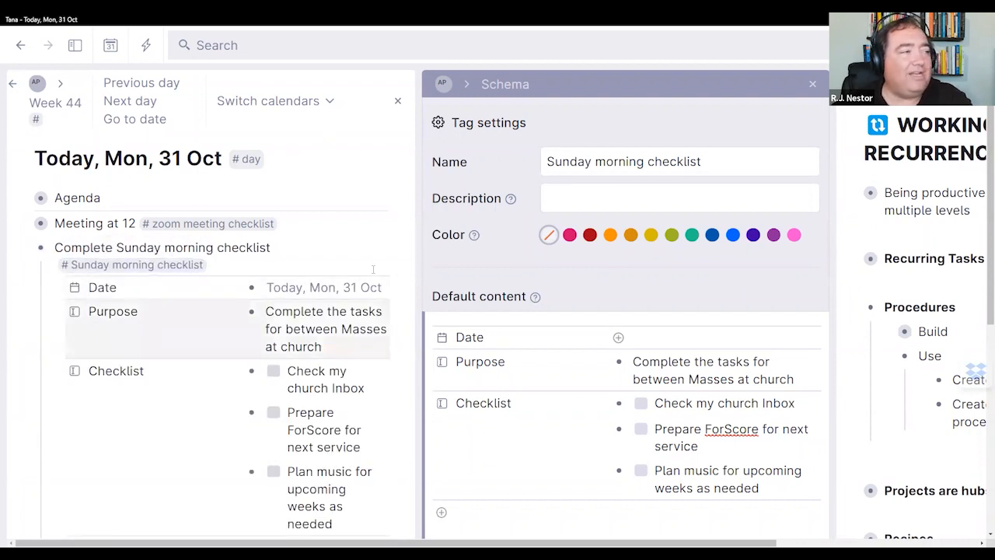
pyautogui.press('Down')
pyautogui.press('Down')
pyautogui.press('Down')
pyautogui.press('Down')
pyautogui.press('Down')
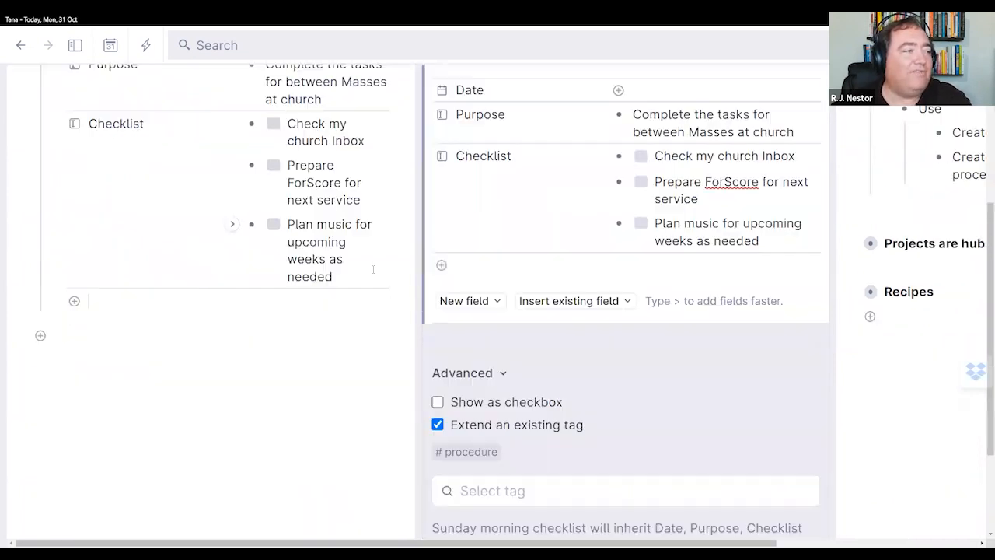
pyautogui.press('Up')
pyautogui.press('Up')
pyautogui.press('Up')
pyautogui.press('Down')
pyautogui.press('Down')
pyautogui.press('Left')
pyautogui.press('Up')
pyautogui.press('Up')
pyautogui.press('Up')
pyautogui.press('Up')
pyautogui.press('Down')
pyautogui.hotkey('ctrl', 'Up')
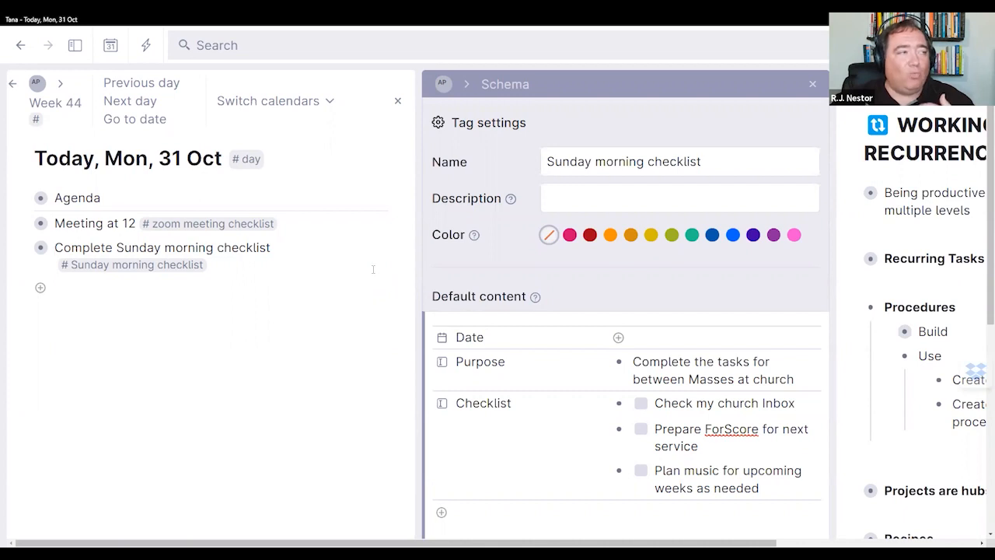
pyautogui.scroll(-2, 696, 340)
pyautogui.scroll(2, 696, 340)
pyautogui.scroll(-1, 697, 340)
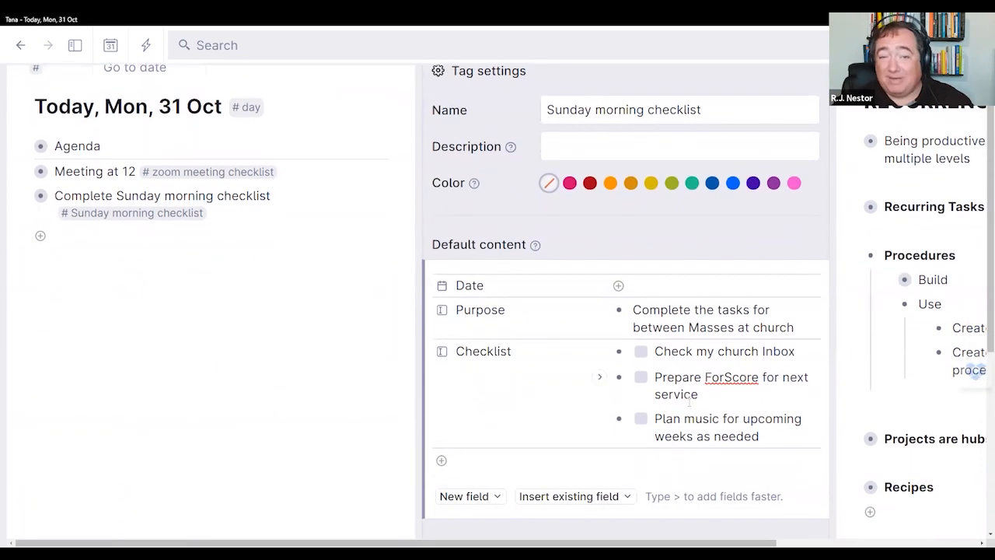
pyautogui.scroll(1, 688, 402)
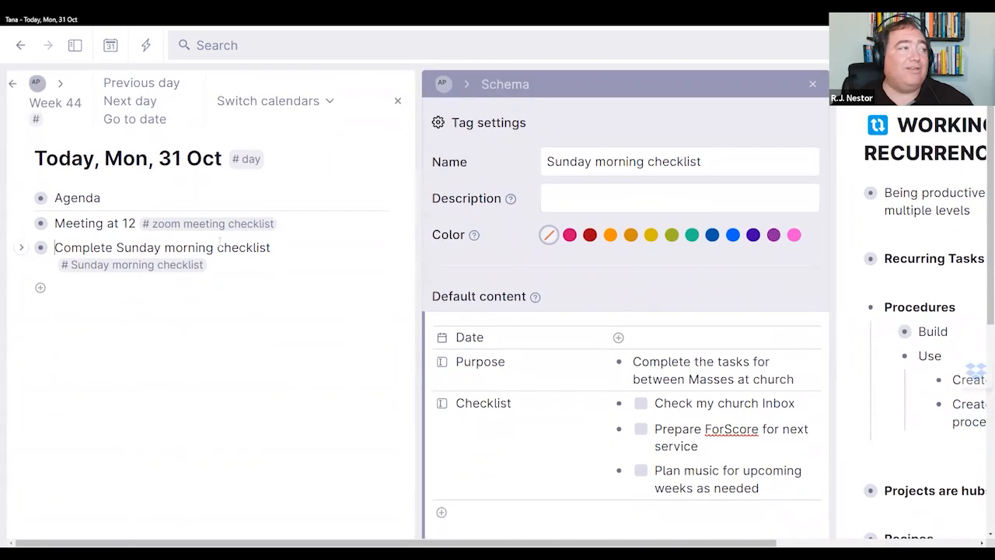
pyautogui.hotkey('ctrl', 'Down')
pyautogui.hotkey('ctrl', 'Up')
pyautogui.hotkey('ctrl', 'Down')
pyautogui.hotkey('ctrl', 'Up')
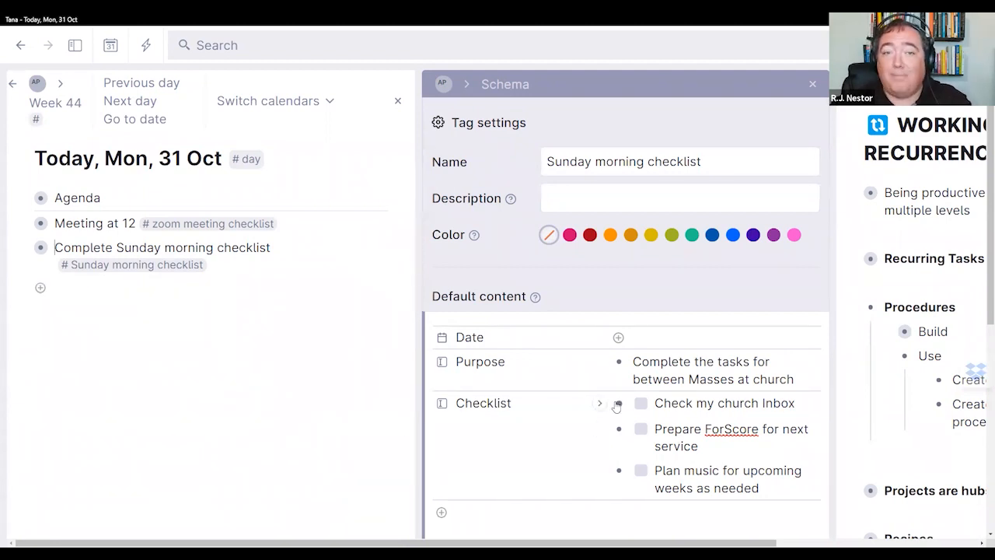
# - Clear the default Purpose text in the Sunday morning checklist tag's default content
pyautogui.moveTo(617, 405)
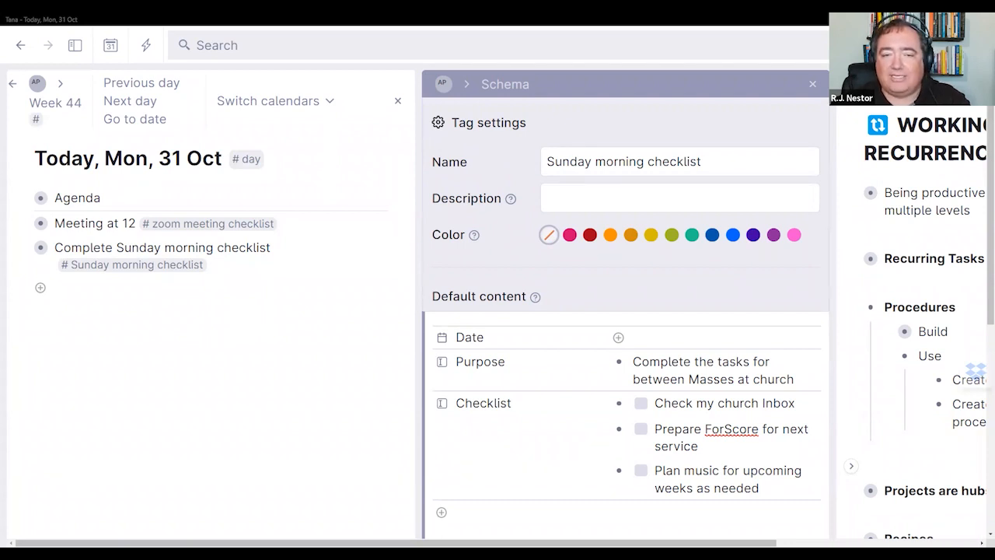
pyautogui.tripleClick(748, 376)
pyautogui.press('BackSpace')
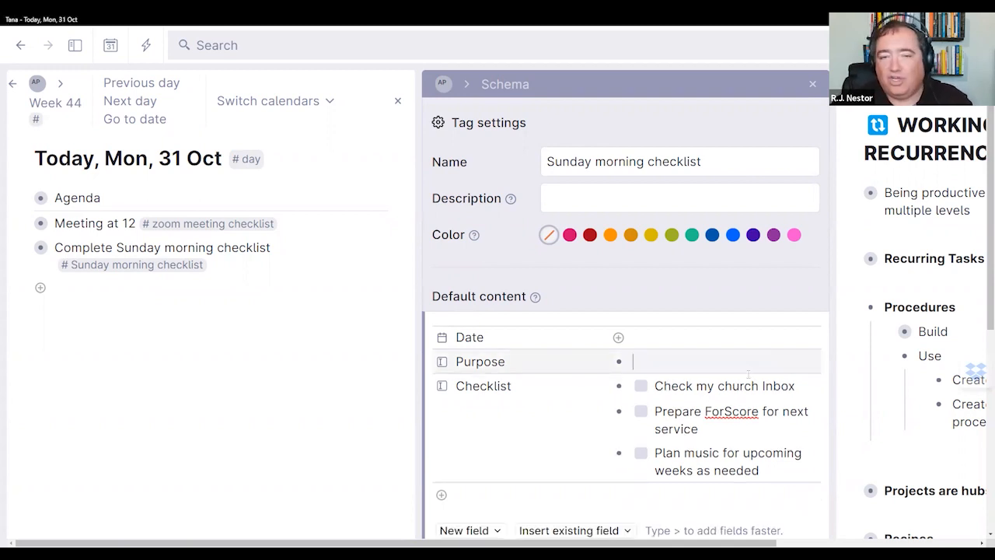
# - Examine the Purpose field's advanced settings, including the Hide field conditions choices, and return to the Sunday morning checklist tag settings
pyautogui.click(441, 363)
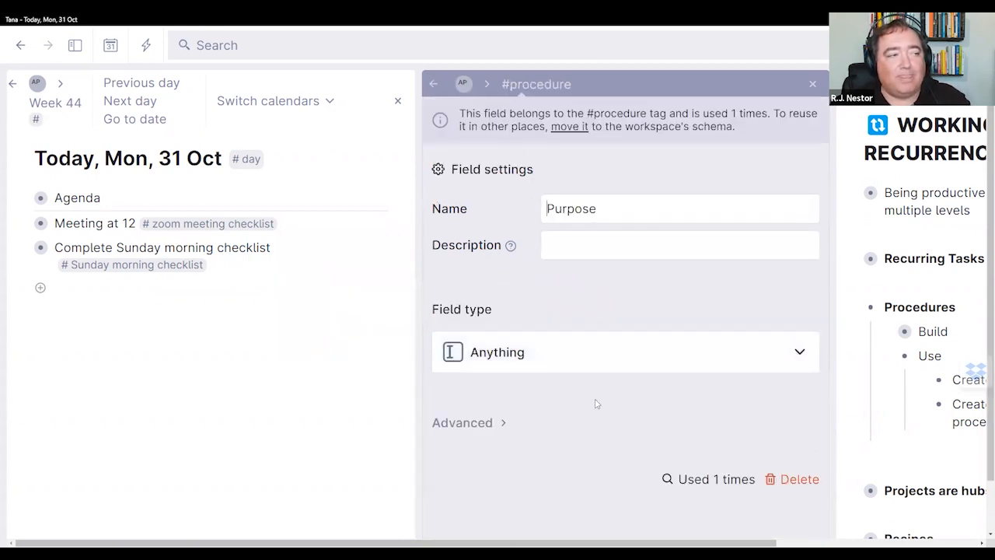
pyautogui.scroll(-1, 597, 404)
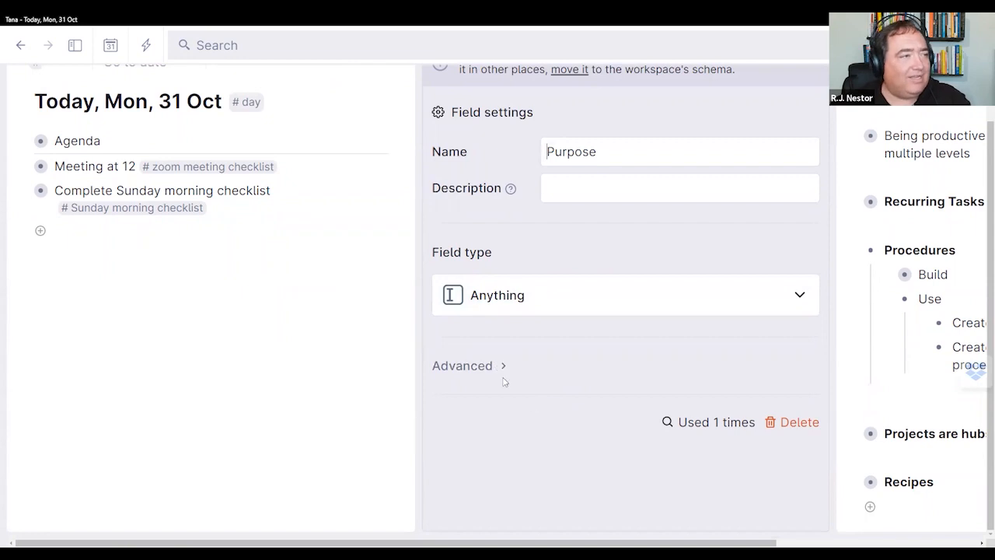
pyautogui.scroll(1, 494, 375)
pyautogui.click(470, 423)
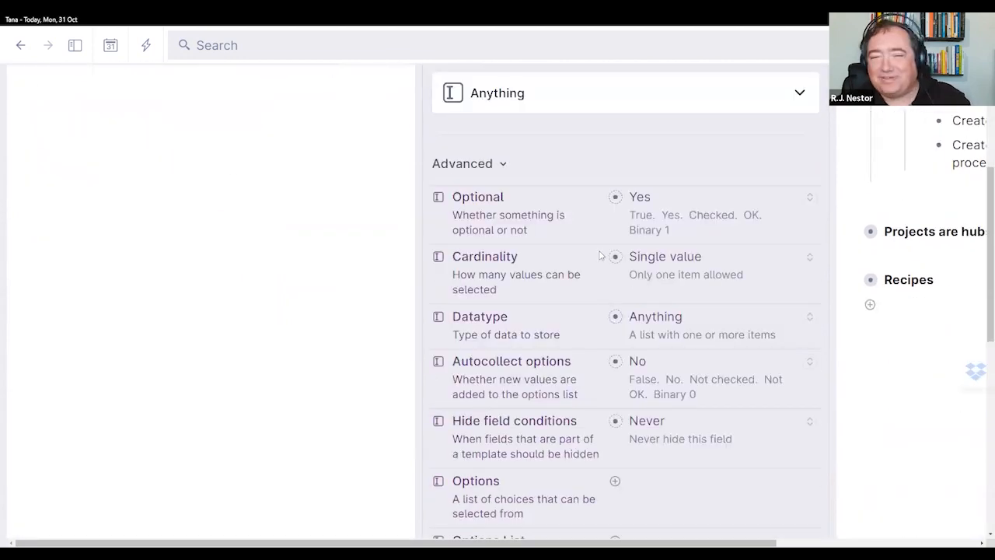
pyautogui.scroll(-3, 519, 379)
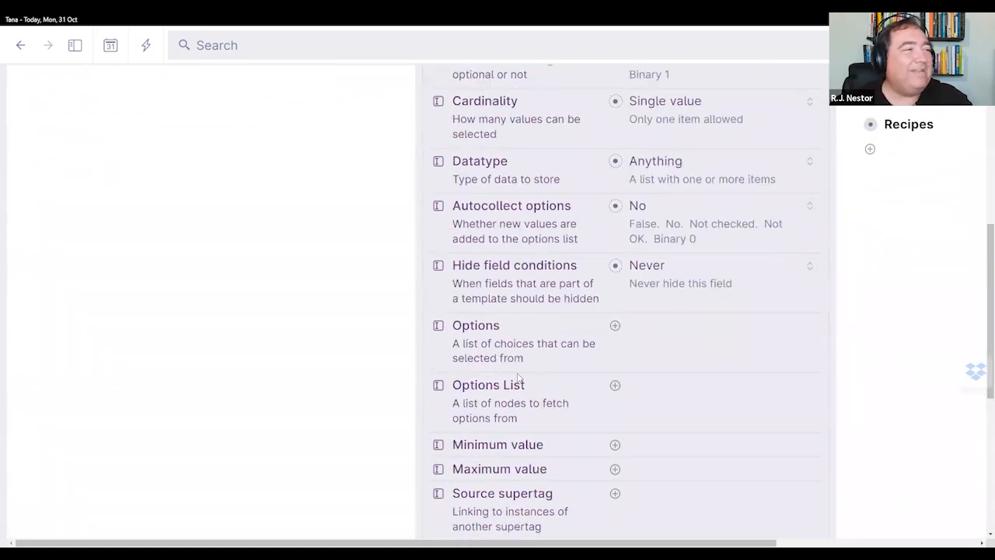
pyautogui.scroll(1, 522, 332)
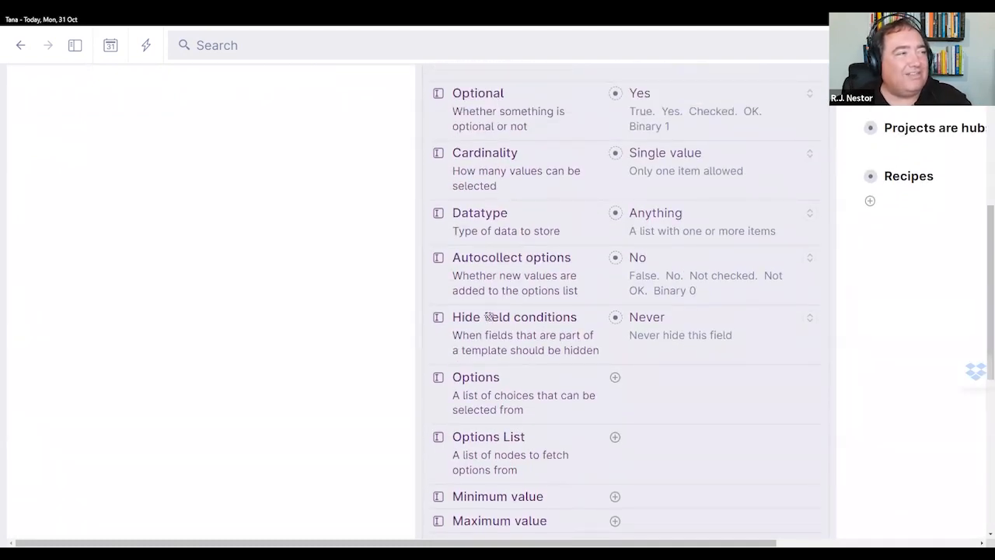
pyautogui.scroll(1, 488, 318)
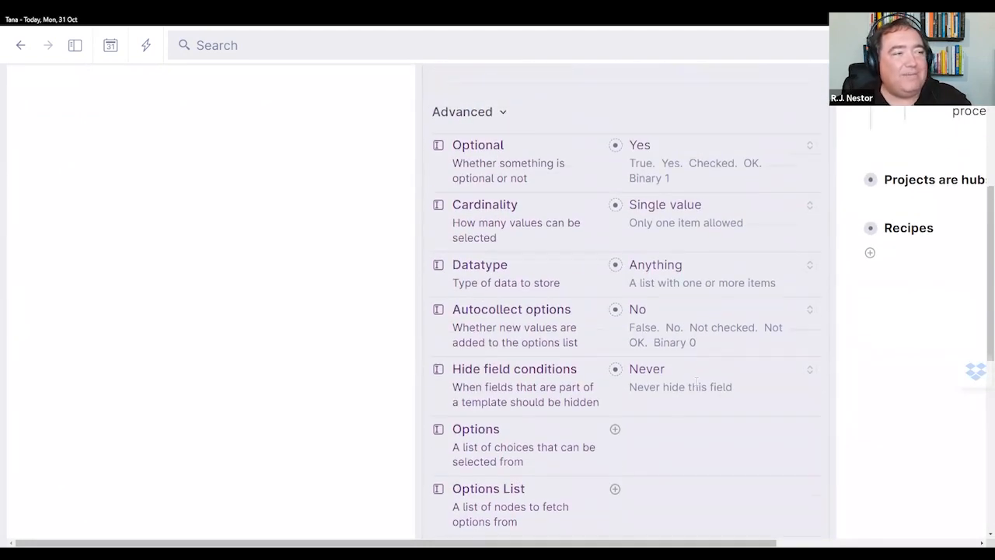
pyautogui.click(812, 374)
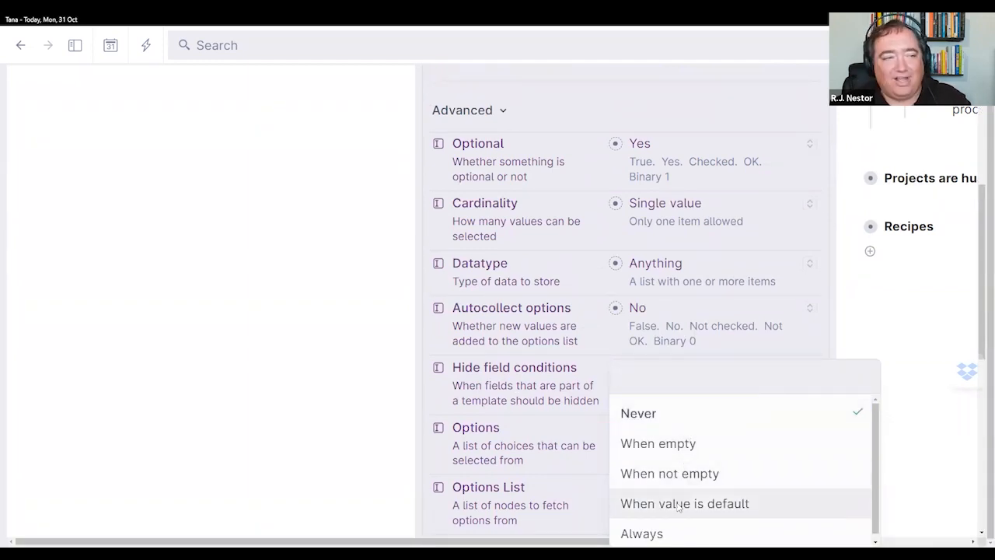
pyautogui.press('Escape')
pyautogui.scroll(5, 640, 387)
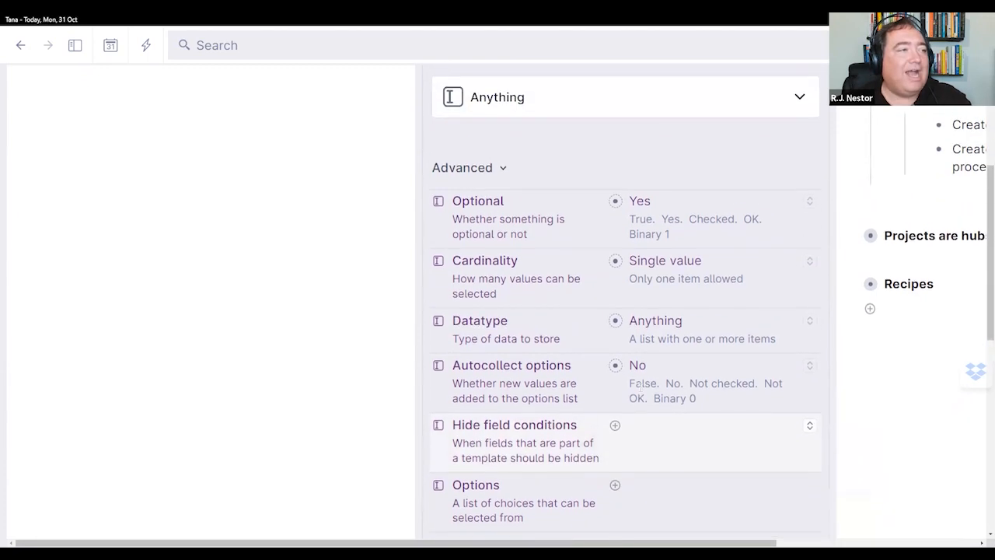
pyautogui.click(434, 85)
pyautogui.click(538, 364)
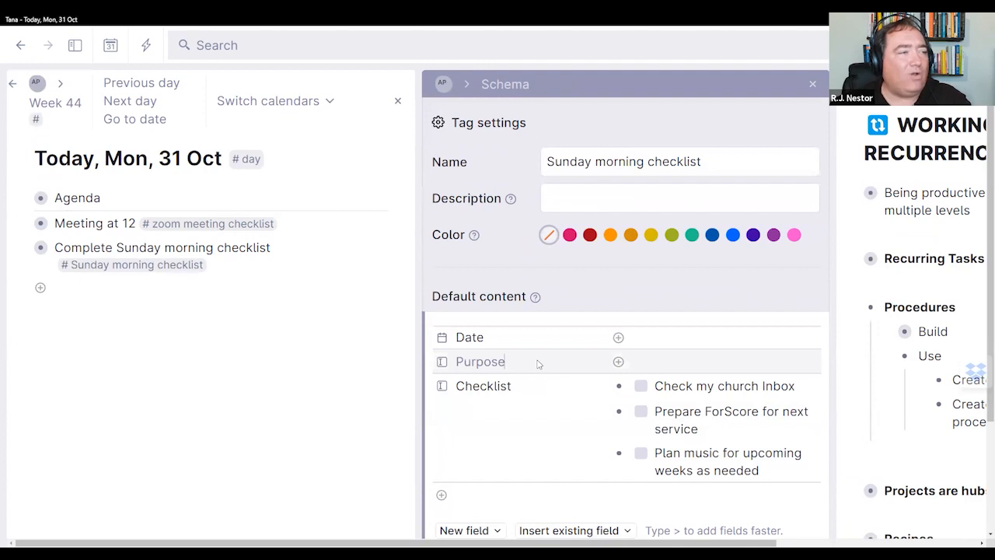
pyautogui.hotkey('ctrl', 'k')
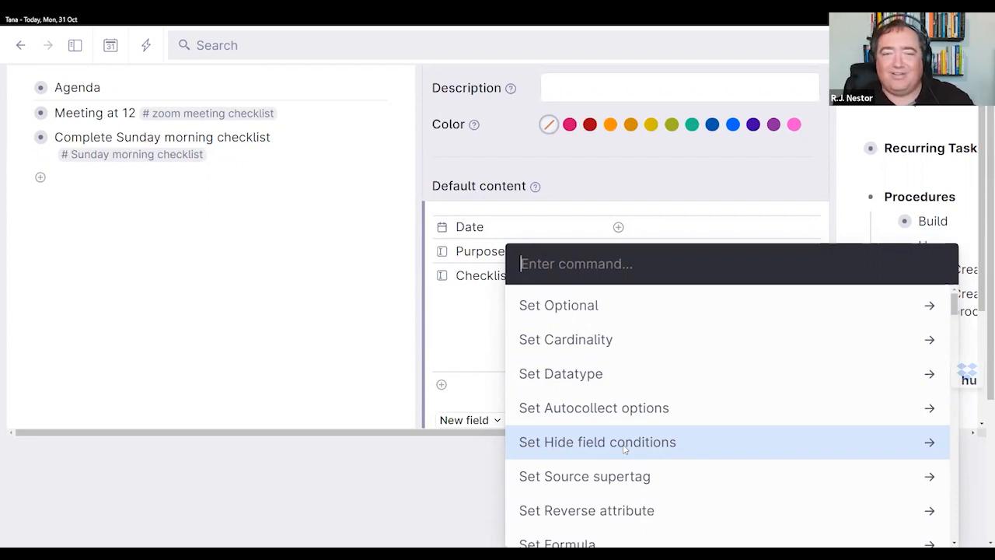
pyautogui.press('Escape')
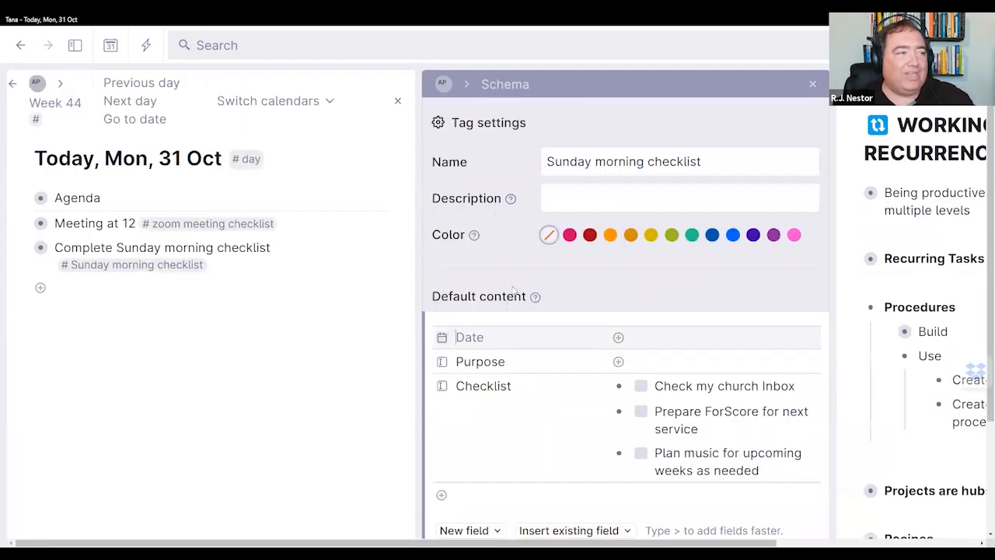
# - Go through the Hide field conditions options for the Purpose field and set the condition to Never
pyautogui.click(519, 358)
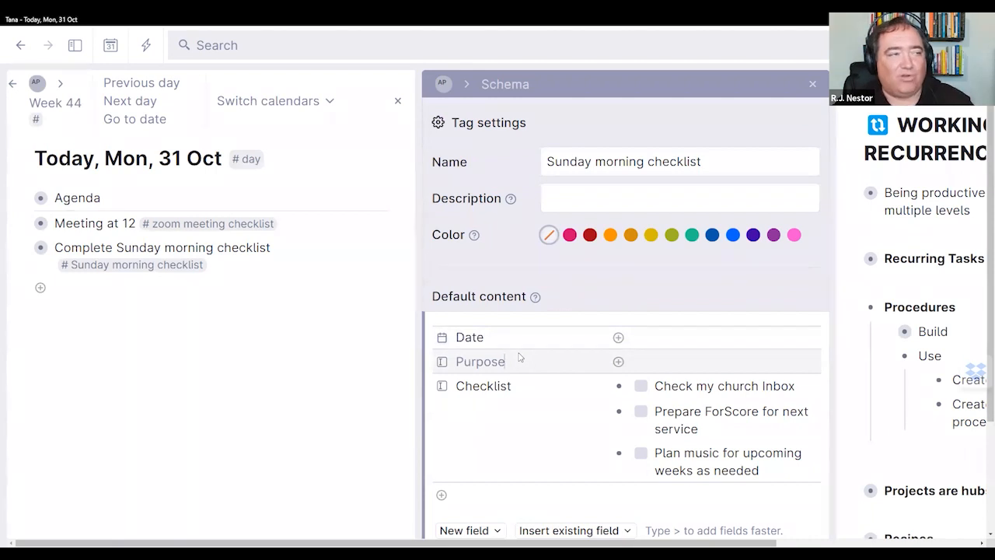
pyautogui.hotkey('ctrl', 'k')
pyautogui.press('Down')
pyautogui.press('Down')
pyautogui.press('Down')
pyautogui.press('Return')
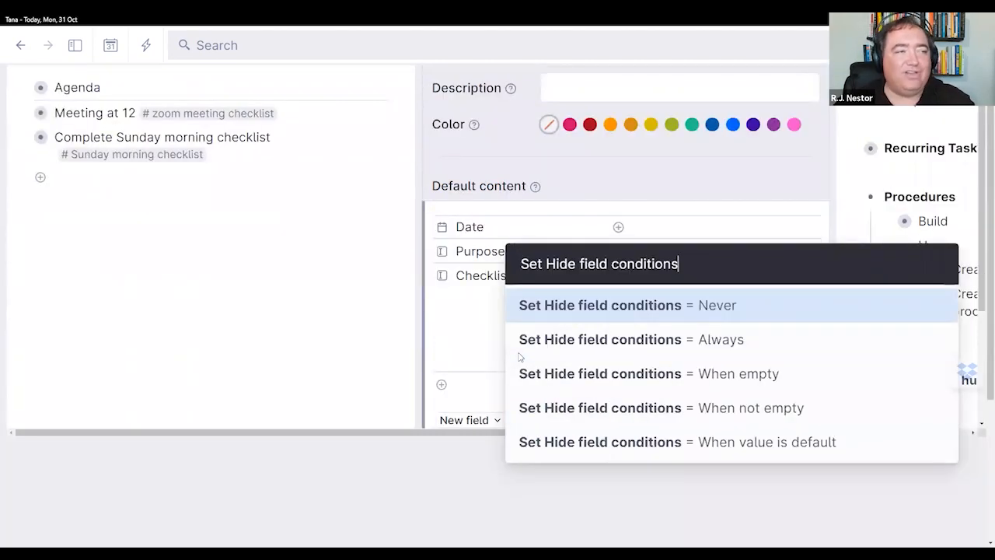
pyautogui.press('Down')
pyautogui.press('Down')
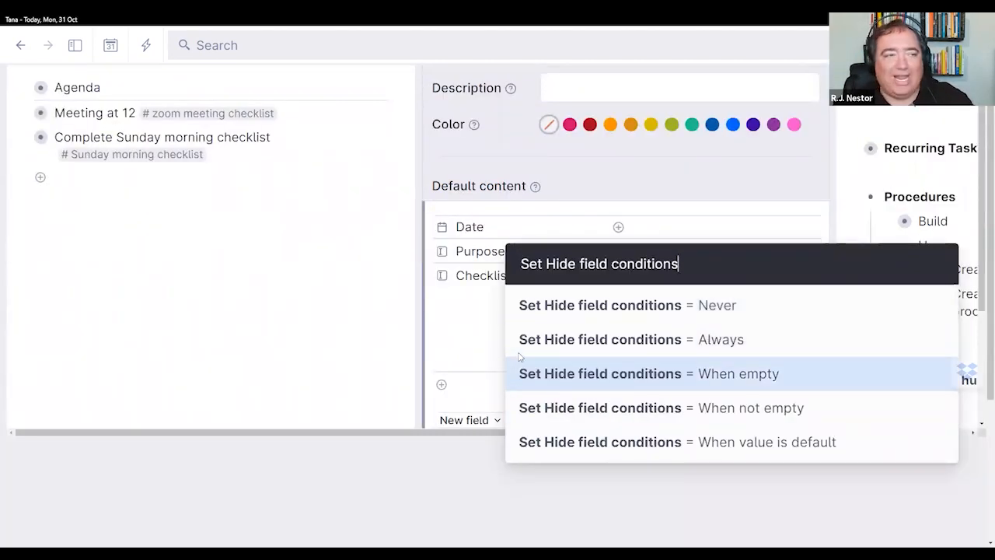
pyautogui.press('Down')
pyautogui.press('Down')
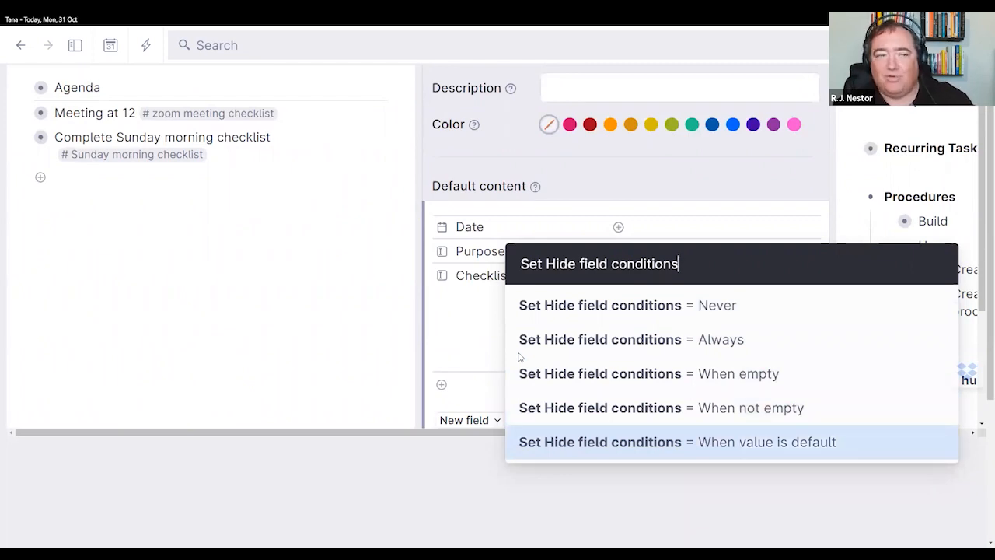
pyautogui.press('Up')
pyautogui.press('Up')
pyautogui.press('Up')
pyautogui.press('Up')
pyautogui.press('Down')
pyautogui.press('Up')
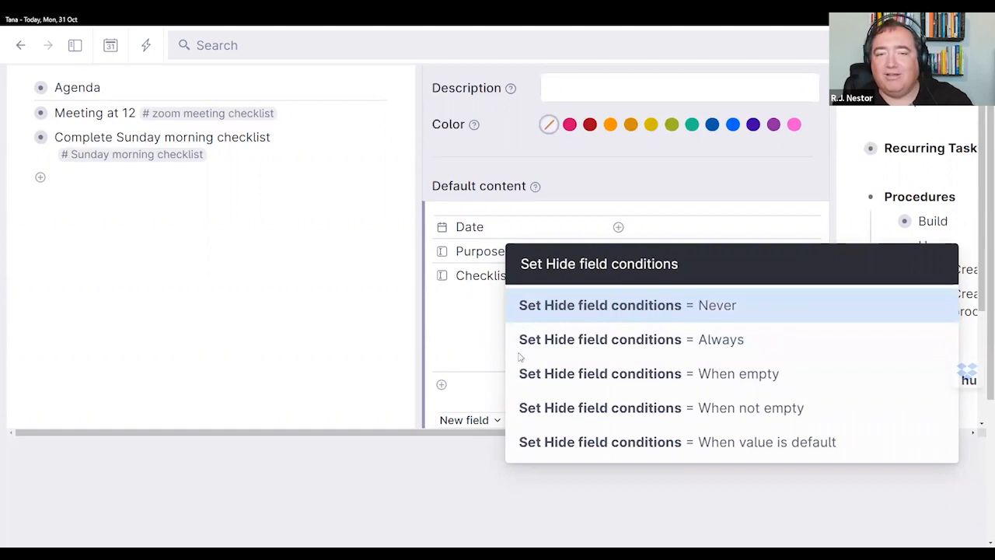
pyautogui.press('Down')
pyautogui.press('Down')
pyautogui.press('Down')
pyautogui.press('Down')
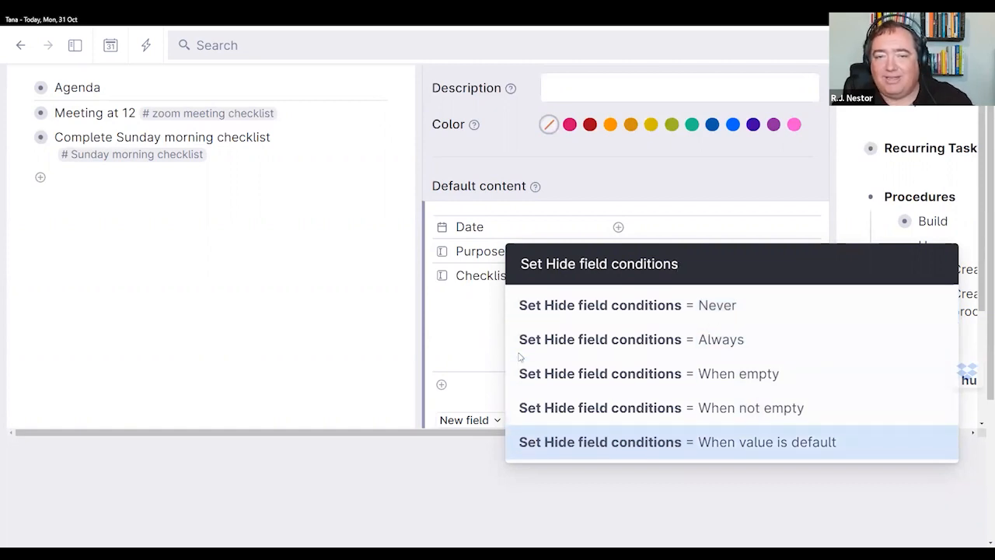
pyautogui.press('Up')
pyautogui.press('Up')
pyautogui.press('Up')
pyautogui.press('Up')
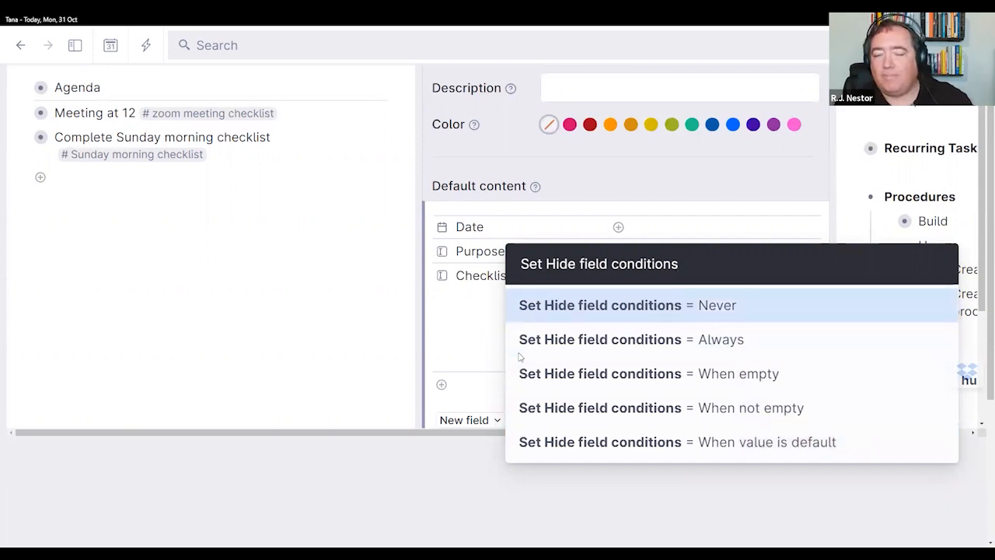
pyautogui.press('Return')
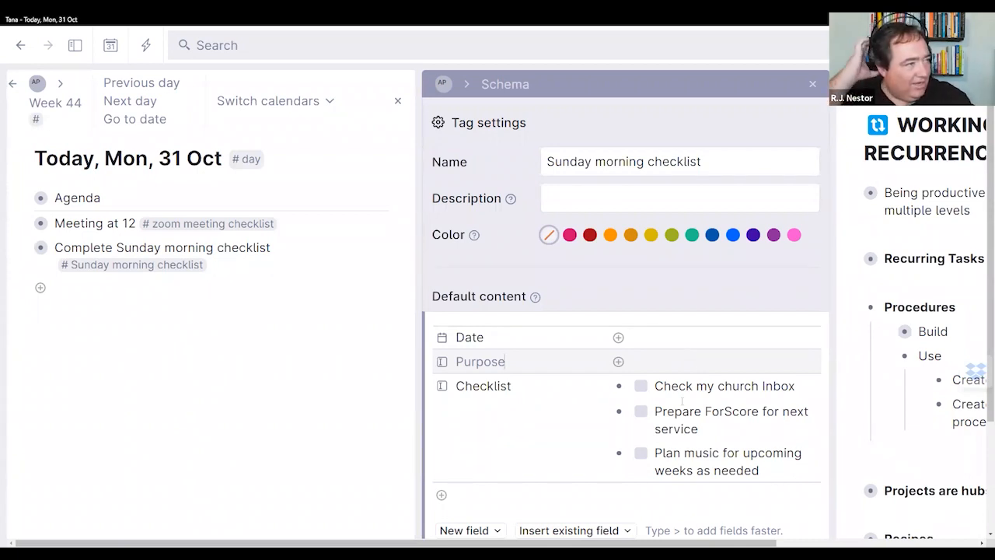
# - Enter "Complete Sunday tasks" as the default Purpose of the Sunday morning checklist tag
pyautogui.click(706, 362)
pyautogui.write('Compl')
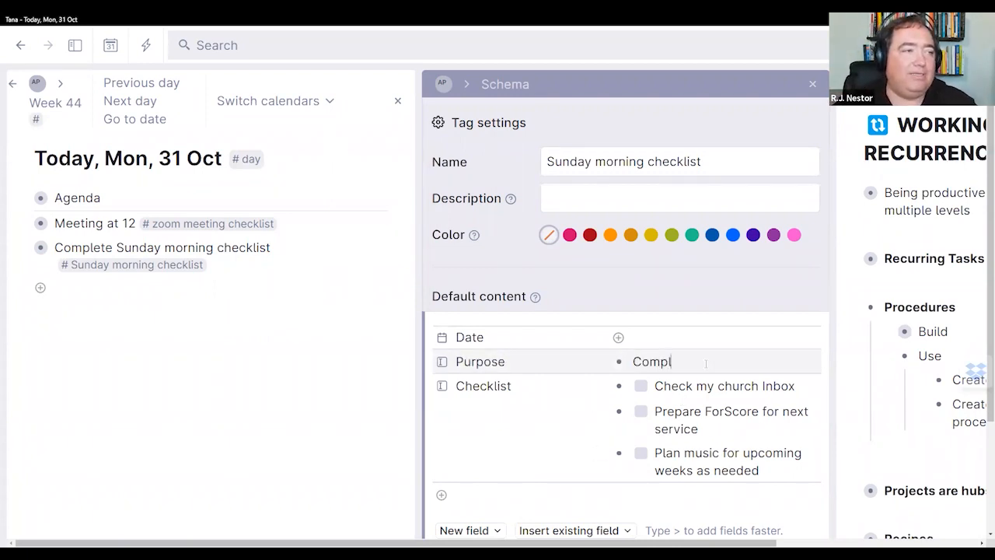
pyautogui.write('ete Sunday tasks')
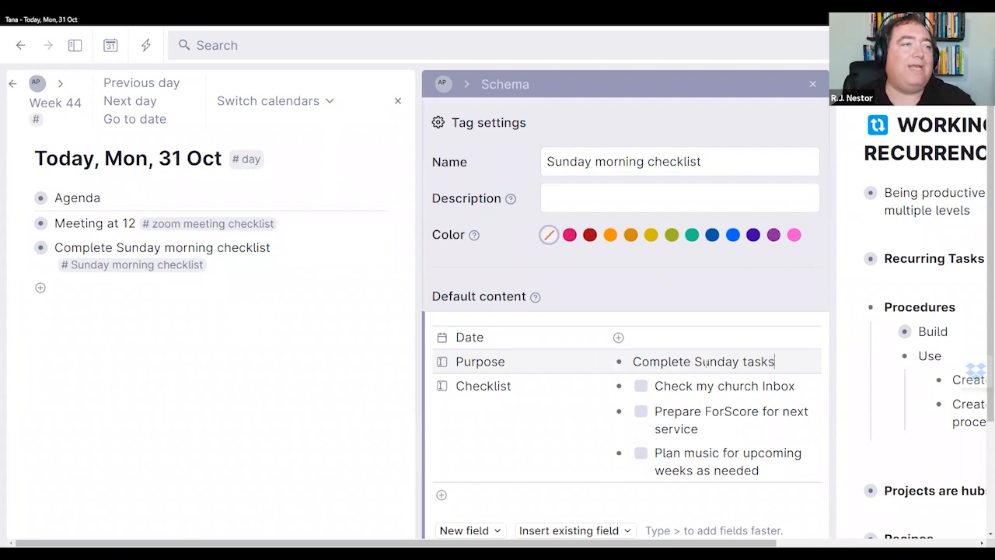
# - Add a live query below the entries on today's page that finds nodes tagged #procedure as a list
pyautogui.click(222, 301)
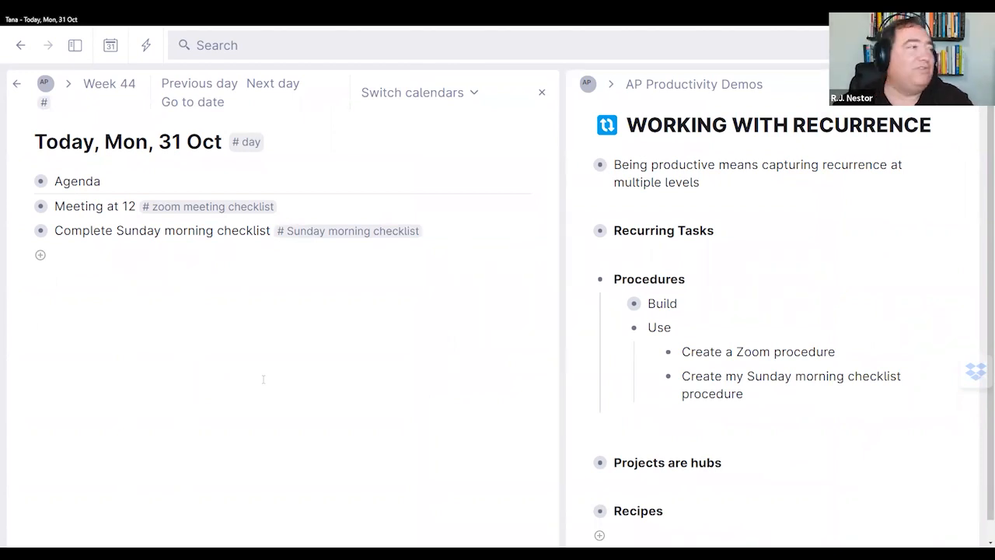
pyautogui.hotkey('ctrl', 'k')
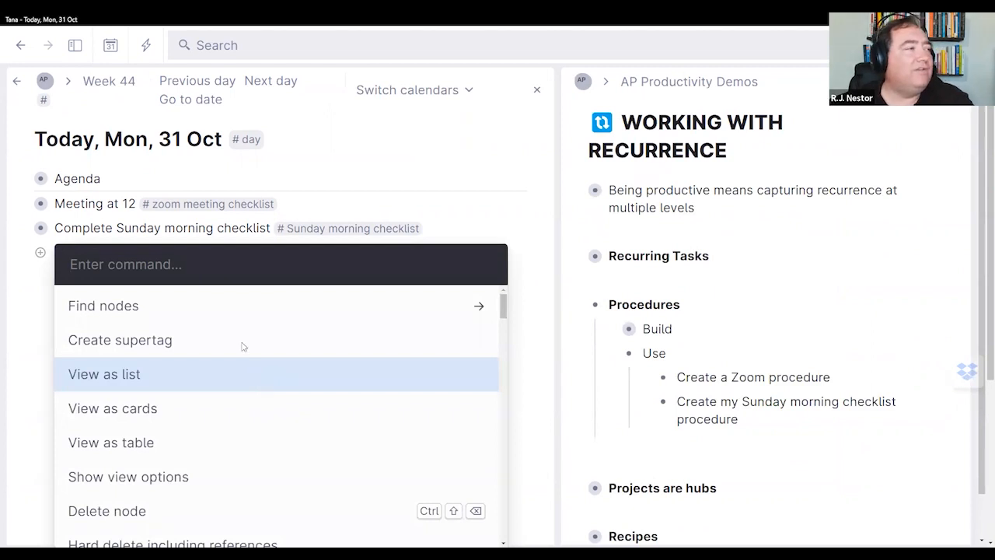
pyautogui.click(237, 304)
pyautogui.click(311, 305)
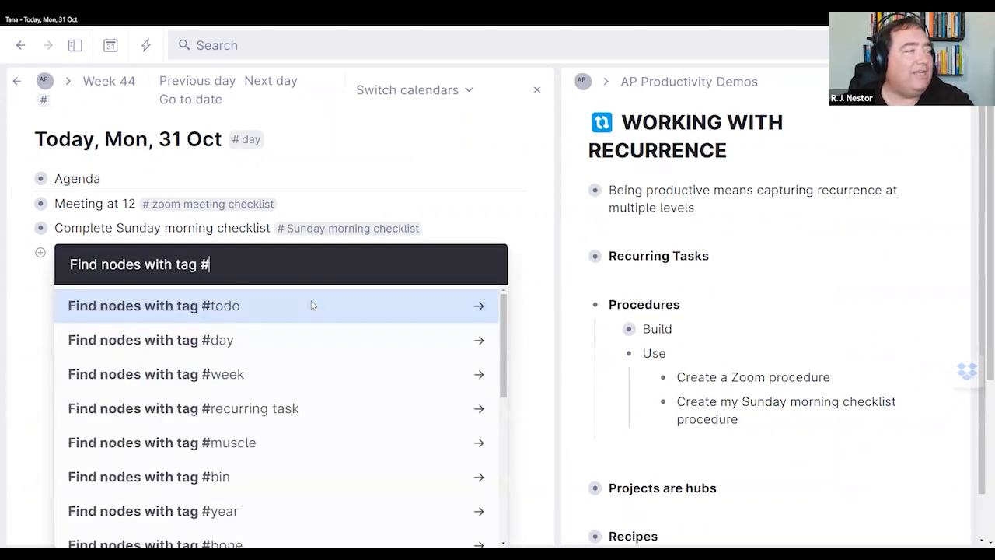
pyautogui.write('pro')
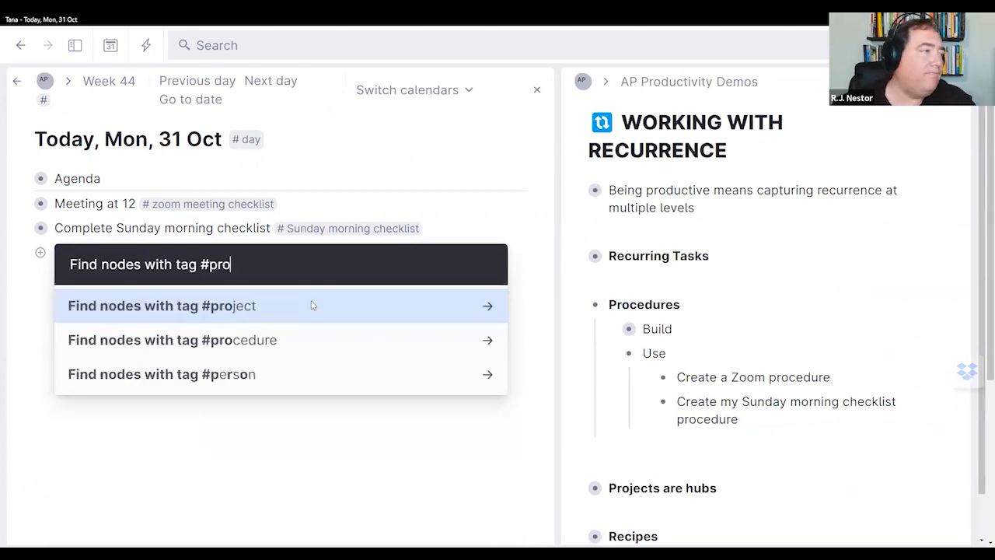
pyautogui.click(272, 340)
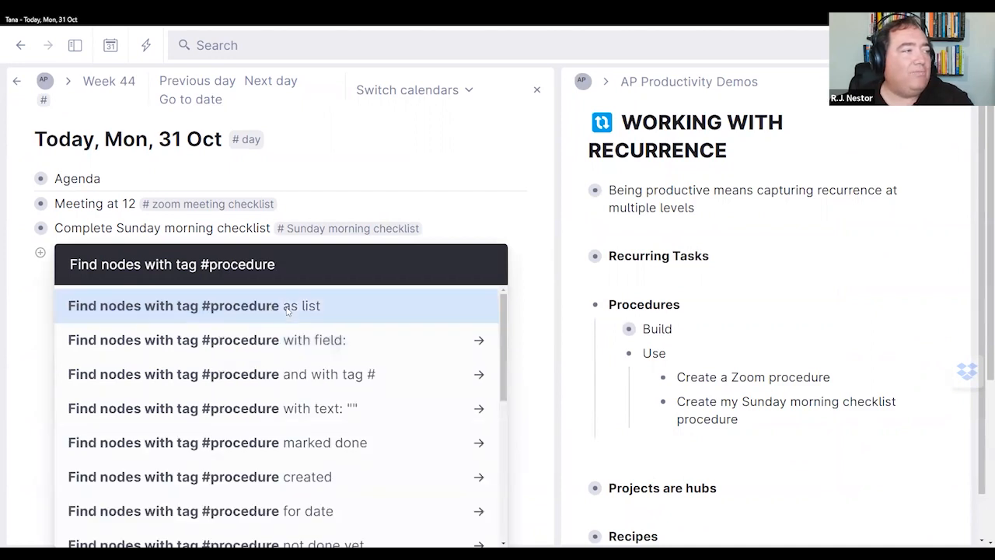
pyautogui.press('Return')
# - Display the #procedure query as a table and look through the Date, Purpose and Checklist columns of its entries
pyautogui.click(379, 256)
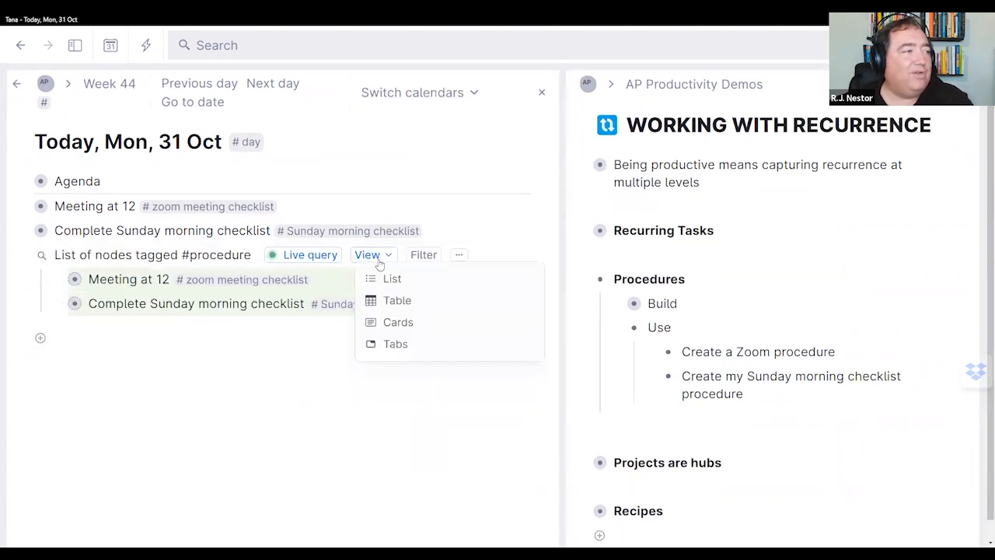
pyautogui.click(382, 297)
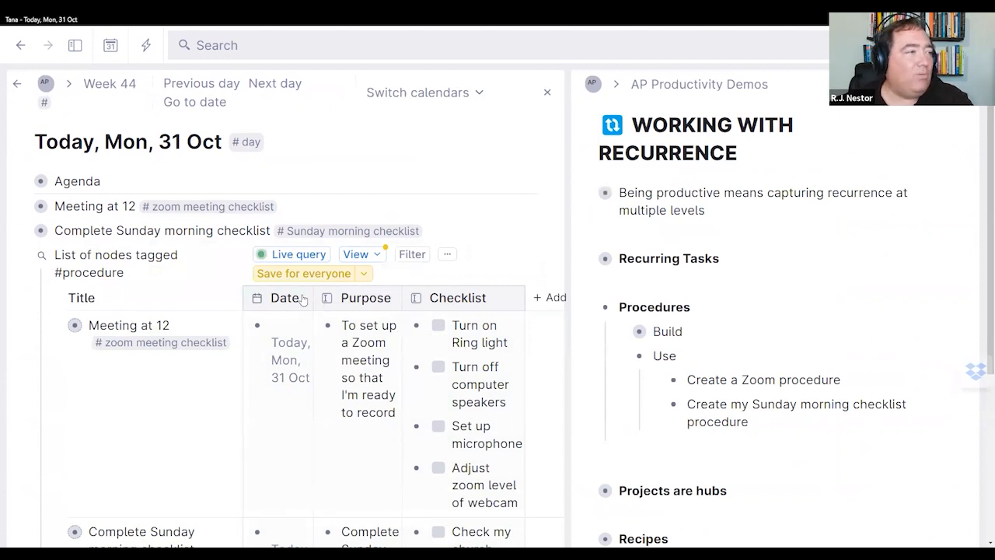
pyautogui.scroll(-3, 403, 376)
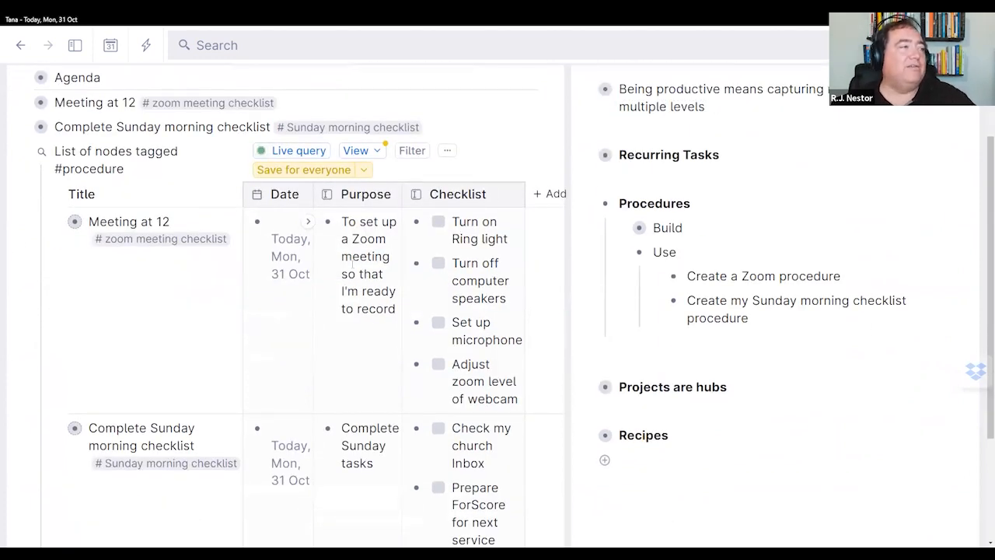
pyautogui.scroll(-3, 368, 259)
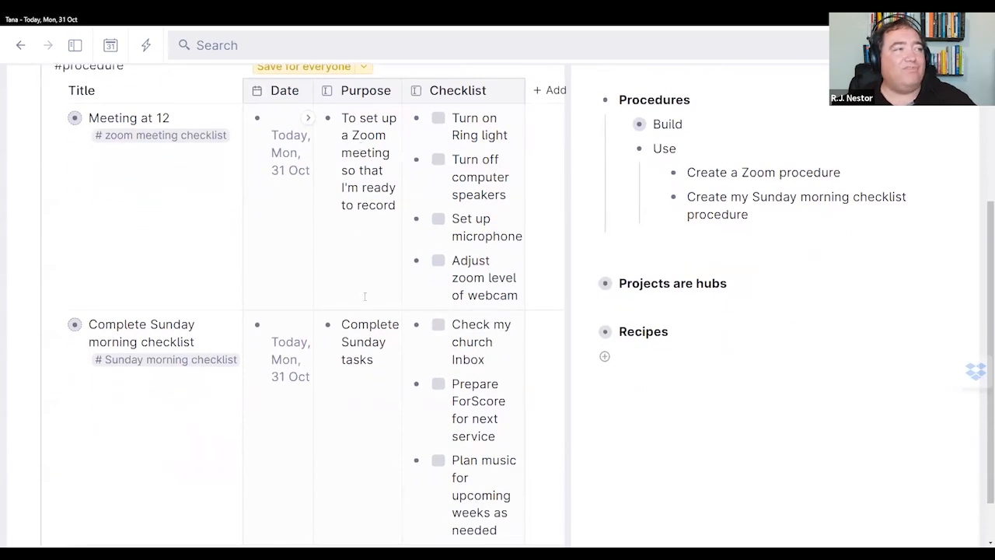
pyautogui.scroll(6, 364, 177)
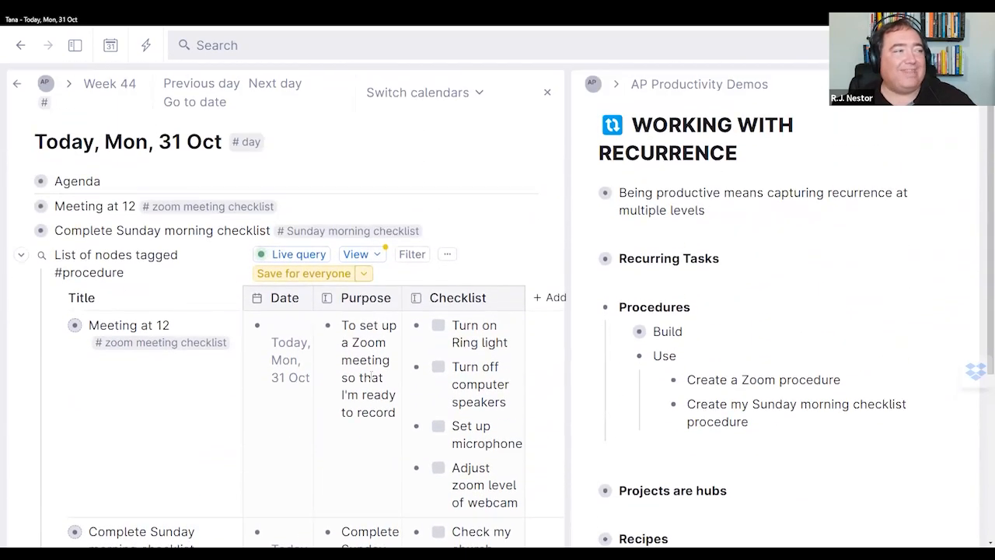
pyautogui.scroll(-4, 371, 377)
pyautogui.scroll(3, 371, 377)
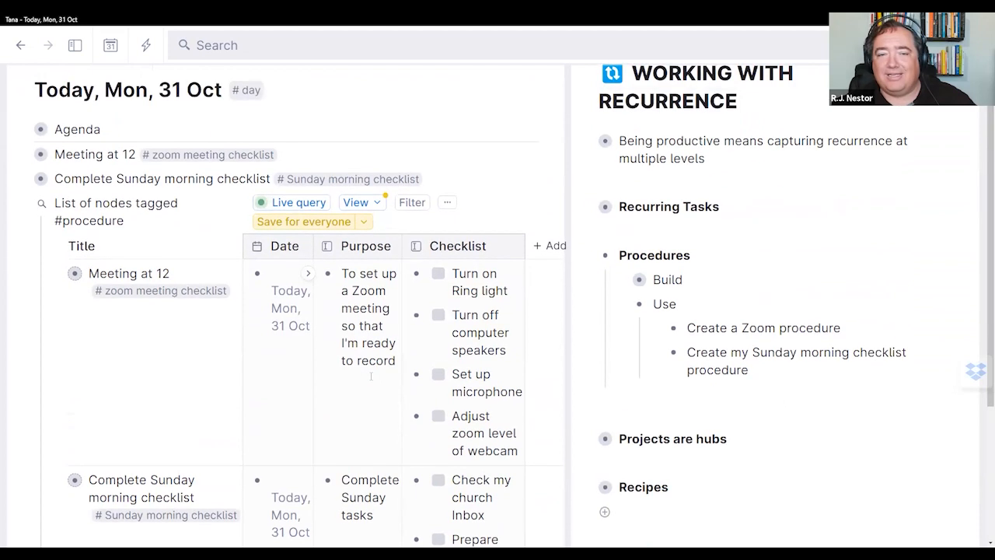
# - Filter the #procedure query table by the #zoom meeting checklist tag and clear the filter again
pyautogui.scroll(2, 371, 376)
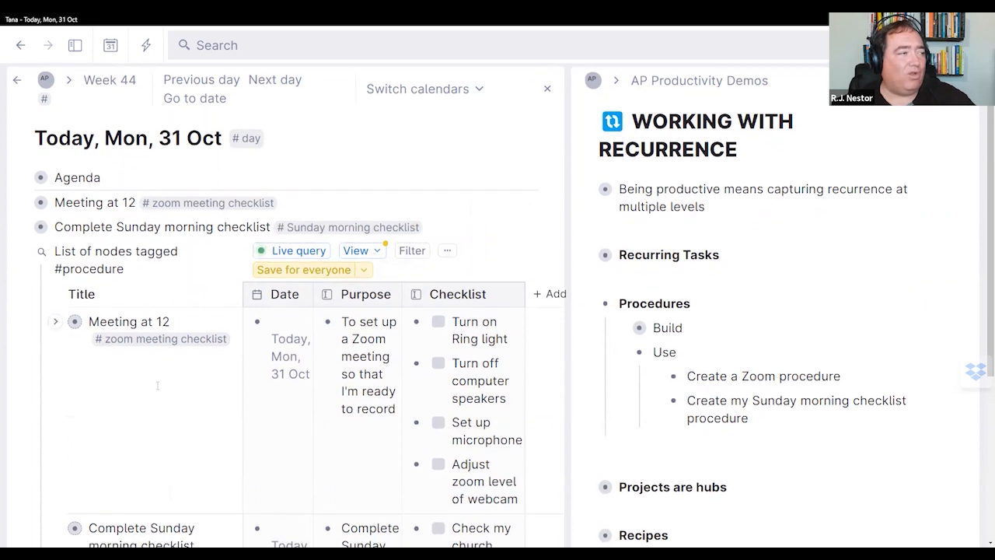
pyautogui.scroll(-2, 157, 385)
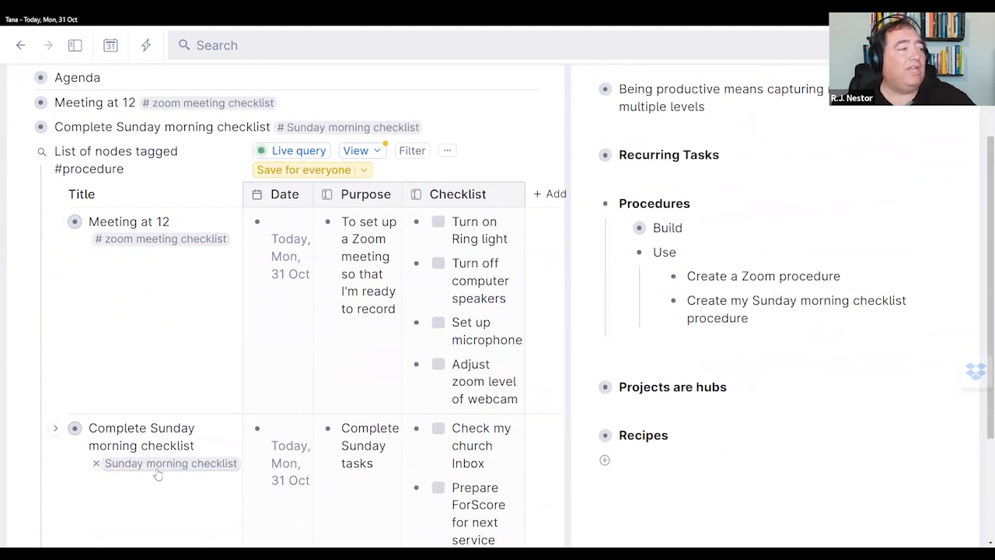
pyautogui.scroll(1, 157, 474)
pyautogui.doubleClick(97, 221)
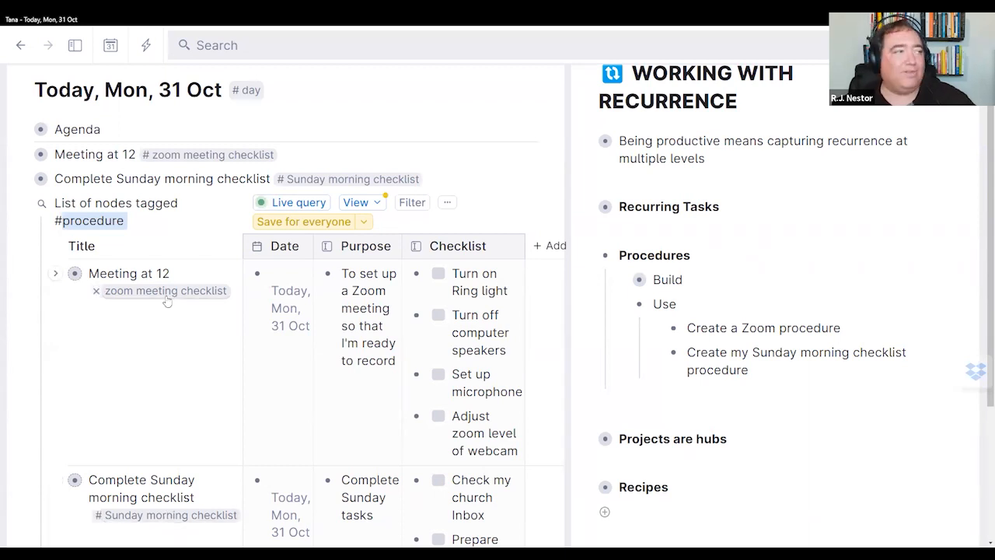
pyautogui.click(420, 203)
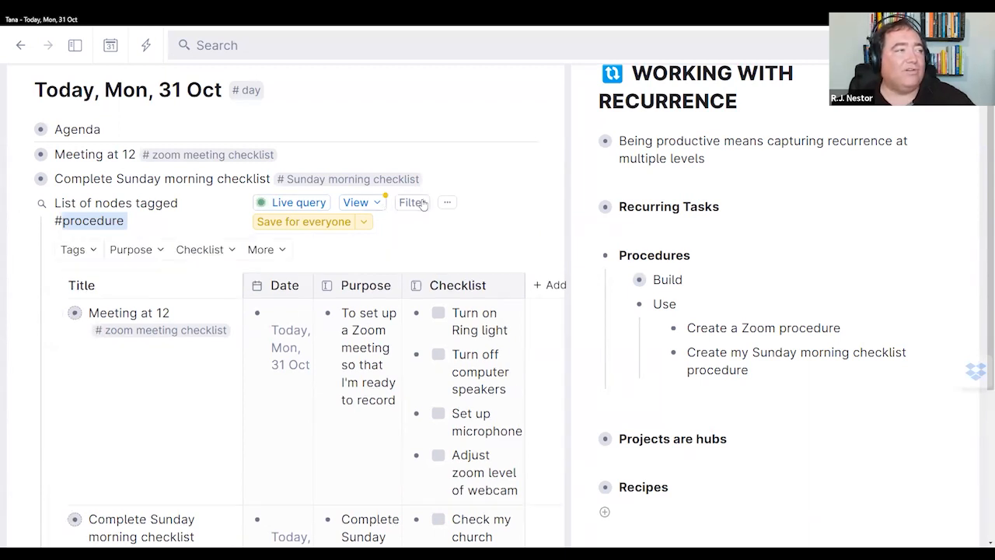
pyautogui.click(93, 251)
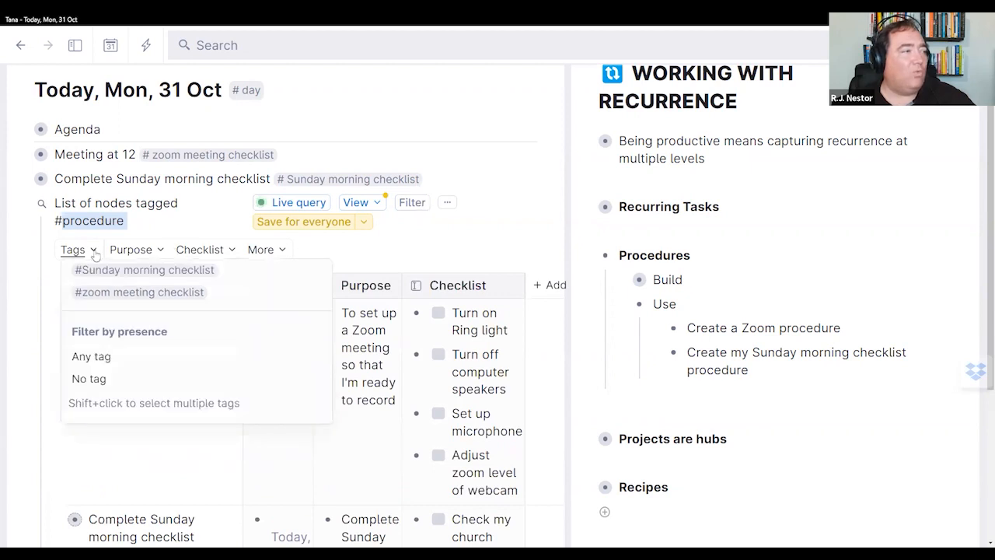
pyautogui.click(124, 291)
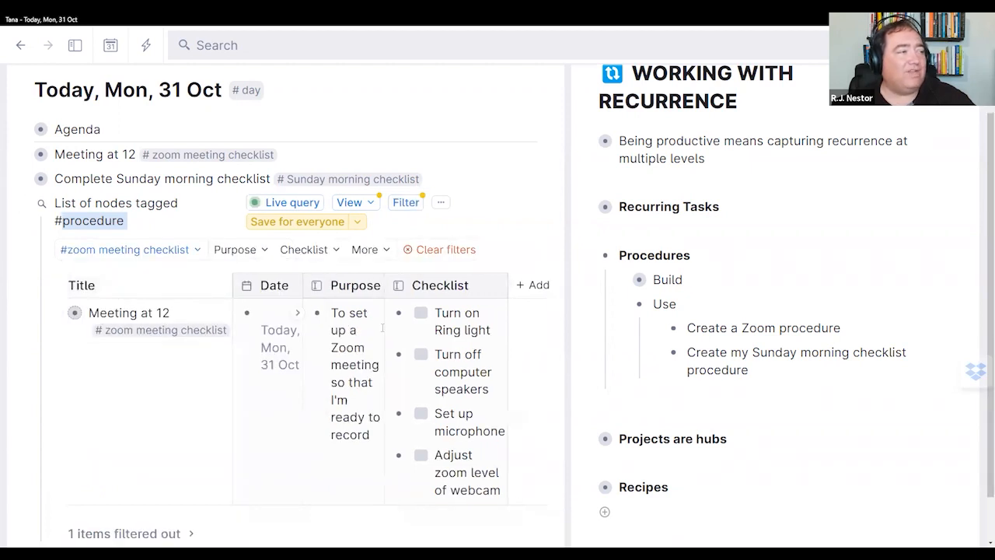
pyautogui.click(440, 250)
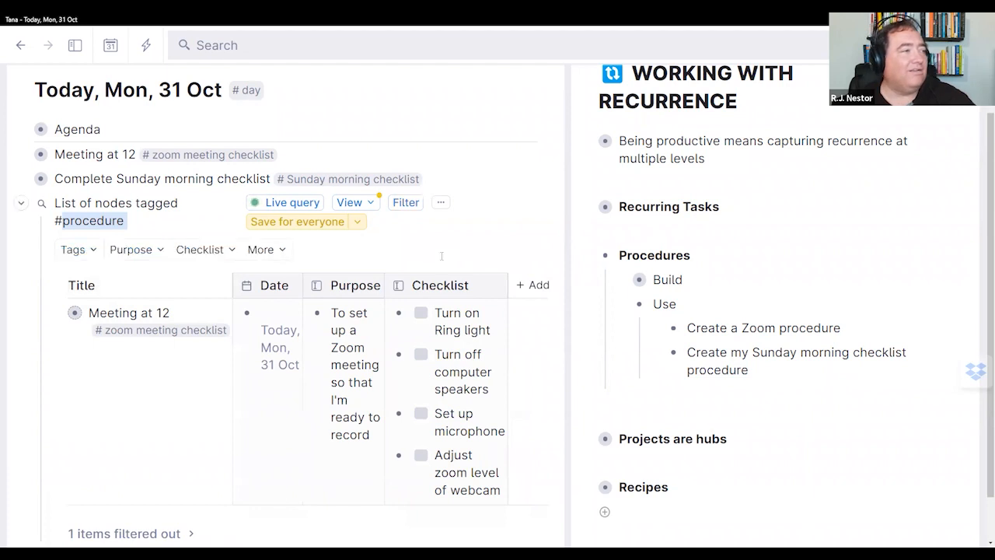
# - Look at the values available for filtering the #procedure table by Purpose and review its entries
pyautogui.click(151, 252)
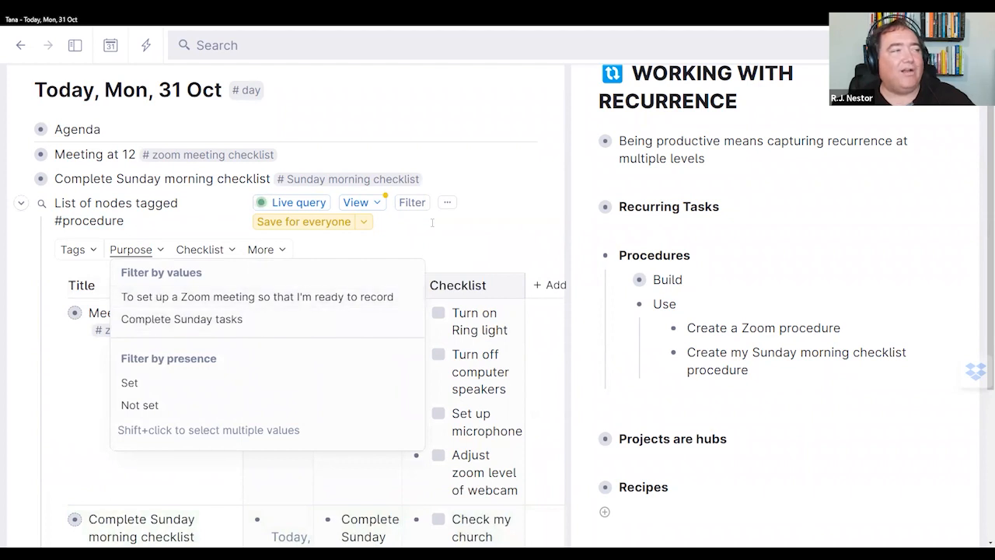
pyautogui.click(447, 245)
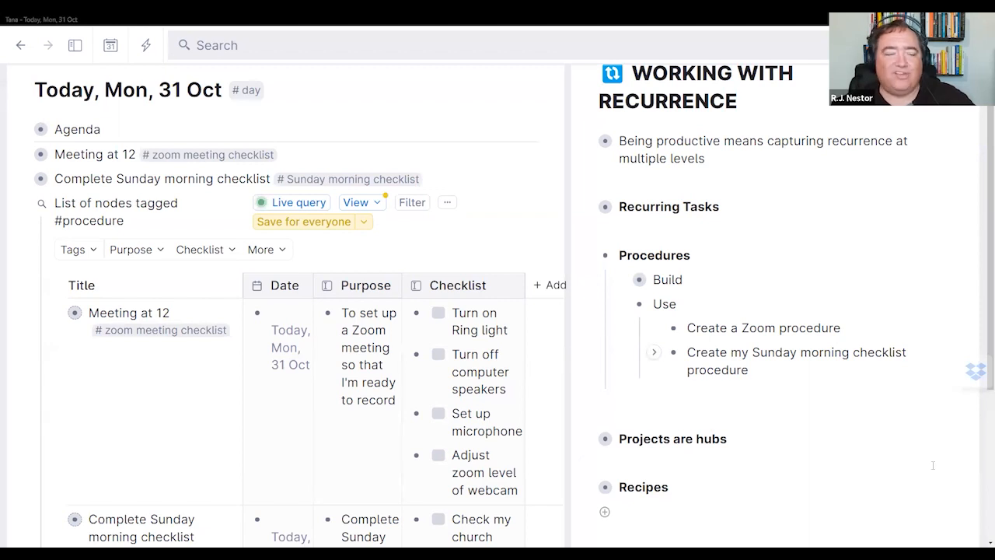
pyautogui.scroll(-1, 366, 325)
pyautogui.scroll(-1, 366, 321)
pyautogui.scroll(3, 367, 321)
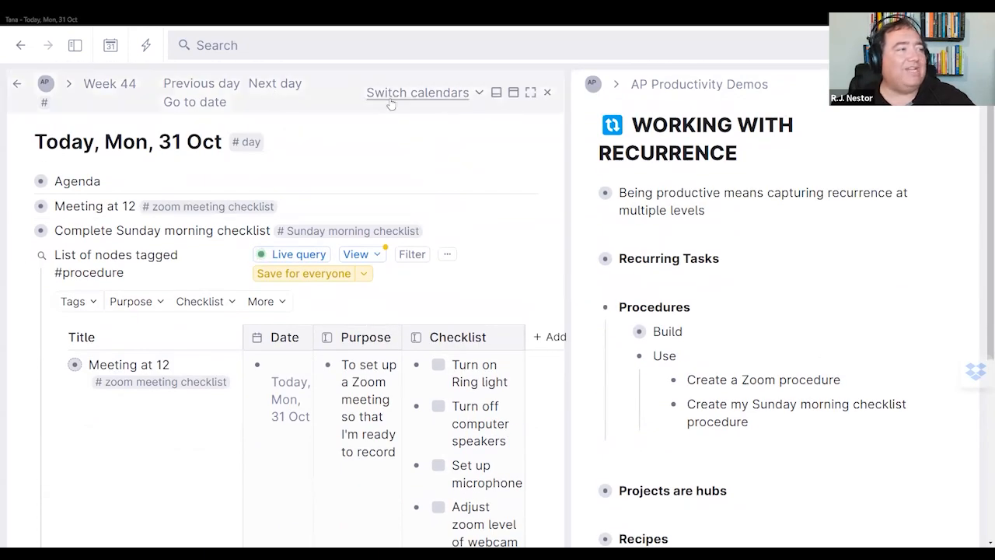
# - Open the settings of the zoom meeting checklist tag beside today's page and examine its default content
pyautogui.moveTo(191, 385)
pyautogui.click(107, 347)
pyautogui.scroll(-3, 461, 305)
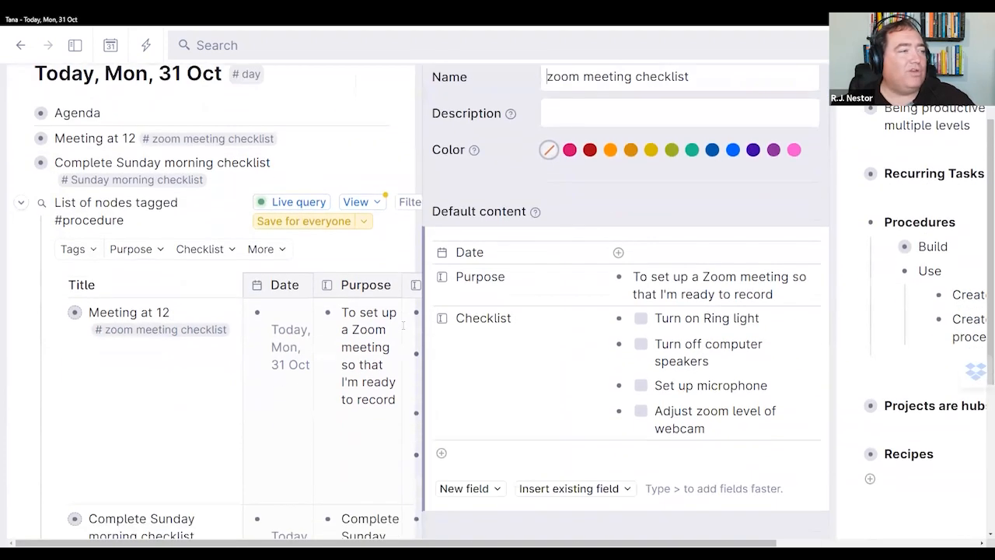
pyautogui.scroll(3, 190, 308)
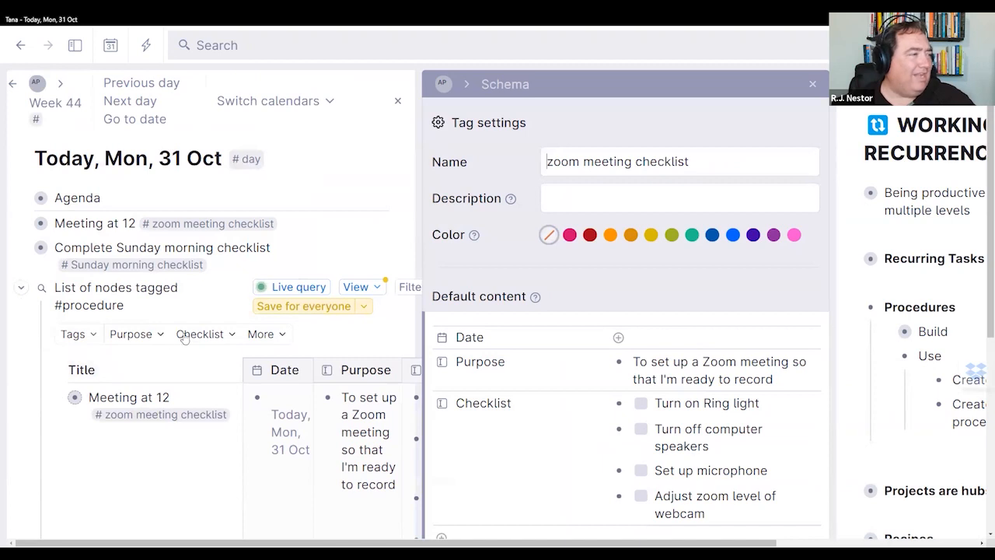
# - Switch the #procedure query back to a list and delete the query from today's page
pyautogui.click(356, 286)
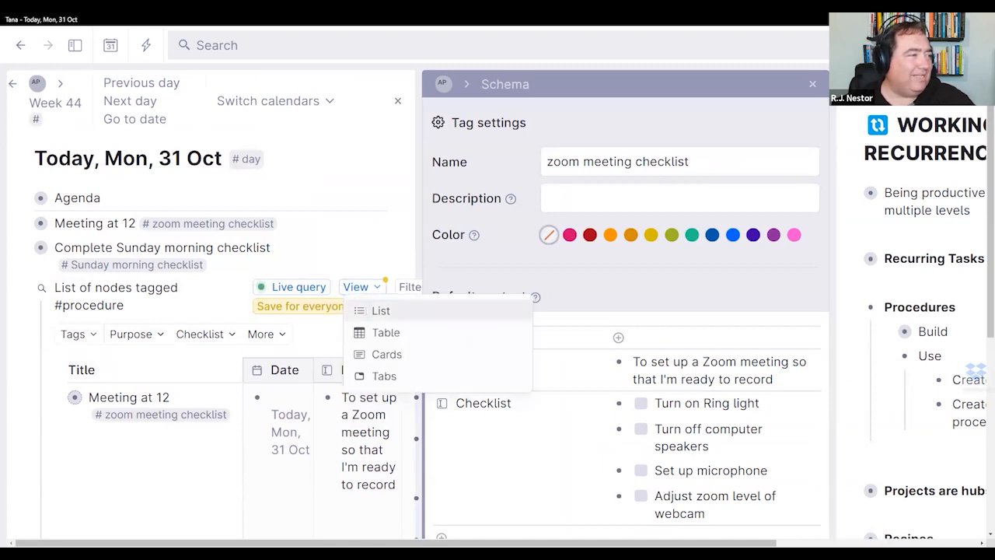
pyautogui.click(374, 311)
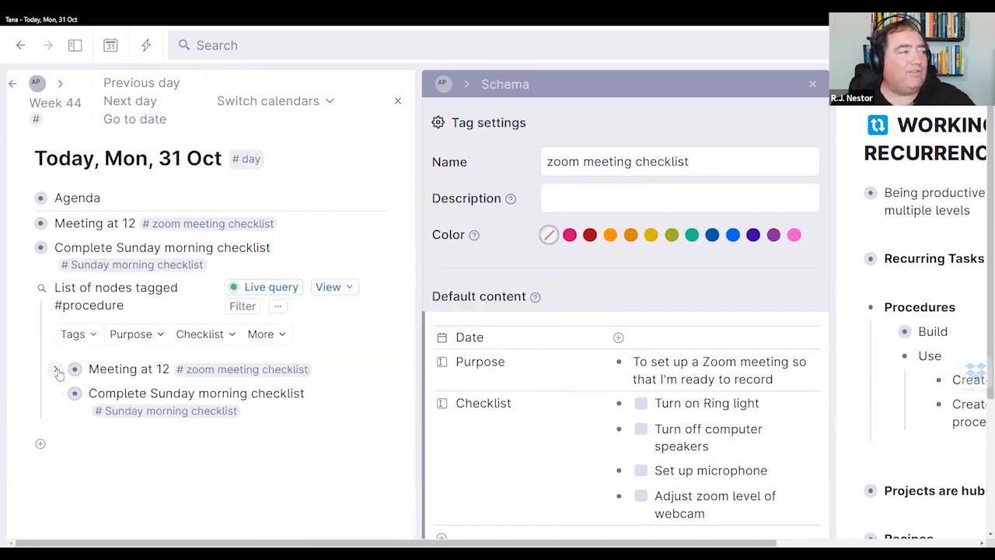
pyautogui.click(180, 287)
pyautogui.hotkey('shift', 'Home')
pyautogui.hotkey('ctrl', 'a')
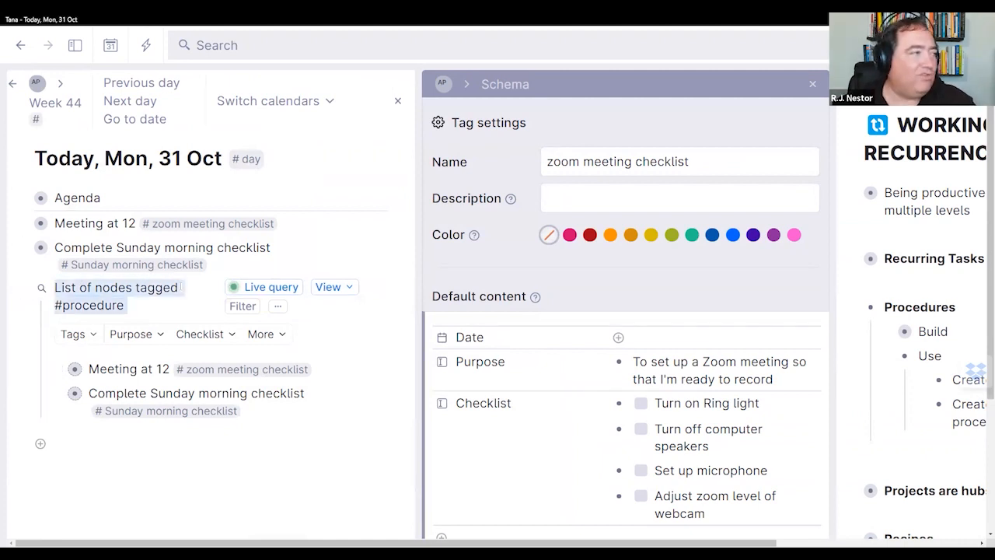
pyautogui.hotkey('ctrl', 'a')
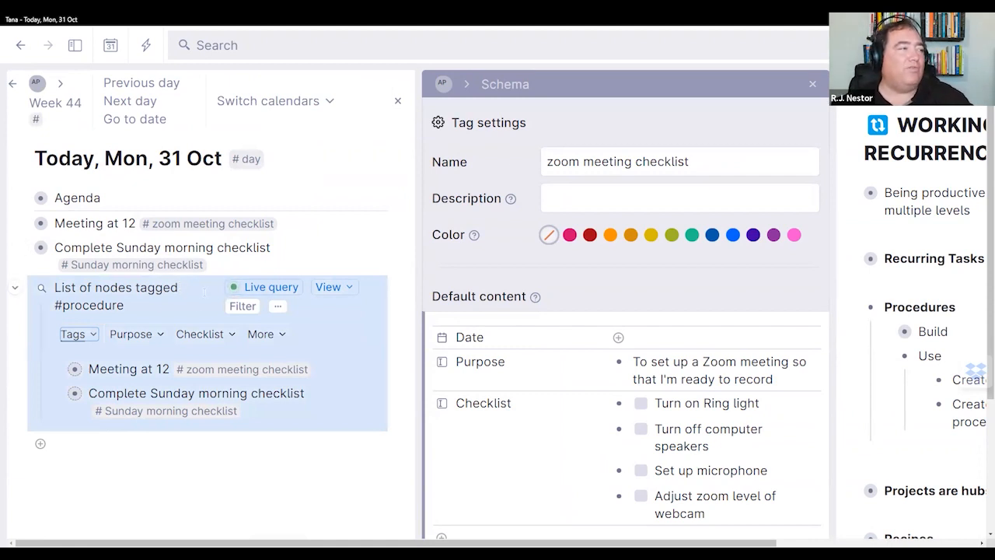
pyautogui.tripleClick(191, 287)
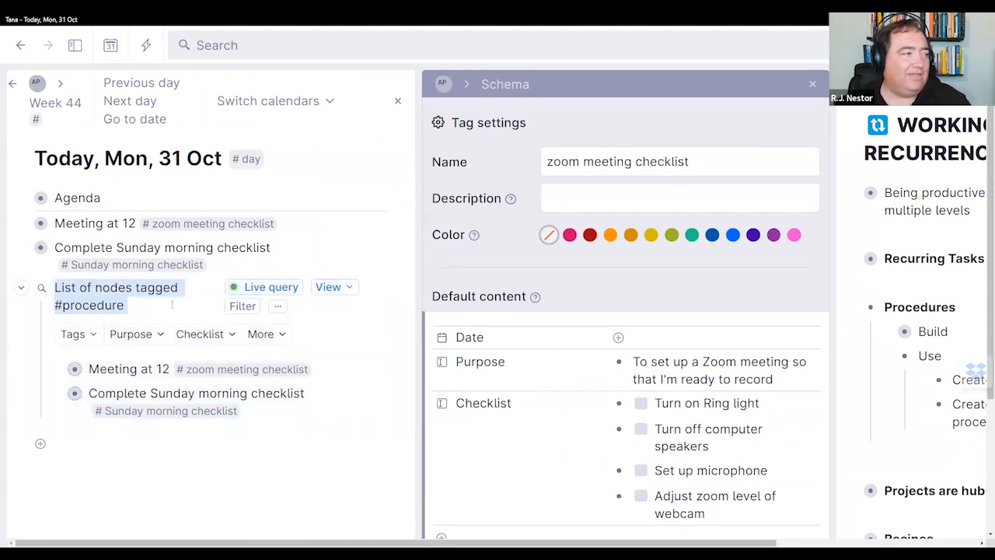
pyautogui.hotkey('ctrl', 'a')
pyautogui.press('BackSpace')
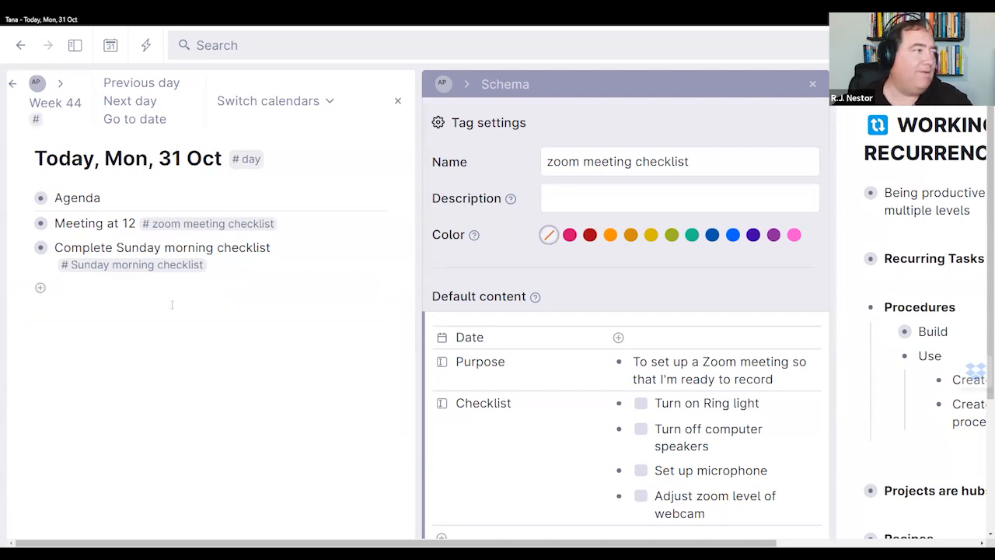
# - Expand the Meeting at 12 entry, check off all four of its checklist items and uncheck them again
pyautogui.click(21, 224)
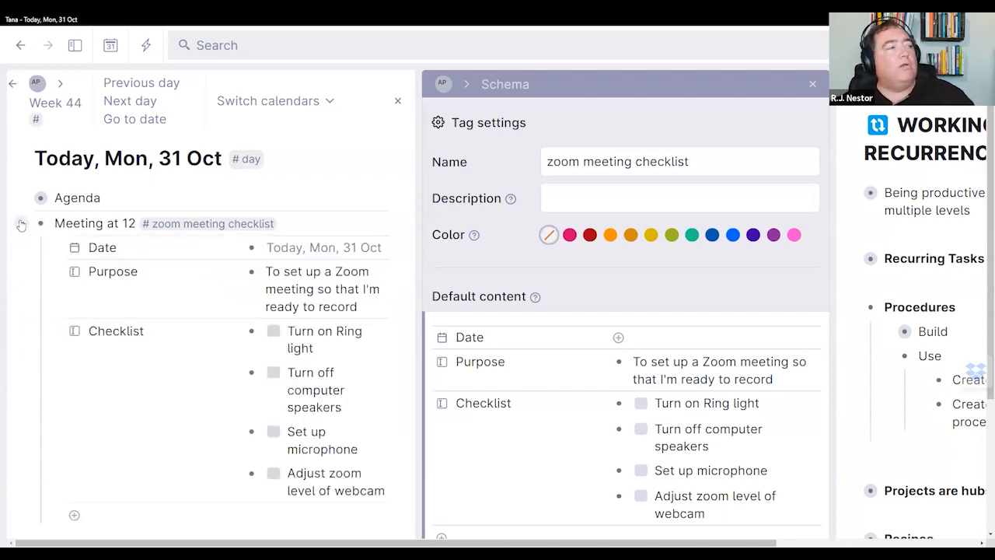
pyautogui.click(273, 332)
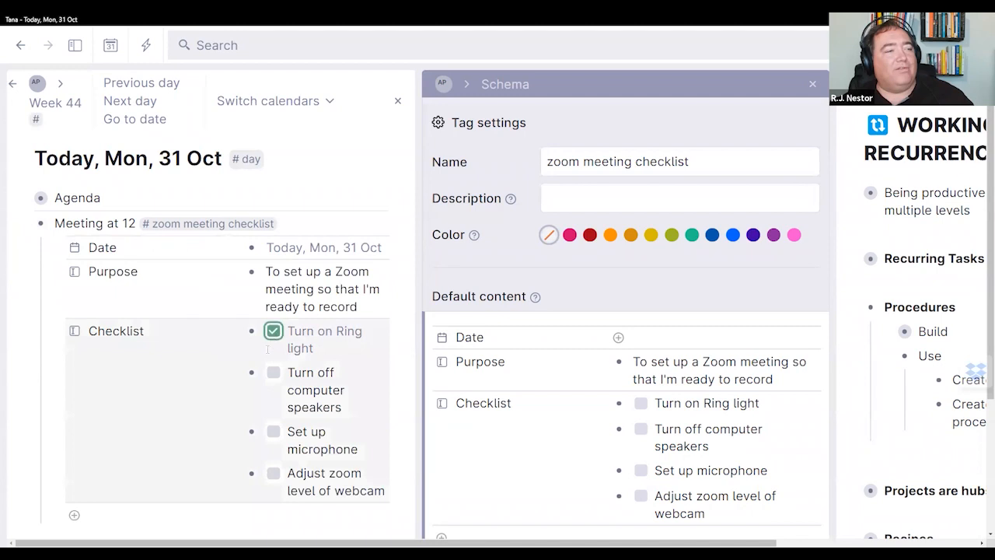
pyautogui.click(273, 373)
pyautogui.click(273, 432)
pyautogui.click(272, 474)
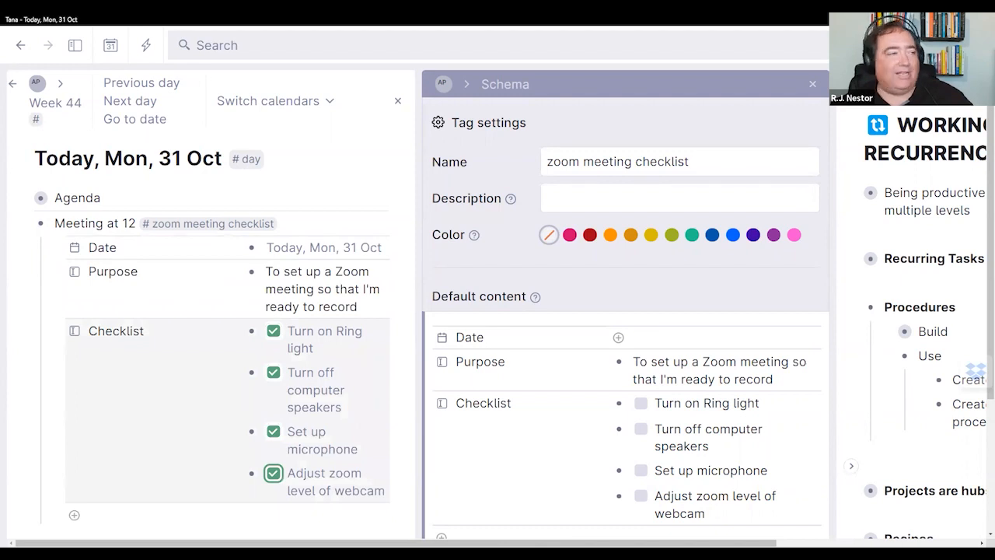
pyautogui.click(273, 474)
pyautogui.click(273, 432)
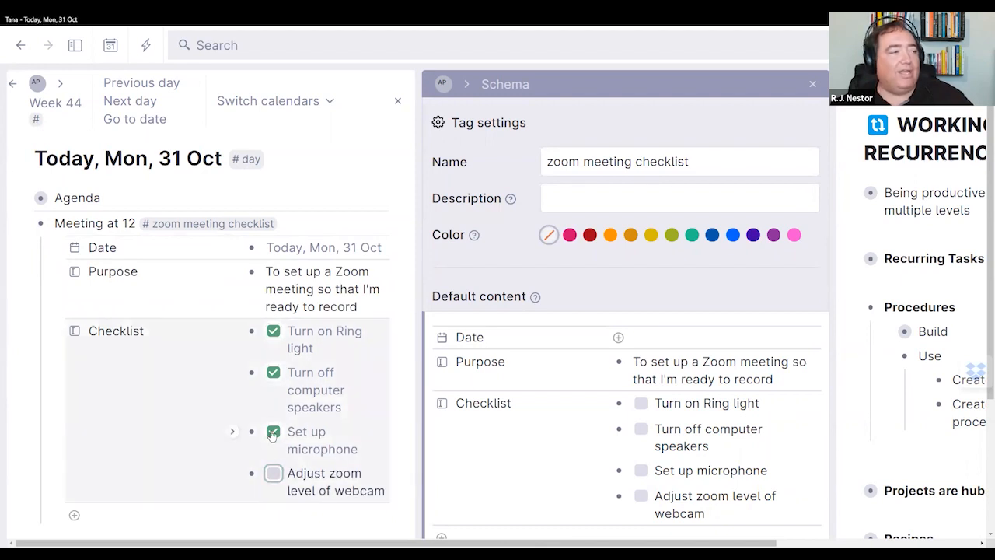
pyautogui.click(273, 373)
pyautogui.click(273, 332)
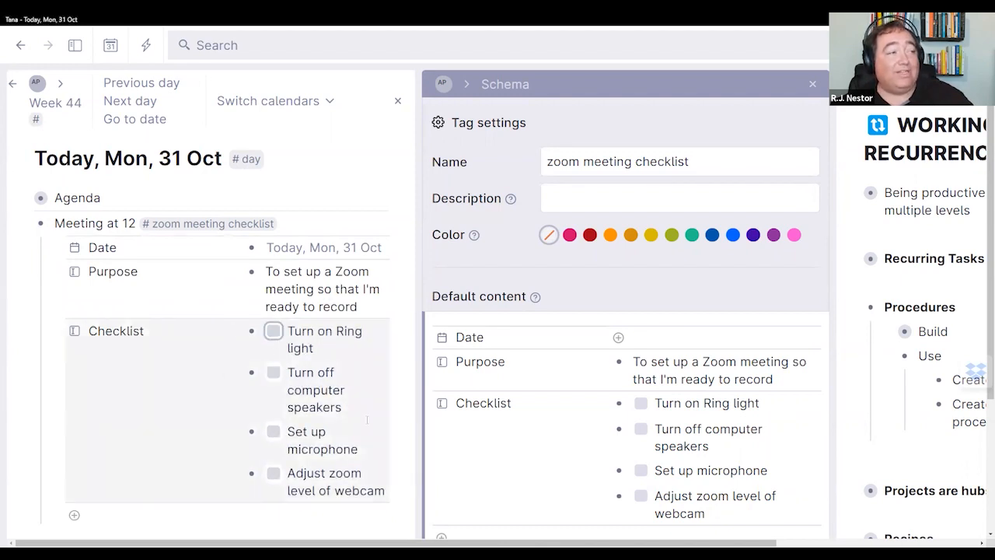
# - Check off the last three checklist items in the zoom meeting checklist tag's default content and uncheck them again
pyautogui.click(641, 496)
pyautogui.click(641, 471)
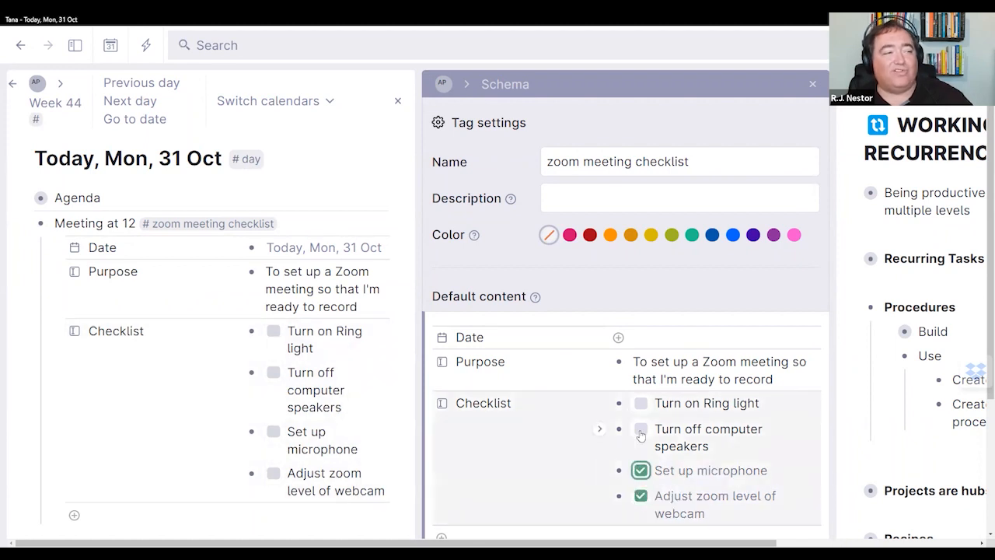
pyautogui.click(641, 429)
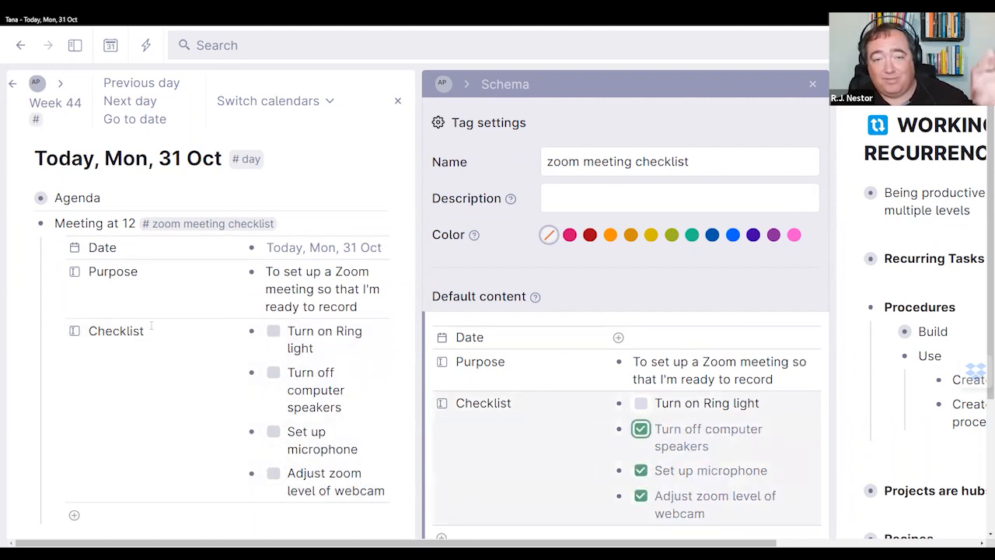
pyautogui.click(641, 429)
pyautogui.click(641, 470)
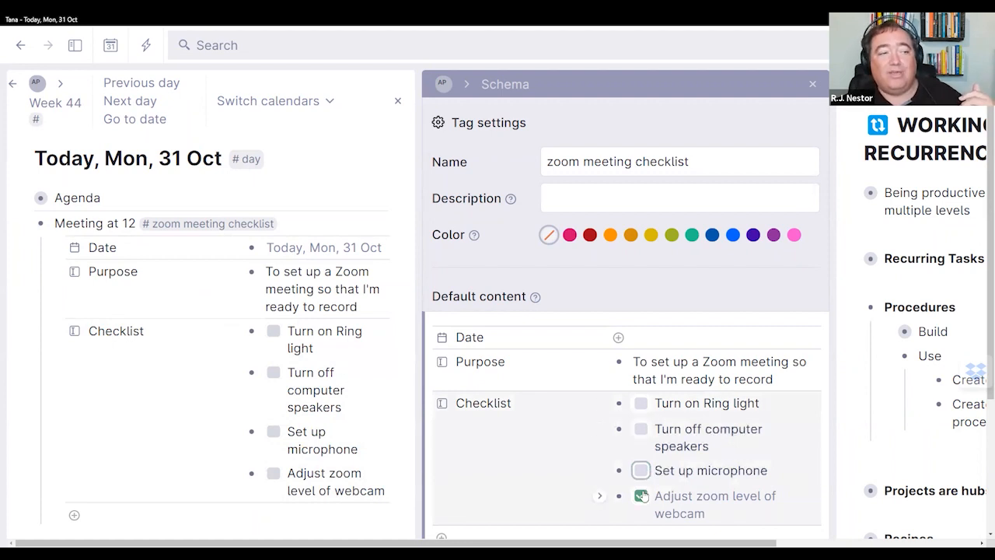
pyautogui.click(641, 496)
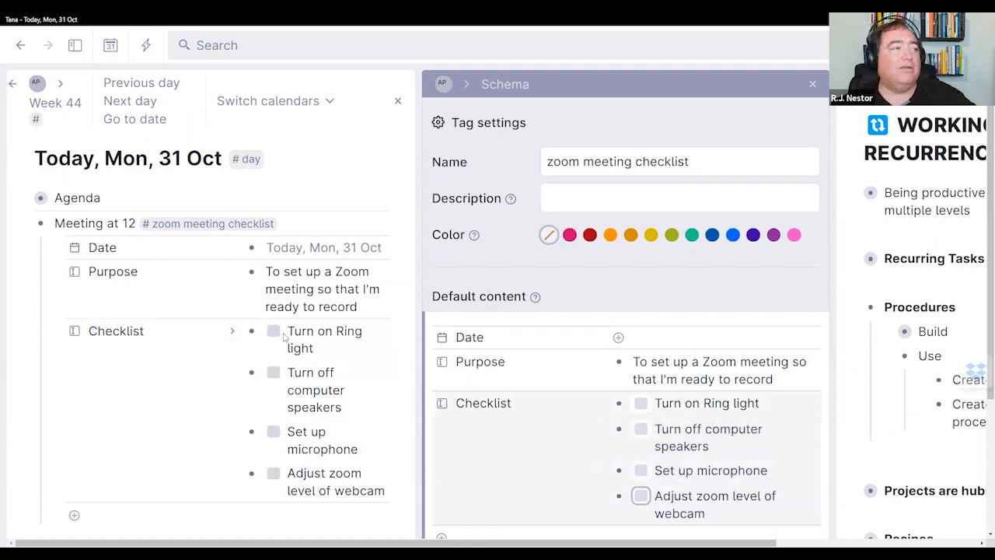
# - Check off the four Meeting at 12 checklist items once more, from Ring light to webcam, and reset them to unchecked
pyautogui.click(273, 331)
pyautogui.click(273, 372)
pyautogui.click(273, 431)
pyautogui.click(273, 473)
pyautogui.click(273, 331)
pyautogui.click(273, 372)
pyautogui.click(273, 431)
pyautogui.click(273, 473)
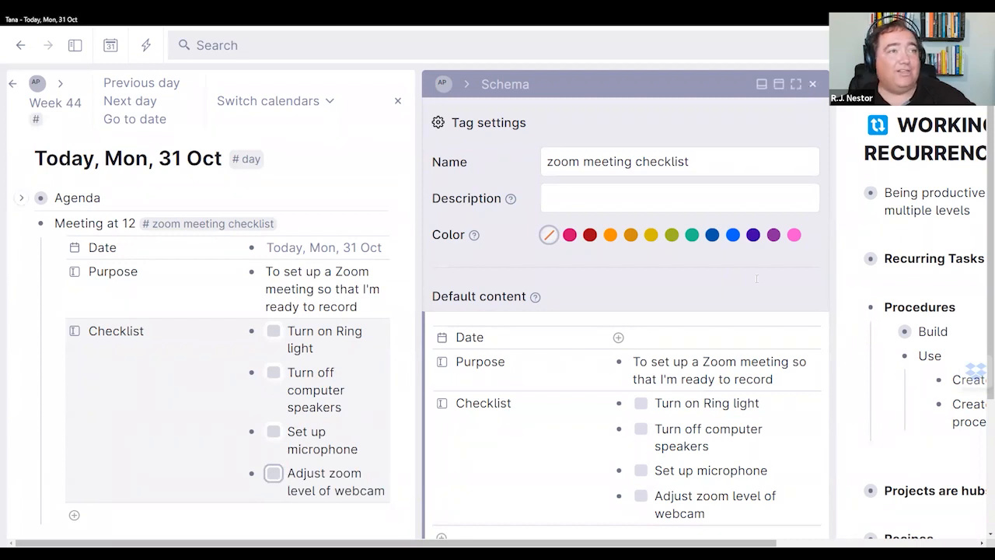
# - Close the zoom meeting checklist tag settings and collapse the Procedures outline section and the Meeting at 12 entry
pyautogui.click(813, 84)
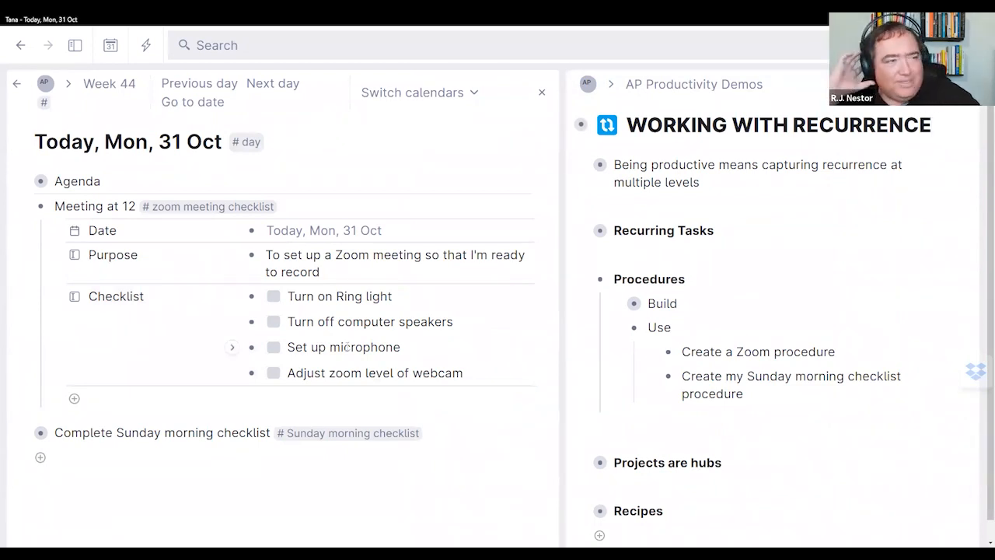
pyautogui.click(584, 279)
pyautogui.click(586, 329)
pyautogui.click(585, 329)
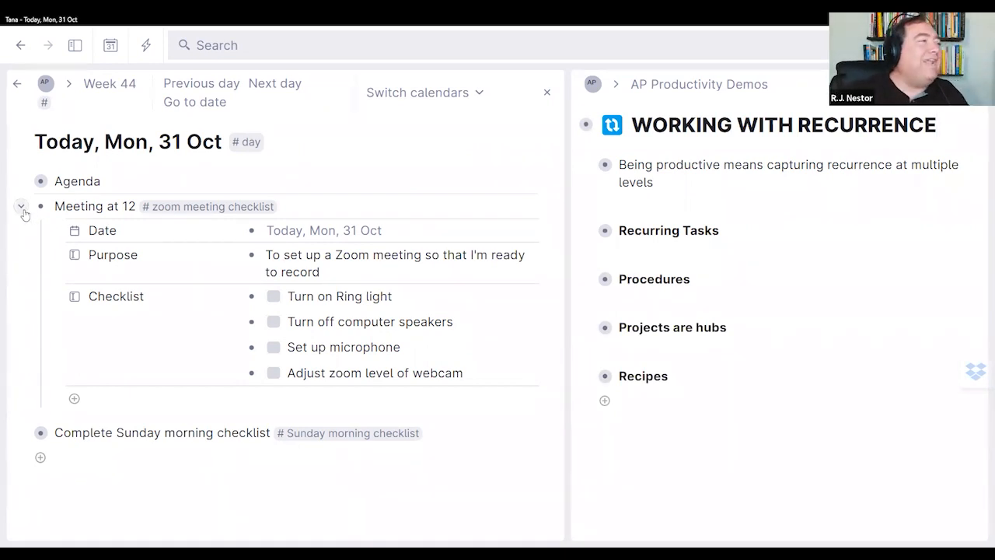
pyautogui.click(21, 206)
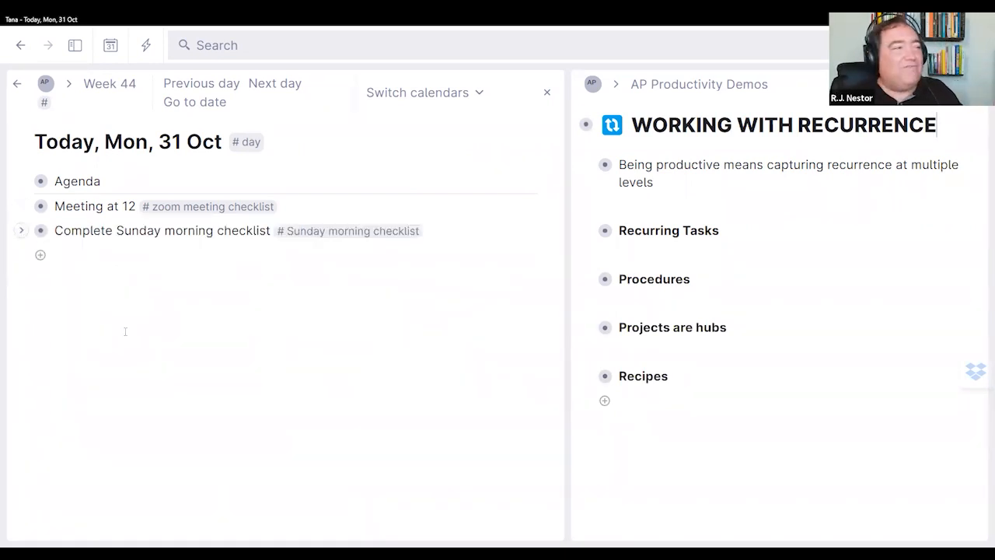